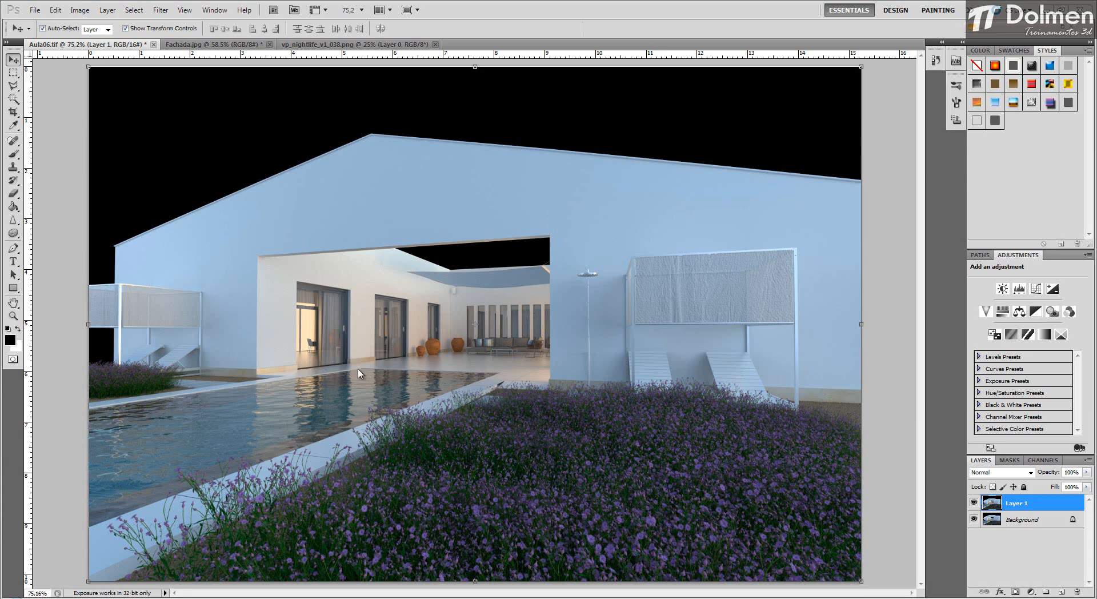
# Step: Delete Layer 1 so that only the Background layer remains
pyautogui.scroll(4, 375, 386)
pyautogui.scroll(3, 360, 357)
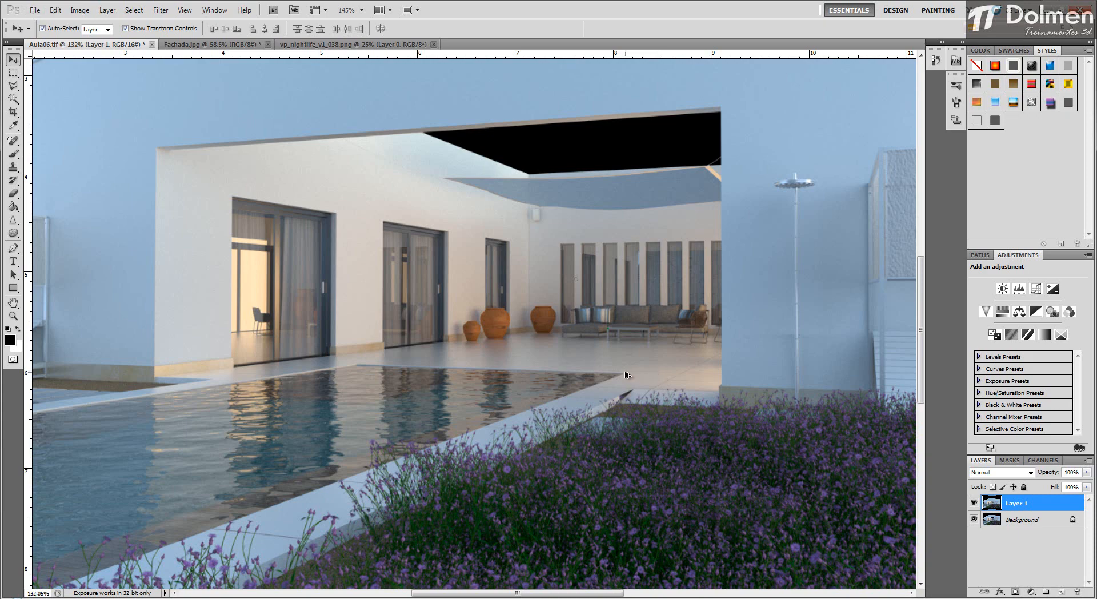
pyautogui.scroll(-1, 617, 374)
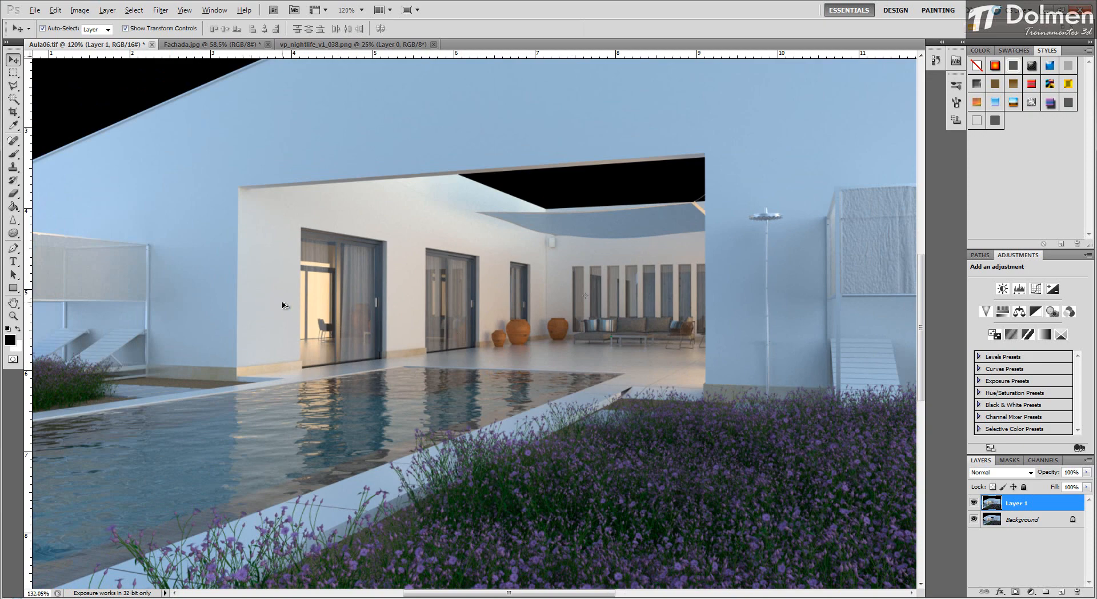
pyautogui.scroll(3, 282, 304)
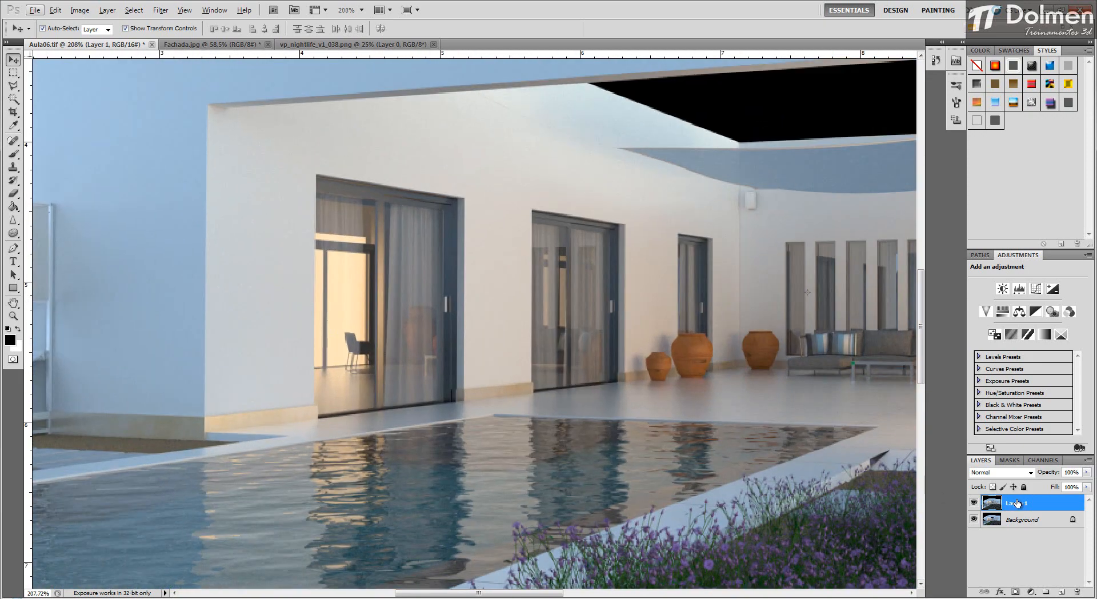
pyautogui.moveTo(1017, 503); pyautogui.dragTo(1080, 590)
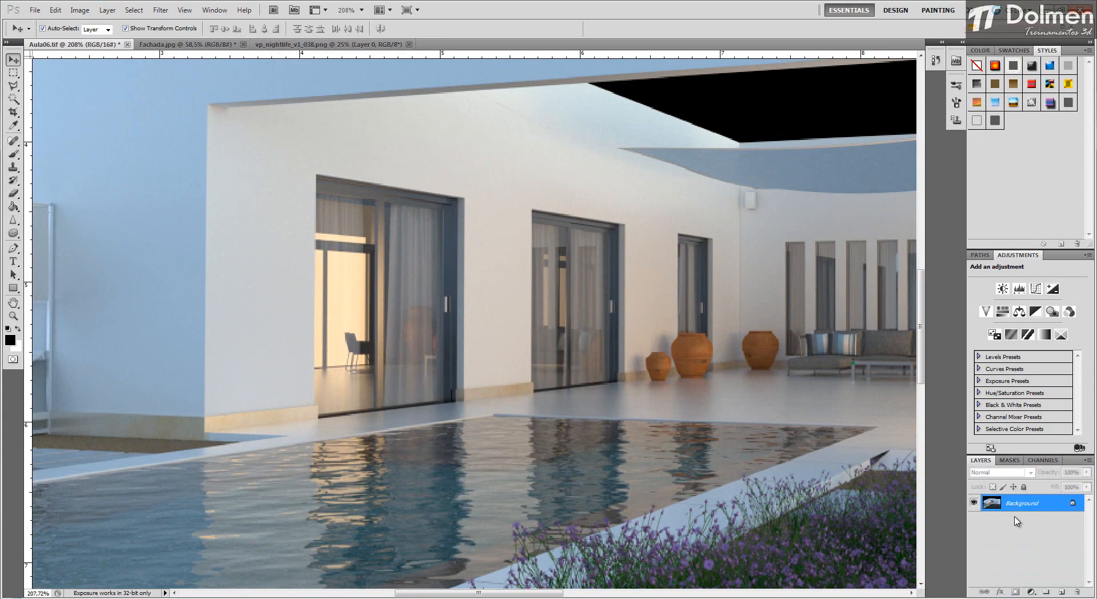
# Step: Select the largest bright pane inside the first glass door with the Quick Selection tool
pyautogui.scroll(1, 309, 265)
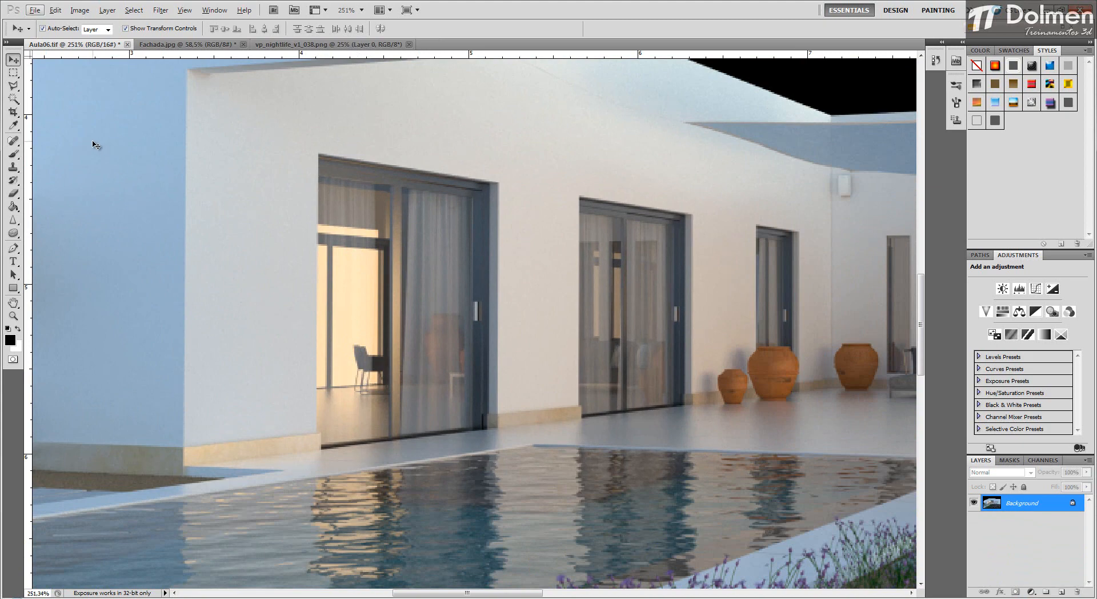
pyautogui.click(14, 99)
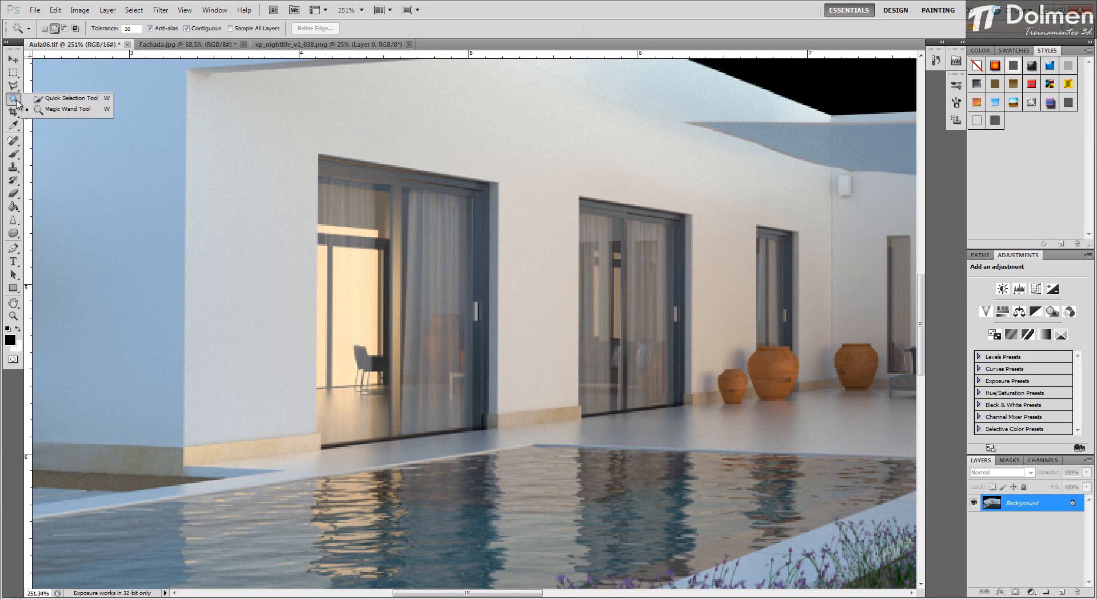
pyautogui.click(63, 98)
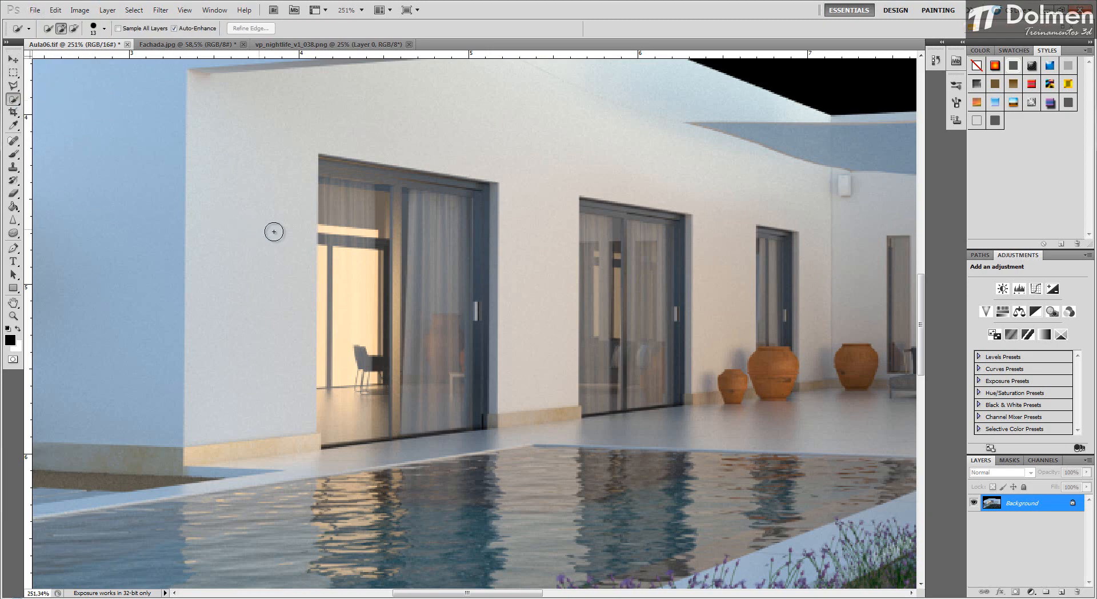
pyautogui.scroll(1, 302, 245)
pyautogui.scroll(2, 302, 246)
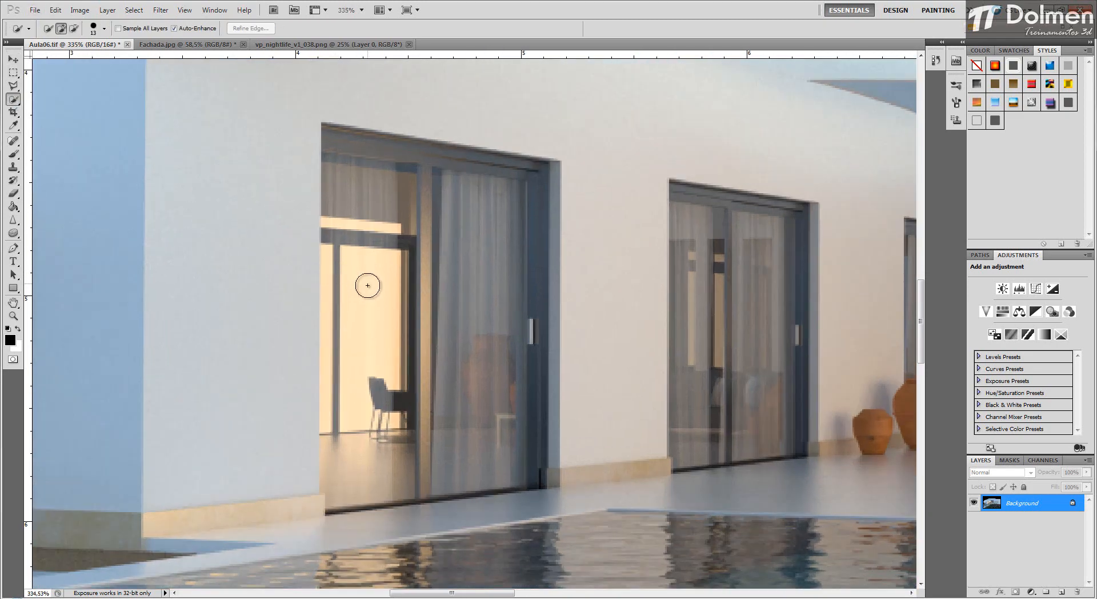
pyautogui.moveTo(367, 284)
pyautogui.mouseDown()
pyautogui.moveTo(367, 299)
pyautogui.moveTo(379, 279)
pyautogui.mouseUp()
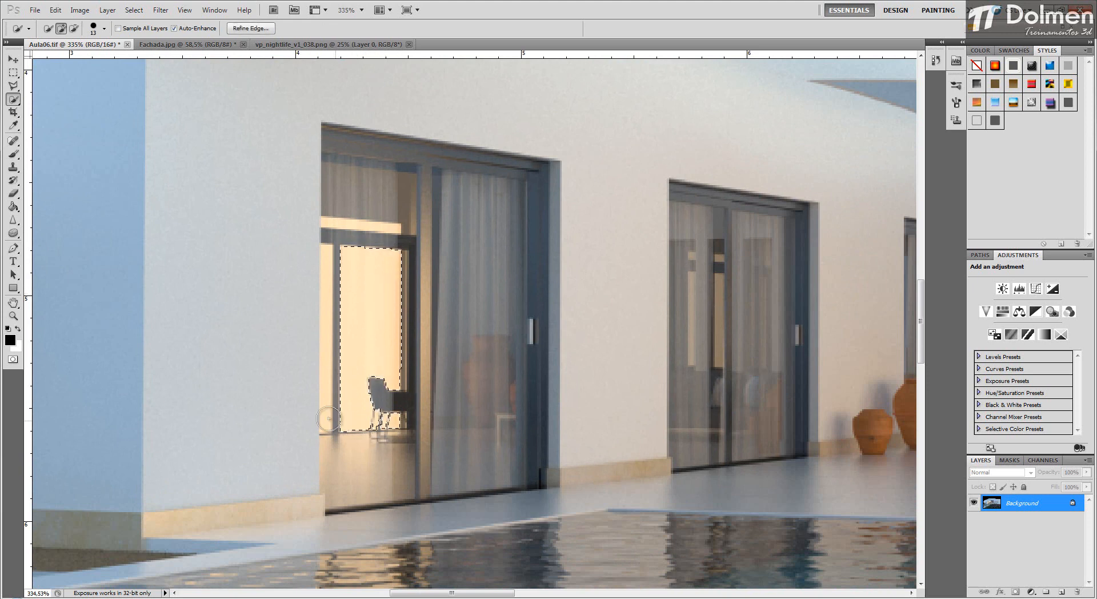
# Step: Add the bright strip above the pane and the narrow bright pane beside it to the selection with the Magic Wand
pyautogui.moveTo(14, 100); pyautogui.dragTo(63, 111)
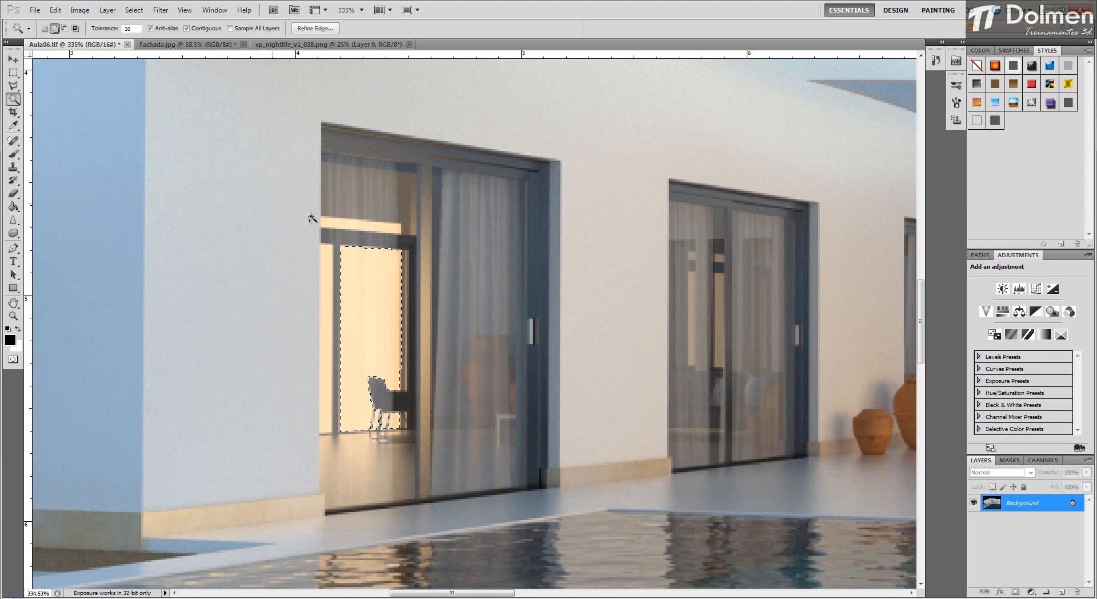
pyautogui.click(353, 222)
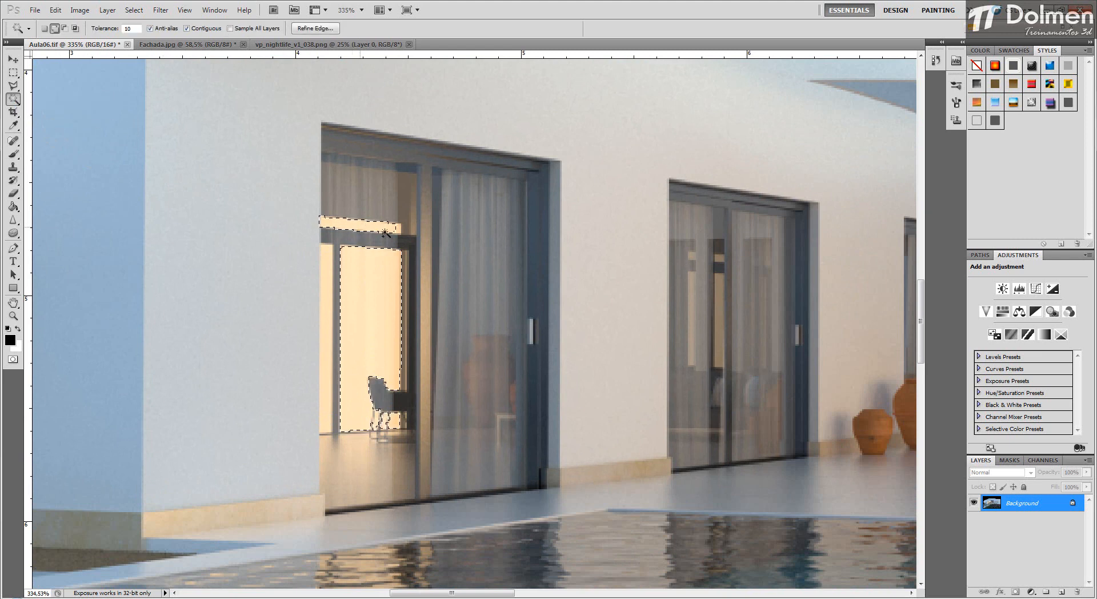
pyautogui.click(331, 281)
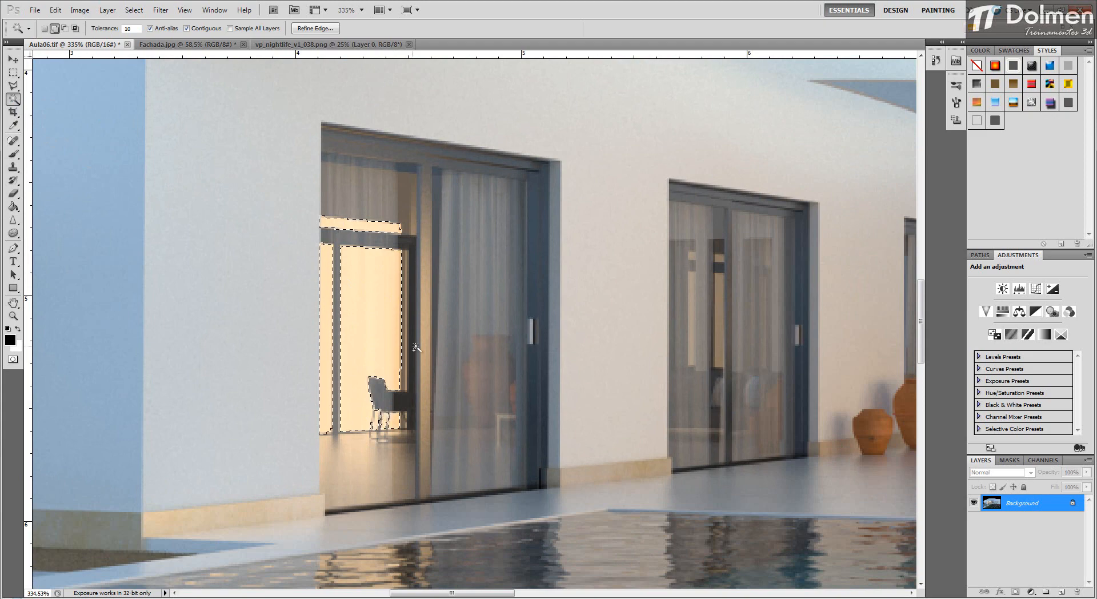
pyautogui.scroll(-1, 397, 357)
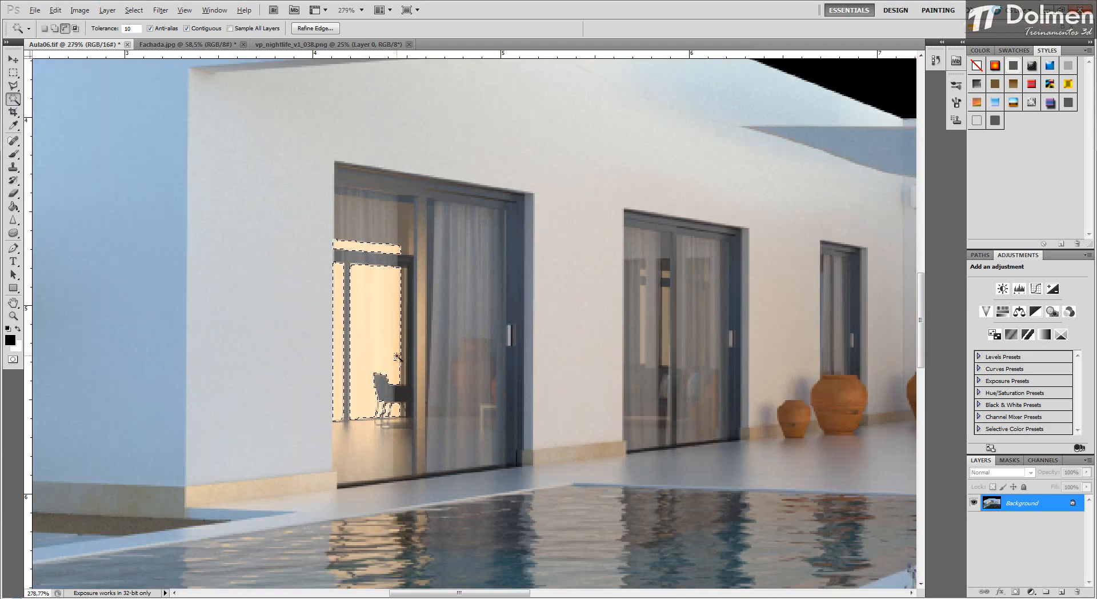
pyautogui.scroll(-4, 397, 357)
pyautogui.scroll(2, 375, 346)
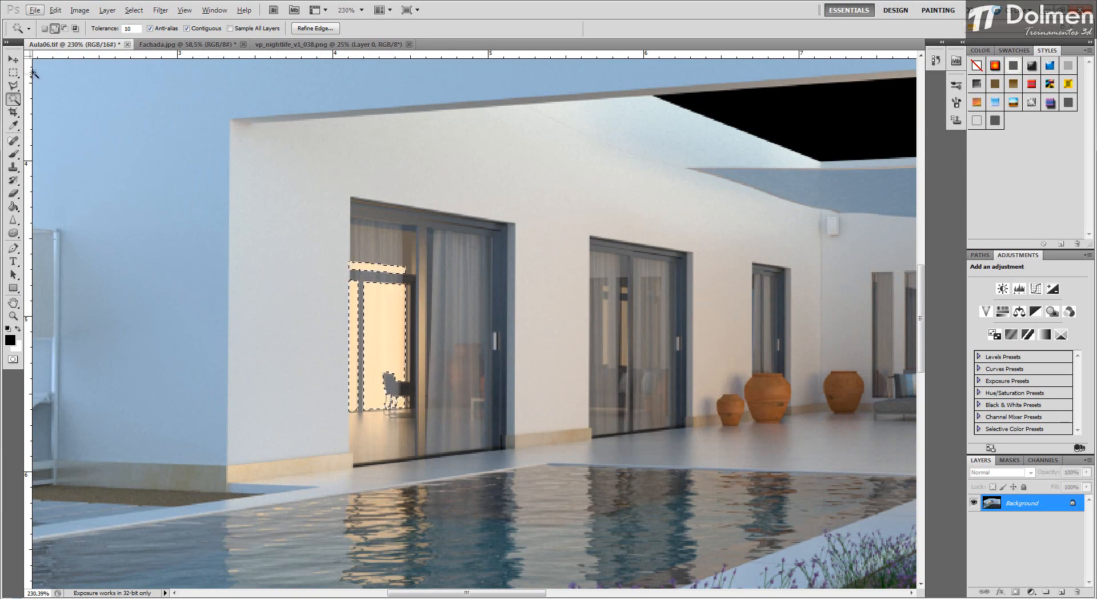
pyautogui.click(13, 59)
pyautogui.moveTo(376, 295); pyautogui.dragTo(507, 259)
pyautogui.hotkey('ctrl', 'z')
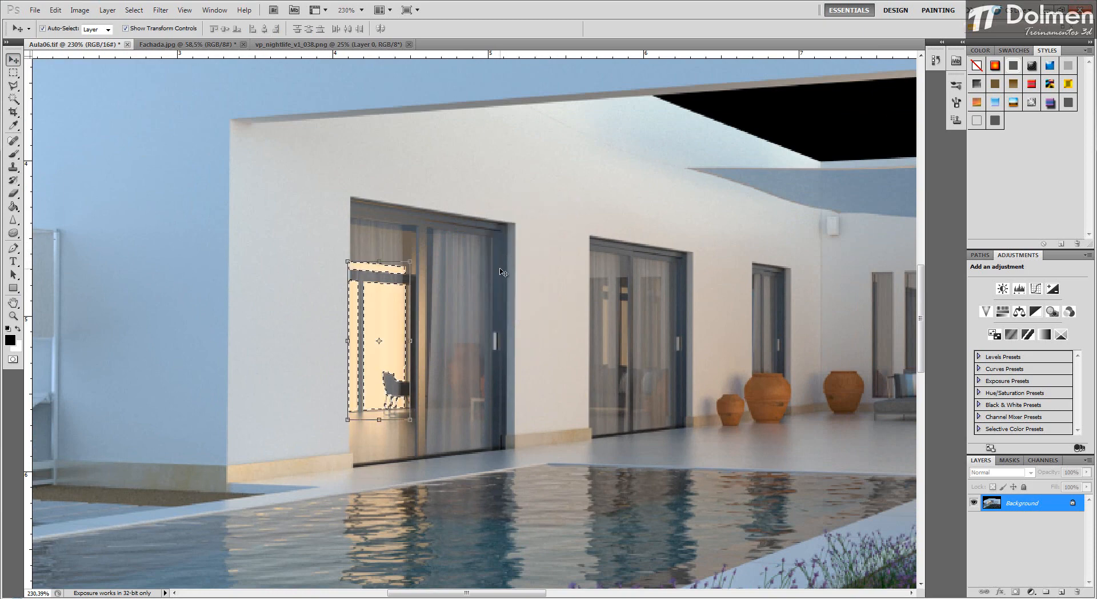
# Step: Copy the selected bright panes to a new layer and check it by hiding and reshowing the Background layer
pyautogui.hotkey('ctrl', 'j')
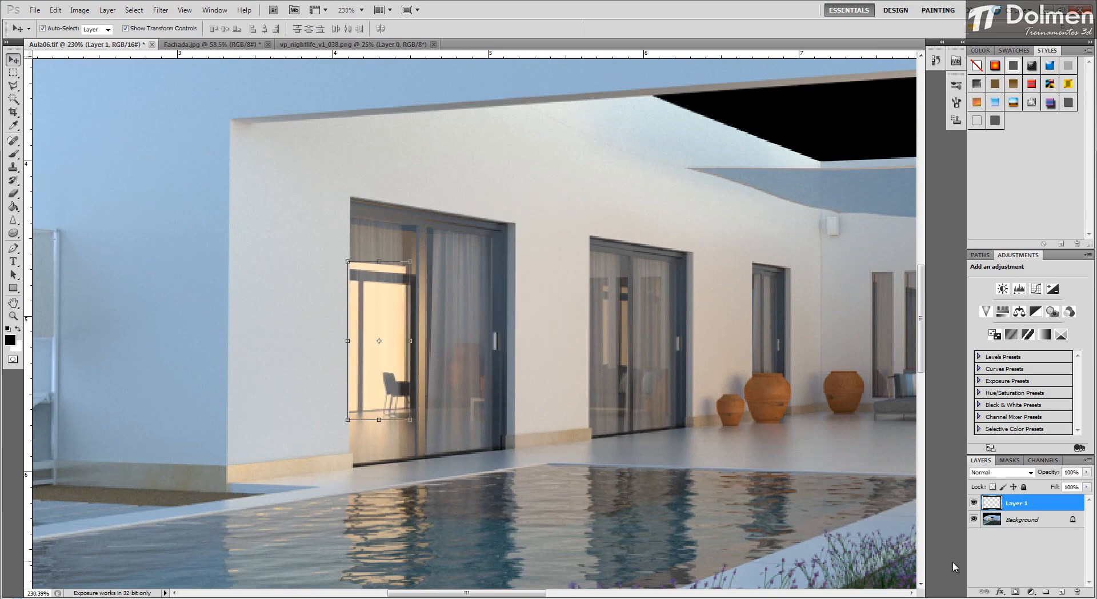
pyautogui.click(974, 519)
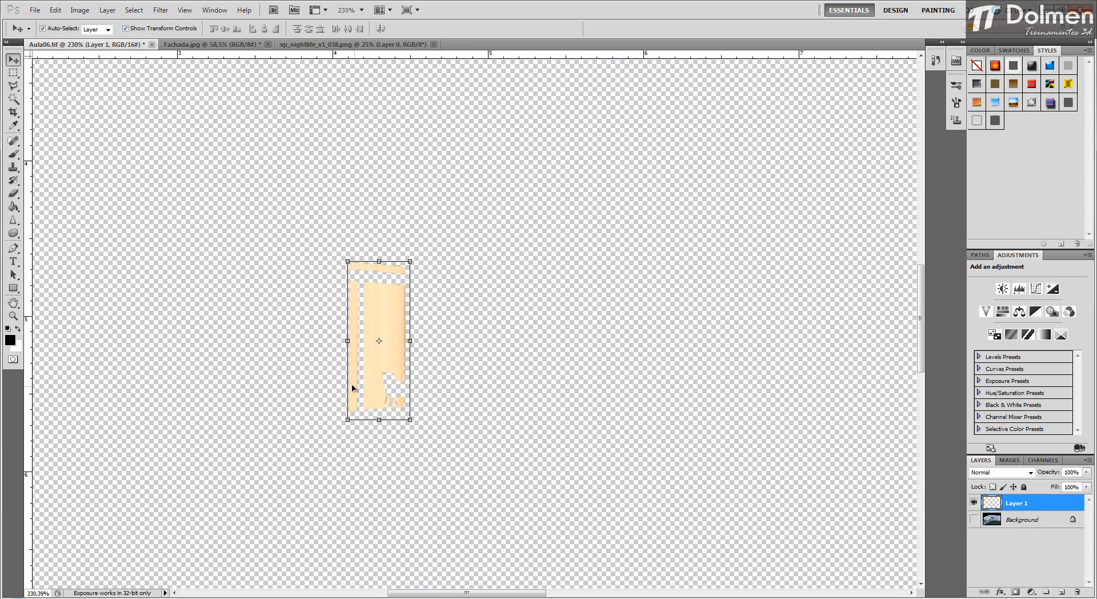
pyautogui.click(974, 520)
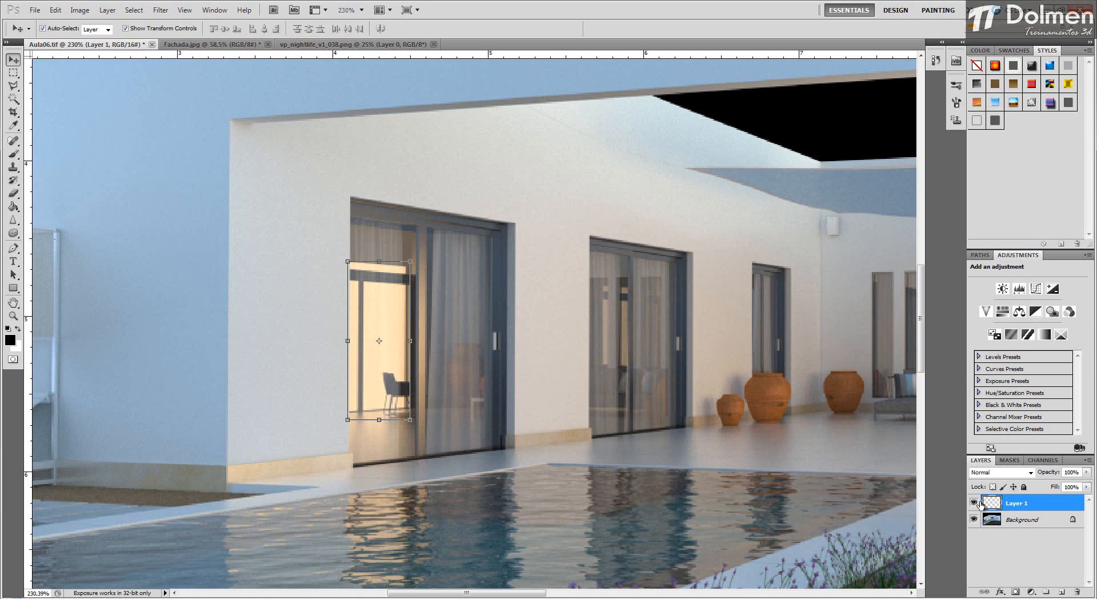
# Step: Open the Layer Style settings of Layer 1 and enable Outer Glow and Inner Glow
pyautogui.scroll(-2, 689, 493)
pyautogui.press('alt')
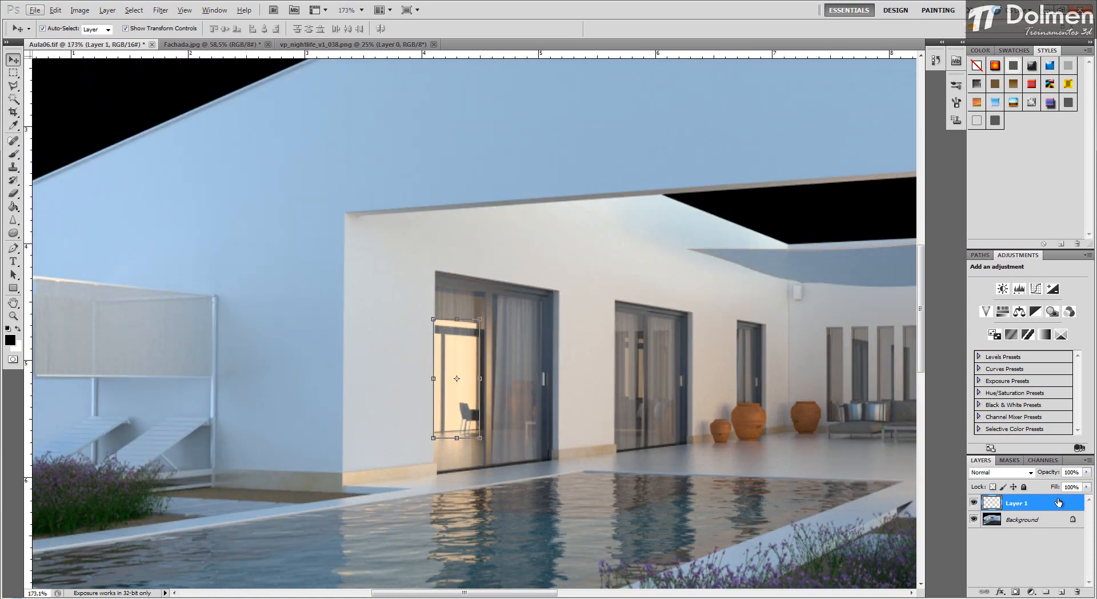
pyautogui.doubleClick(1018, 504)
pyautogui.press('Return')
pyautogui.doubleClick(1050, 504)
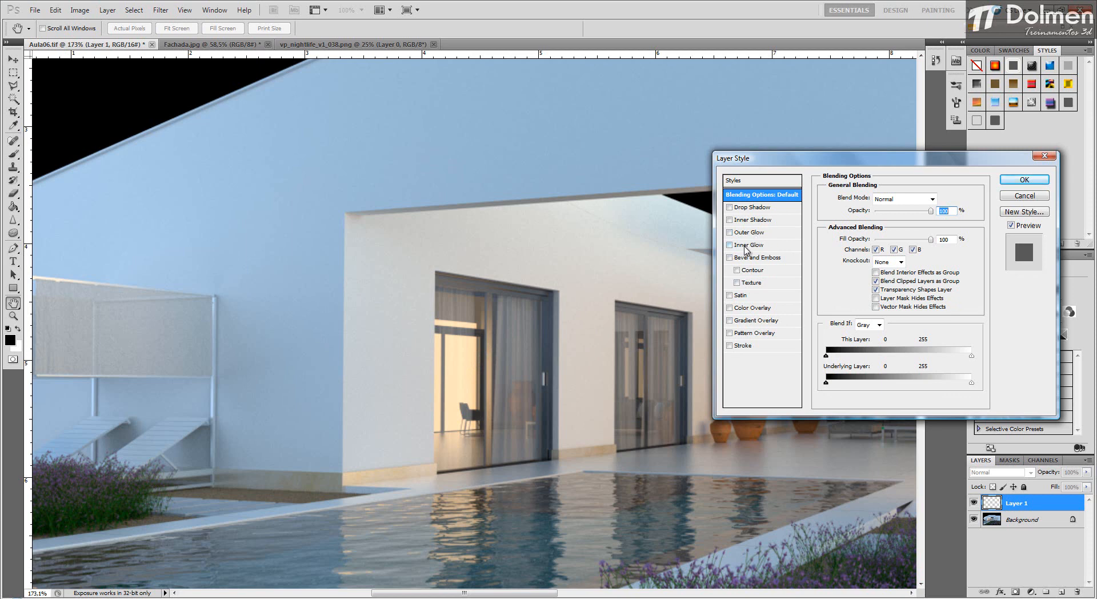
pyautogui.click(729, 232)
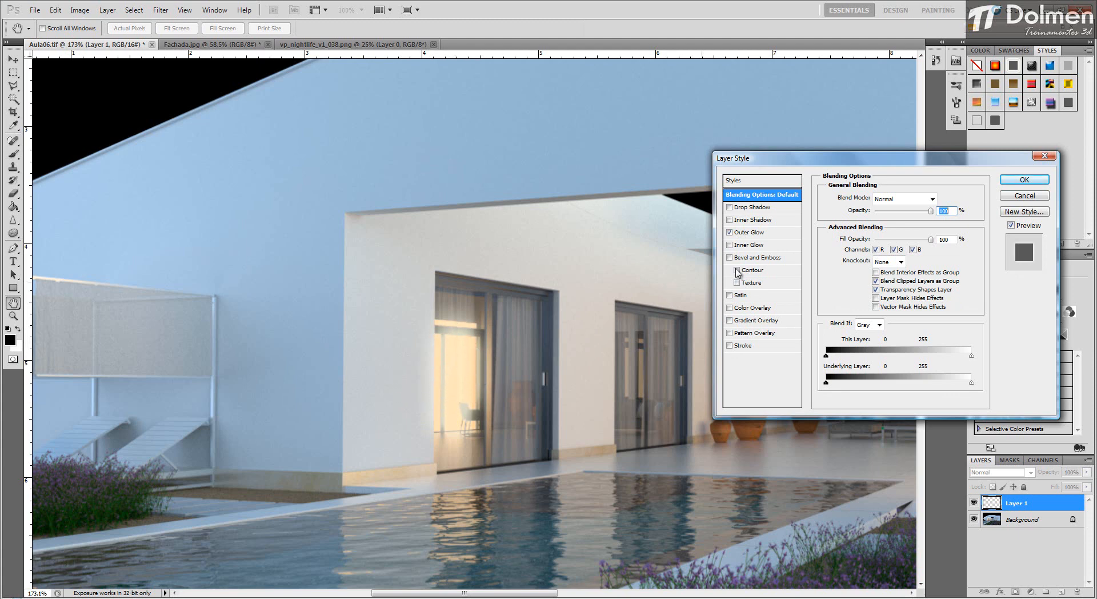
pyautogui.click(729, 245)
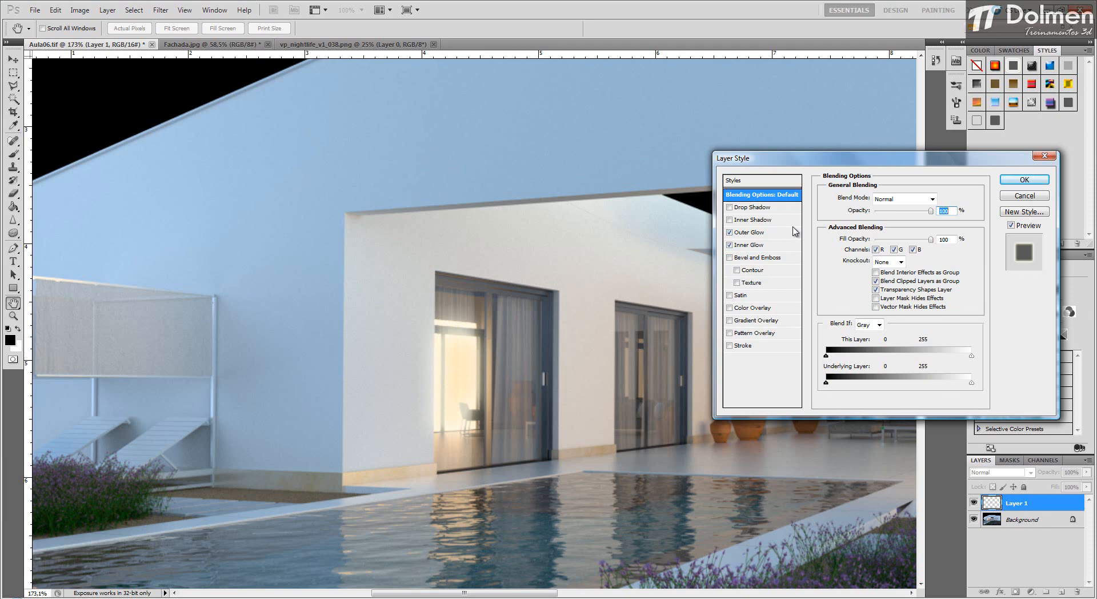
# Step: Lower the Outer Glow opacity to about half and disable the Inner Glow
pyautogui.click(746, 233)
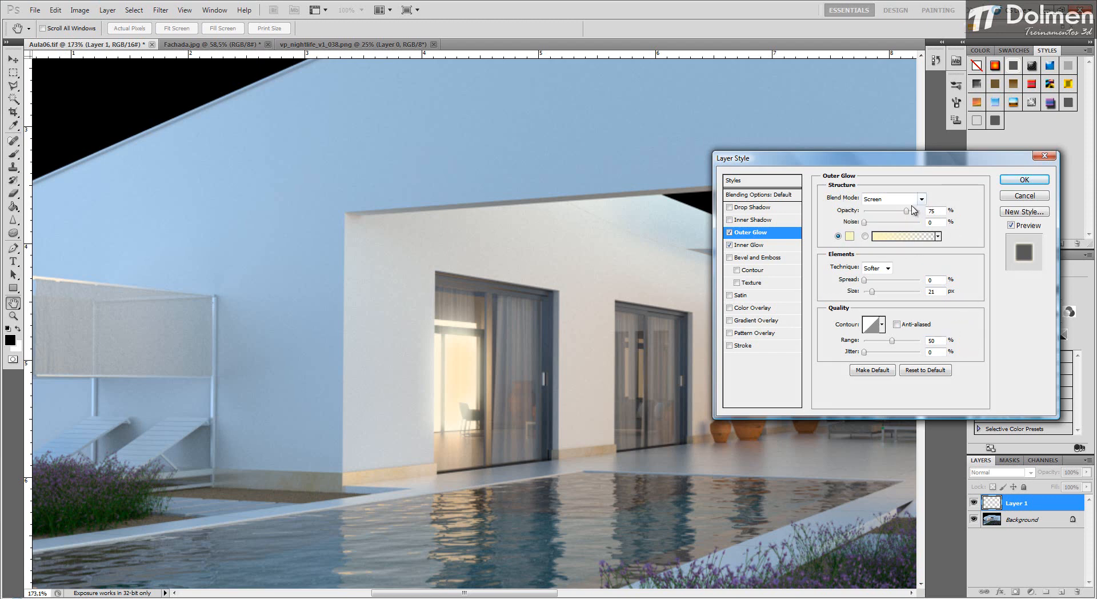
pyautogui.moveTo(906, 212)
pyautogui.mouseDown()
pyautogui.moveTo(878, 215)
pyautogui.moveTo(892, 212)
pyautogui.mouseUp()
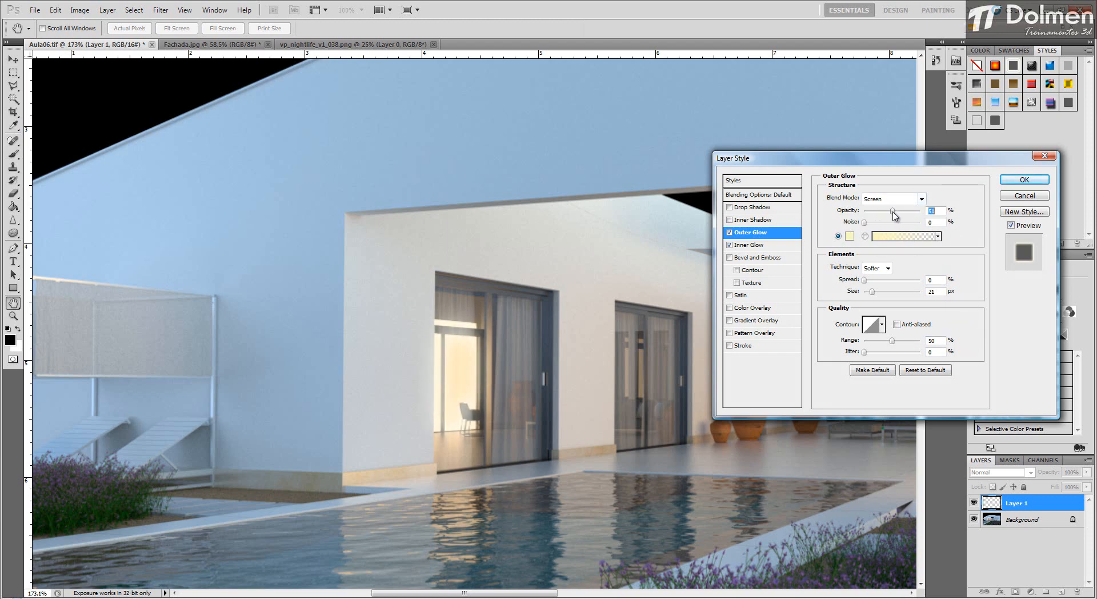
pyautogui.click(730, 245)
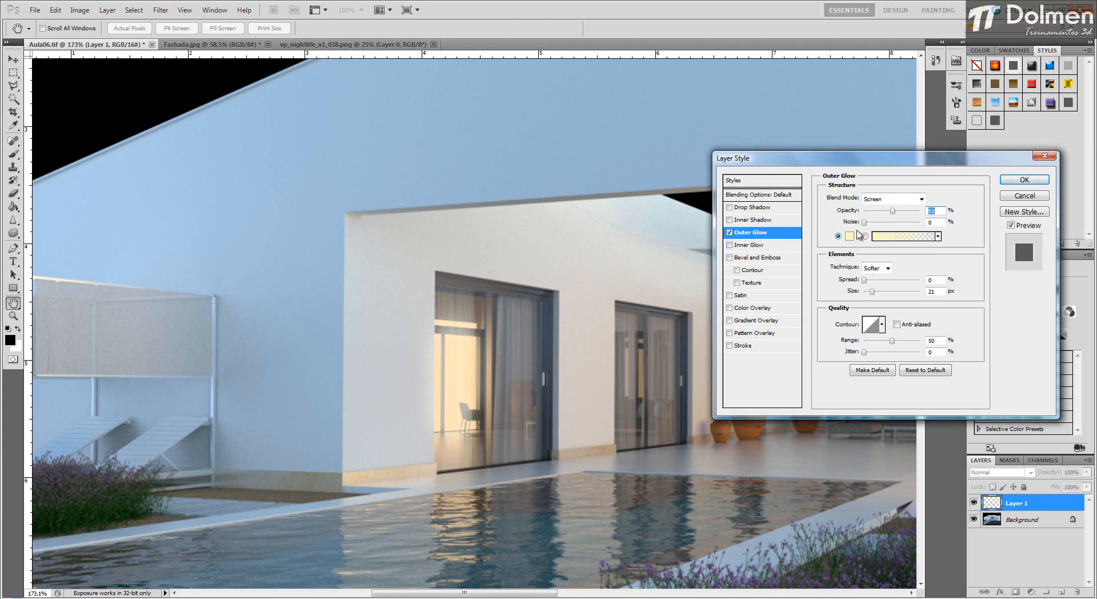
# Step: Try stronger Outer Glow opacity and noise, settling on 56% opacity and 6% noise
pyautogui.moveTo(893, 214); pyautogui.dragTo(924, 216)
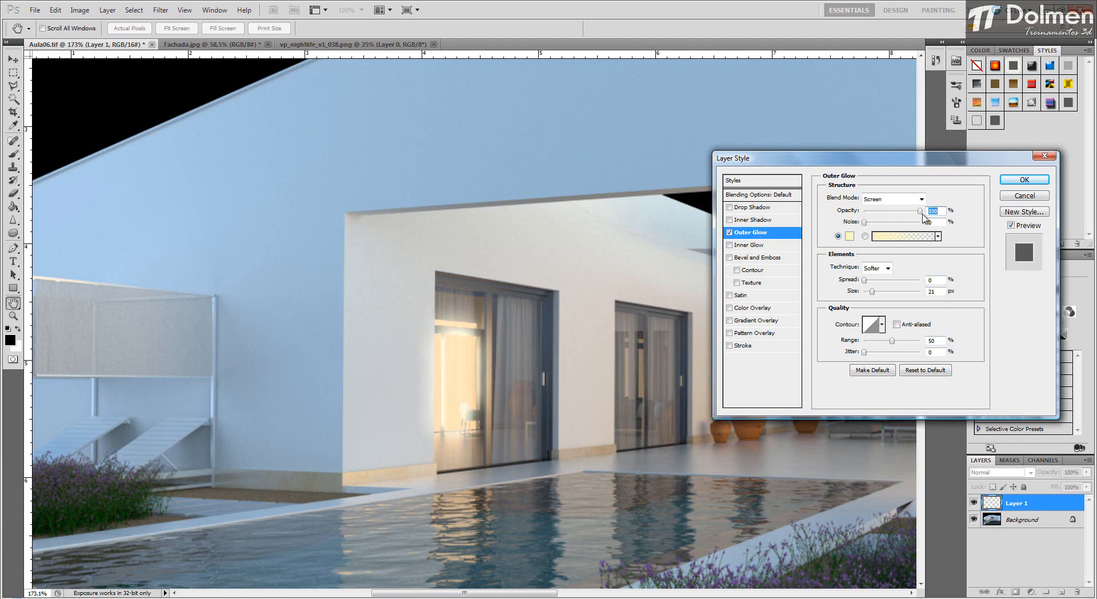
pyautogui.moveTo(922, 215)
pyautogui.mouseDown()
pyautogui.moveTo(849, 220)
pyautogui.moveTo(914, 218)
pyautogui.moveTo(893, 214)
pyautogui.moveTo(877, 226)
pyautogui.moveTo(913, 226)
pyautogui.mouseUp()
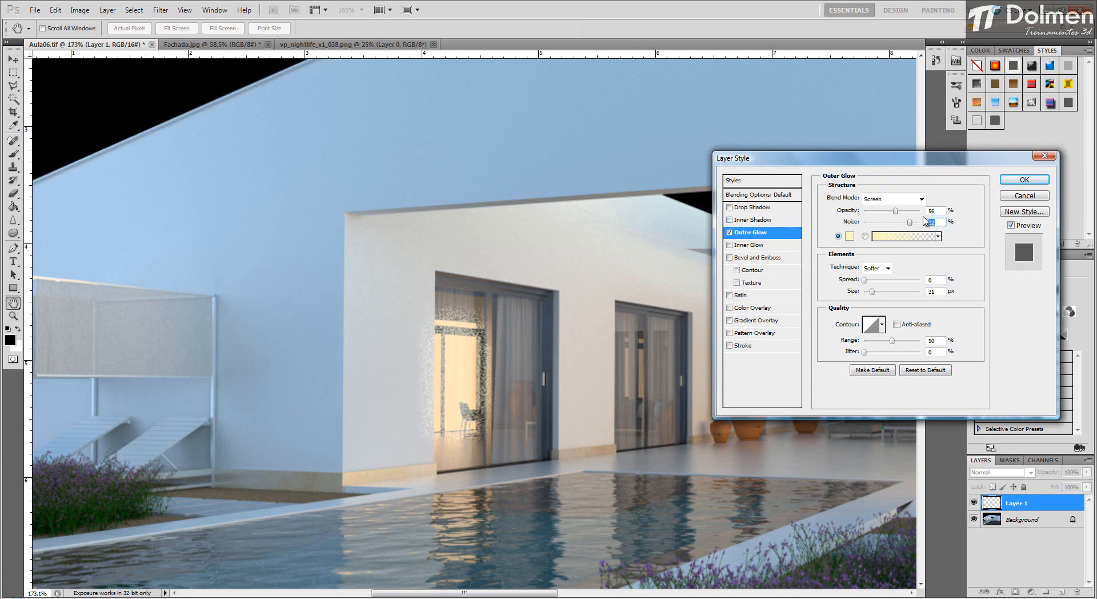
pyautogui.moveTo(910, 223); pyautogui.dragTo(869, 230)
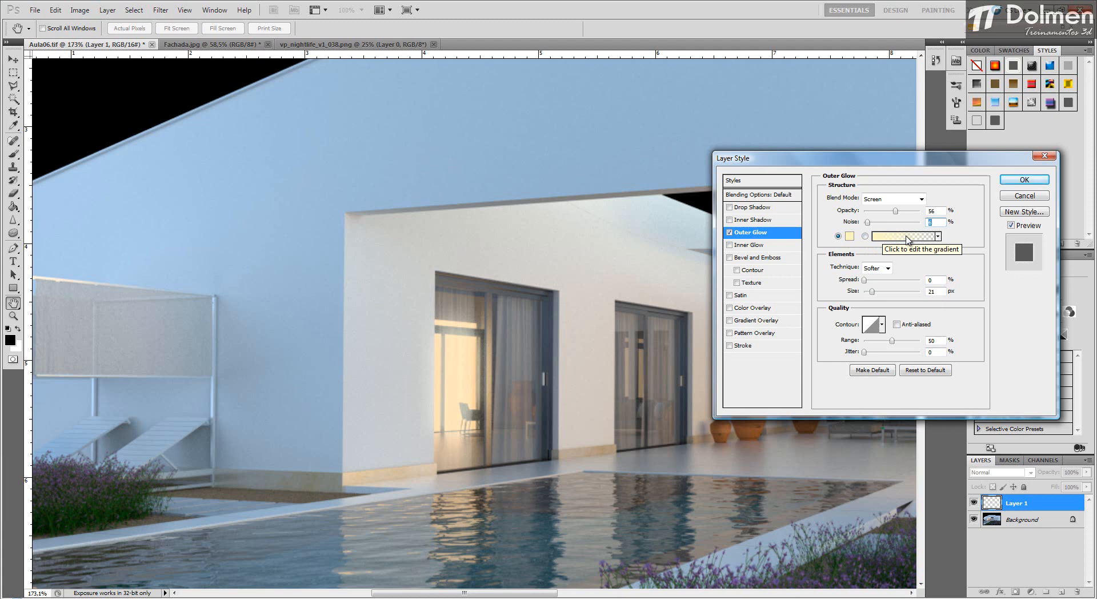
pyautogui.click(851, 237)
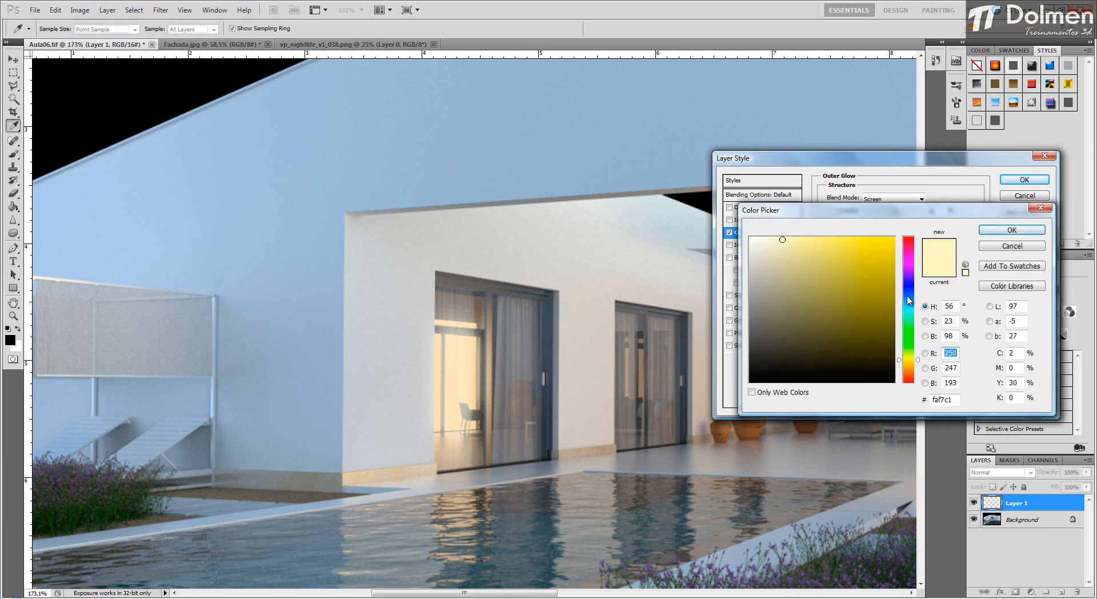
pyautogui.moveTo(838, 280)
pyautogui.mouseDown()
pyautogui.moveTo(842, 324)
pyautogui.moveTo(800, 363)
pyautogui.moveTo(848, 357)
pyautogui.moveTo(870, 337)
pyautogui.moveTo(871, 363)
pyautogui.mouseUp()
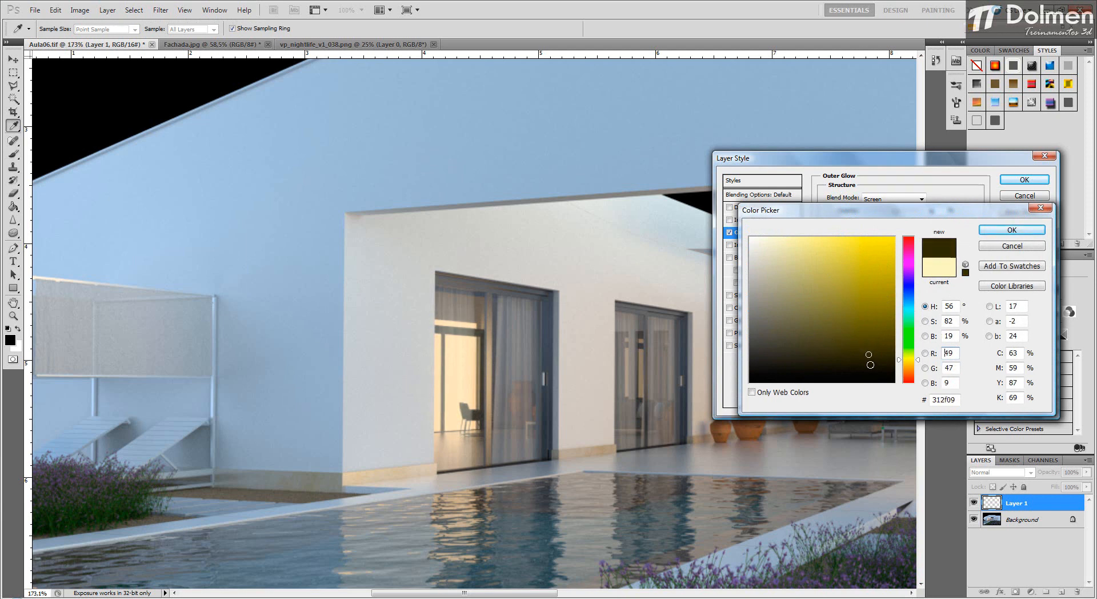
pyautogui.click(906, 318)
pyautogui.click(806, 267)
pyautogui.moveTo(784, 254); pyautogui.dragTo(799, 258)
pyautogui.click(907, 238)
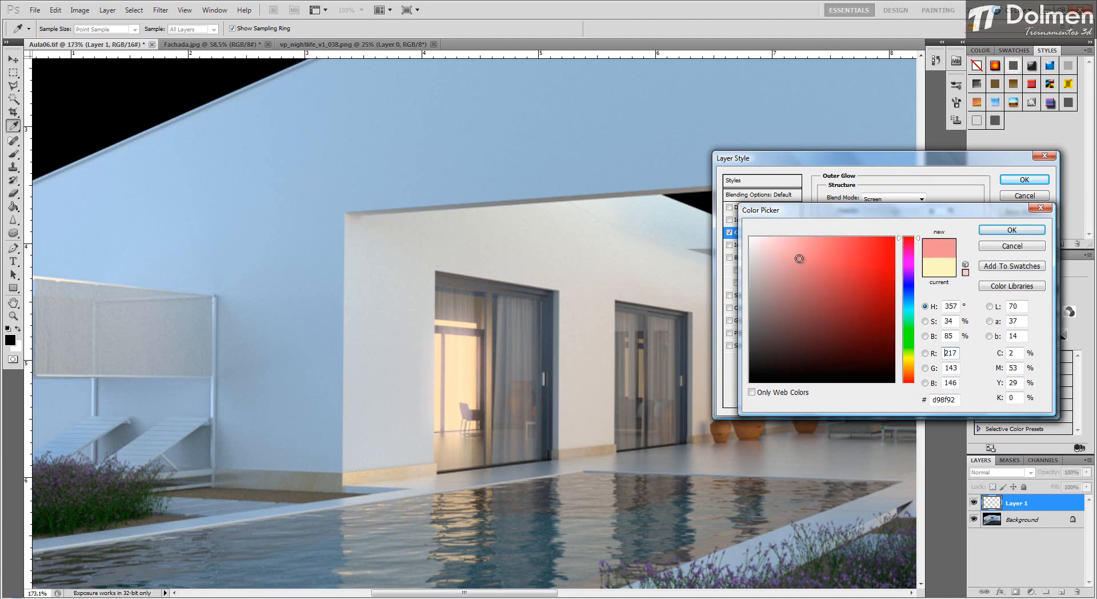
pyautogui.click(991, 246)
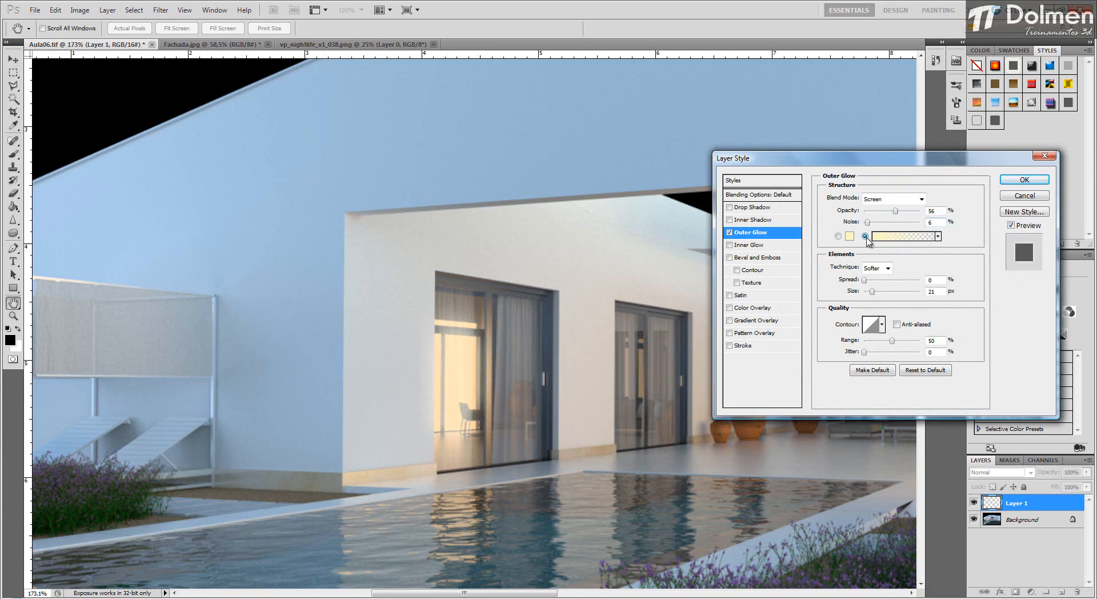
# Step: Try several gradient presets for the Outer Glow, including rainbow and purple-to-orange, and switch back to the solid pale yellow
pyautogui.click(937, 236)
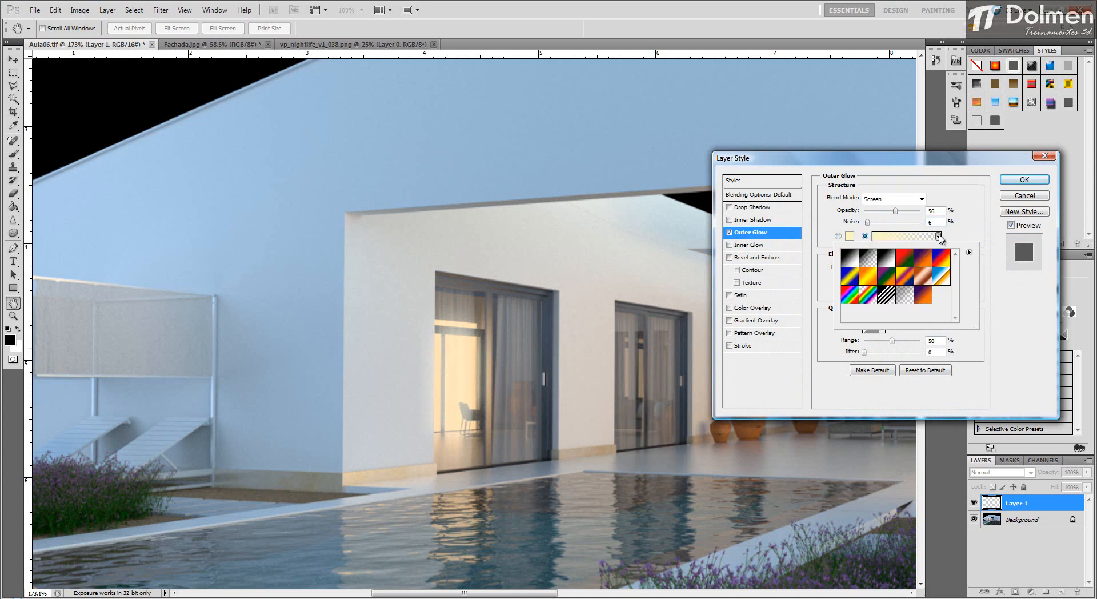
pyautogui.click(910, 280)
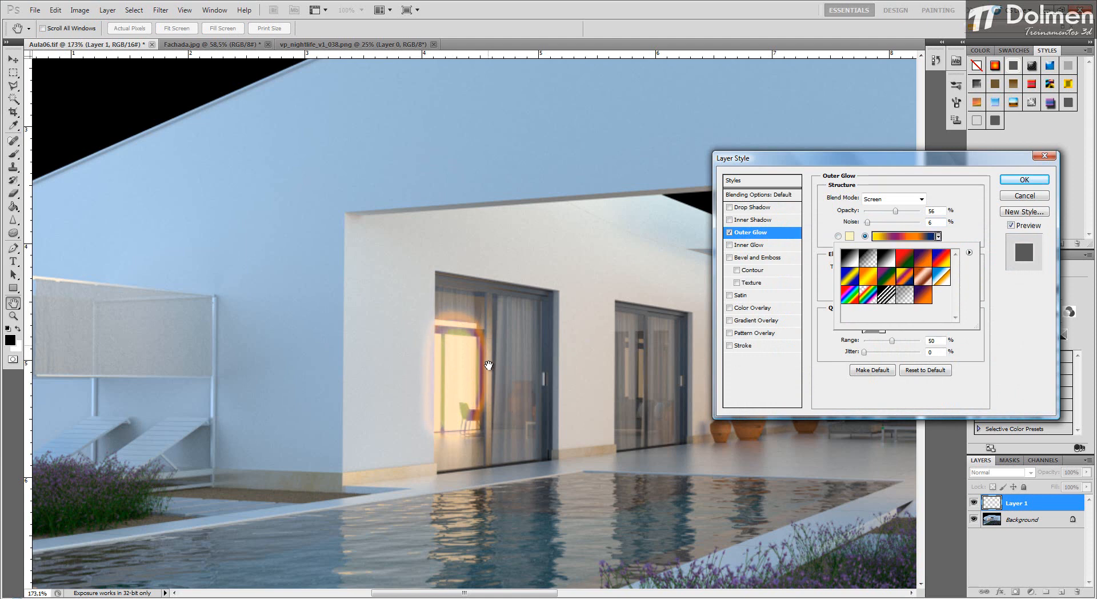
pyautogui.click(871, 277)
pyautogui.click(887, 279)
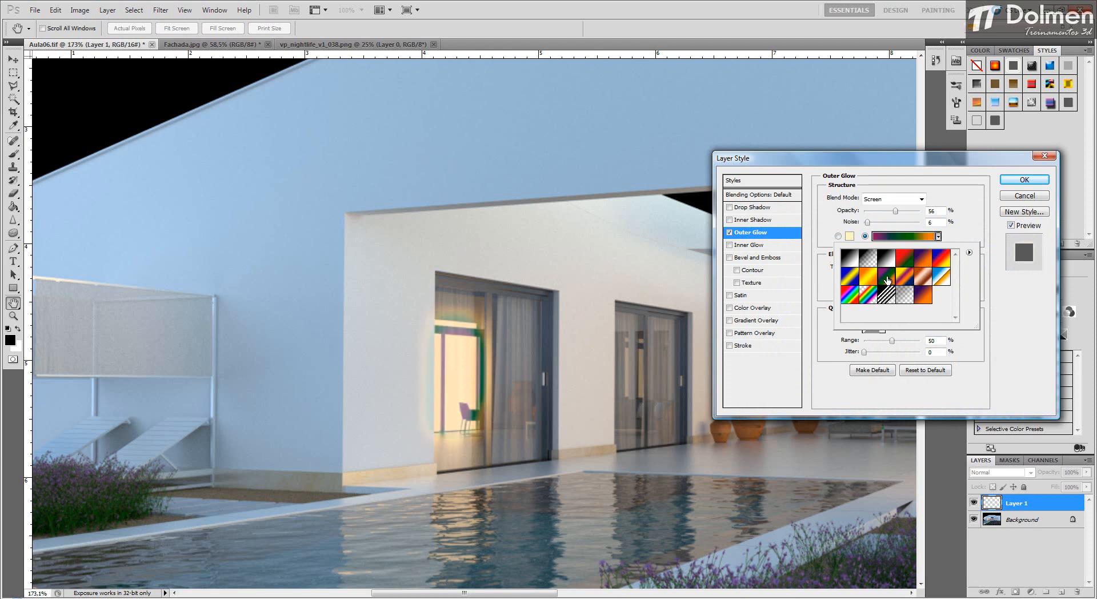
pyautogui.click(871, 296)
pyautogui.click(856, 297)
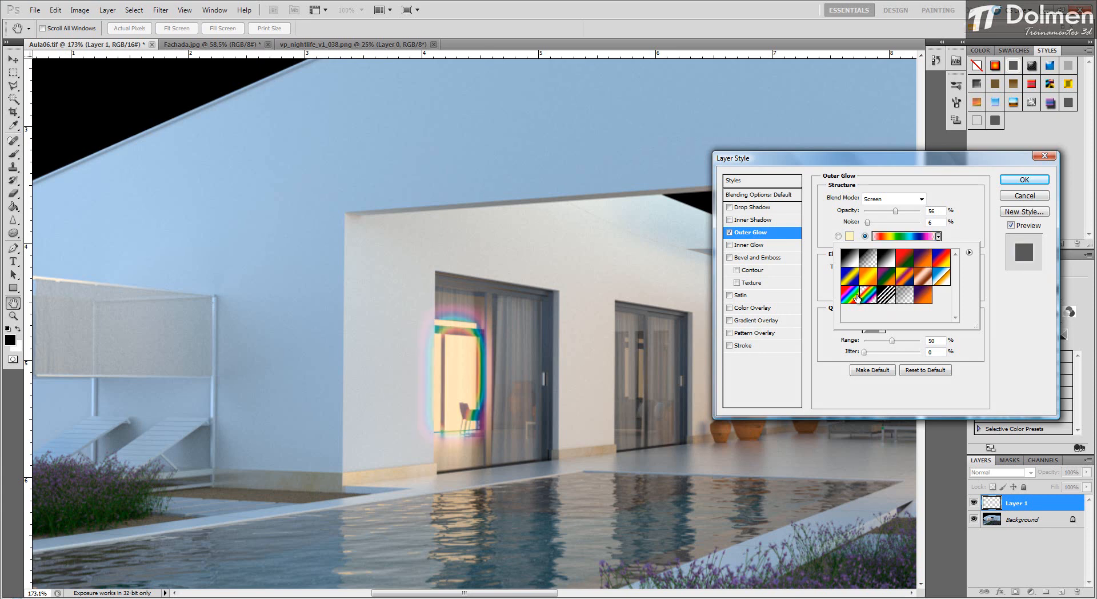
pyautogui.click(928, 294)
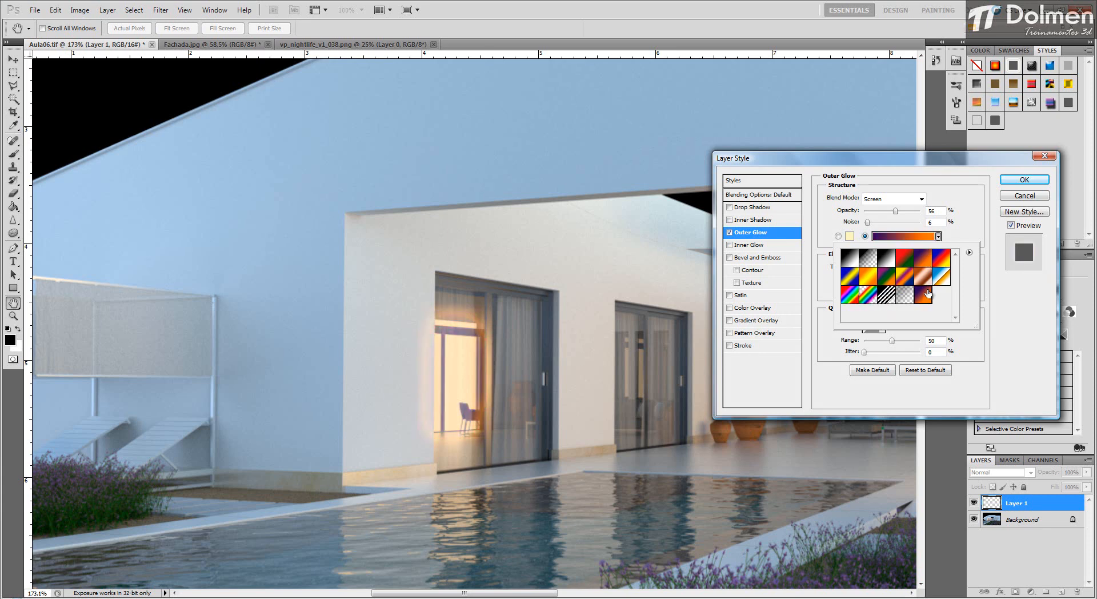
pyautogui.click(940, 261)
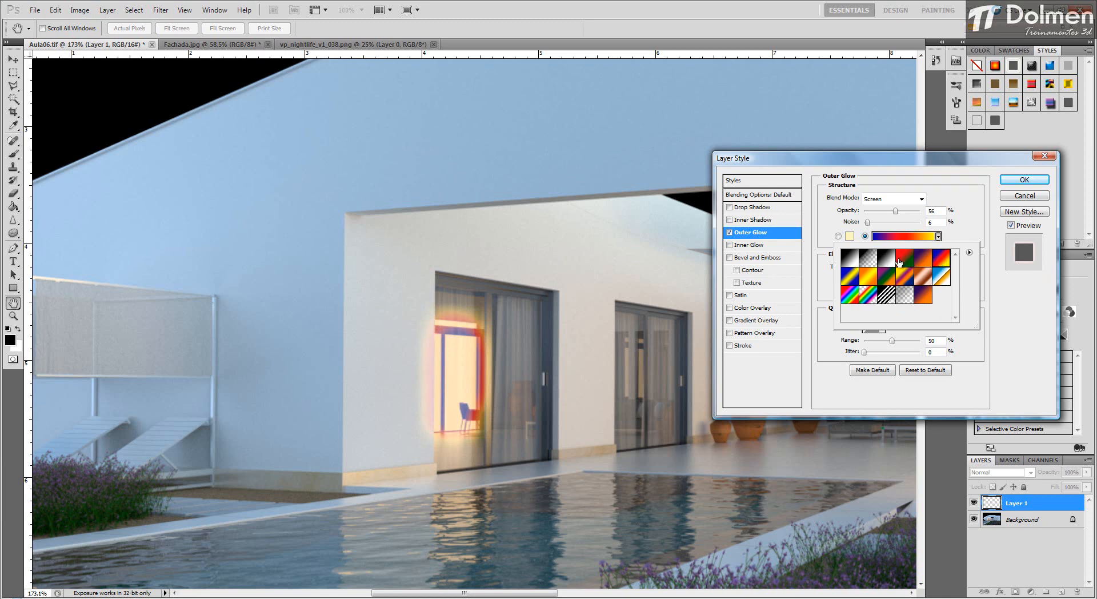
pyautogui.click(839, 236)
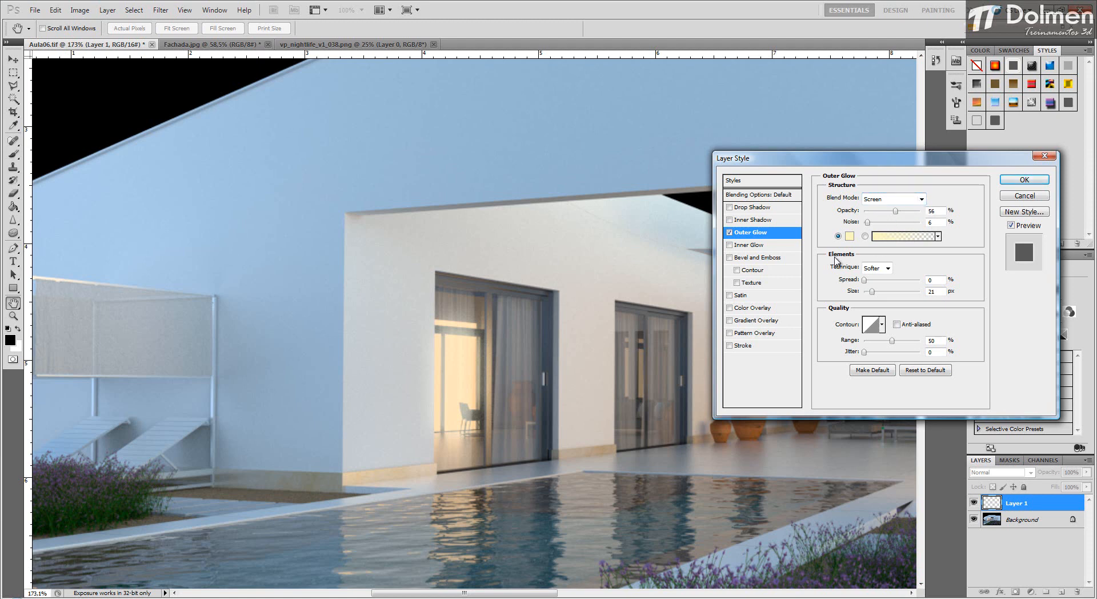
# Step: Compare the Precise and Softer techniques for the Outer Glow and keep Softer
pyautogui.click(887, 270)
pyautogui.click(880, 290)
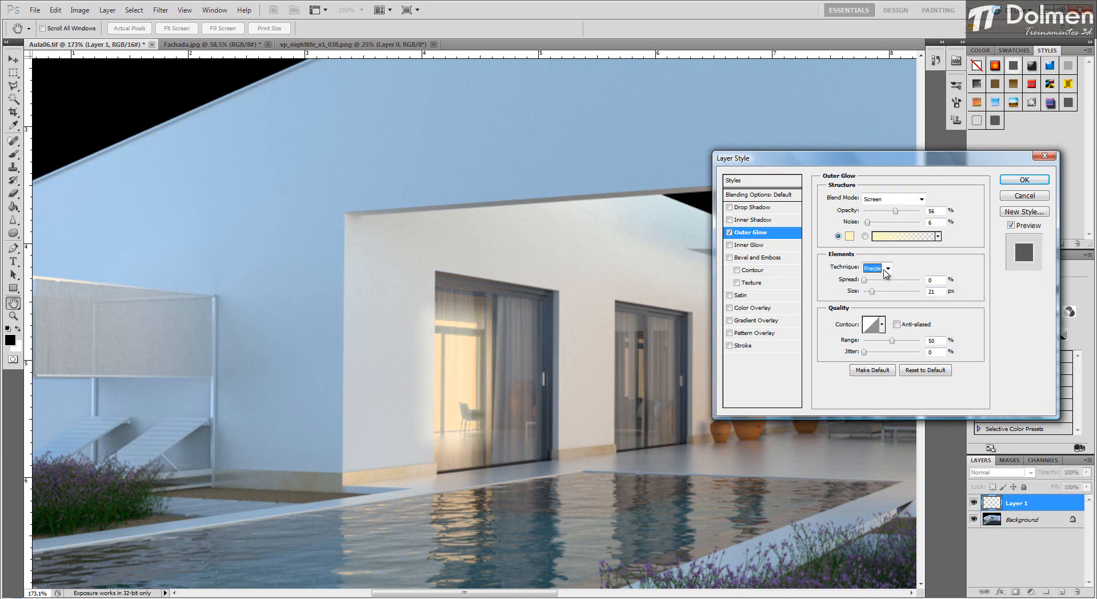
pyautogui.click(883, 269)
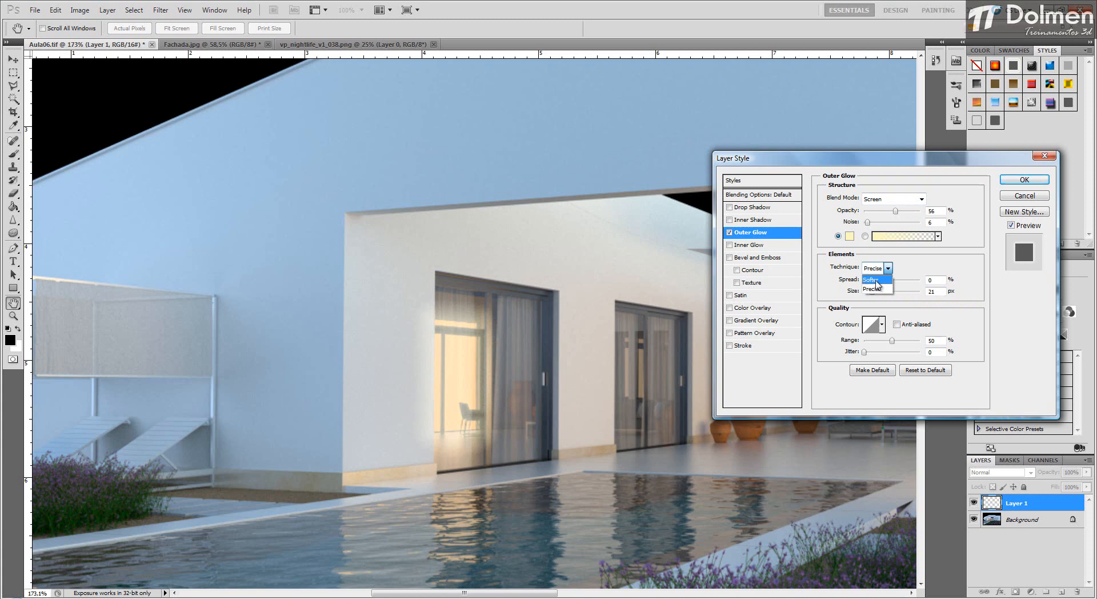
pyautogui.click(876, 280)
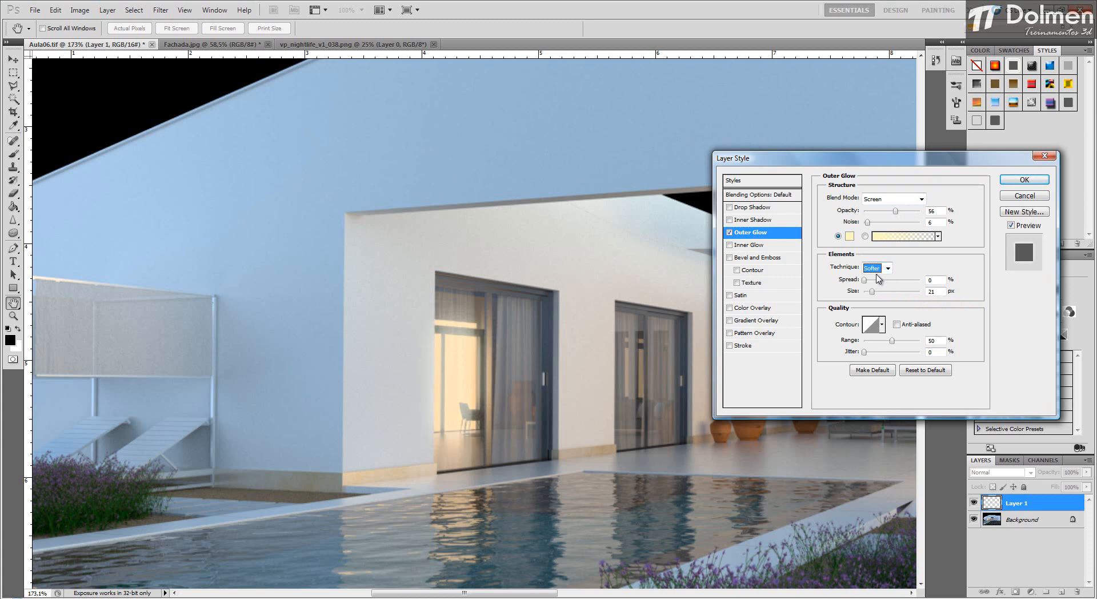
pyautogui.click(889, 270)
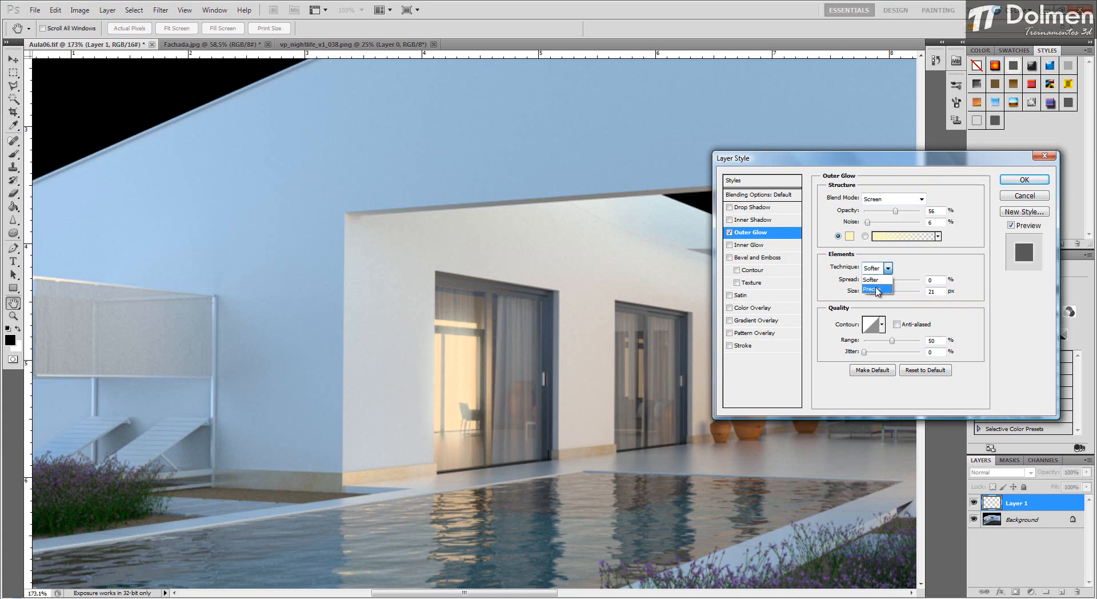
pyautogui.click(878, 288)
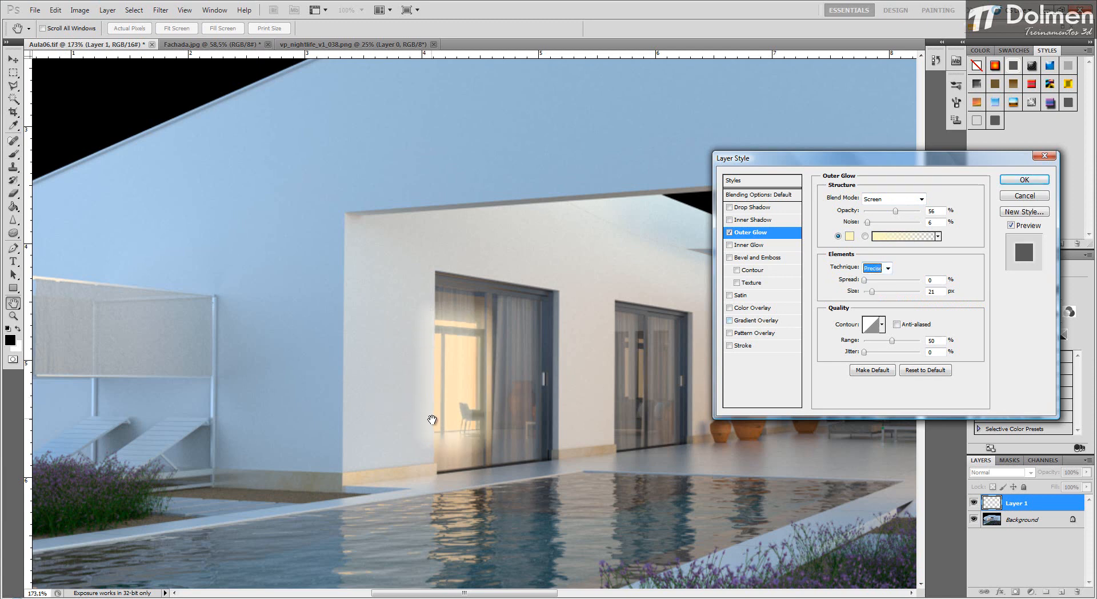
pyautogui.click(888, 269)
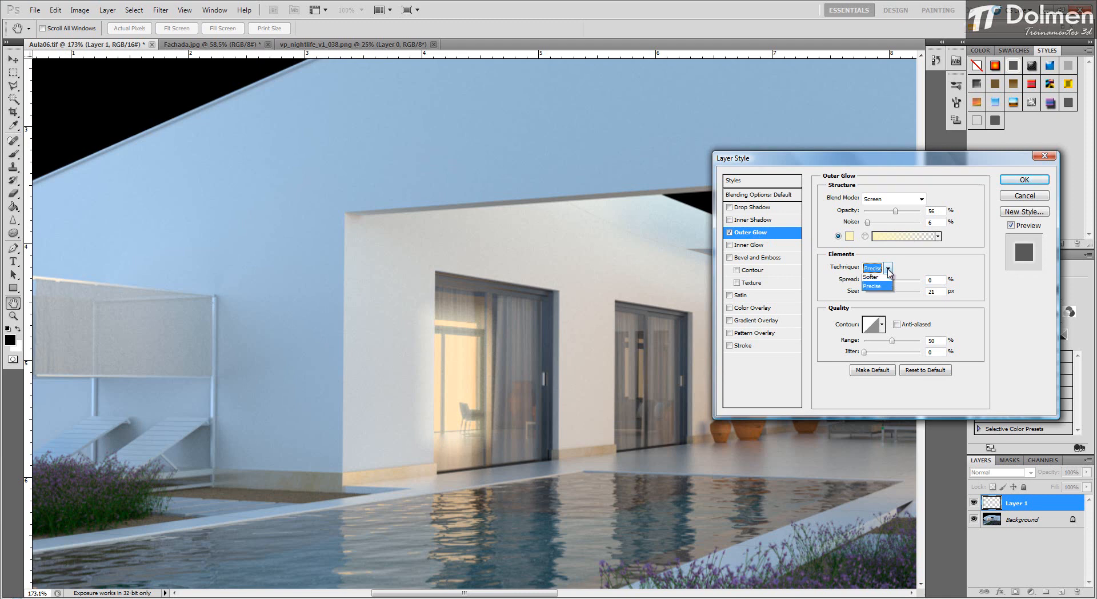
pyautogui.click(878, 279)
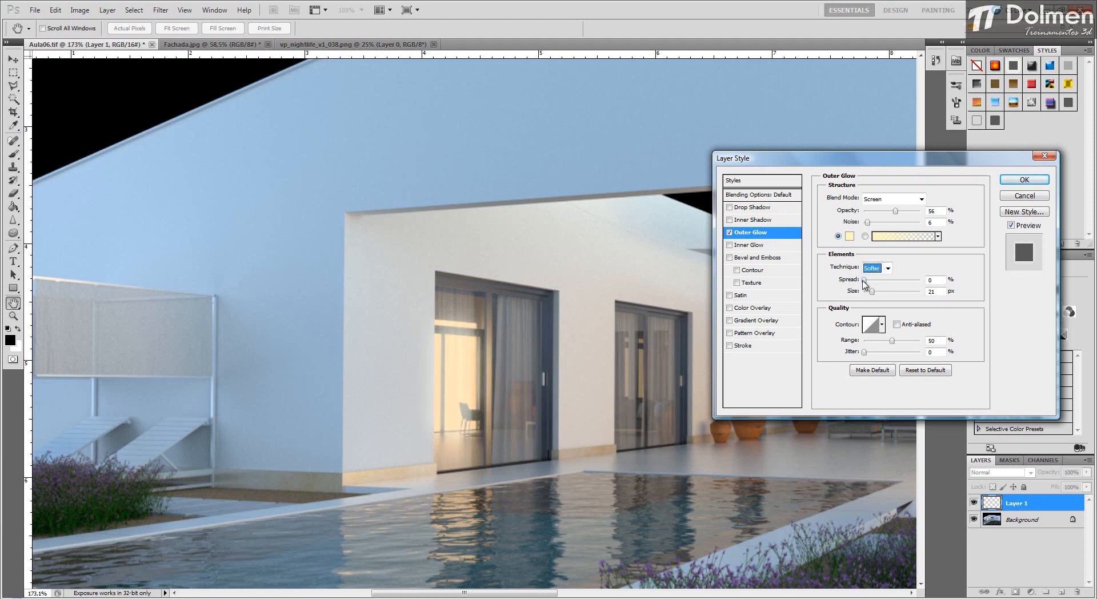
# Step: Try the maximum Outer Glow spread, settle on 9% spread and 5 px size, and enable anti-aliasing
pyautogui.moveTo(865, 284); pyautogui.dragTo(930, 285)
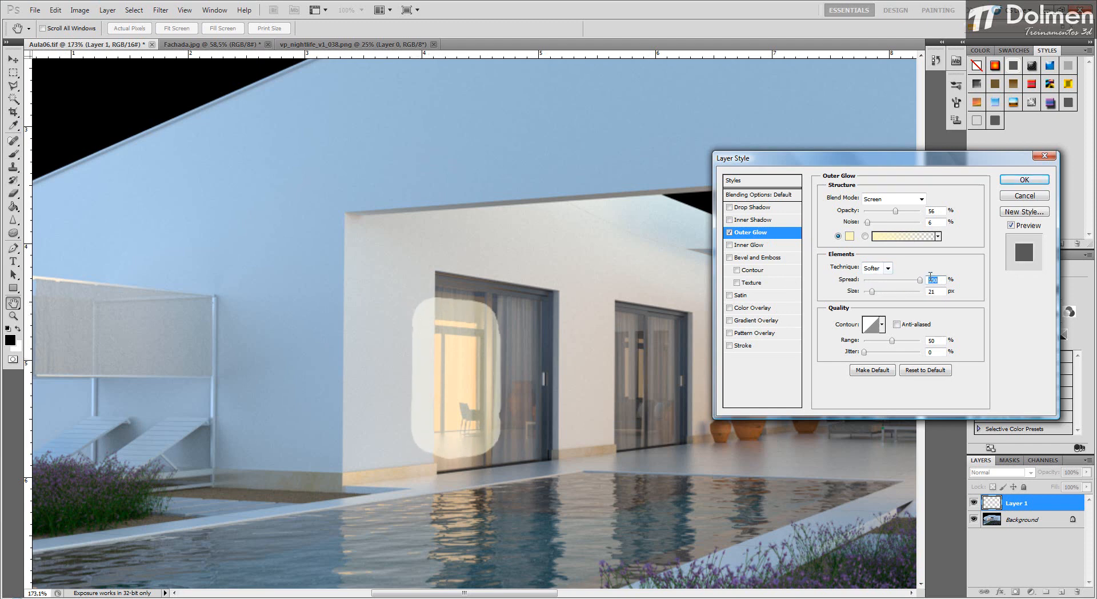
pyautogui.moveTo(919, 280); pyautogui.dragTo(871, 292)
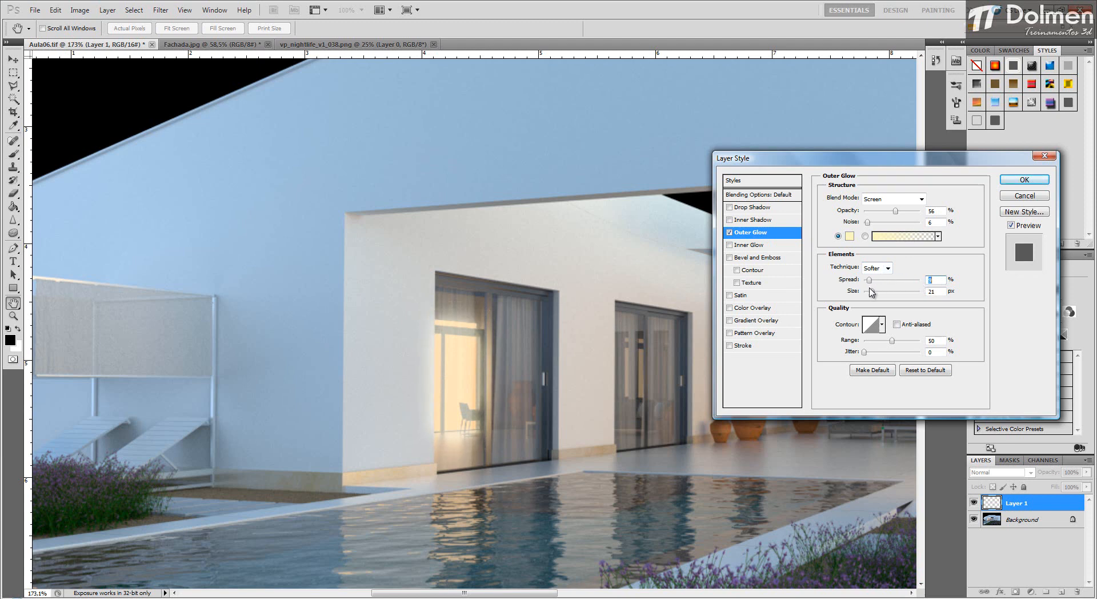
pyautogui.moveTo(874, 294)
pyautogui.mouseDown()
pyautogui.moveTo(912, 297)
pyautogui.moveTo(871, 300)
pyautogui.mouseUp()
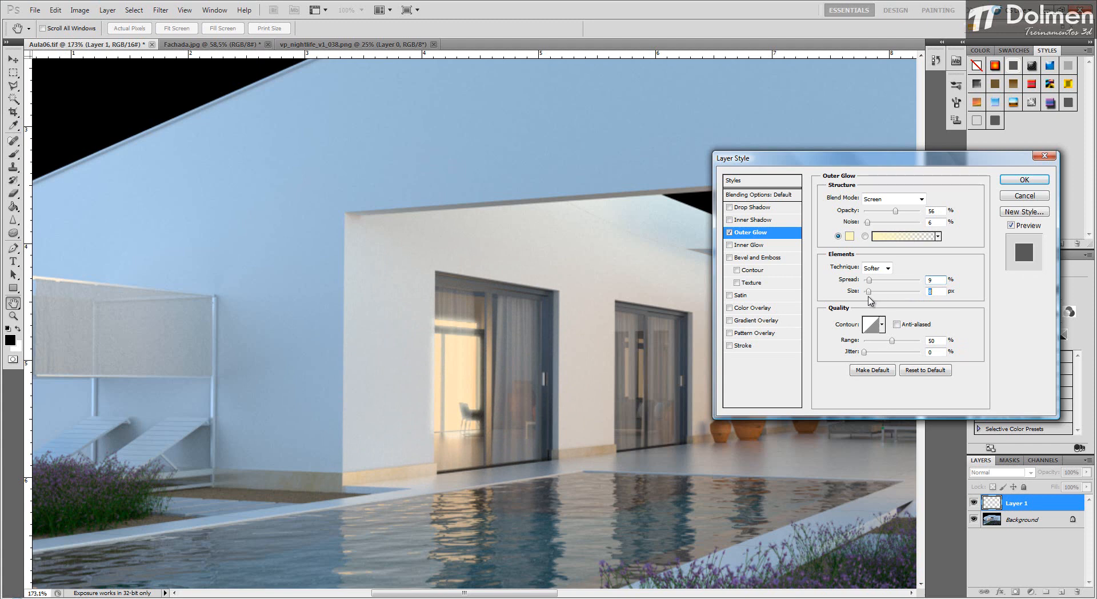
pyautogui.moveTo(868, 297); pyautogui.dragTo(868, 297)
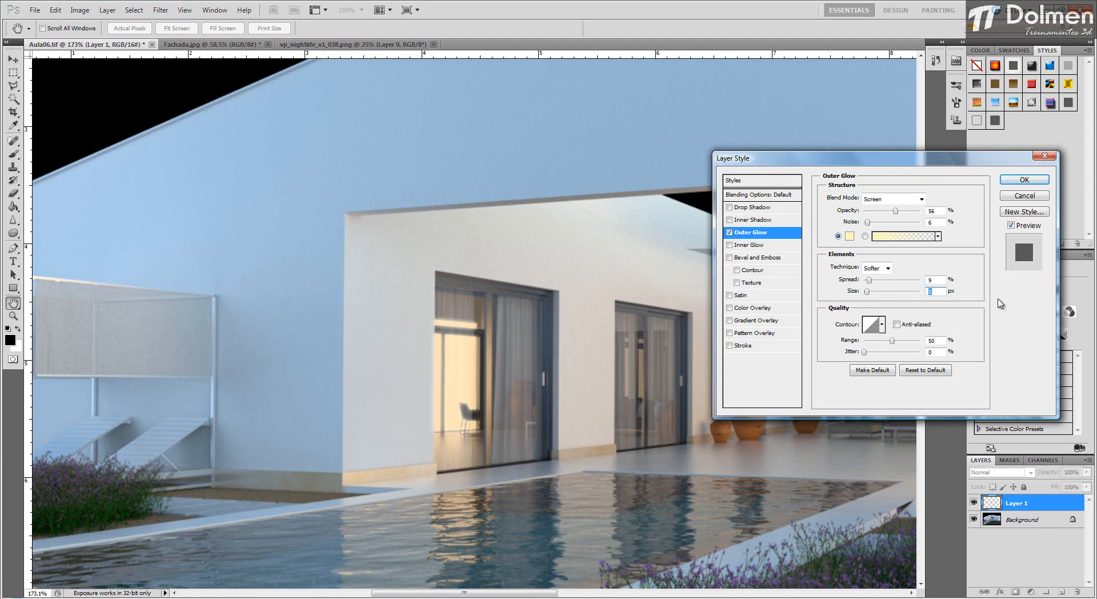
pyautogui.click(897, 324)
# Step: Try the preset contours for the Outer Glow one by one and return to the linear contour
pyautogui.click(883, 324)
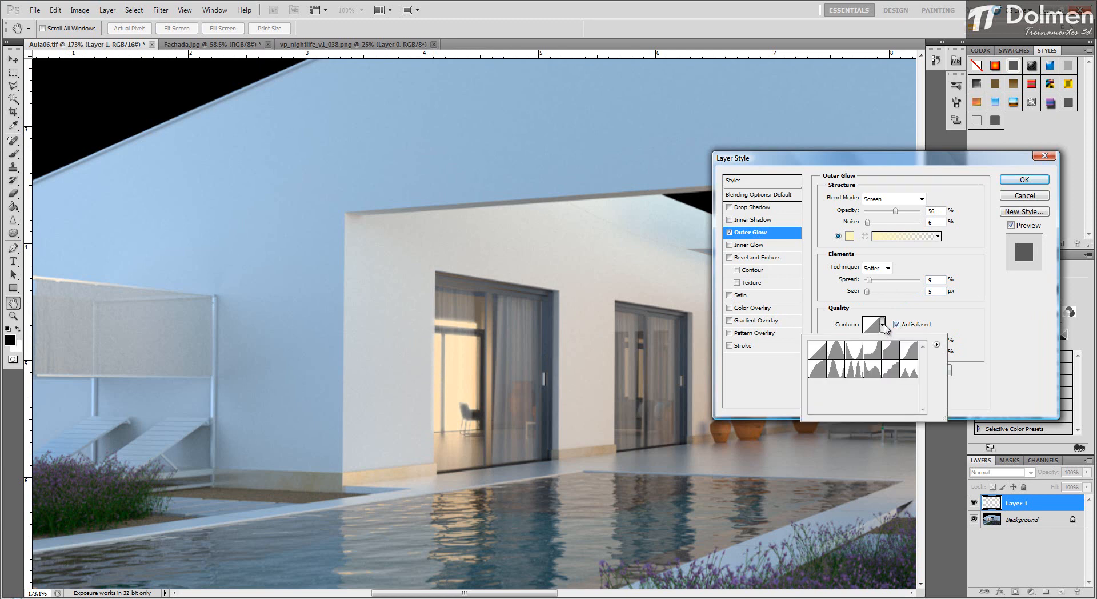
pyautogui.click(835, 353)
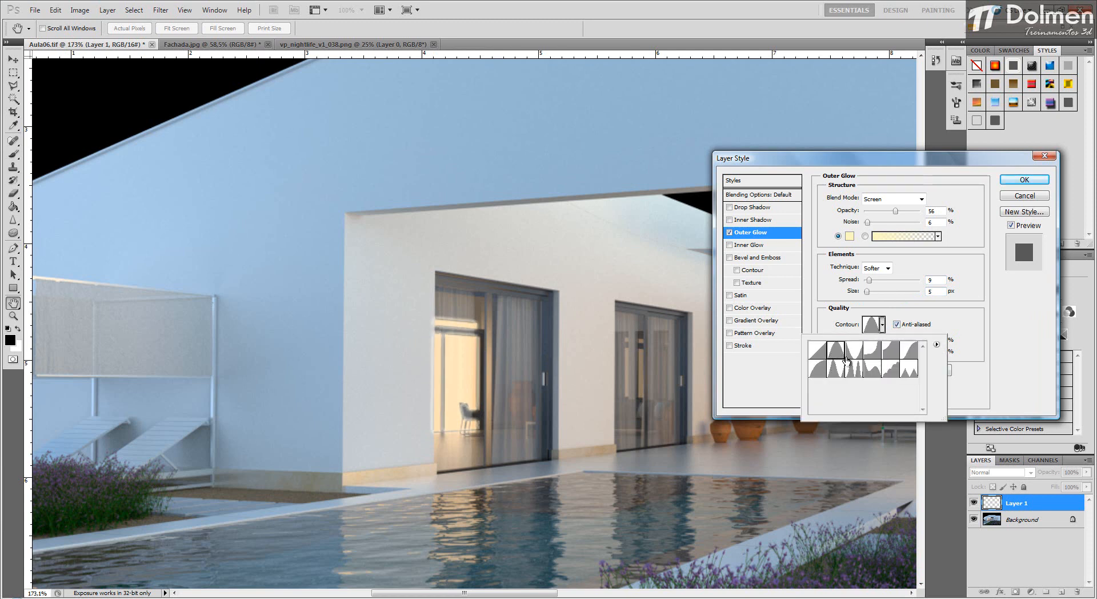
pyautogui.click(854, 357)
pyautogui.click(872, 351)
pyautogui.click(890, 350)
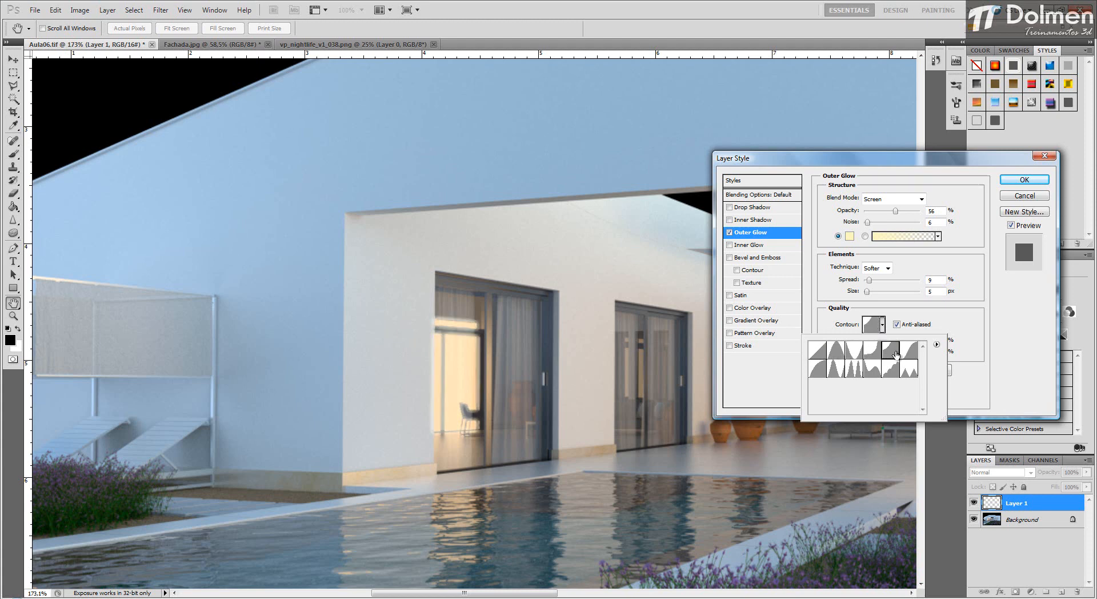
pyautogui.click(908, 354)
pyautogui.click(909, 368)
pyautogui.click(888, 369)
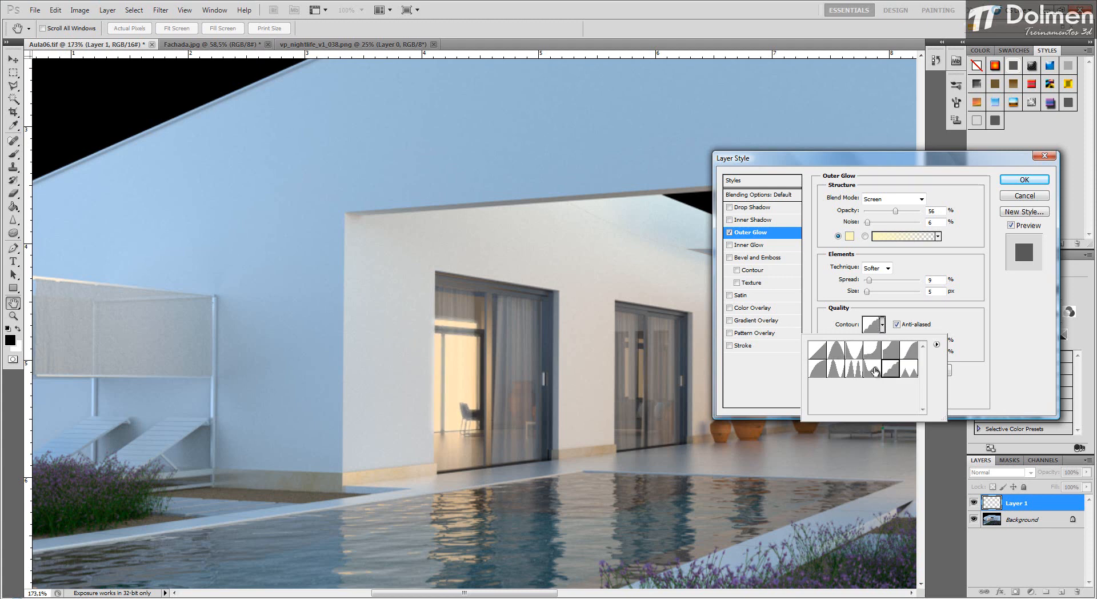
pyautogui.click(873, 370)
pyautogui.click(854, 369)
pyautogui.click(836, 369)
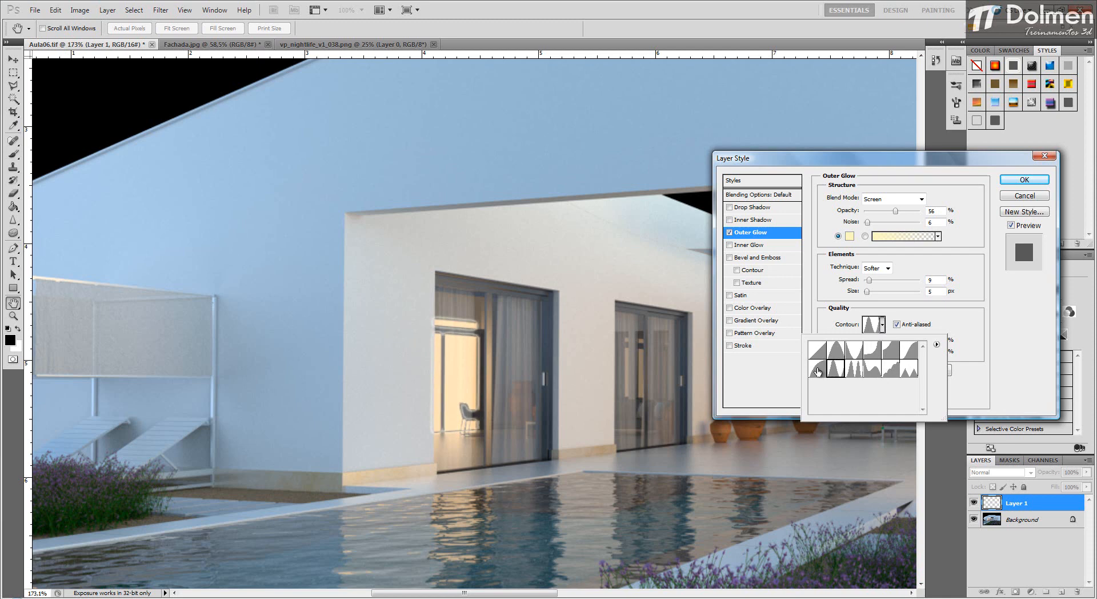
pyautogui.click(817, 369)
pyautogui.click(818, 354)
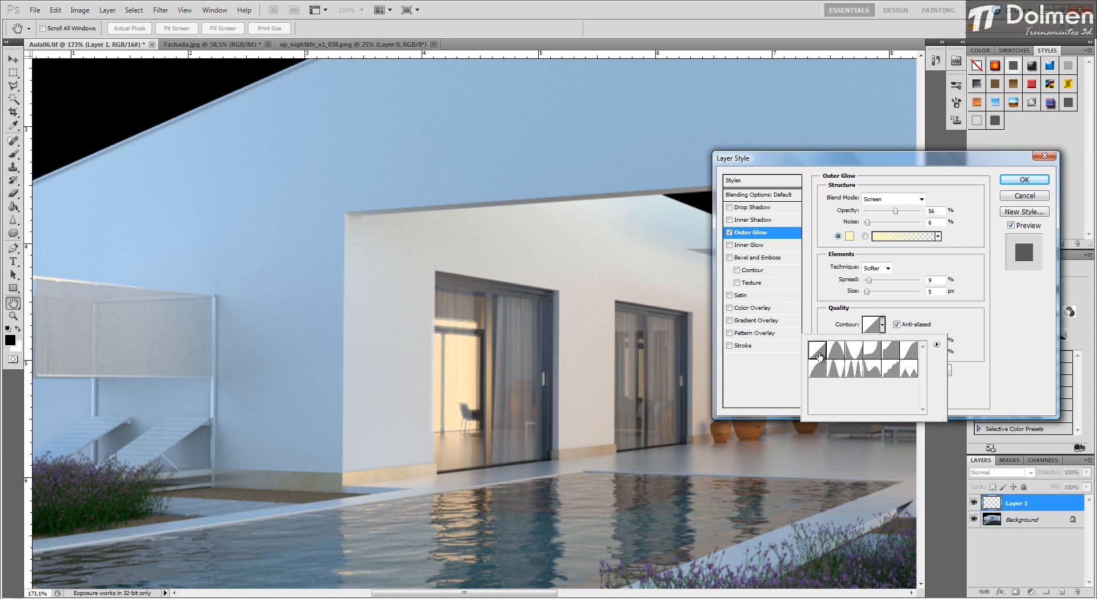
pyautogui.click(833, 327)
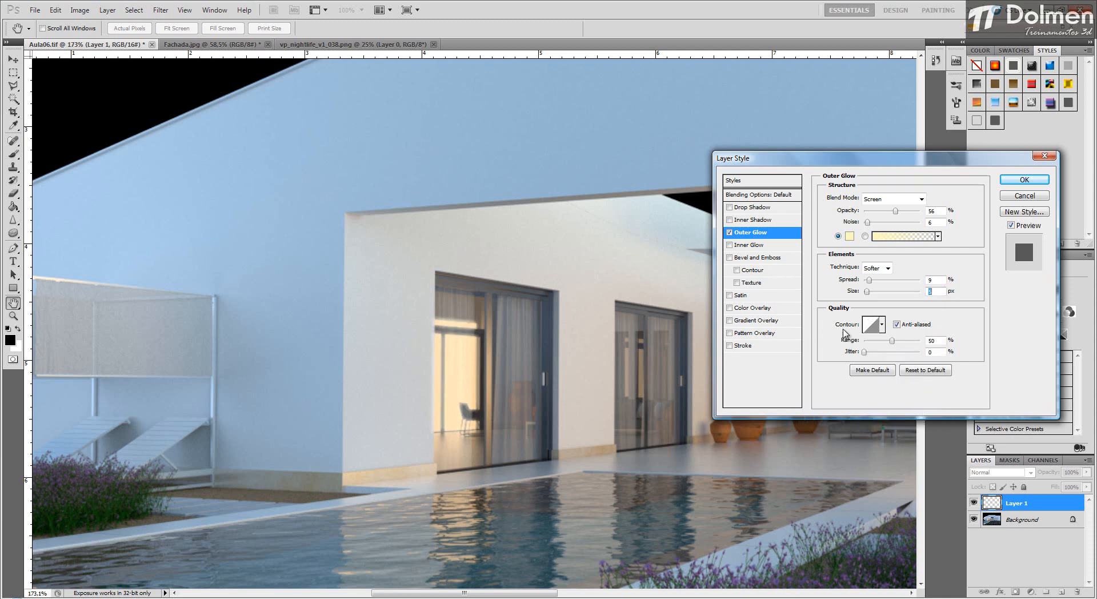
# Step: Set the Outer Glow range to 51%, keep jitter at 0%, and lower its opacity slightly
pyautogui.moveTo(893, 343)
pyautogui.mouseDown()
pyautogui.moveTo(857, 346)
pyautogui.moveTo(909, 345)
pyautogui.moveTo(885, 347)
pyautogui.mouseUp()
pyautogui.moveTo(865, 352)
pyautogui.mouseDown()
pyautogui.moveTo(904, 352)
pyautogui.moveTo(843, 353)
pyautogui.moveTo(925, 354)
pyautogui.moveTo(861, 353)
pyautogui.mouseUp()
pyautogui.moveTo(896, 214)
pyautogui.mouseDown()
pyautogui.moveTo(881, 215)
pyautogui.moveTo(920, 215)
pyautogui.moveTo(894, 221)
pyautogui.mouseUp()
# Step: Enable the Inner Glow and set its opacity to 90% and noise to 14%
pyautogui.click(731, 246)
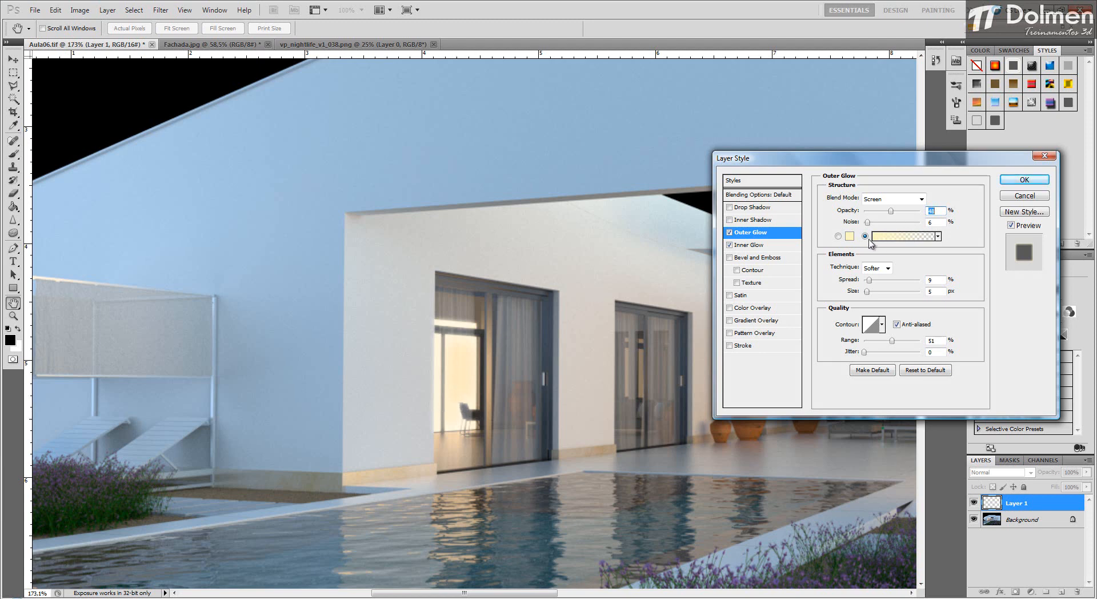
pyautogui.click(749, 246)
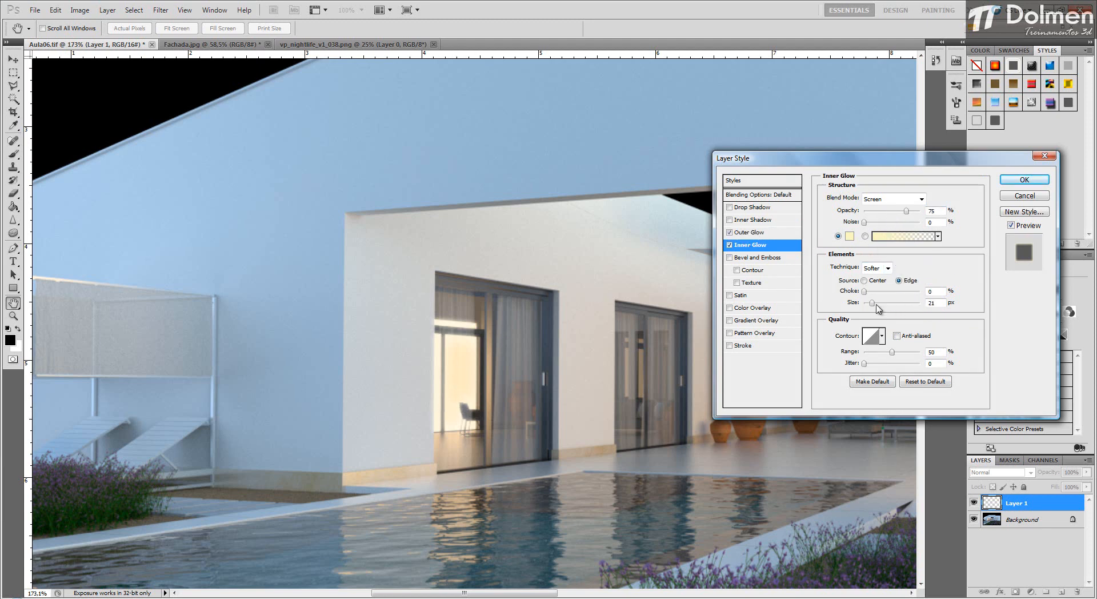
pyautogui.moveTo(908, 214)
pyautogui.mouseDown()
pyautogui.moveTo(886, 215)
pyautogui.moveTo(920, 216)
pyautogui.moveTo(879, 224)
pyautogui.moveTo(926, 225)
pyautogui.mouseUp()
pyautogui.moveTo(920, 223); pyautogui.dragTo(878, 225)
# Step: Try darker yellow and blue colours for the Inner Glow and cancel the colour change
pyautogui.click(850, 237)
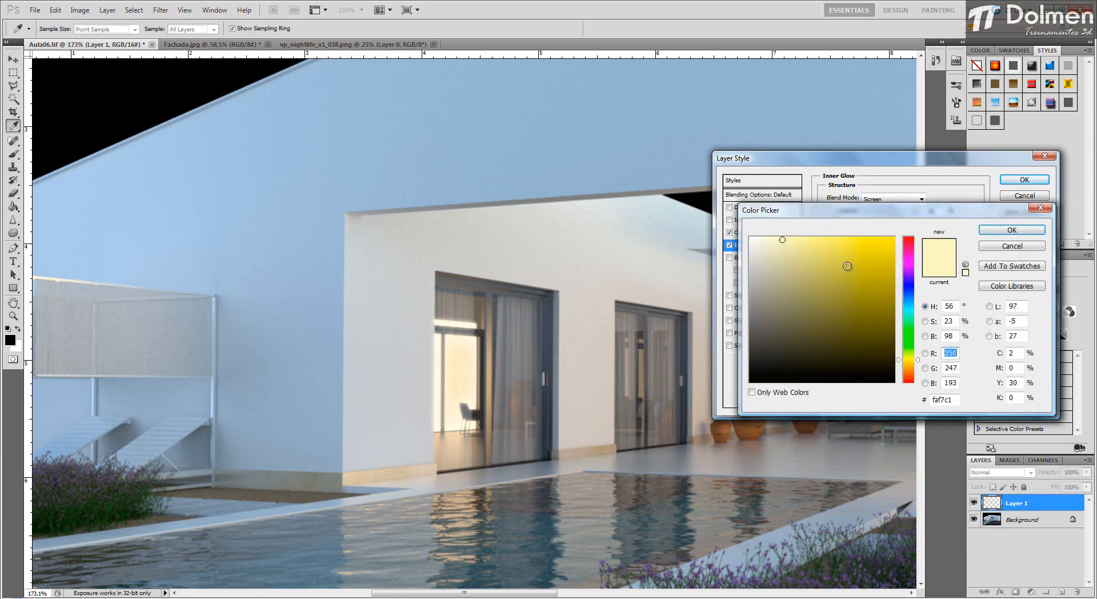
pyautogui.click(852, 265)
pyautogui.click(852, 296)
pyautogui.click(824, 289)
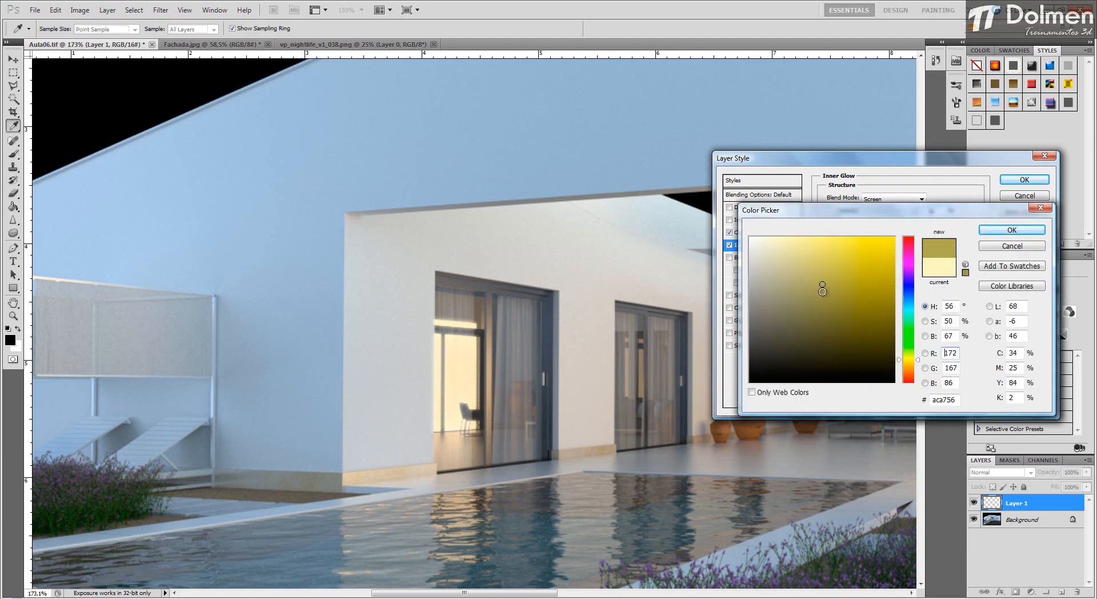
pyautogui.click(782, 298)
pyautogui.click(912, 288)
pyautogui.moveTo(831, 320); pyautogui.dragTo(832, 263)
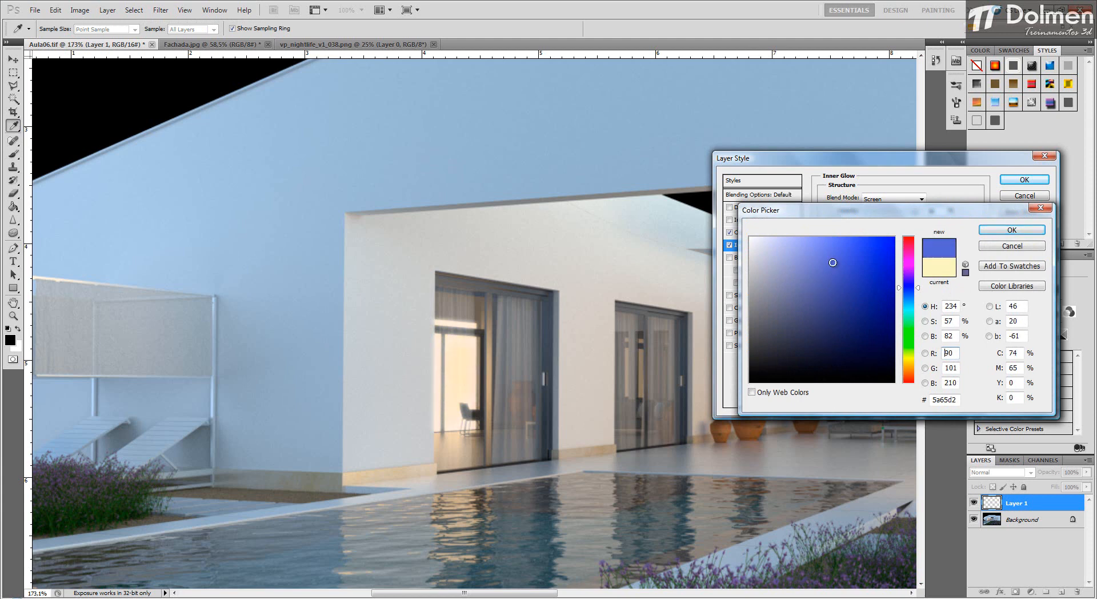
pyautogui.click(1012, 246)
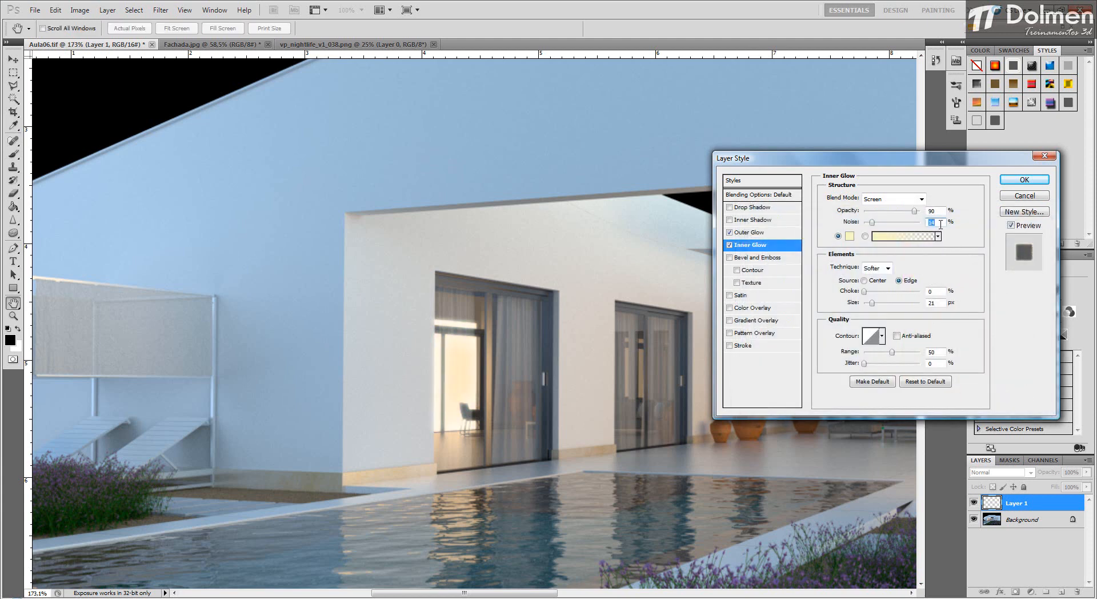
# Step: Switch the Inner Glow to a gradient fill and try the presets, selecting the last purple-to-orange one
pyautogui.click(865, 236)
pyautogui.click(937, 236)
pyautogui.click(899, 257)
pyautogui.click(915, 259)
pyautogui.click(930, 257)
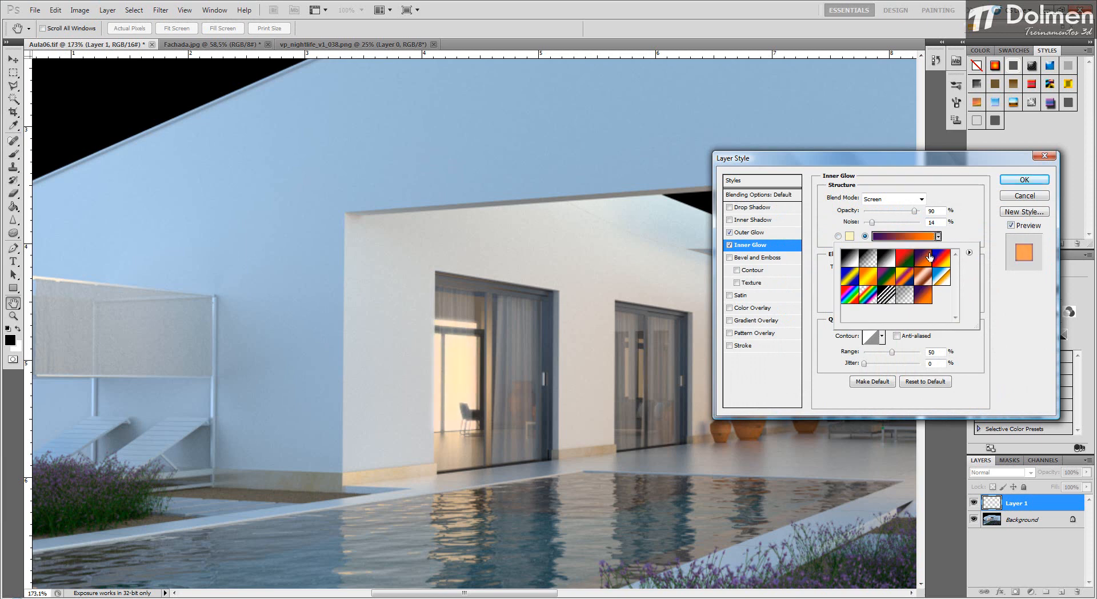
pyautogui.click(941, 279)
pyautogui.click(919, 278)
pyautogui.click(888, 279)
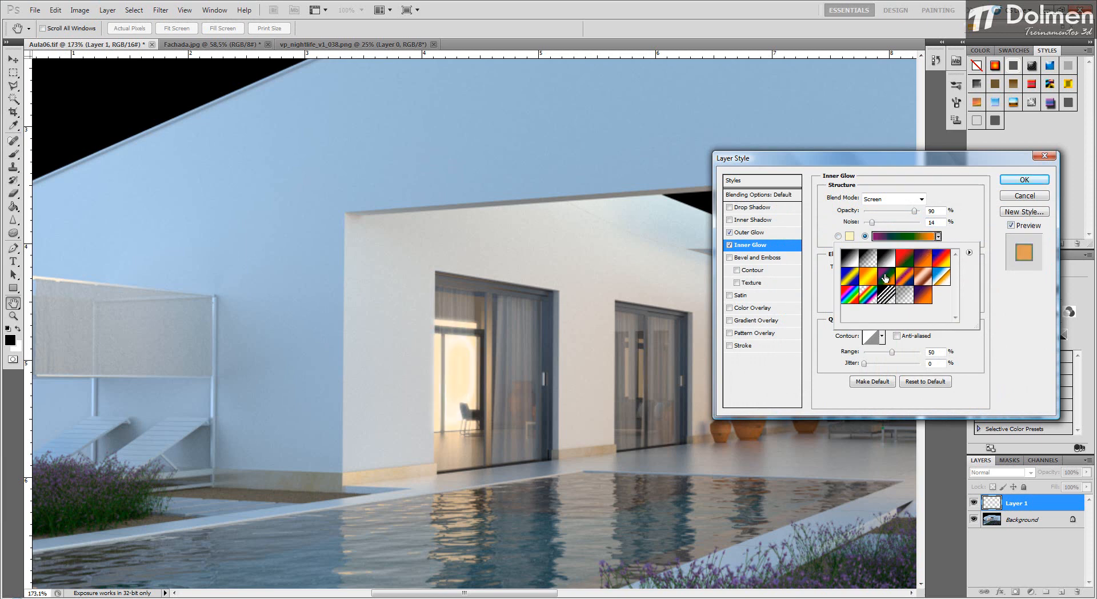
pyautogui.click(869, 279)
pyautogui.click(868, 294)
pyautogui.click(849, 296)
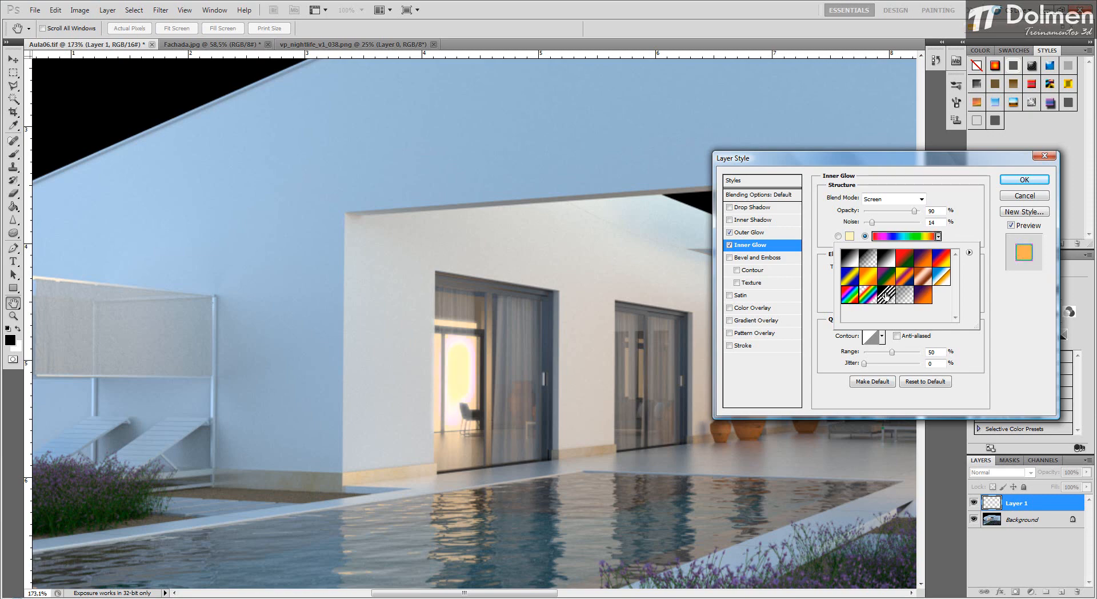
pyautogui.click(887, 295)
pyautogui.click(908, 295)
pyautogui.click(920, 296)
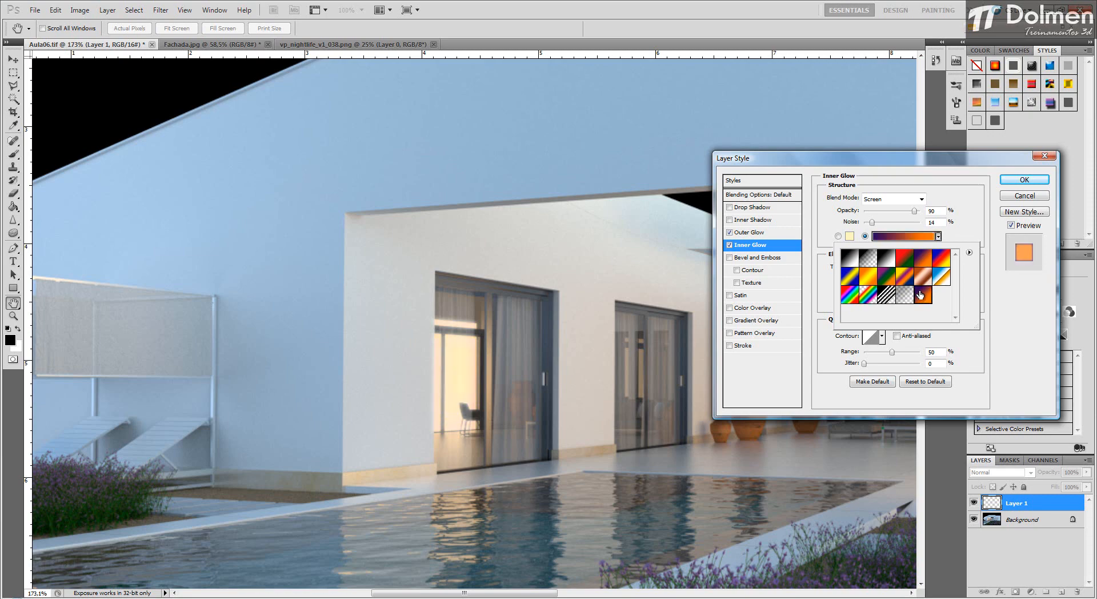
# Step: Cancel the pending style changes, reopen the layer styles of Layer 1, and enable Outer Glow and Inner Glow
pyautogui.click(1026, 198)
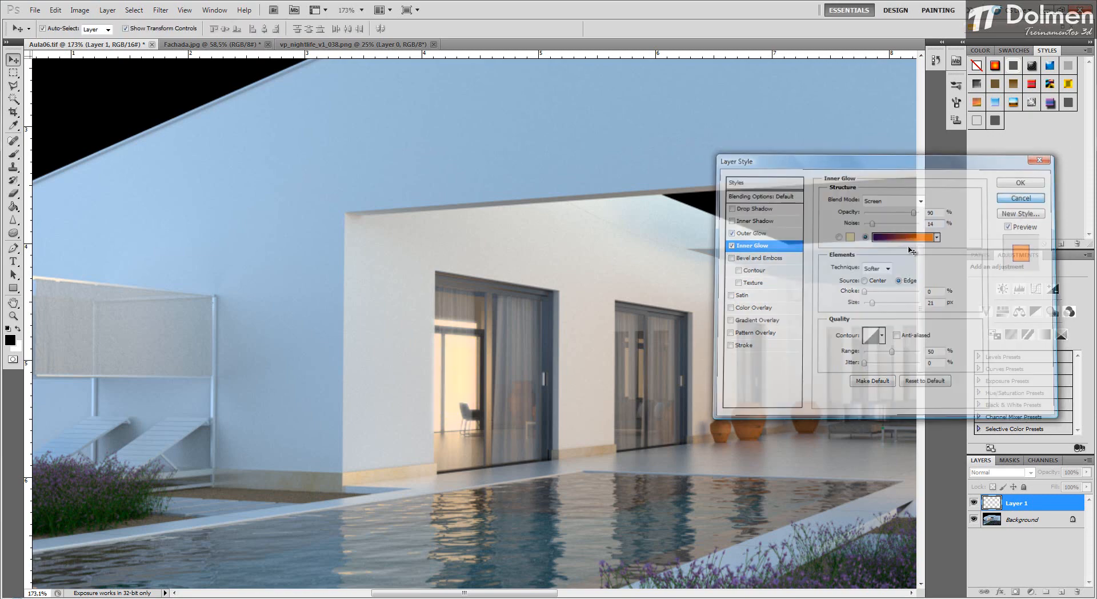
pyautogui.doubleClick(1051, 509)
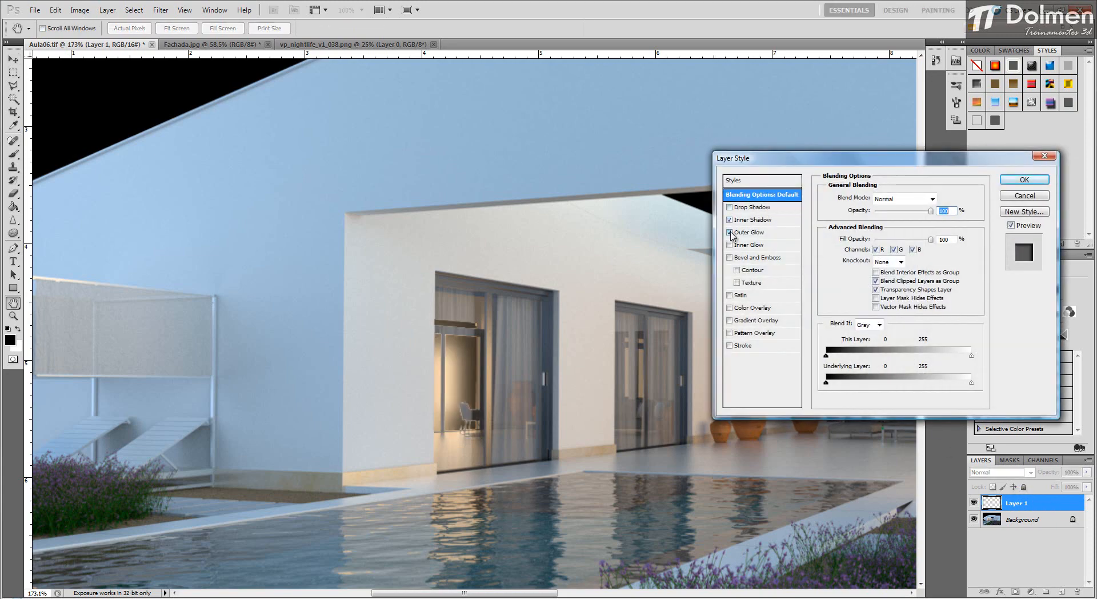
pyautogui.click(729, 232)
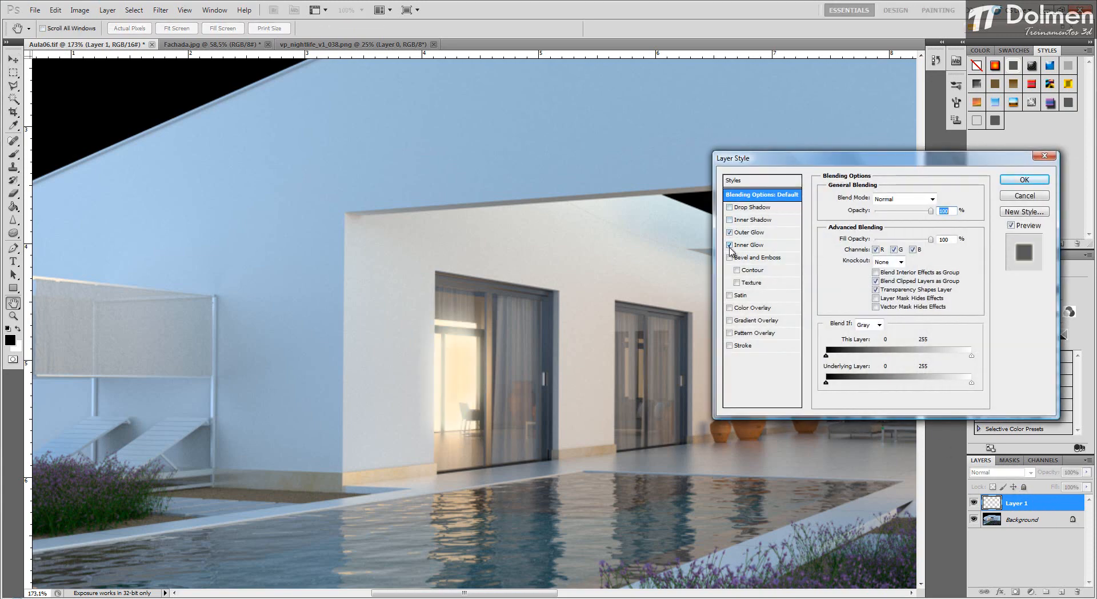
pyautogui.click(729, 245)
pyautogui.click(757, 245)
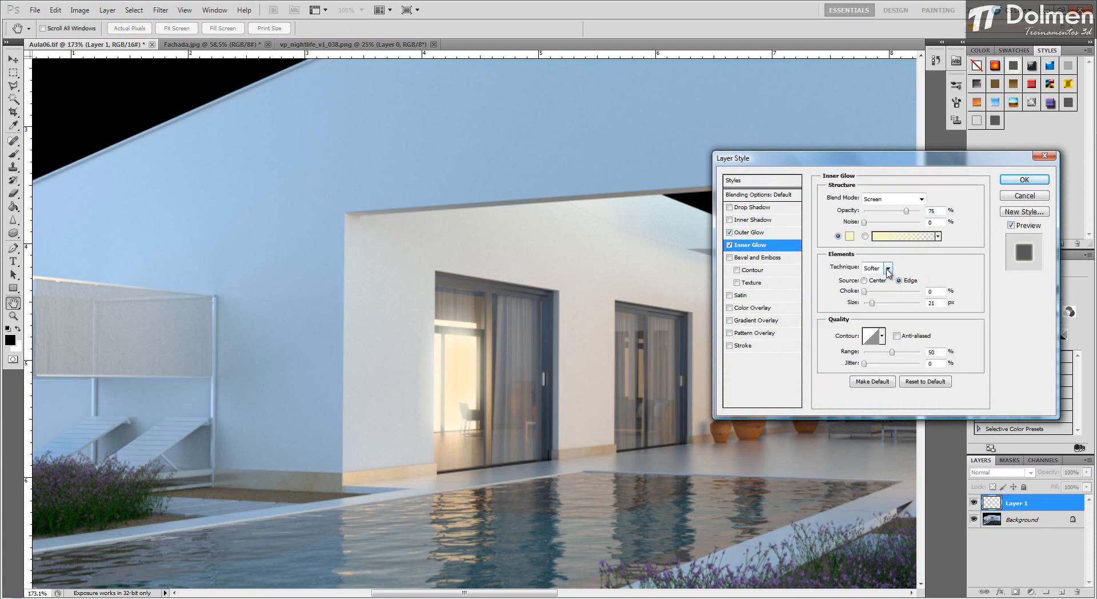
# Step: Try the Precise technique for the Inner Glow, return to Softer, and set noise to 29% and opacity to 69%
pyautogui.click(885, 267)
pyautogui.click(877, 290)
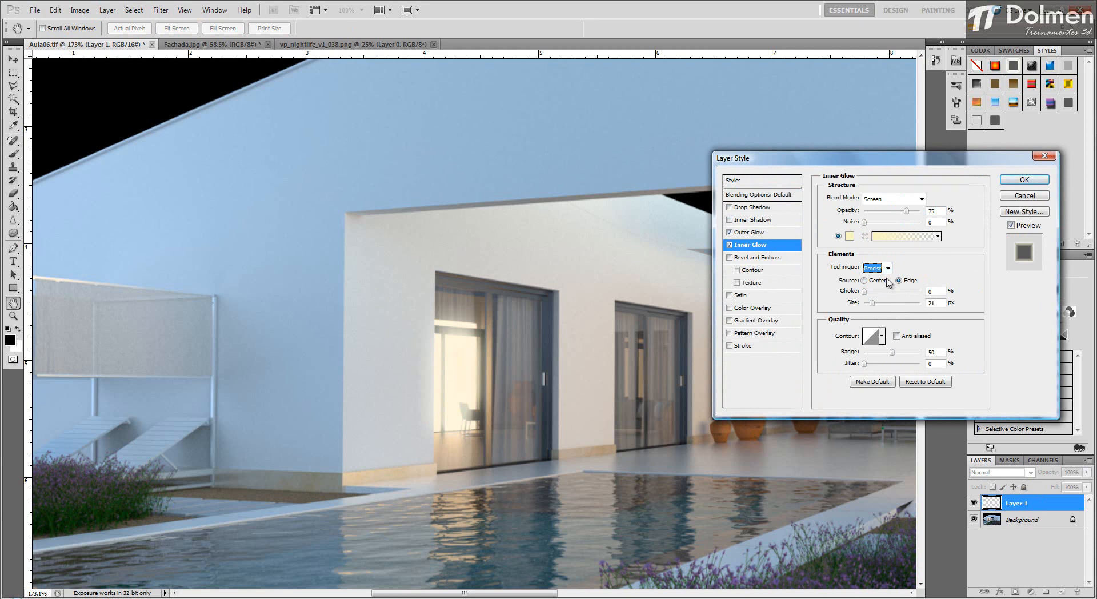
pyautogui.click(885, 268)
pyautogui.click(884, 280)
pyautogui.moveTo(865, 222); pyautogui.dragTo(903, 215)
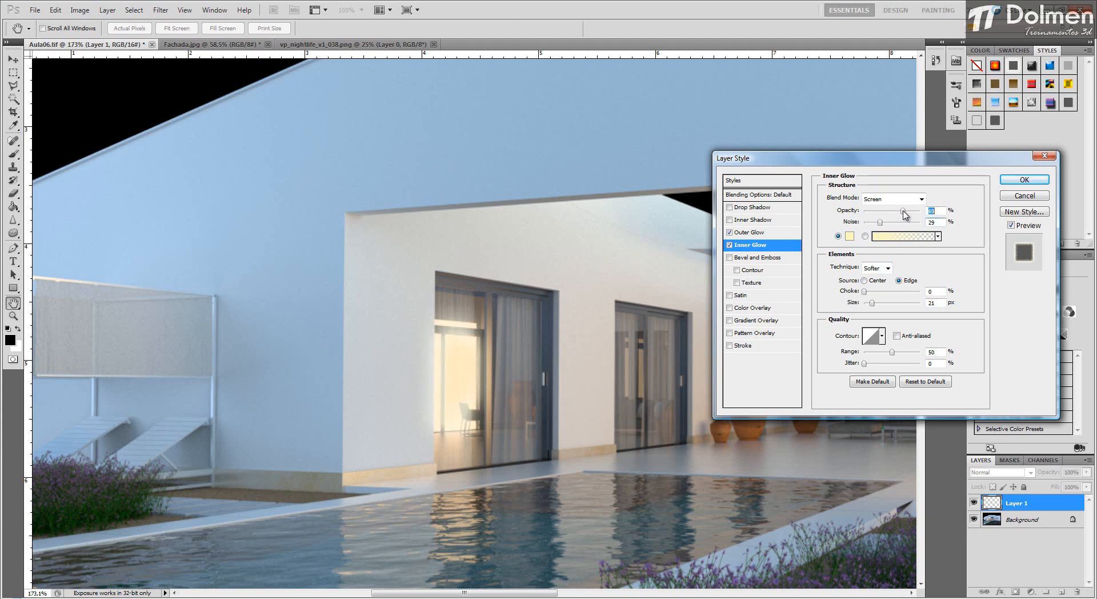
# Step: Set the Inner Glow to the Precise technique with Edge source, 13% choke and 144 px size
pyautogui.click(883, 273)
pyautogui.click(884, 280)
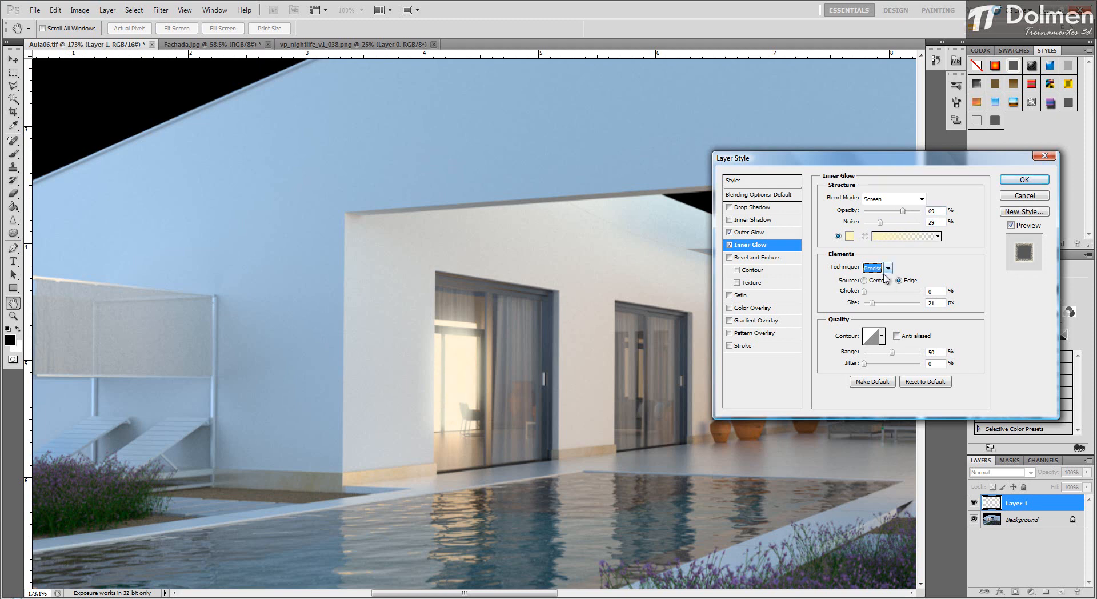
pyautogui.click(865, 281)
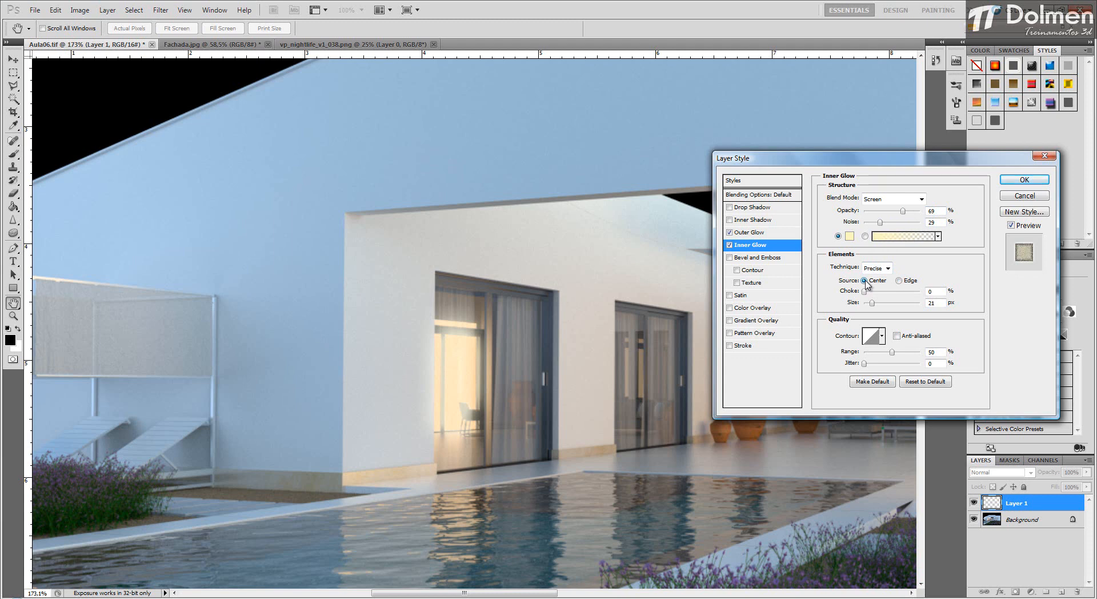
pyautogui.click(907, 282)
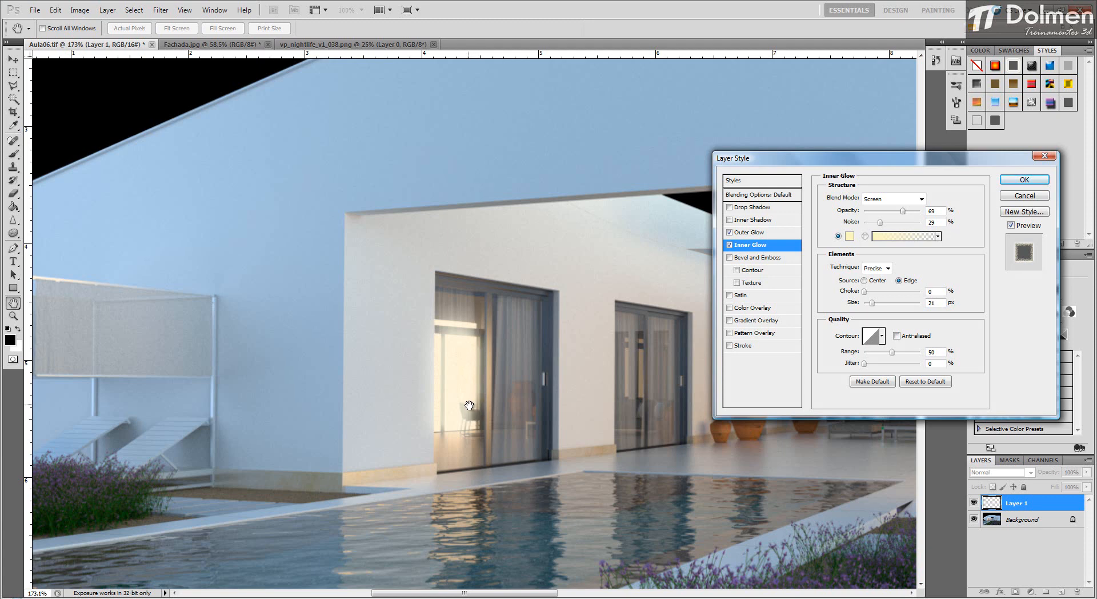
pyautogui.moveTo(865, 291)
pyautogui.mouseDown()
pyautogui.moveTo(944, 300)
pyautogui.moveTo(848, 303)
pyautogui.mouseUp()
pyautogui.moveTo(864, 292); pyautogui.dragTo(901, 312)
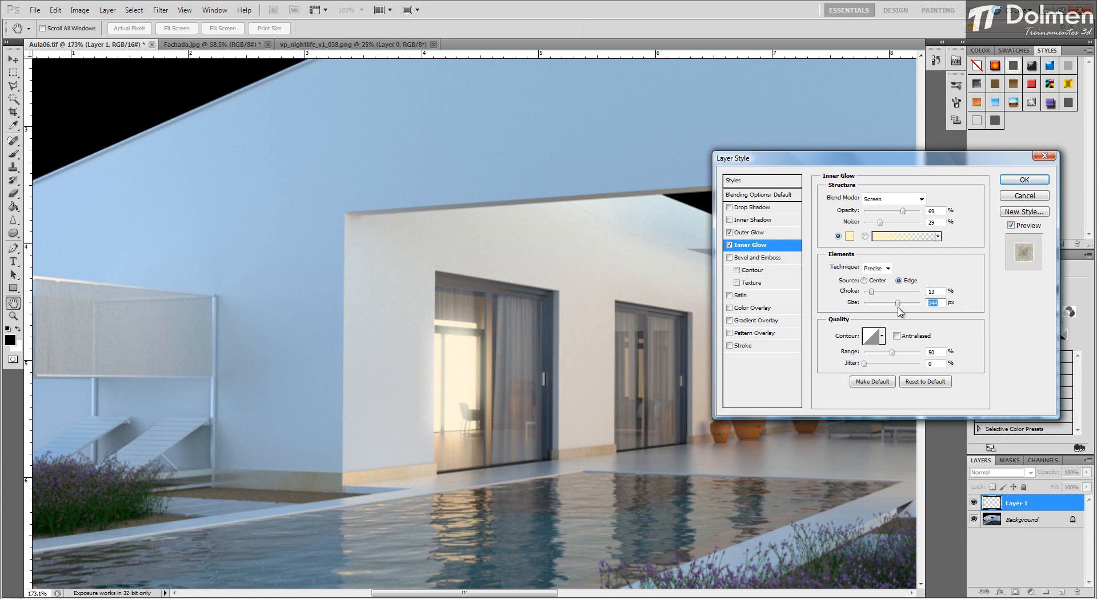
# Step: Try several contour presets for the Inner Glow and return to the linear contour
pyautogui.click(882, 337)
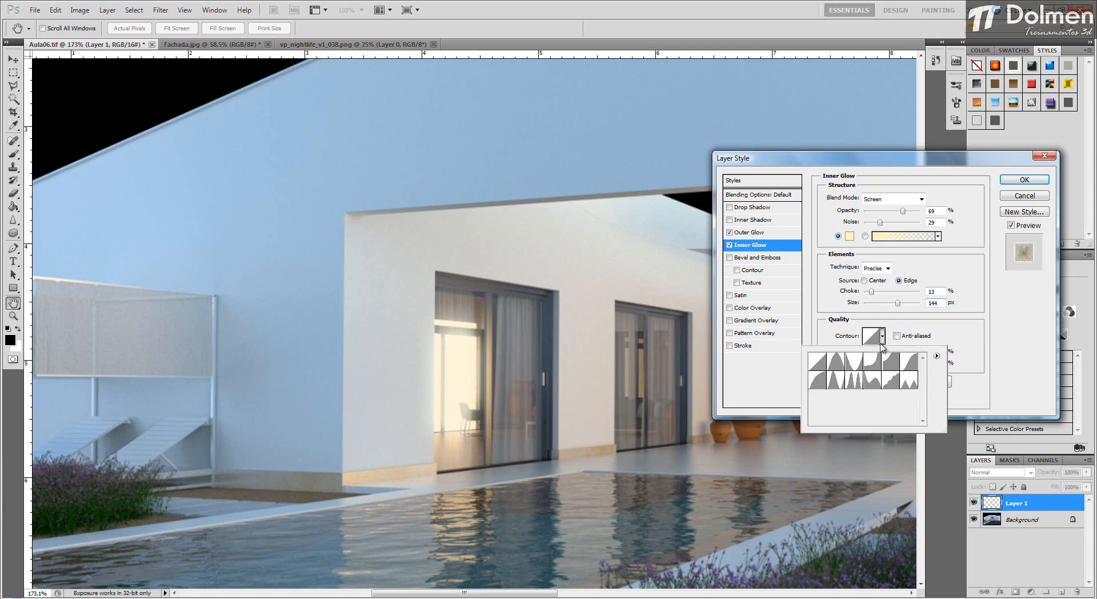
pyautogui.click(854, 361)
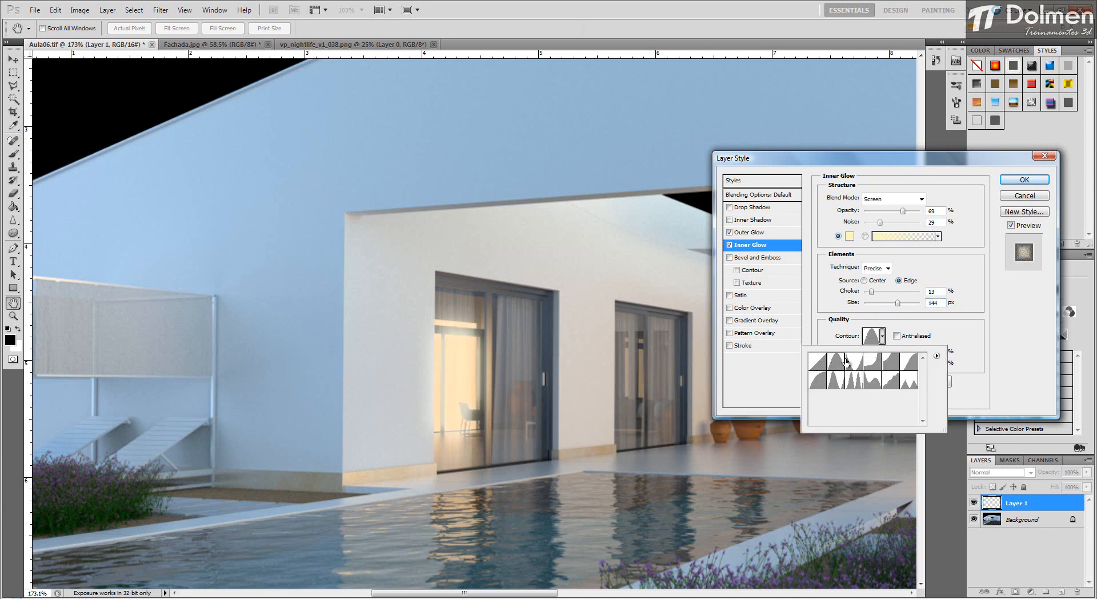
pyautogui.click(892, 363)
pyautogui.click(908, 365)
pyautogui.click(909, 379)
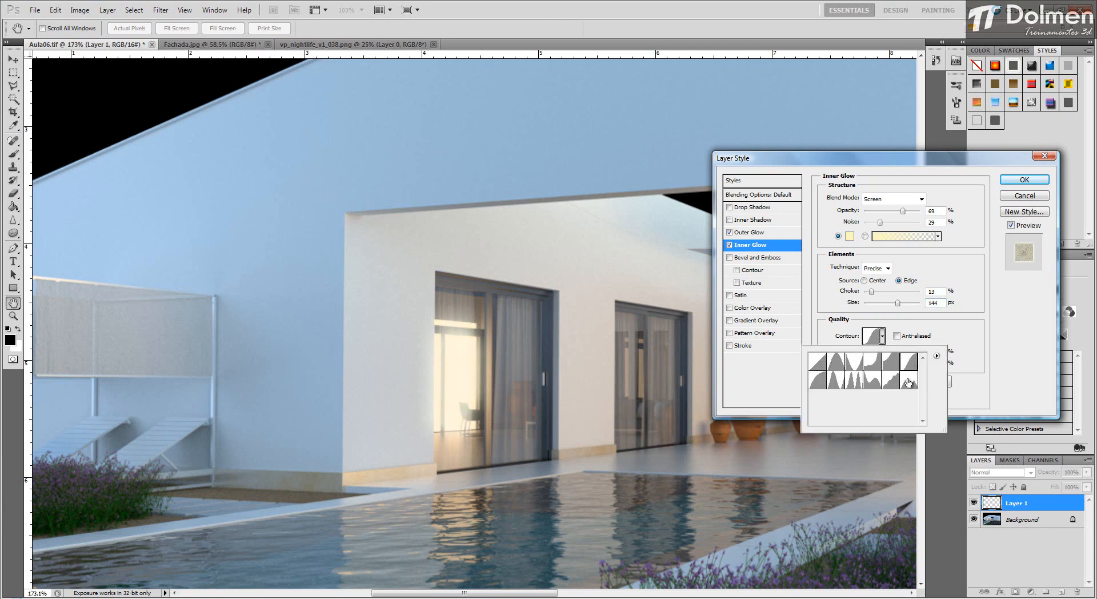
pyautogui.click(890, 380)
pyautogui.click(872, 380)
pyautogui.click(854, 379)
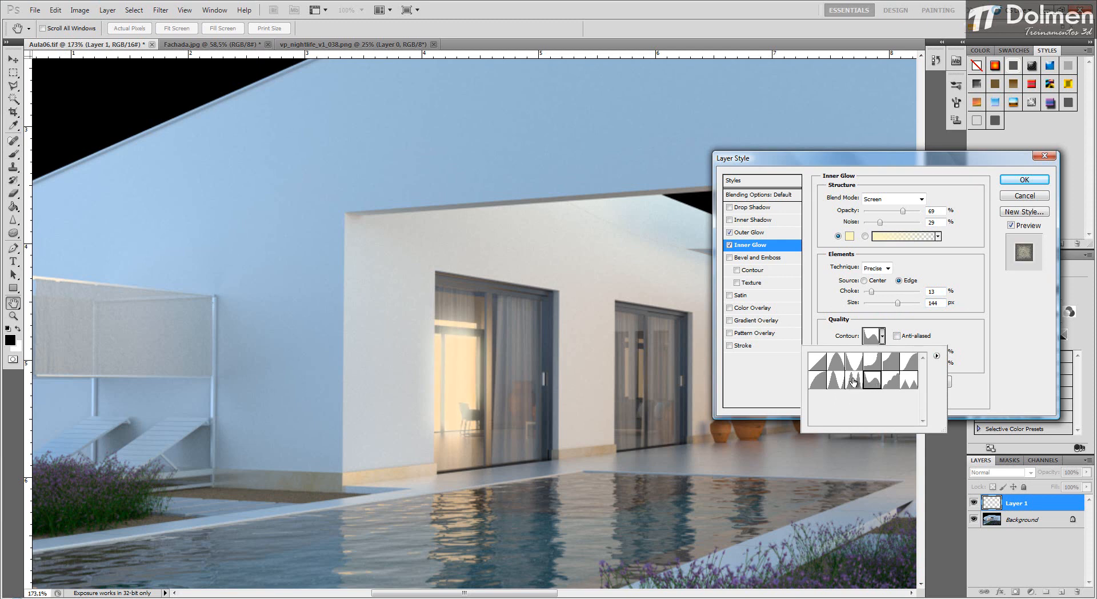
pyautogui.click(818, 380)
pyautogui.click(817, 361)
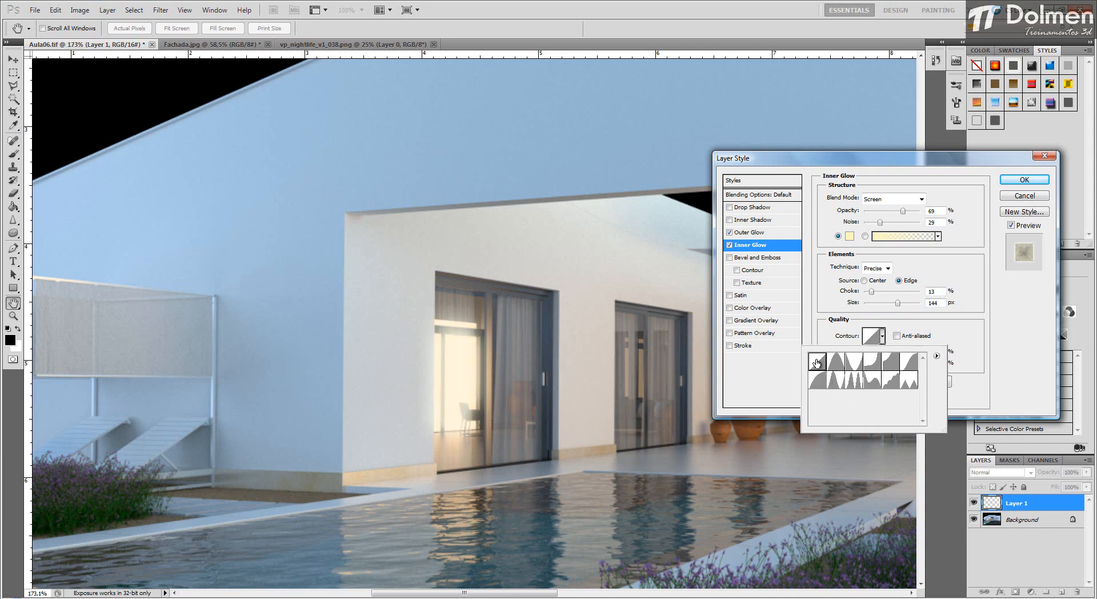
pyautogui.click(829, 339)
# Step: Set the Inner Glow range to 46% with 0% jitter and apply the layer styles
pyautogui.moveTo(892, 353); pyautogui.dragTo(846, 366)
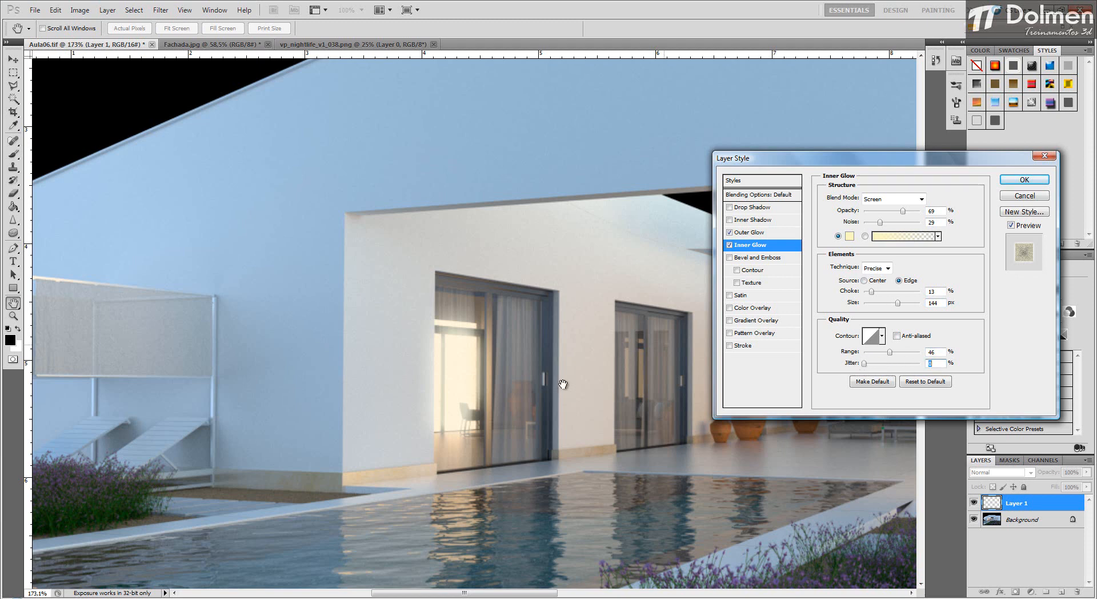
pyautogui.click(1021, 181)
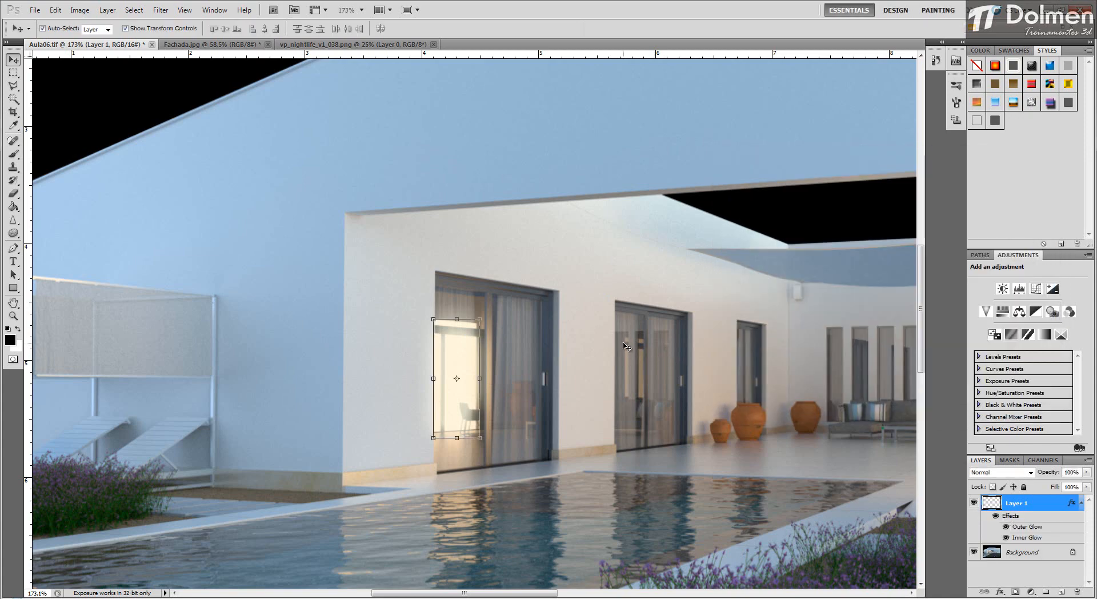
# Step: Try various blend modes on Layer 1 and settle on Color Dodge
pyautogui.scroll(-2, 632, 344)
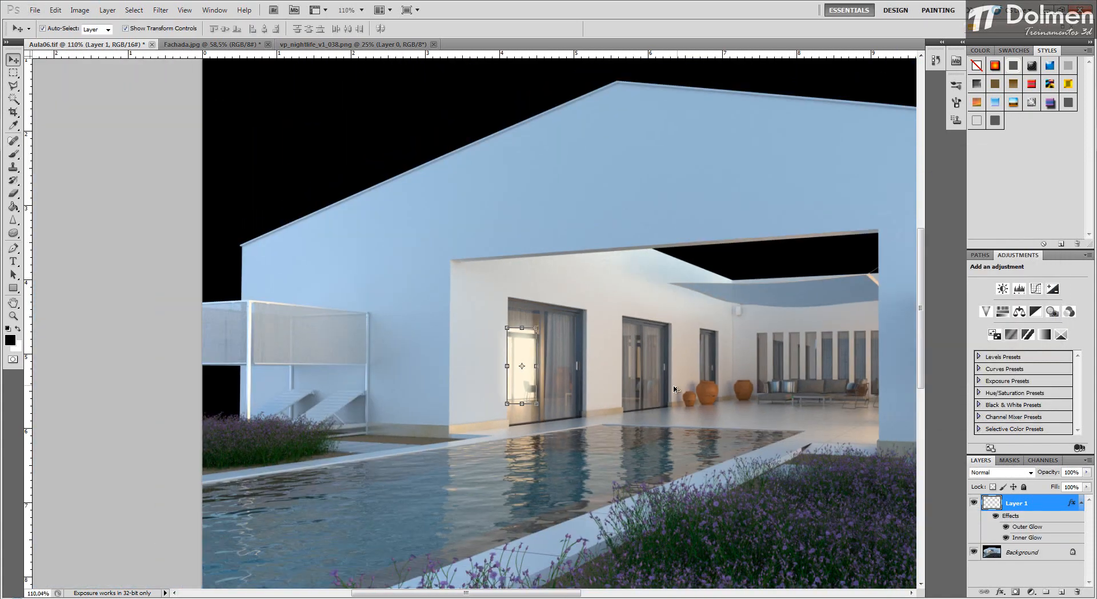
pyautogui.click(1030, 472)
pyautogui.click(989, 215)
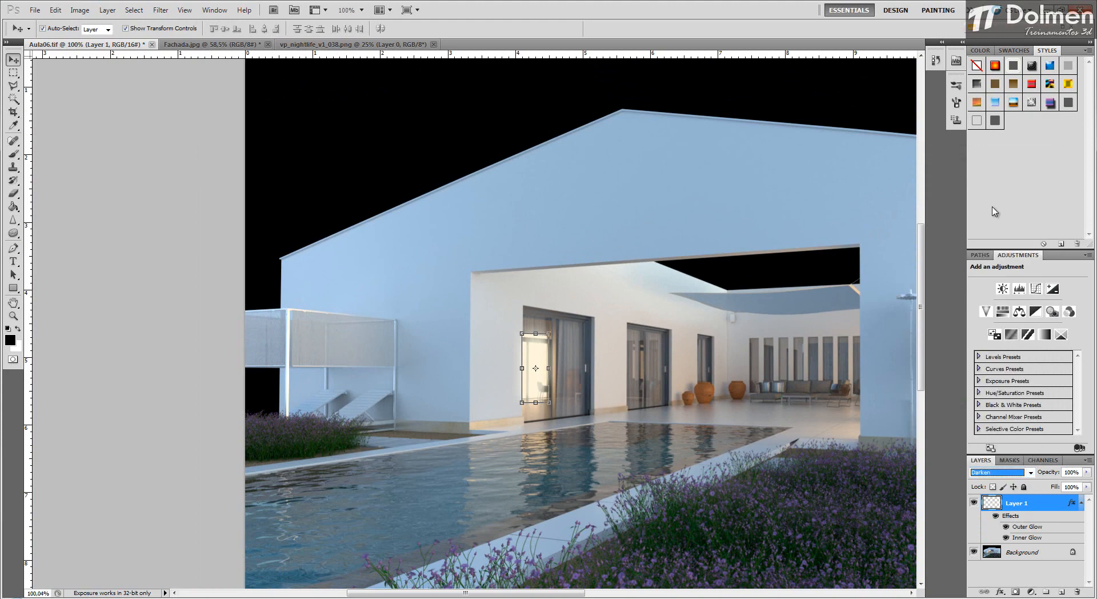
pyautogui.press('Down')
pyautogui.press('Down')
pyautogui.press('Down')
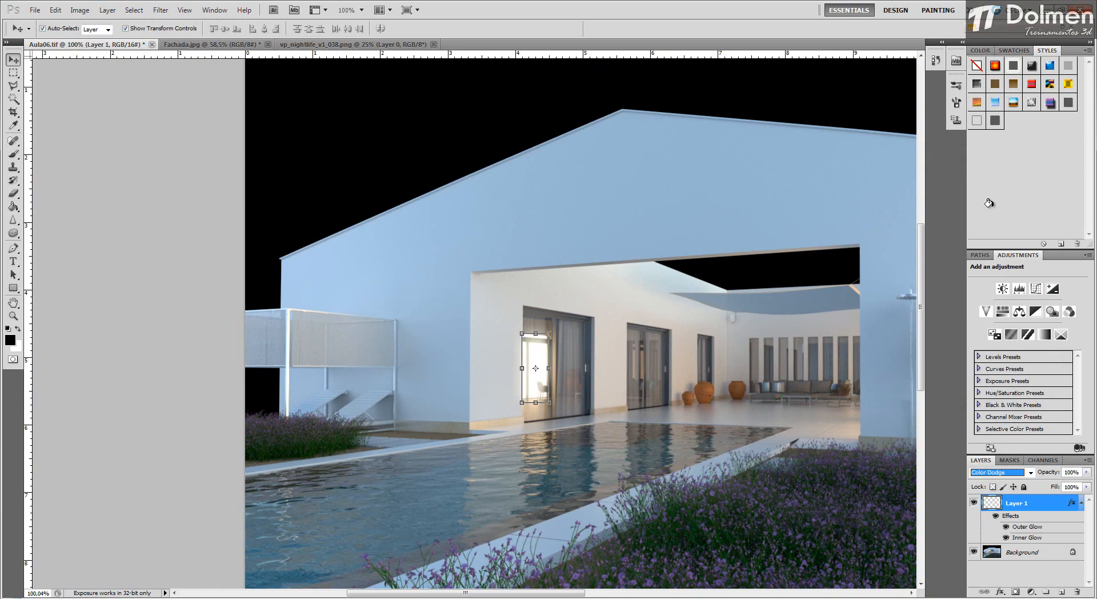
pyautogui.press('Down')
pyautogui.press('Down')
pyautogui.press('Down')
pyautogui.press('Up')
pyautogui.press('Up')
pyautogui.press('Up')
# Step: Lower the opacity of Layer 1 to about 79% and deselect the layer
pyautogui.click(1086, 472)
pyautogui.moveTo(1085, 485)
pyautogui.mouseDown()
pyautogui.moveTo(1066, 486)
pyautogui.moveTo(1080, 486)
pyautogui.mouseUp()
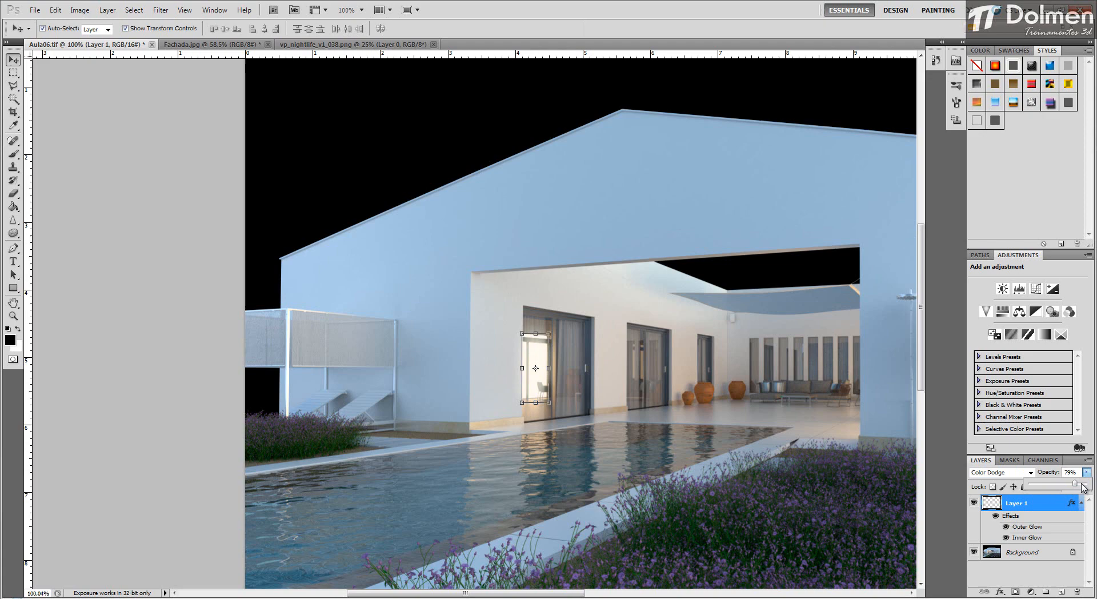
pyautogui.click(840, 454)
# Step: Compare the whole render with Layer 1 hidden and shown to examine the door glow
pyautogui.hotkey('ctrl', '0')
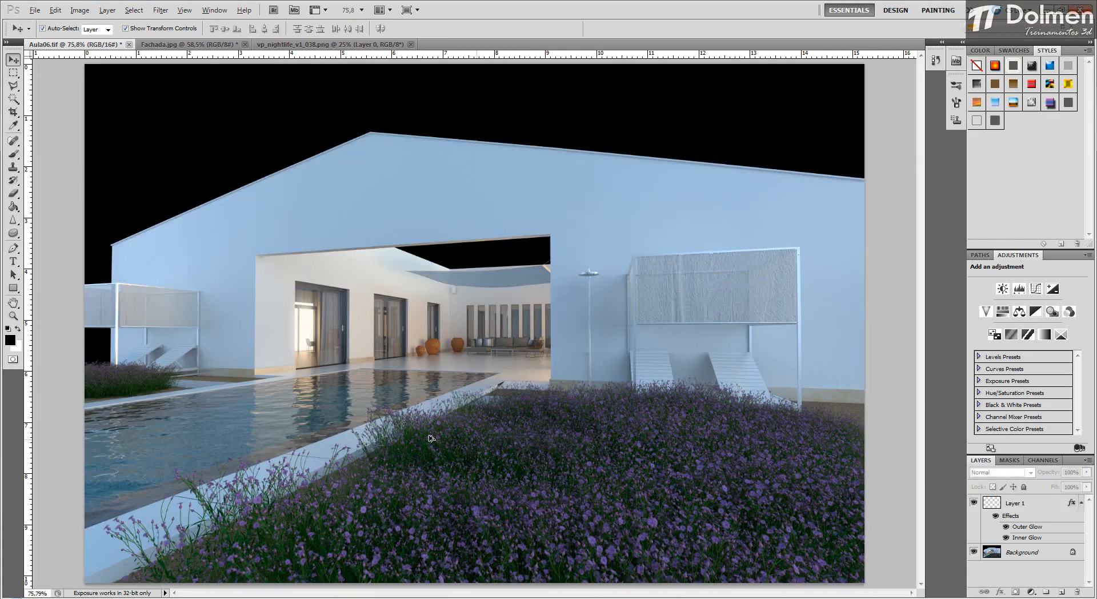
pyautogui.scroll(1, 313, 411)
pyautogui.click(973, 503)
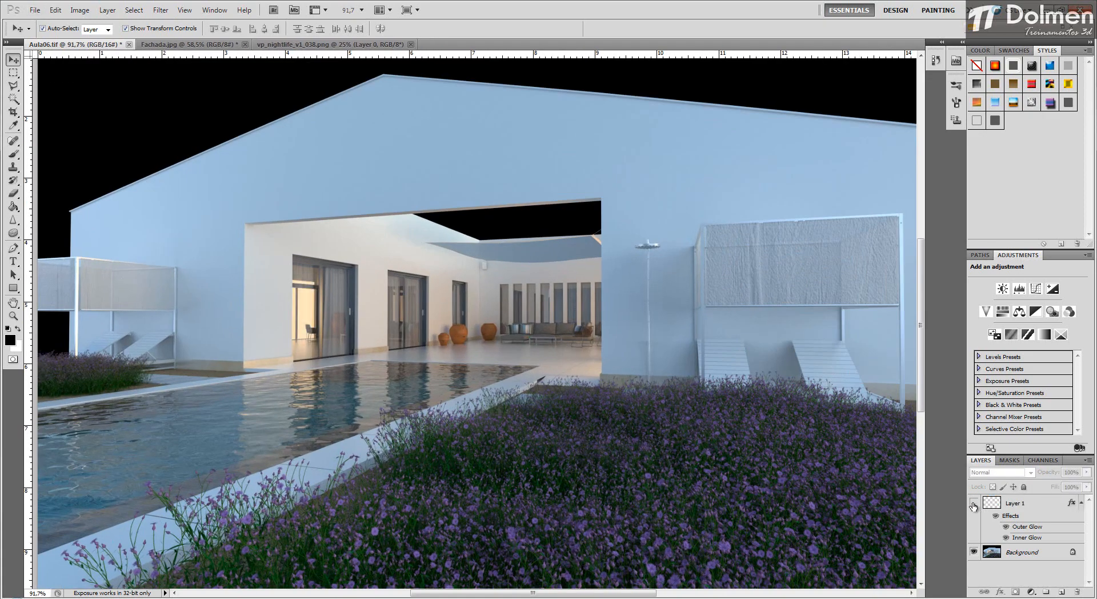
pyautogui.click(973, 503)
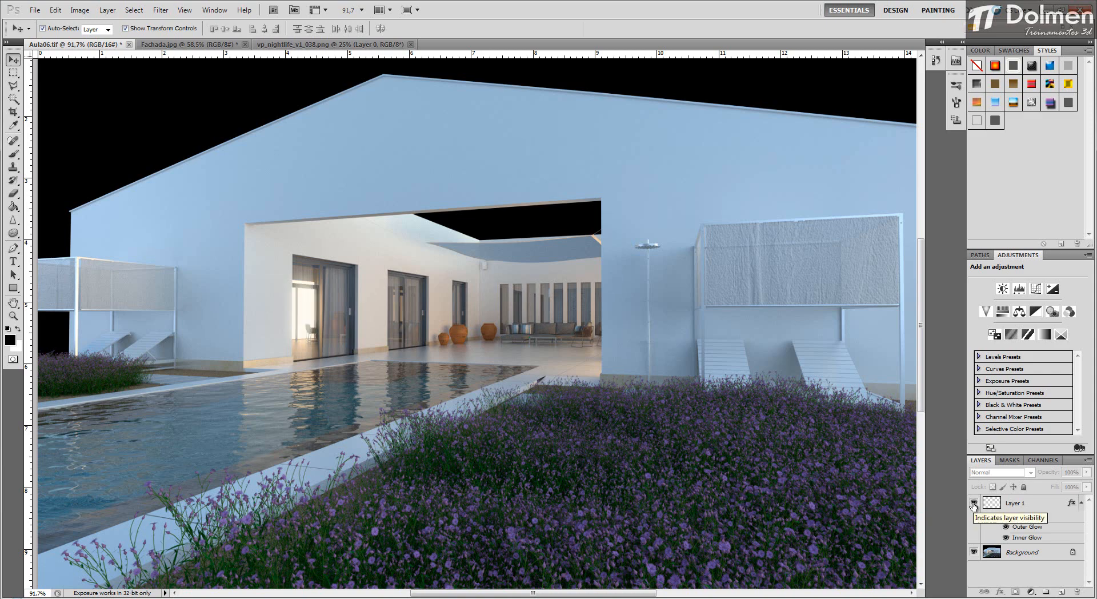
pyautogui.click(974, 505)
pyautogui.click(974, 504)
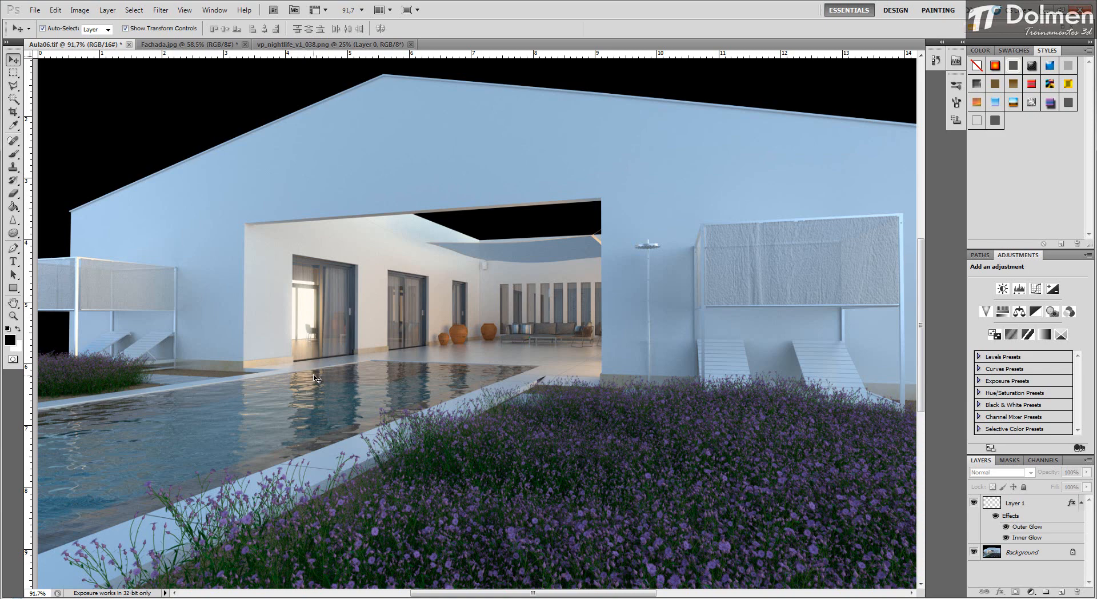
# Step: Add a new empty layer directly above the Background layer
pyautogui.click(1027, 554)
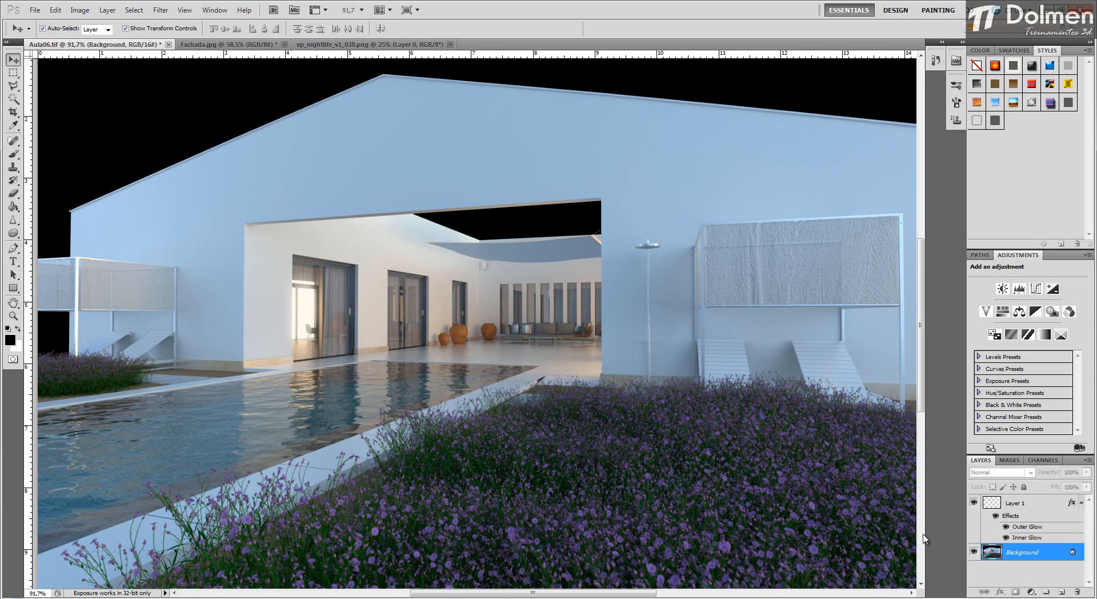
pyautogui.click(1060, 594)
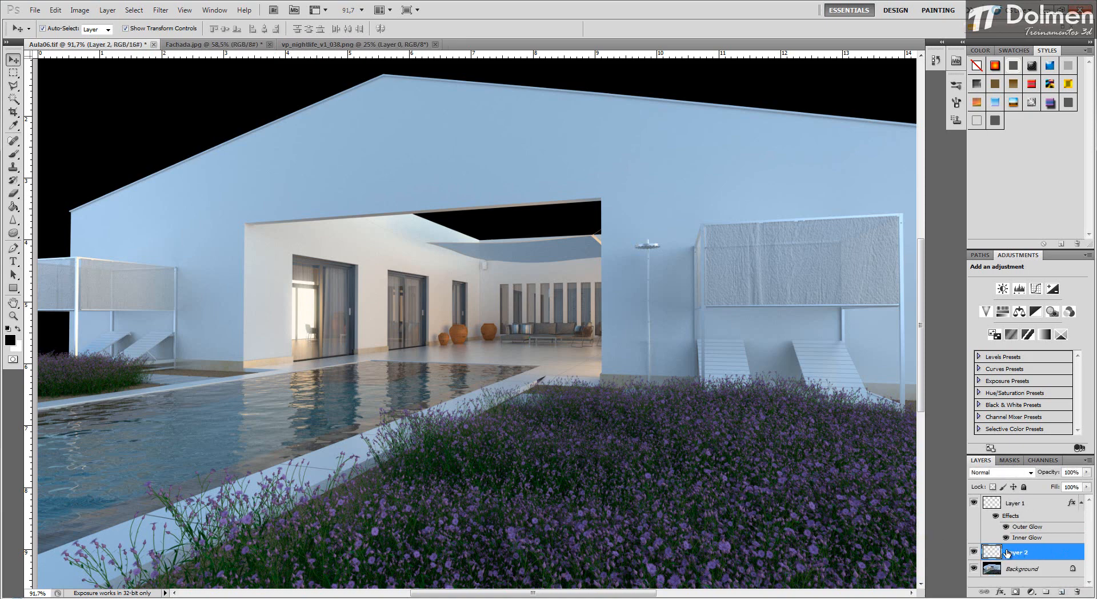
# Step: Sample the cream-white colour of the brightly lit door pane as the foreground colour
pyautogui.scroll(3, 240, 378)
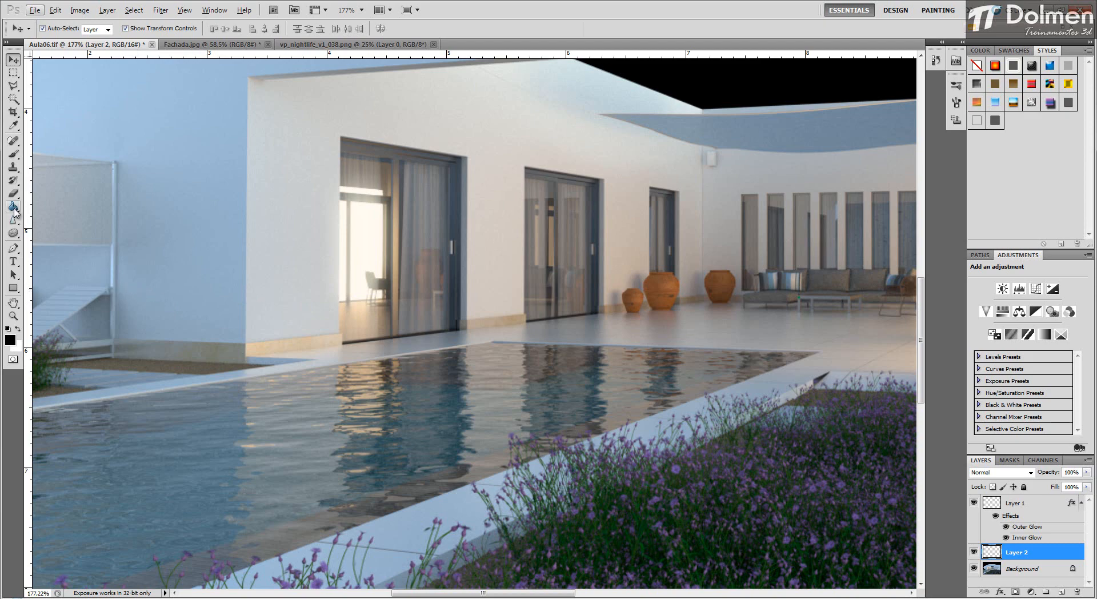
pyautogui.click(14, 157)
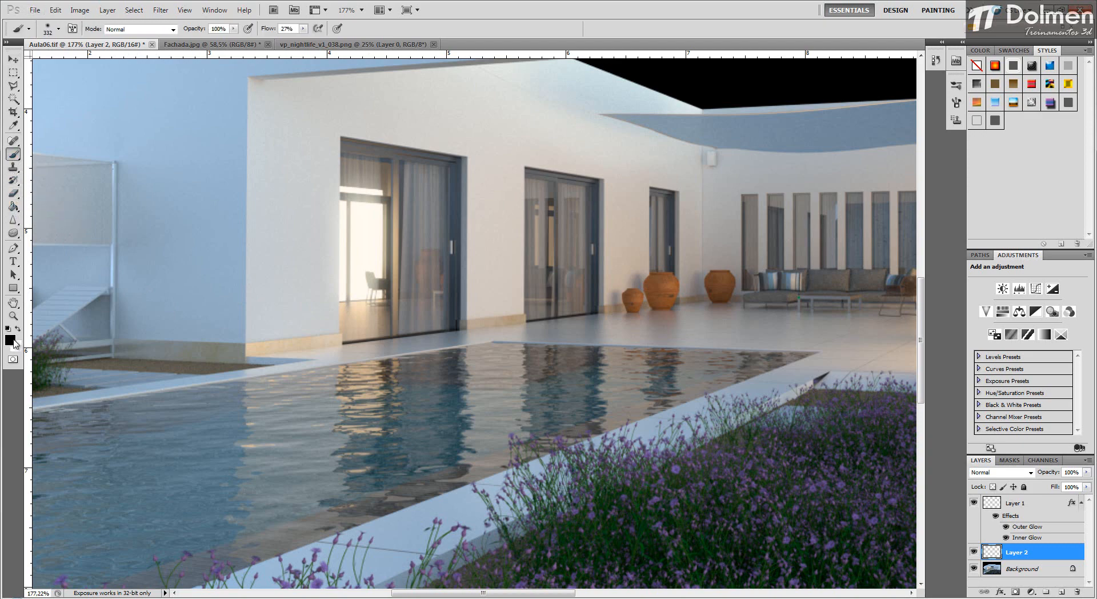
pyautogui.click(13, 125)
pyautogui.click(364, 254)
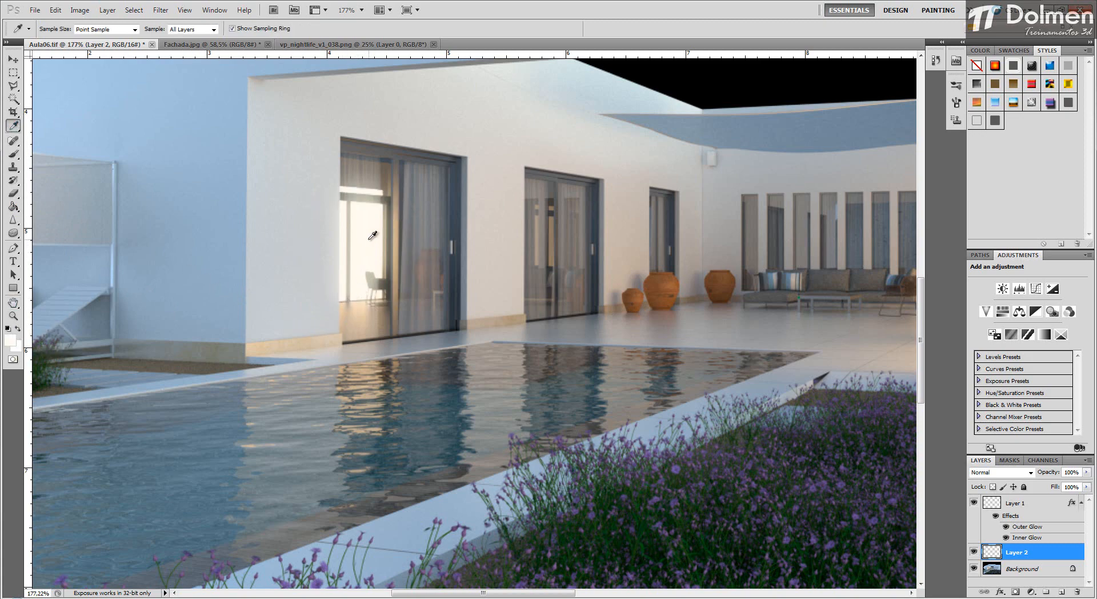
pyautogui.click(362, 240)
# Step: Paint a soft bright patch with a smaller brush on the pool water below the lit door on Layer 2
pyautogui.click(12, 154)
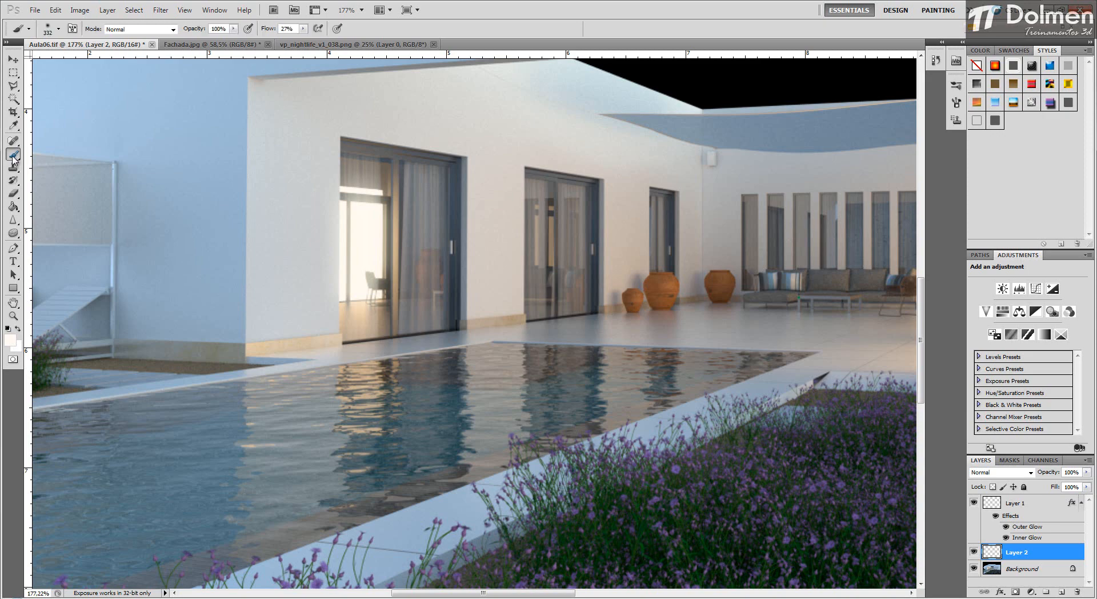
pyautogui.moveTo(413, 312); pyautogui.dragTo(265, 319)
pyautogui.moveTo(348, 383)
pyautogui.mouseDown()
pyautogui.moveTo(347, 420)
pyautogui.moveTo(379, 423)
pyautogui.moveTo(383, 367)
pyautogui.moveTo(381, 417)
pyautogui.moveTo(377, 374)
pyautogui.moveTo(389, 364)
pyautogui.moveTo(337, 375)
pyautogui.moveTo(356, 374)
pyautogui.moveTo(352, 420)
pyautogui.moveTo(388, 424)
pyautogui.moveTo(341, 428)
pyautogui.moveTo(357, 380)
pyautogui.moveTo(367, 418)
pyautogui.moveTo(389, 368)
pyautogui.moveTo(384, 422)
pyautogui.moveTo(382, 365)
pyautogui.moveTo(365, 370)
pyautogui.moveTo(368, 396)
pyautogui.mouseUp()
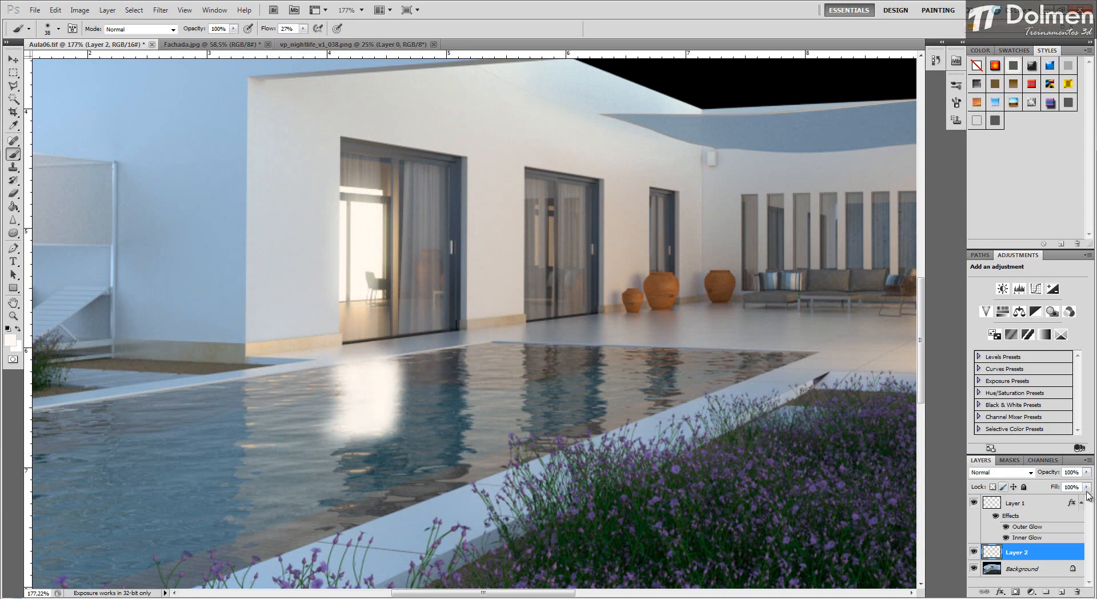
# Step: Try several blending modes on Layer 2, starting from Darken, and set the pool reflection to Overlay
pyautogui.click(1030, 473)
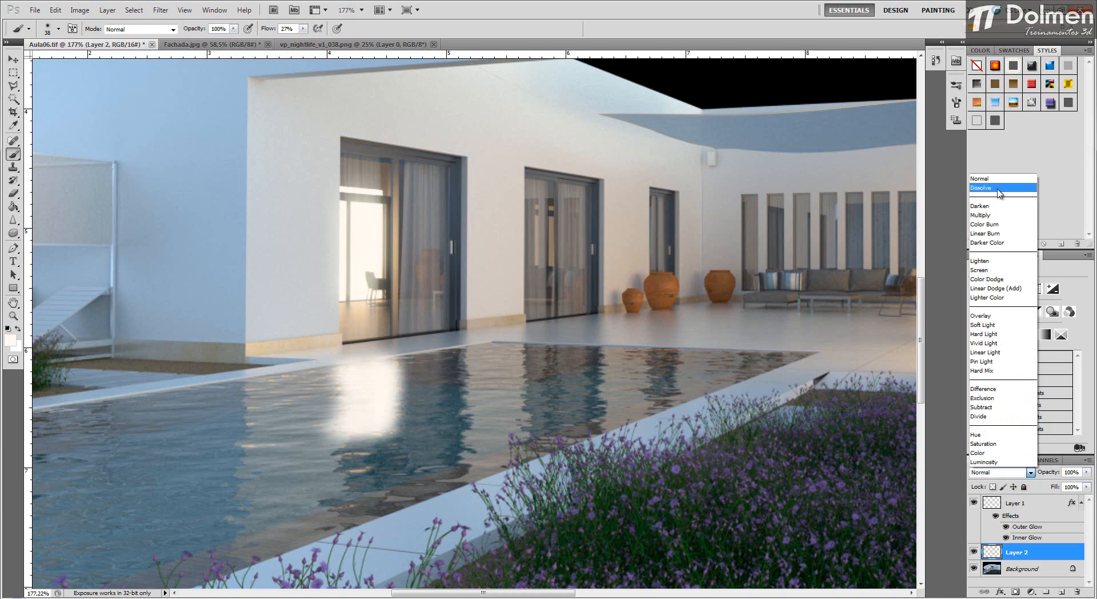
pyautogui.click(994, 206)
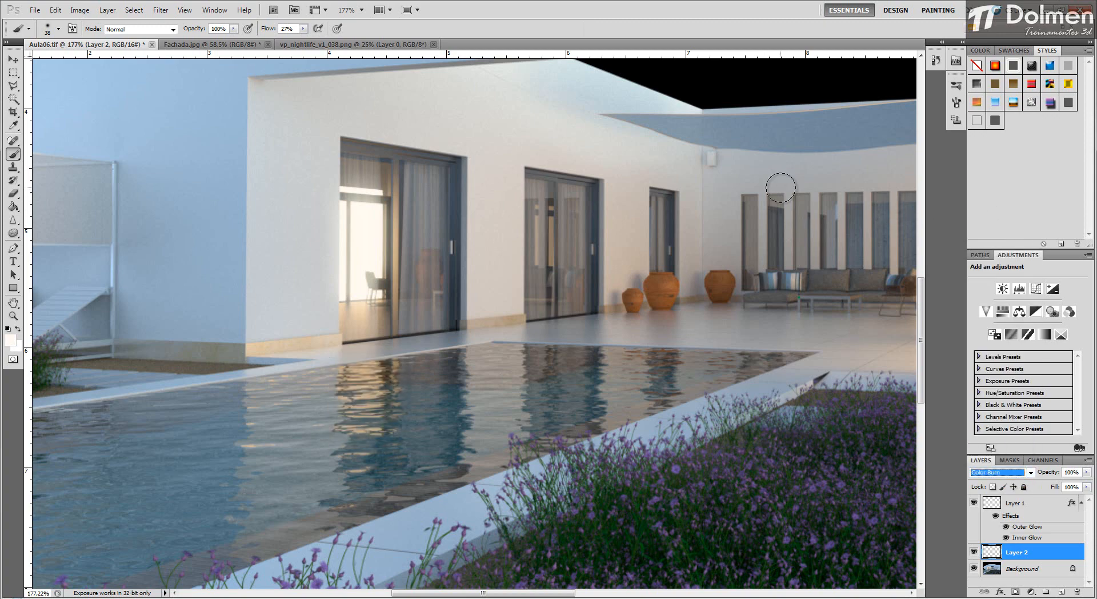
pyautogui.press('Down')
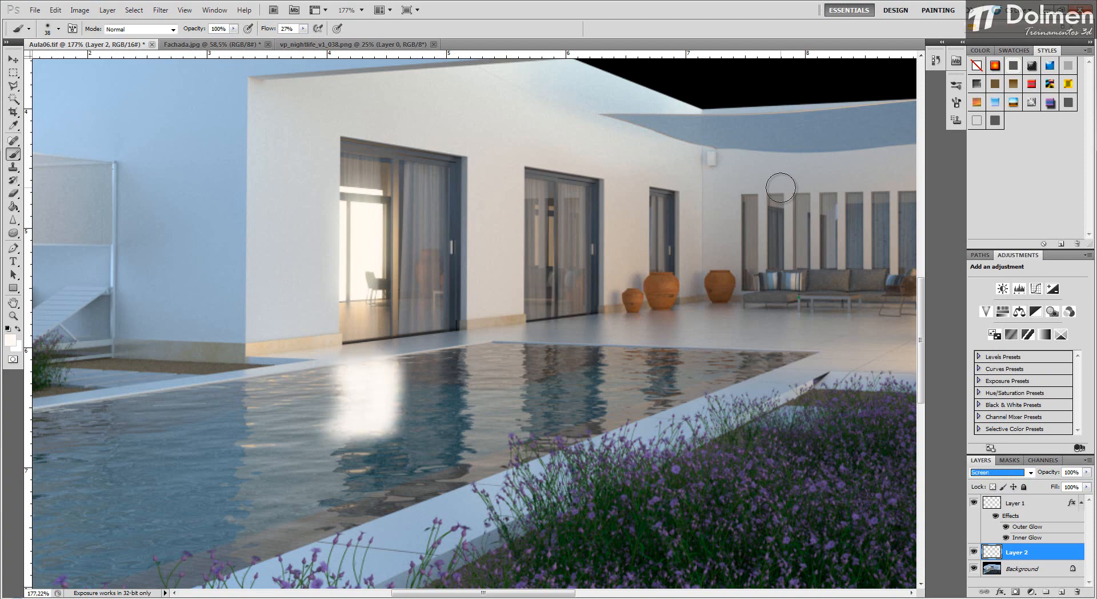
pyautogui.press('Down')
pyautogui.press('Down')
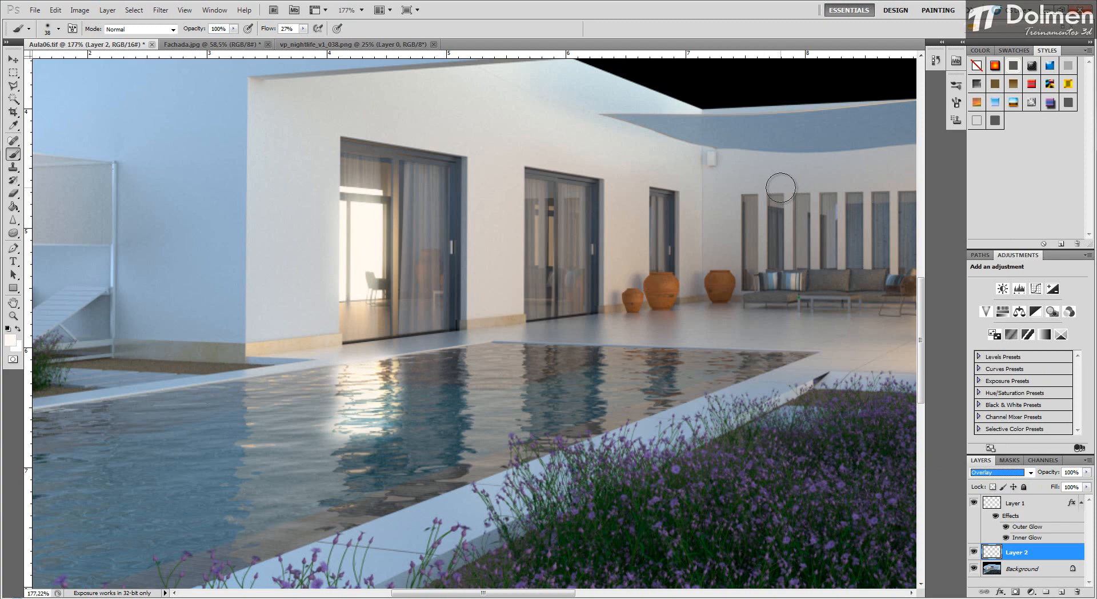
pyautogui.press('Down')
pyautogui.press('Up')
pyautogui.press('Up')
# Step: Compare the pool reflection in Normal and Overlay blending, leaving Layer 2 on Overlay
pyautogui.click(998, 474)
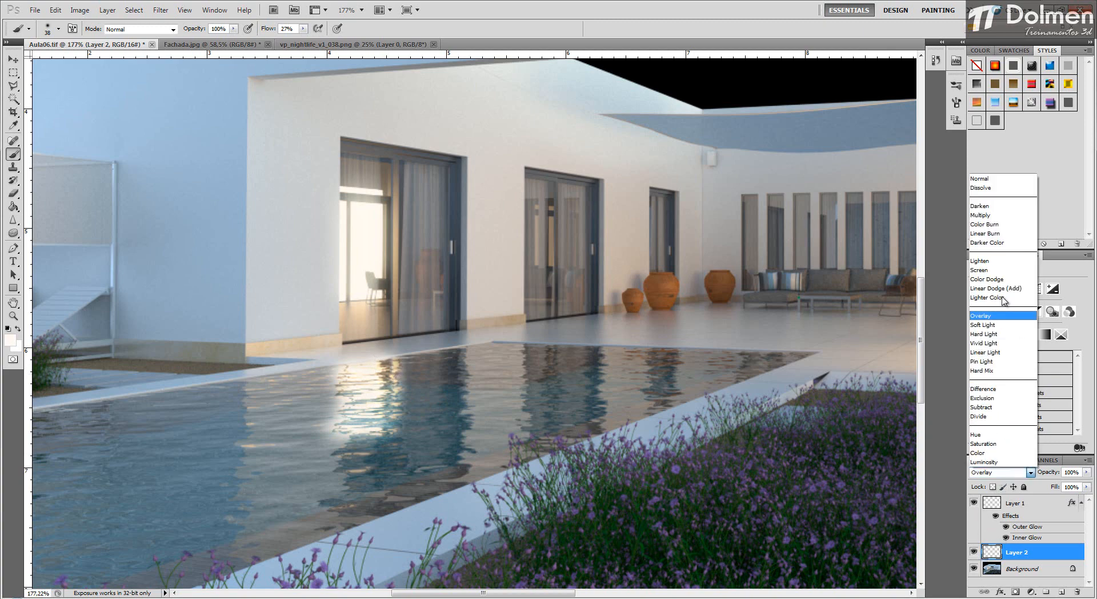
pyautogui.click(997, 178)
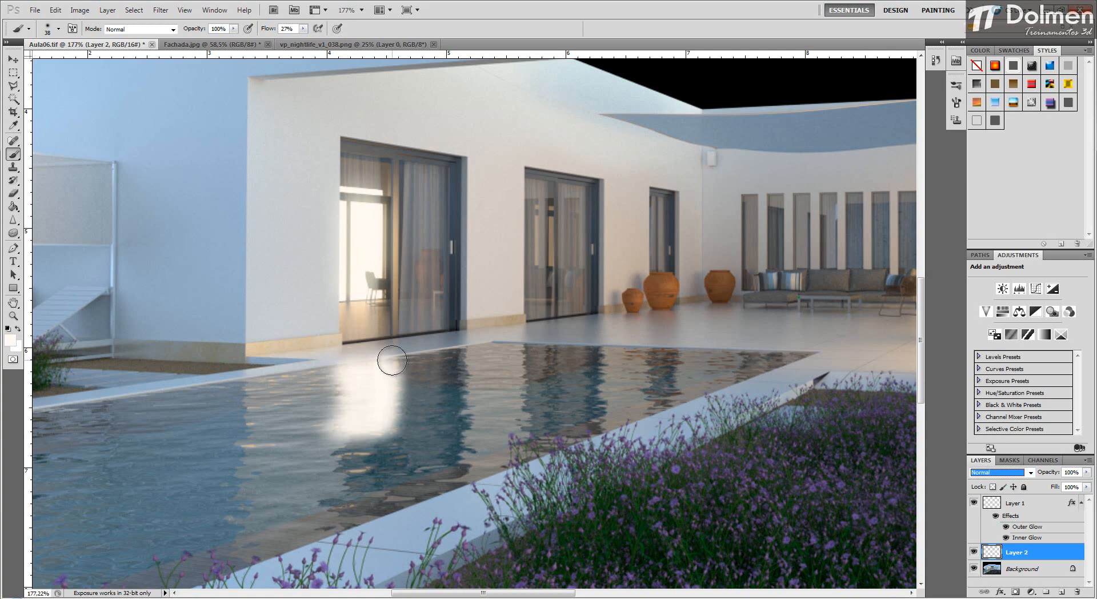
pyautogui.click(1011, 473)
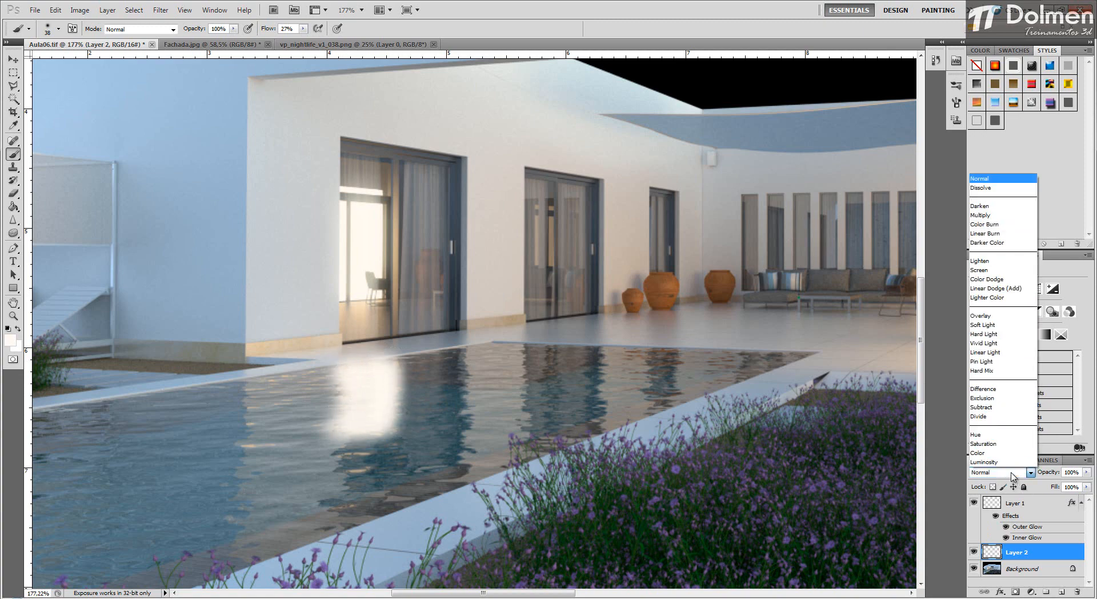
pyautogui.click(994, 318)
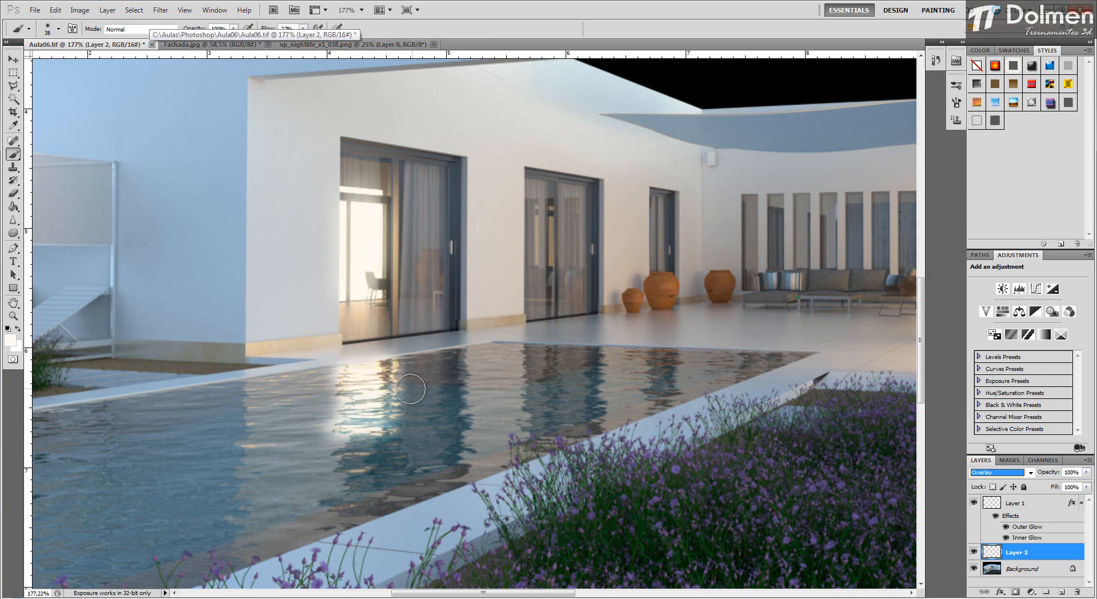
# Step: Reduce Layer 2's opacity to 70% and compare the pool reflection with the layer hidden and shown
pyautogui.click(1086, 472)
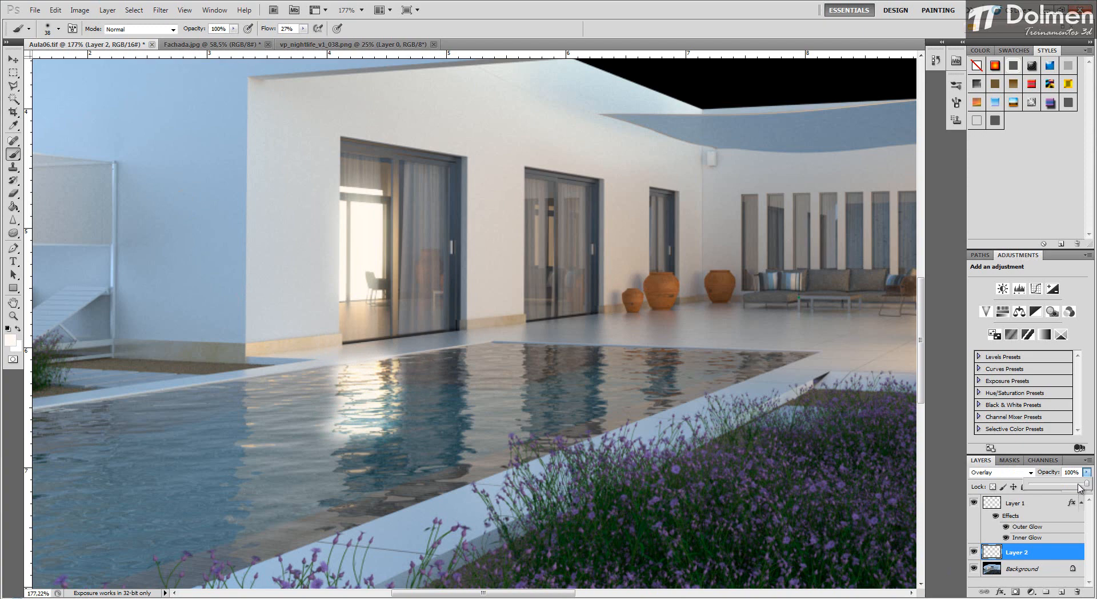
pyautogui.moveTo(1080, 488)
pyautogui.mouseDown()
pyautogui.moveTo(1056, 487)
pyautogui.moveTo(1076, 487)
pyautogui.mouseUp()
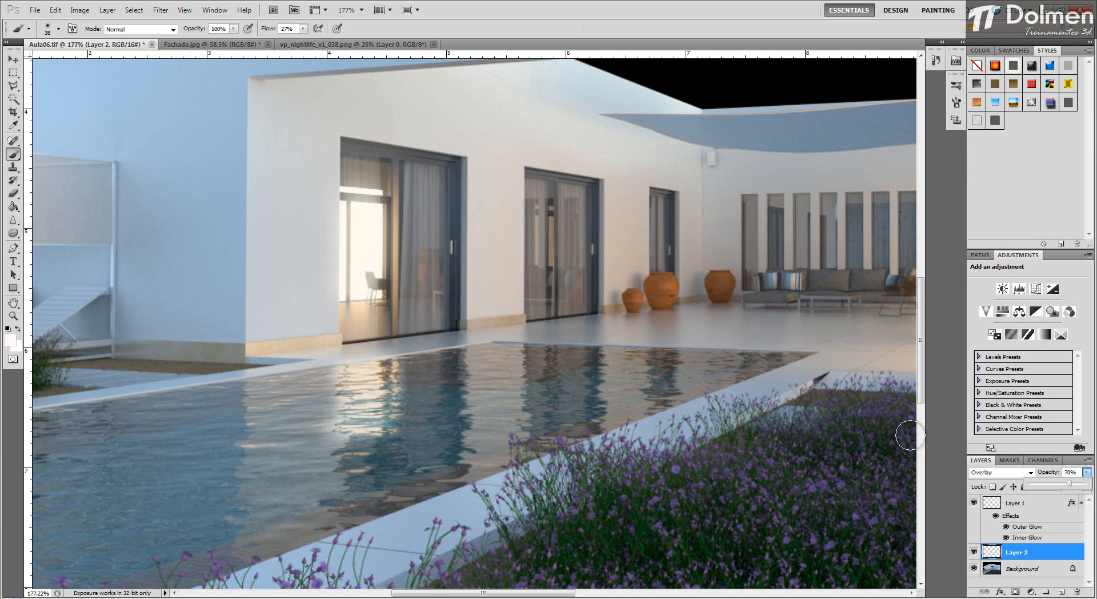
pyautogui.click(973, 552)
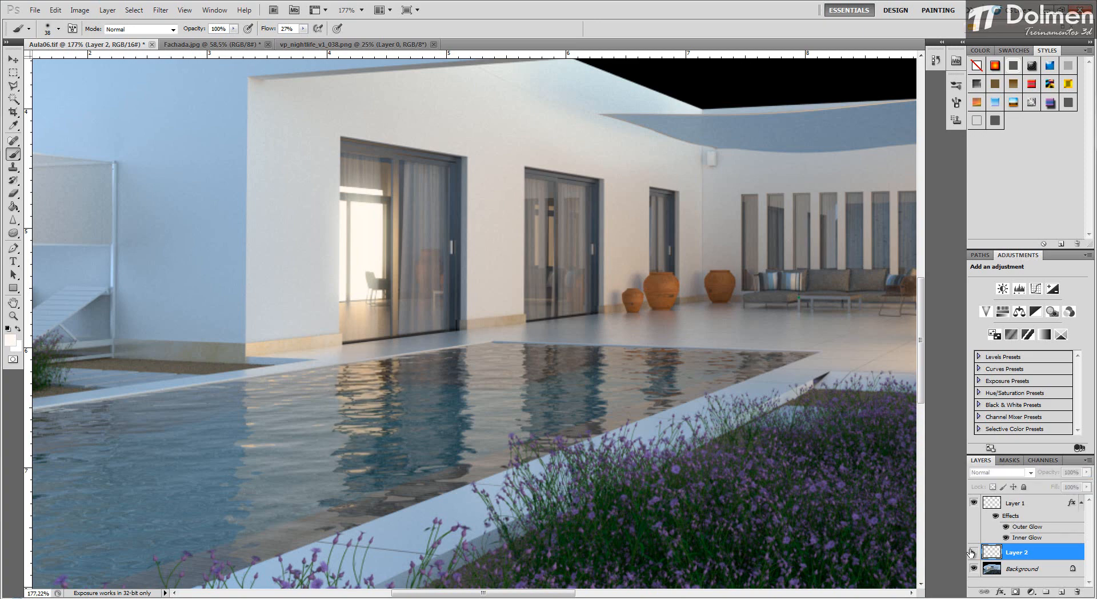
pyautogui.click(973, 551)
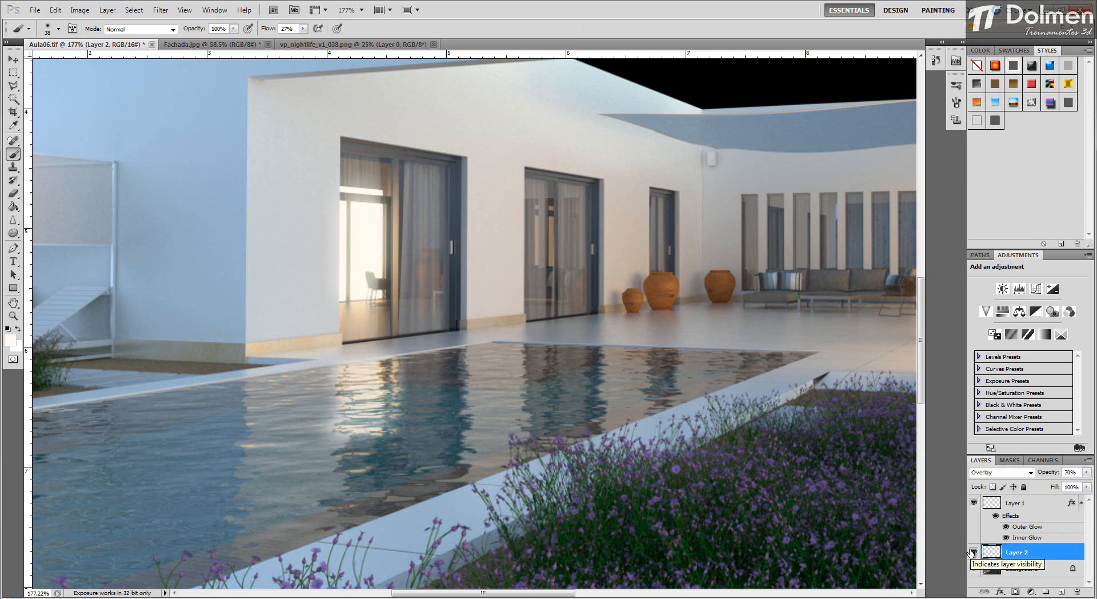
# Step: Lower Layer 2's opacity to 47% and check the reflection by hiding and showing the layer
pyautogui.scroll(-3, 523, 339)
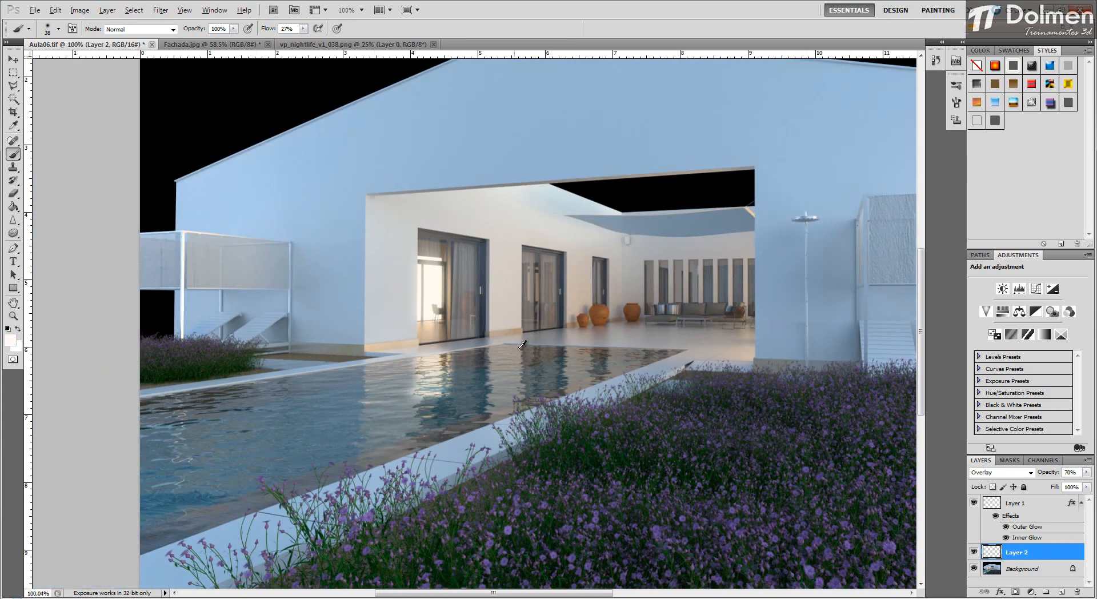
pyautogui.moveTo(1087, 473); pyautogui.dragTo(1054, 487)
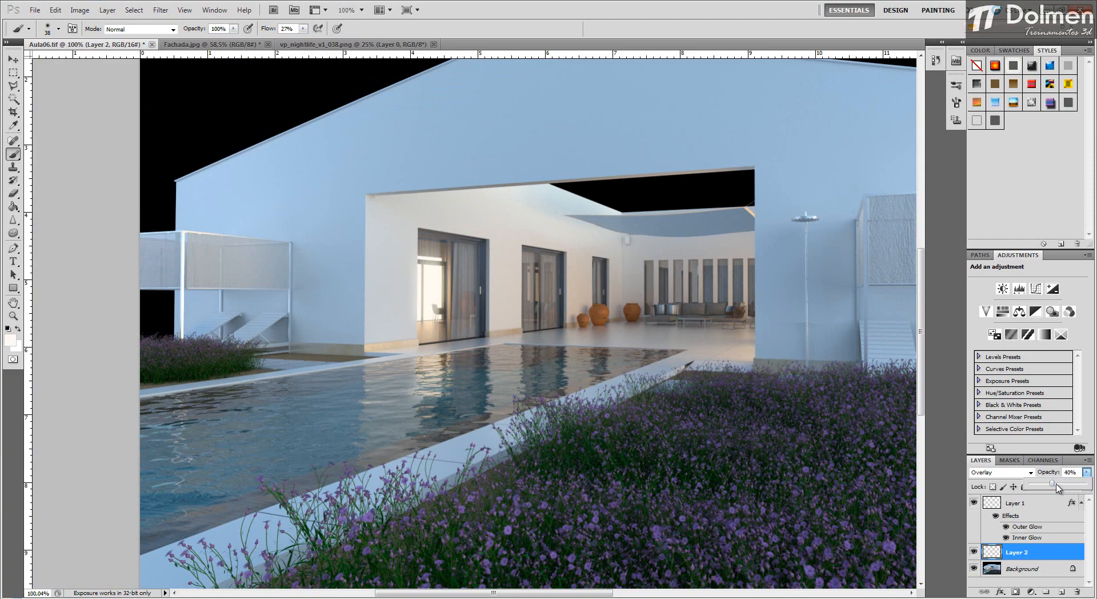
pyautogui.click(974, 552)
pyautogui.click(974, 552)
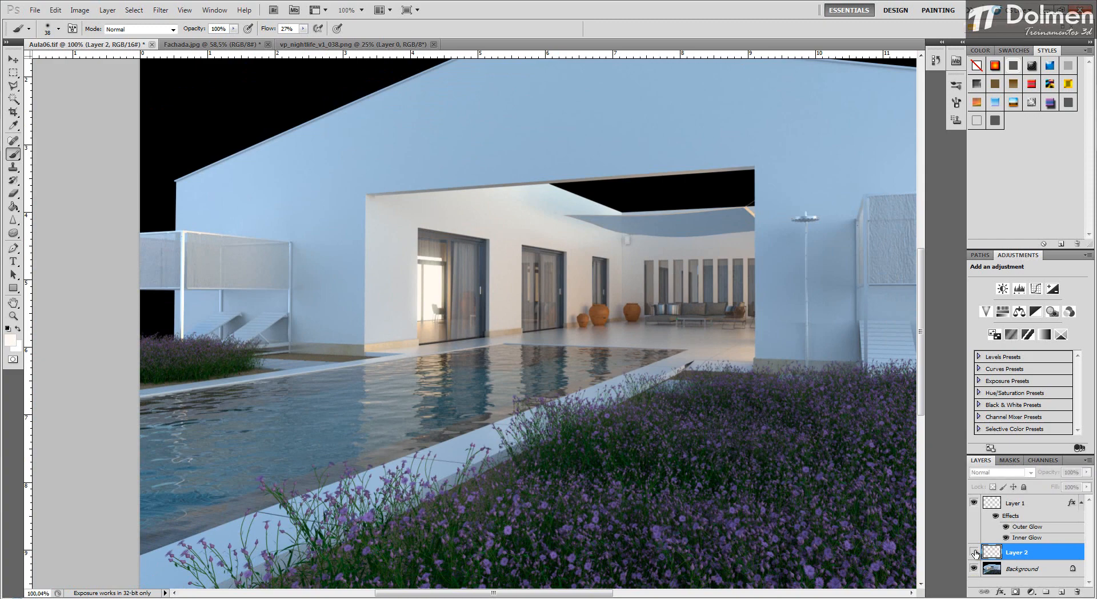
pyautogui.click(974, 552)
# Step: Set Layer 2's opacity to 35% and compare the pool water with the reflection hidden and shown
pyautogui.click(1086, 472)
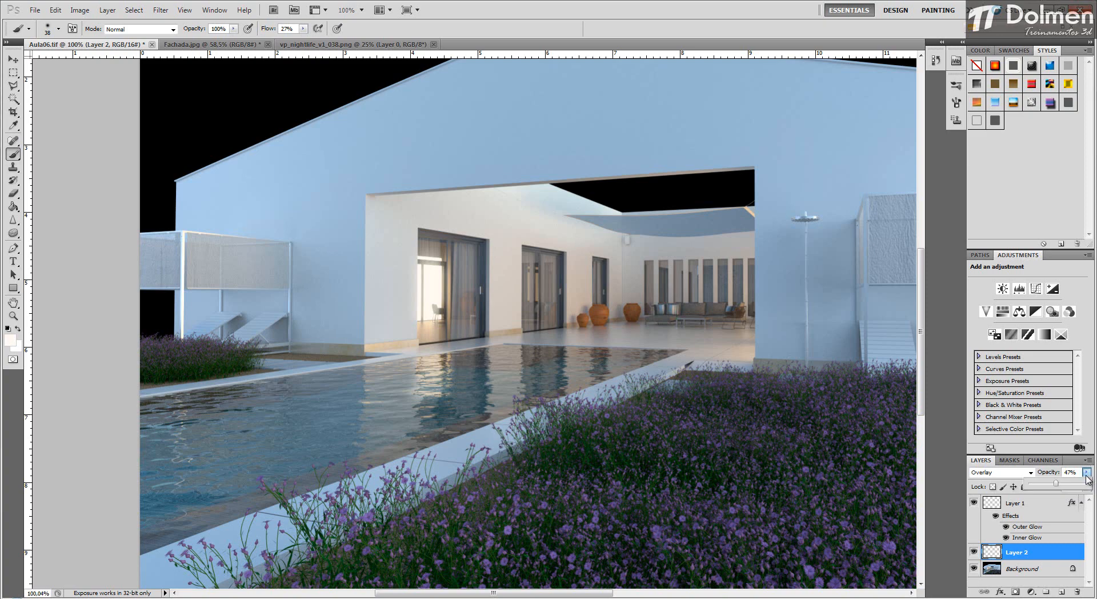
pyautogui.moveTo(1051, 490); pyautogui.dragTo(1048, 490)
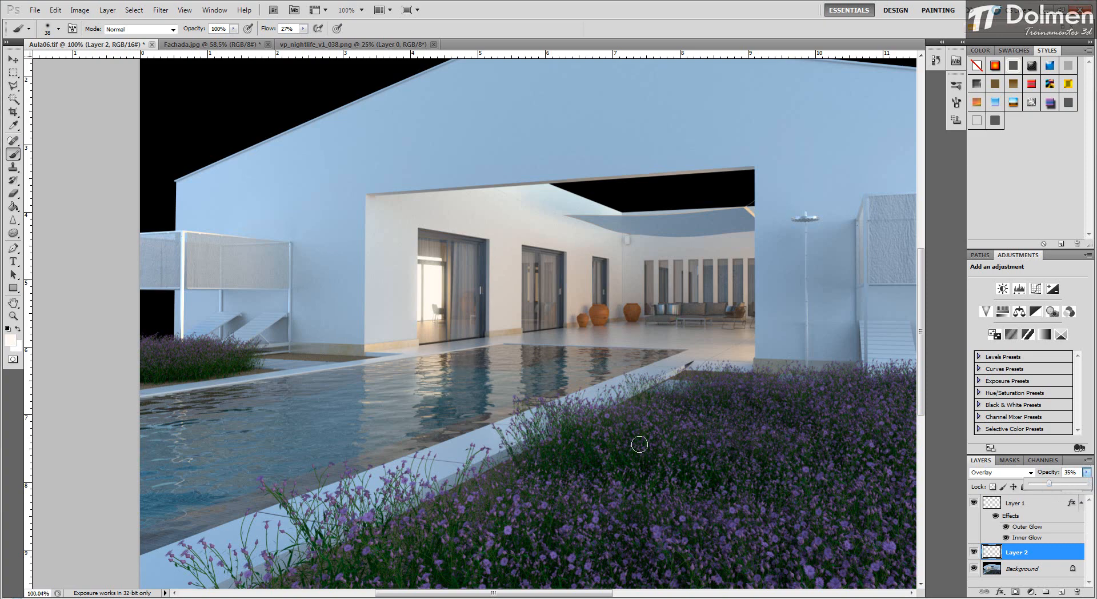
pyautogui.click(973, 552)
pyautogui.click(973, 552)
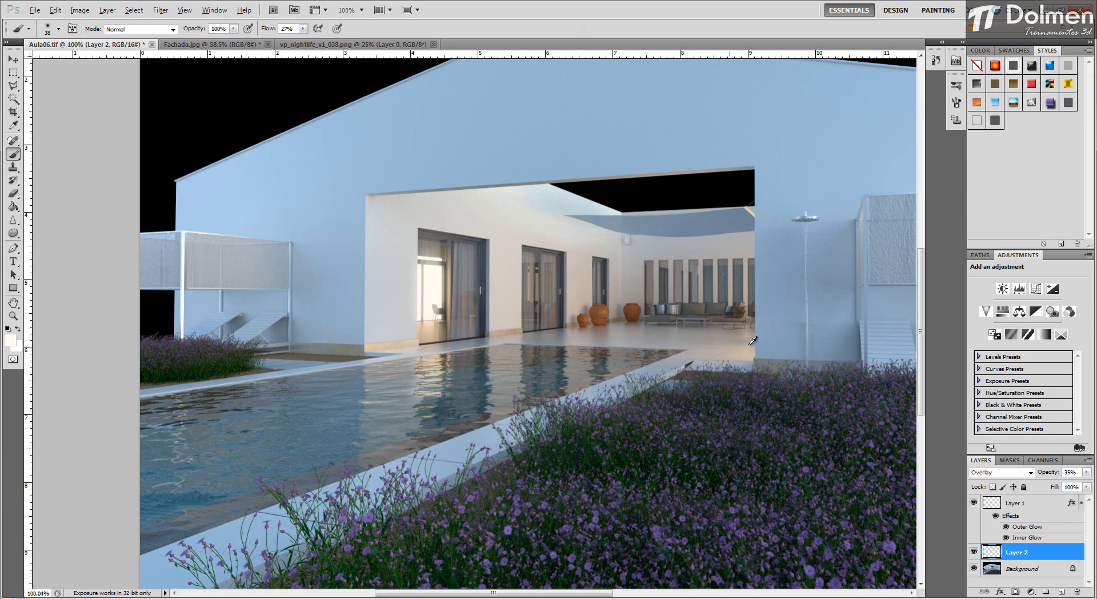
# Step: Add a new empty layer directly above Layer 2 for the terrace floor light
pyautogui.scroll(3, 753, 341)
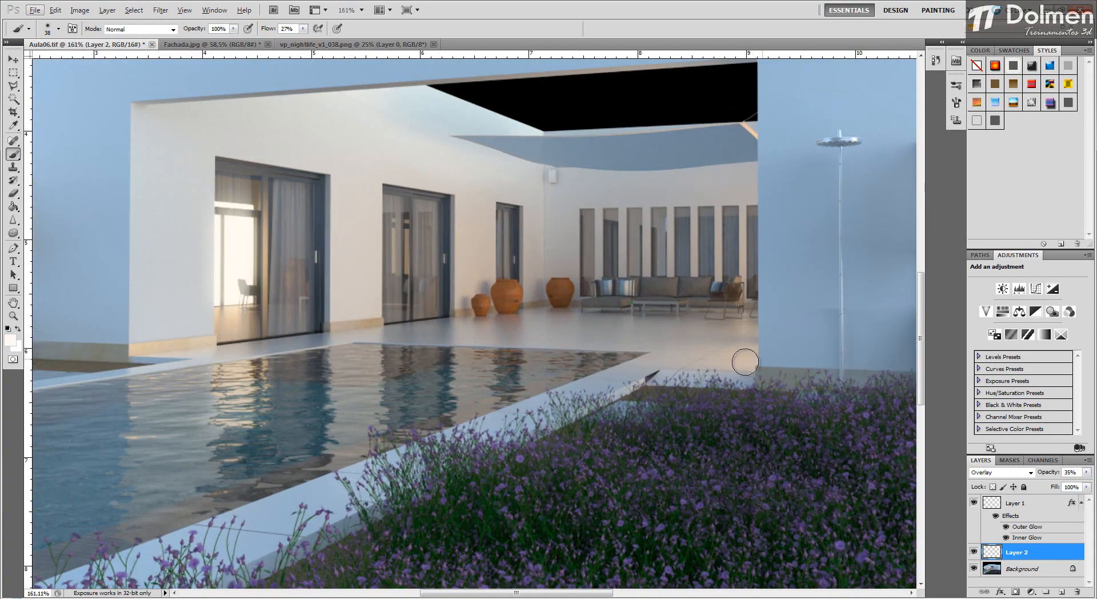
pyautogui.click(1035, 571)
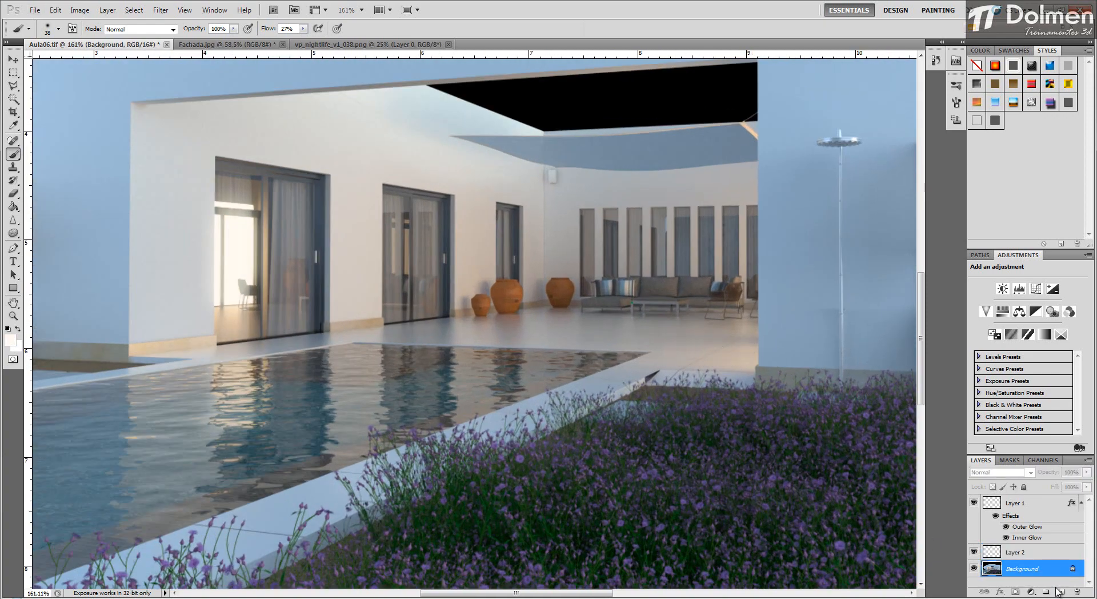
pyautogui.click(1024, 555)
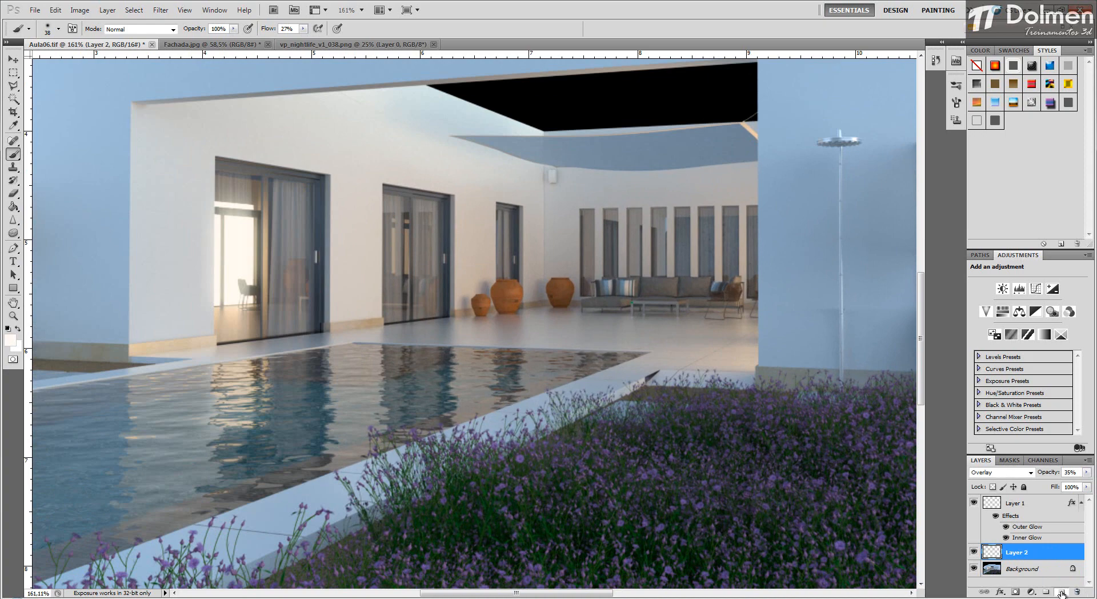
pyautogui.click(1061, 592)
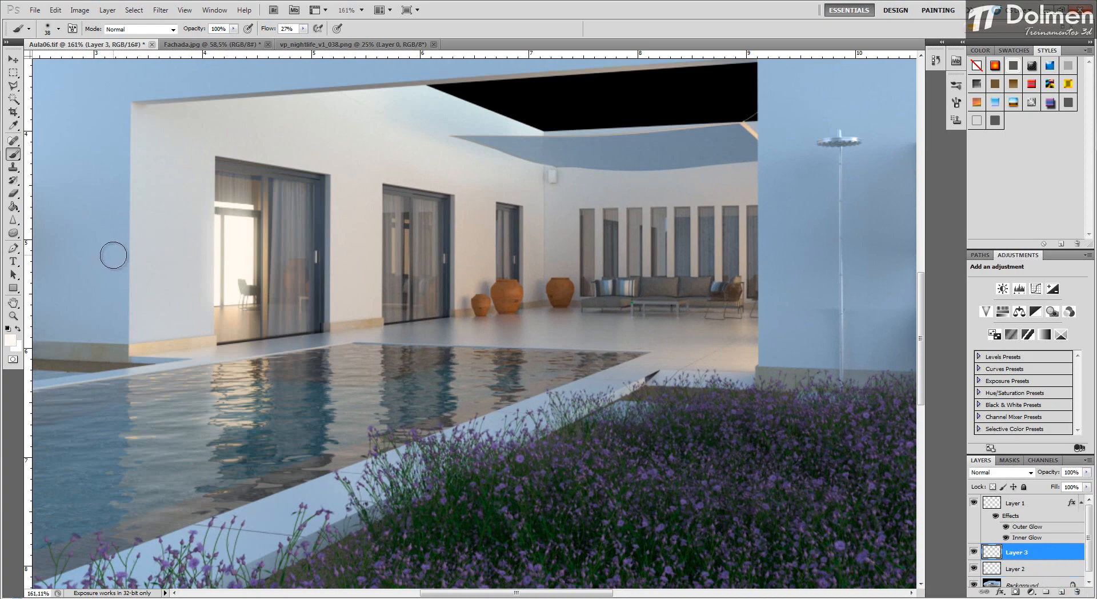
# Step: Sample the warm terrace floor colour beside the shower wall and lighten it to a pale cream foreground colour
pyautogui.click(13, 125)
pyautogui.click(731, 355)
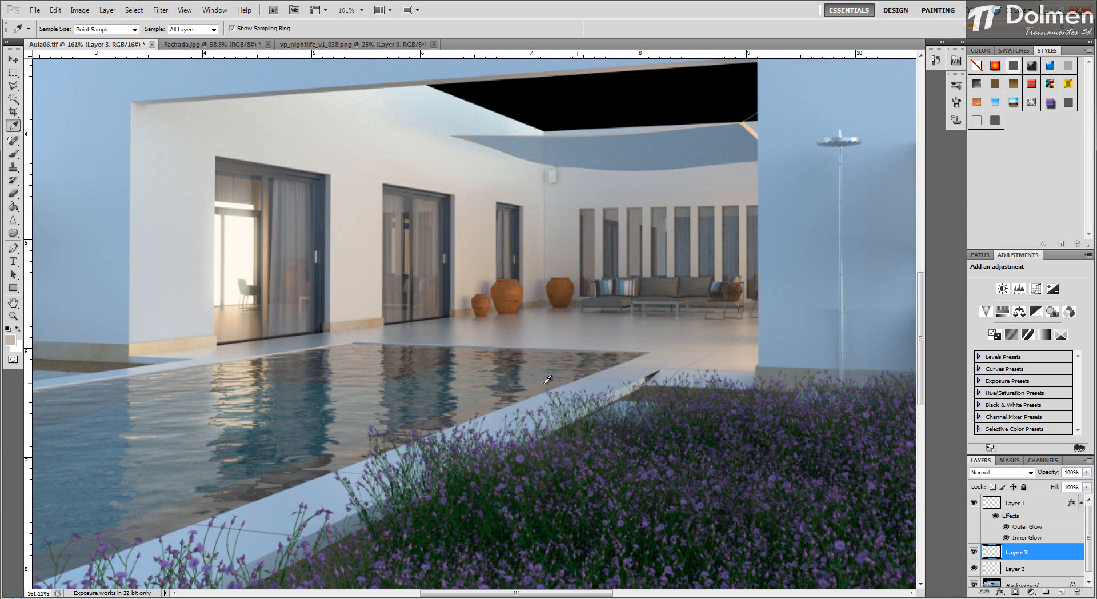
pyautogui.click(10, 340)
pyautogui.moveTo(765, 273); pyautogui.dragTo(758, 247)
pyautogui.click(1022, 234)
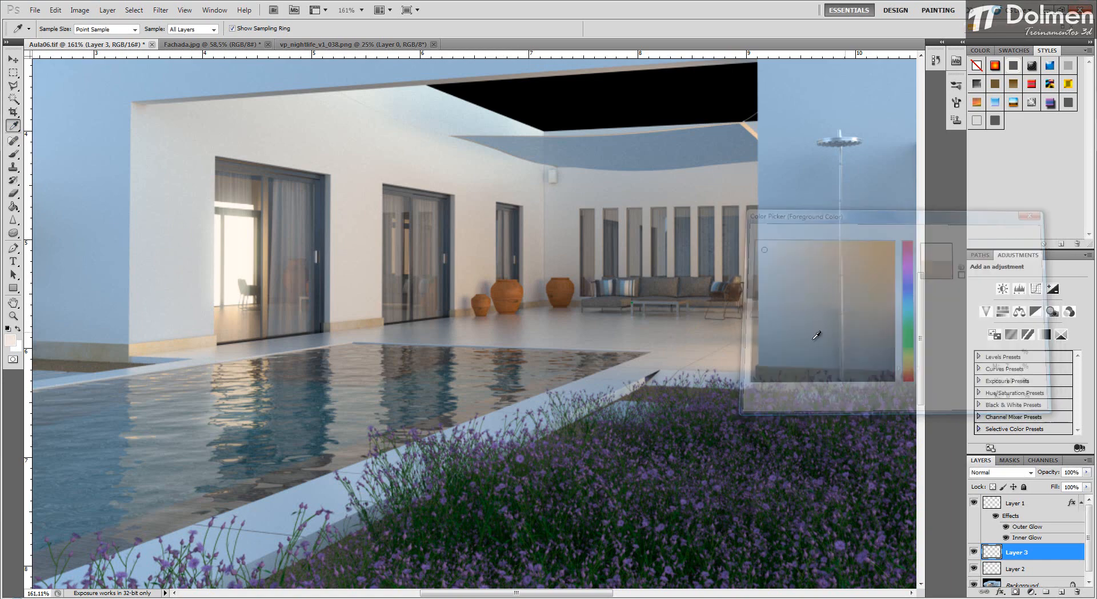
# Step: Brush a soft bright patch onto the terrace floor beside the shower wall and set Layer 3's blending to Overlay
pyautogui.click(14, 154)
pyautogui.moveTo(739, 356)
pyautogui.mouseDown()
pyautogui.moveTo(705, 352)
pyautogui.moveTo(747, 351)
pyautogui.moveTo(696, 349)
pyautogui.moveTo(748, 355)
pyautogui.mouseUp()
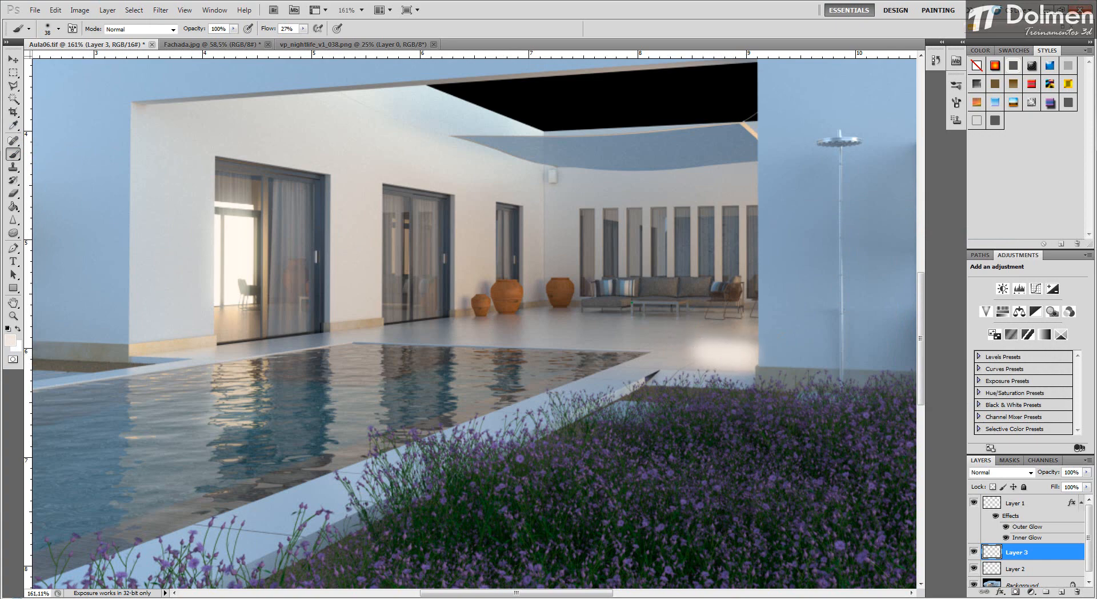
pyautogui.click(1001, 472)
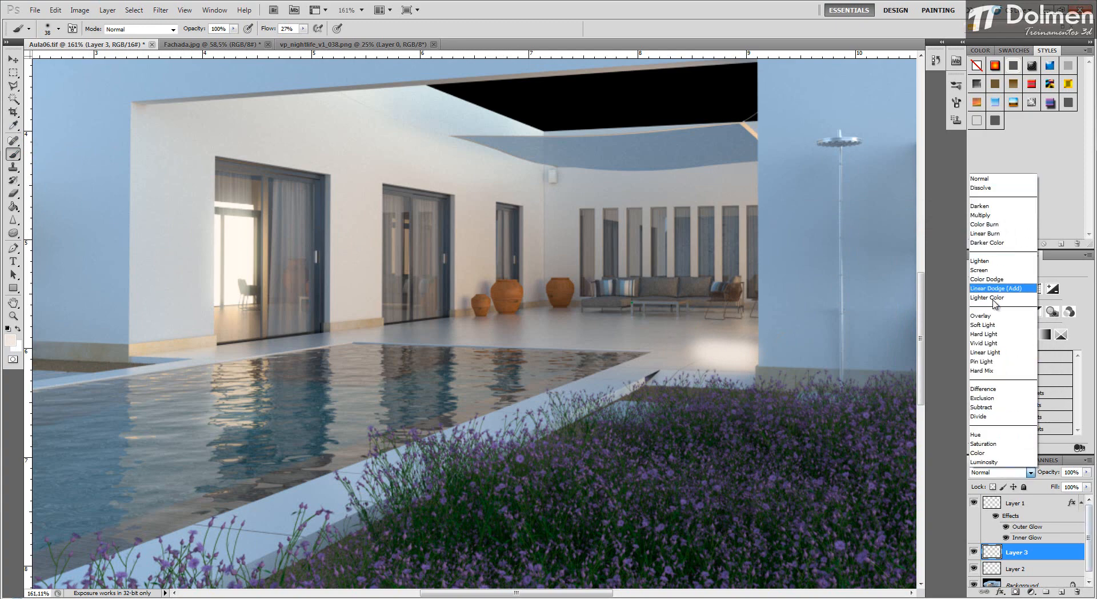
pyautogui.click(997, 303)
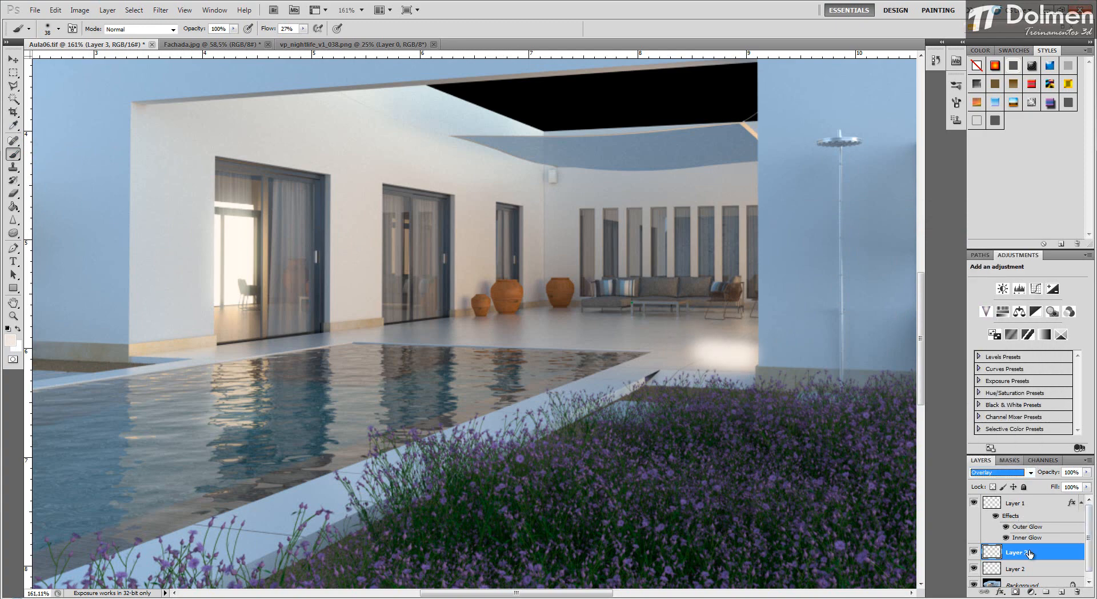
# Step: Set Layer 3's opacity to 47% and compare the floor light with the layer hidden and shown
pyautogui.click(1087, 472)
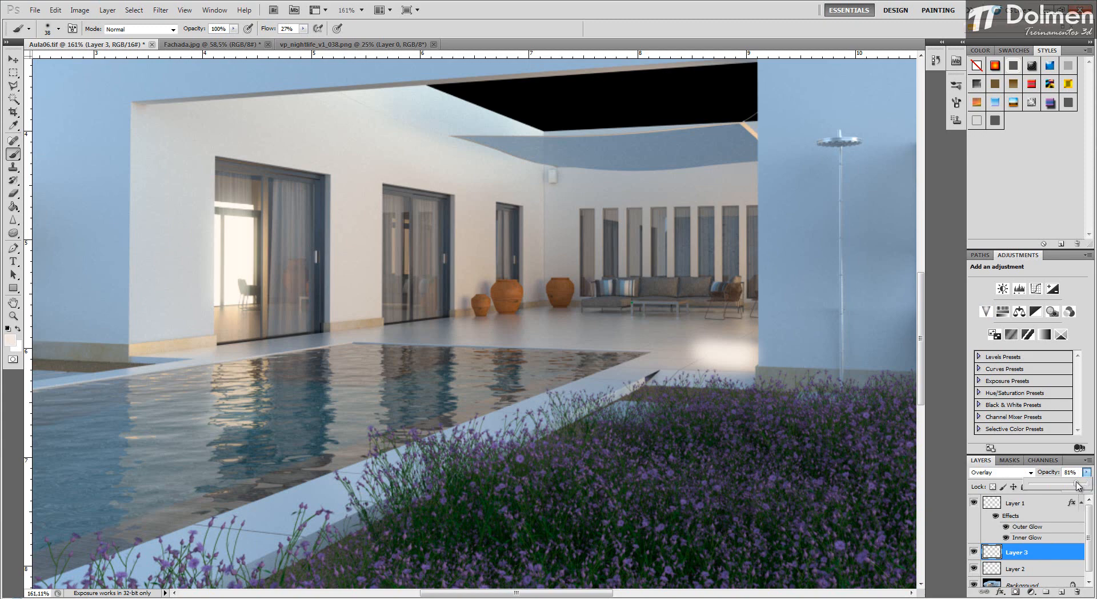
pyautogui.moveTo(1079, 485); pyautogui.dragTo(1052, 487)
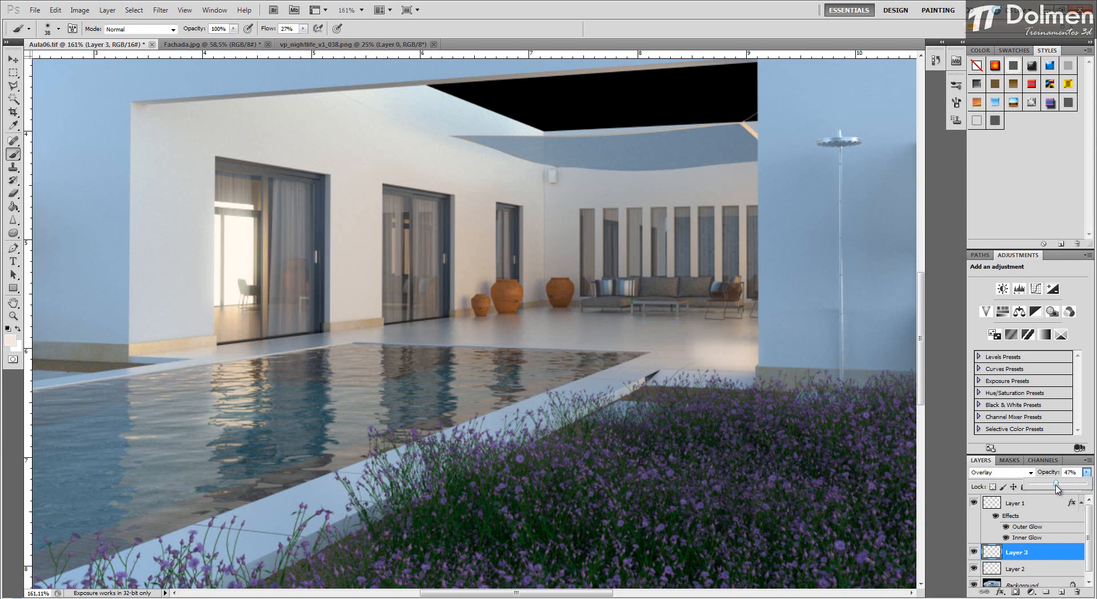
pyautogui.click(974, 552)
pyautogui.click(974, 552)
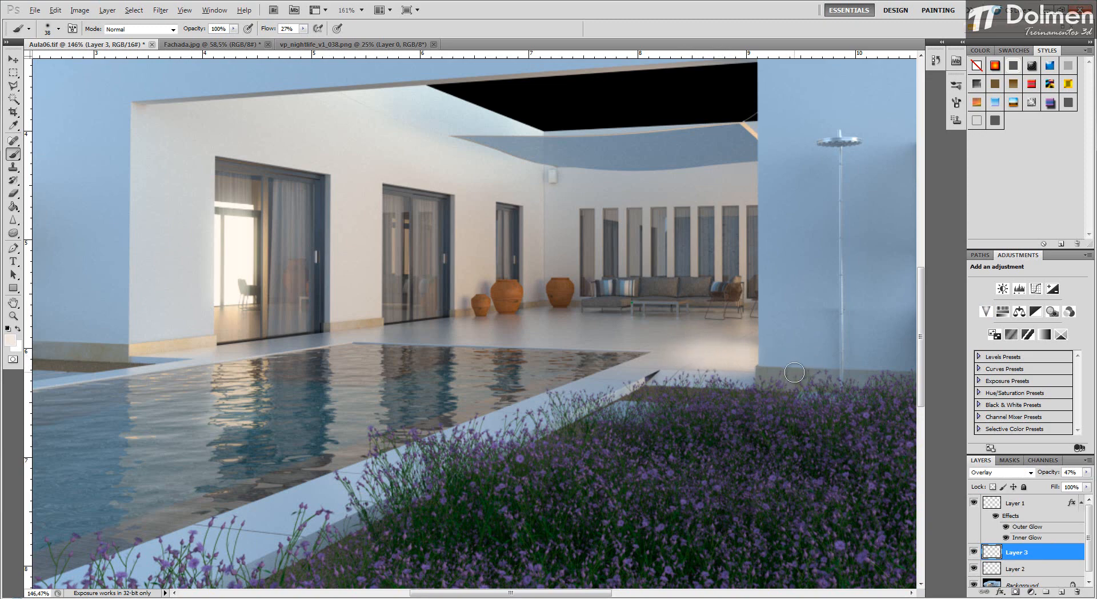
pyautogui.scroll(-5, 646, 375)
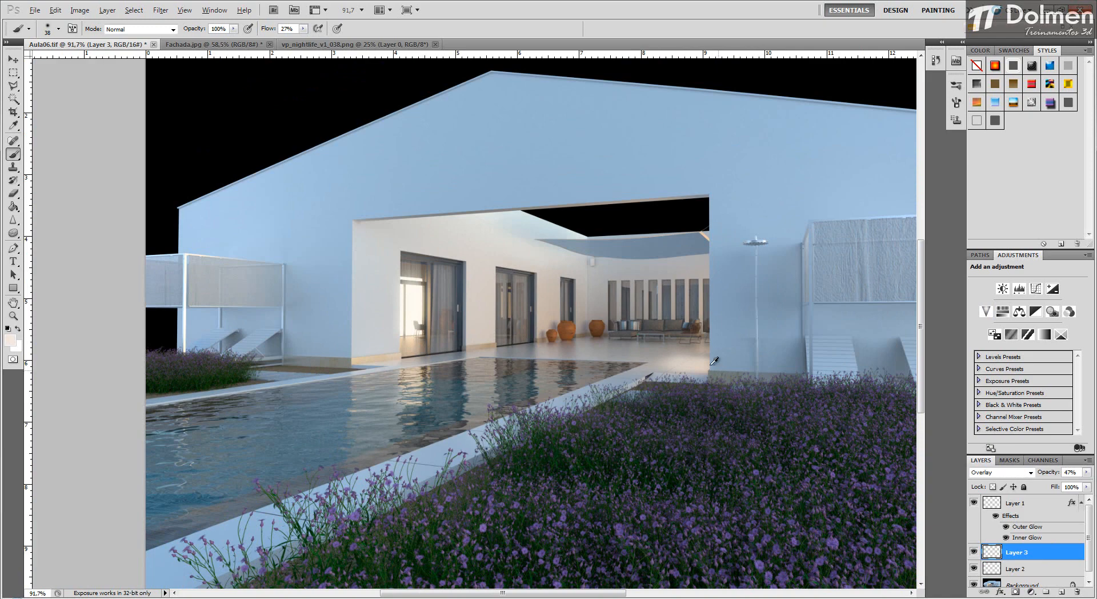
pyautogui.scroll(2, 699, 355)
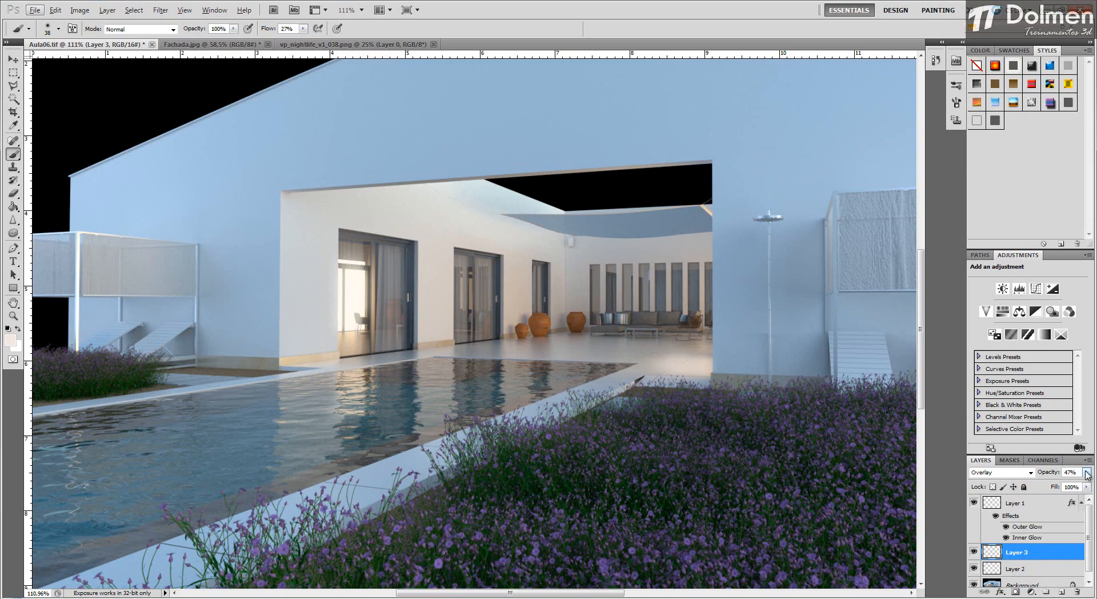
# Step: Compare Layer 3 in other blending modes such as Linear Burn, Color Dodge, Soft Light and Linear Light, then return it to Overlay
pyautogui.click(1017, 472)
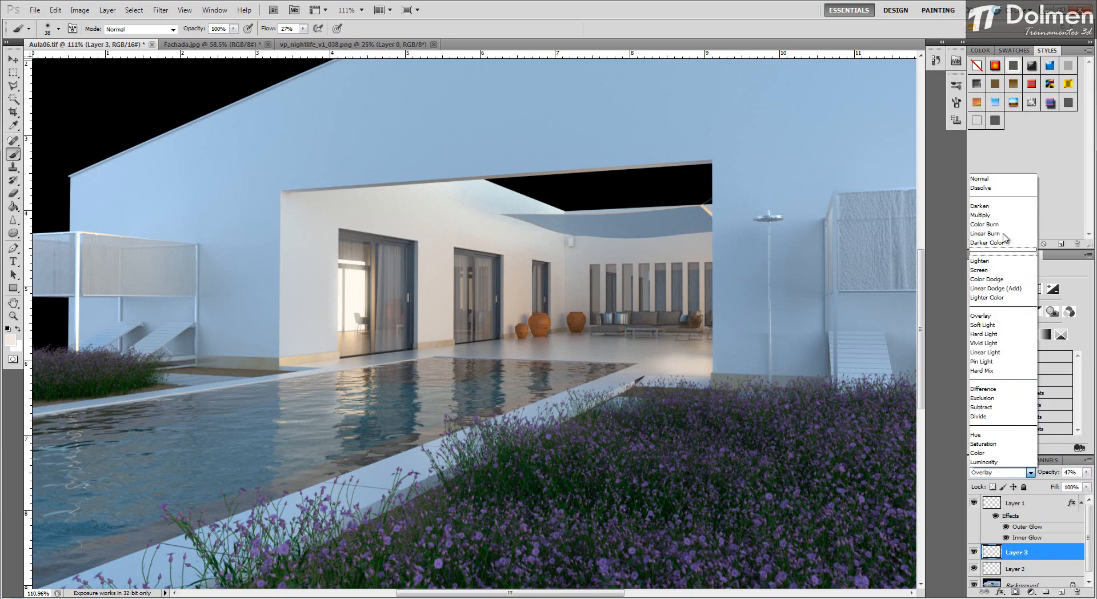
pyautogui.click(997, 213)
pyautogui.press('Down')
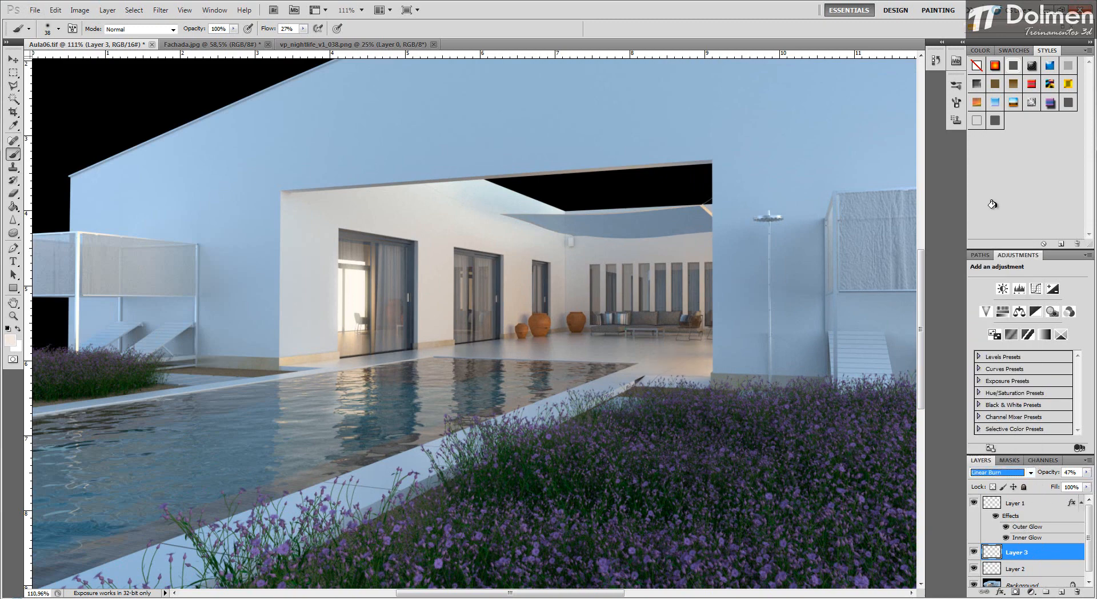
pyautogui.press('Down')
pyautogui.press('Down')
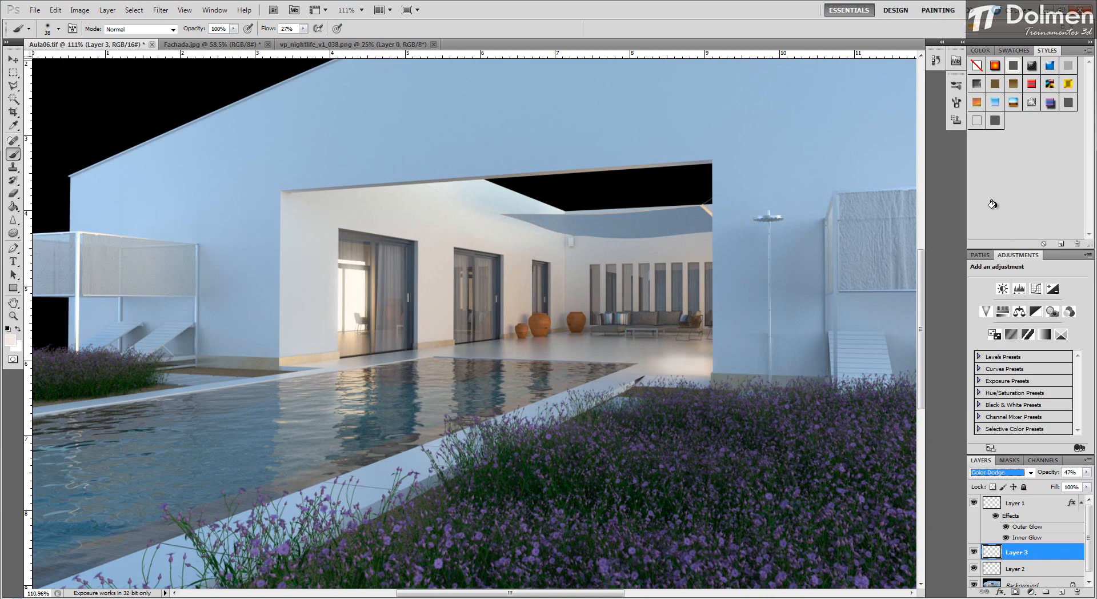
pyautogui.press('Down')
pyautogui.press('Down')
pyautogui.press('Down')
pyautogui.press('Down')
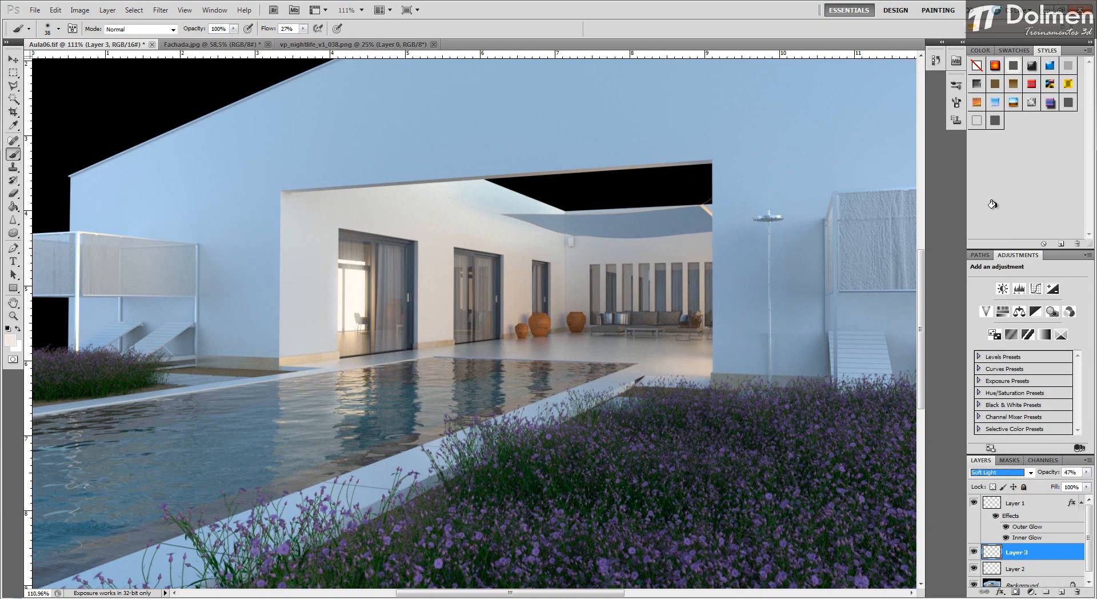
pyautogui.press('Down')
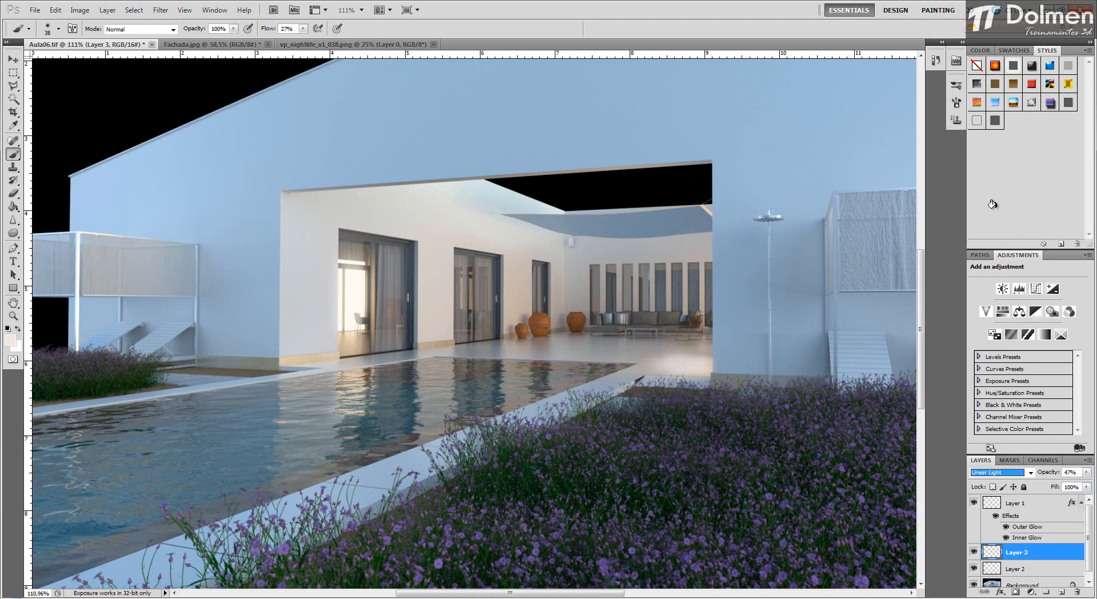
pyautogui.press('Up')
pyautogui.press('Up')
pyautogui.press('Up')
pyautogui.press('Up')
pyautogui.press('Up')
# Step: Merge Layer 1, Layer 2 and Layer 3 into a single layer and delete the merged layer, leaving only the Background
pyautogui.click(13, 59)
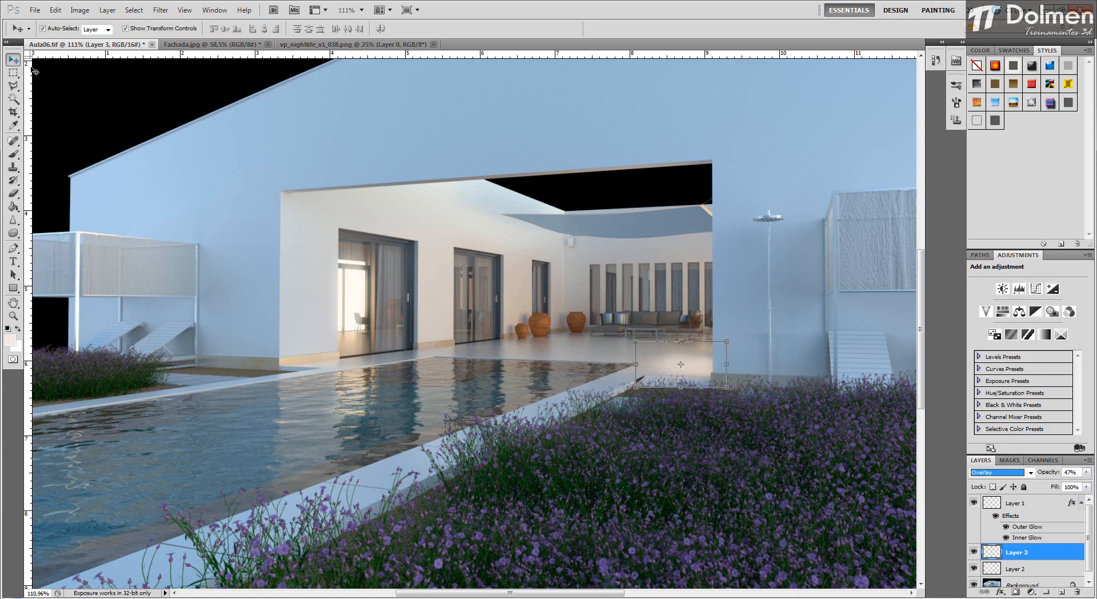
pyautogui.click(503, 288)
pyautogui.scroll(-3, 672, 420)
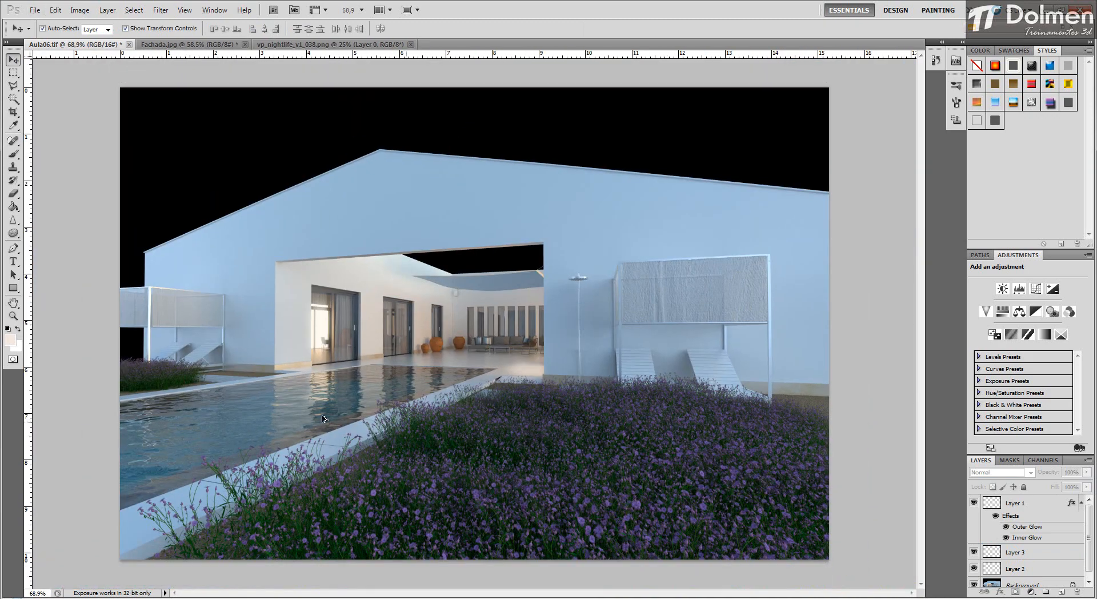
pyautogui.scroll(1, 323, 419)
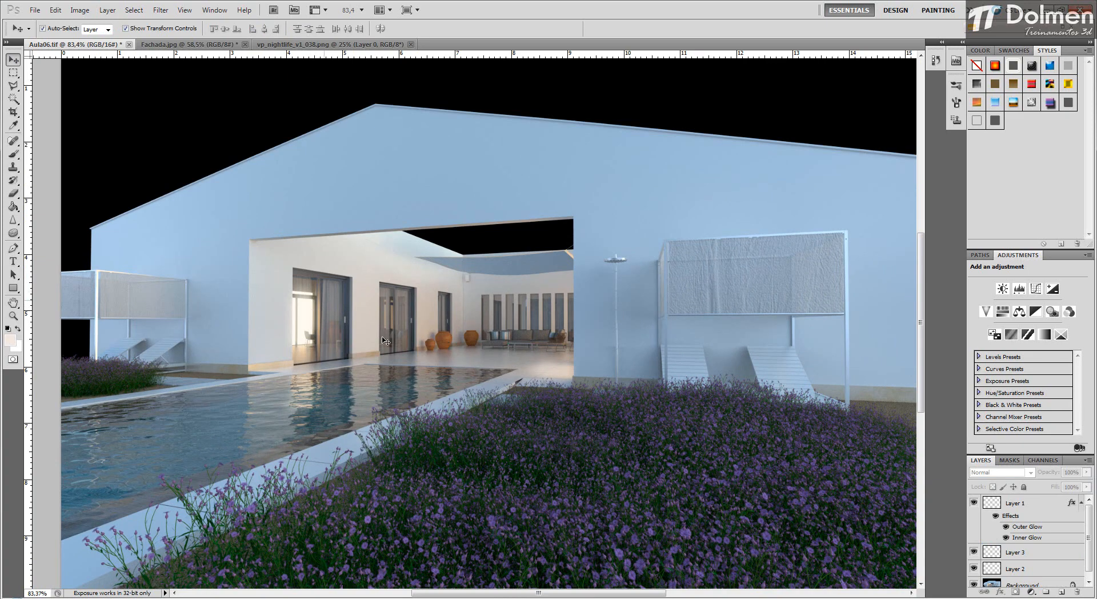
pyautogui.click(1028, 506)
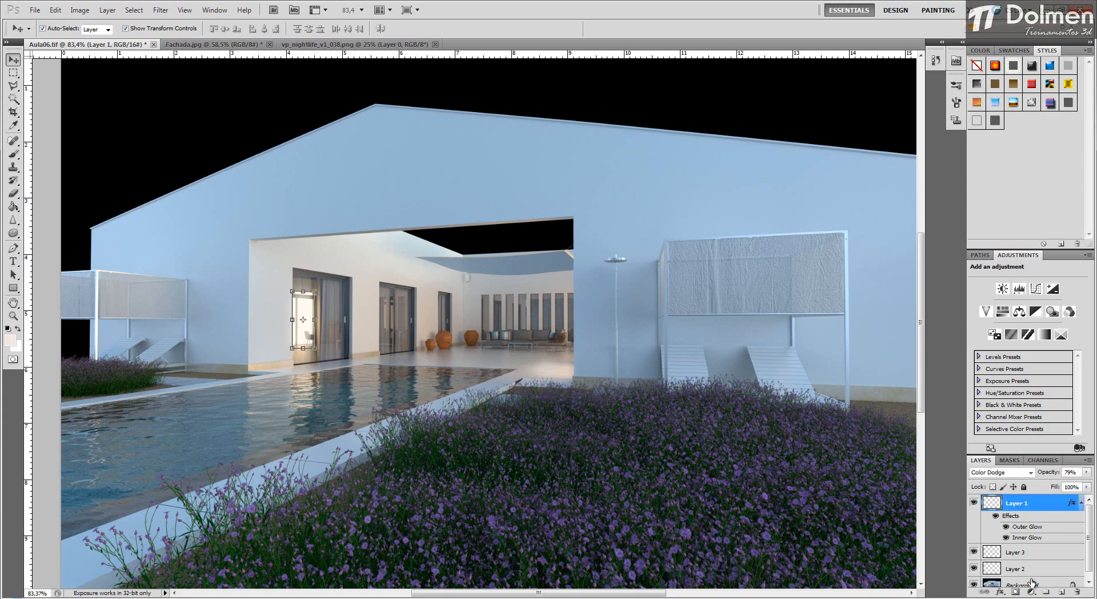
pyautogui.keyDown('shift'); pyautogui.click(1024, 570); pyautogui.keyUp('shift')
pyautogui.rightClick(1017, 552)
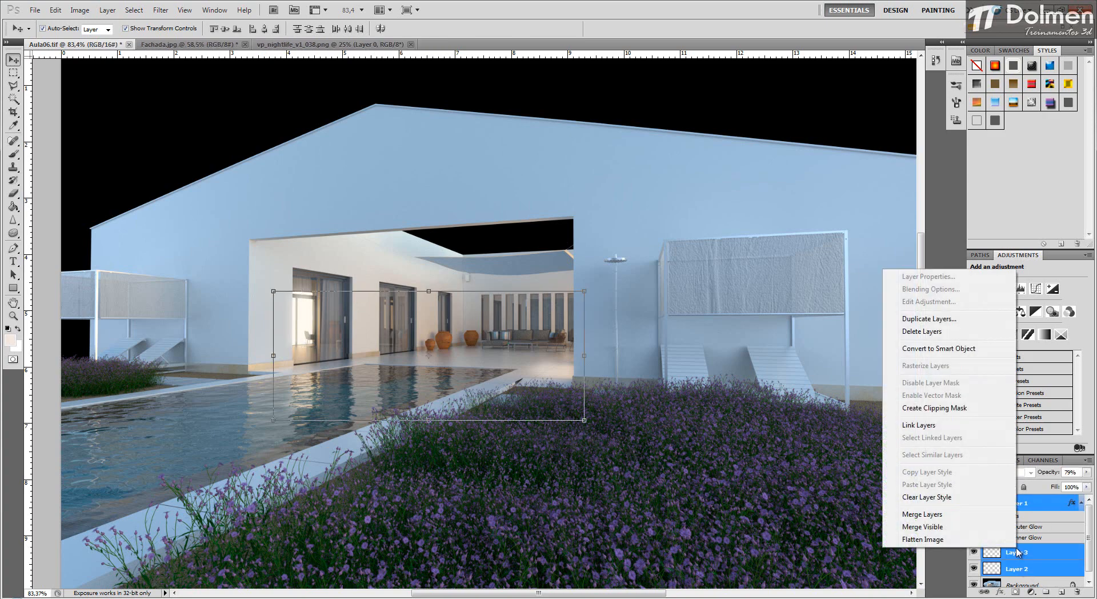
pyautogui.click(938, 515)
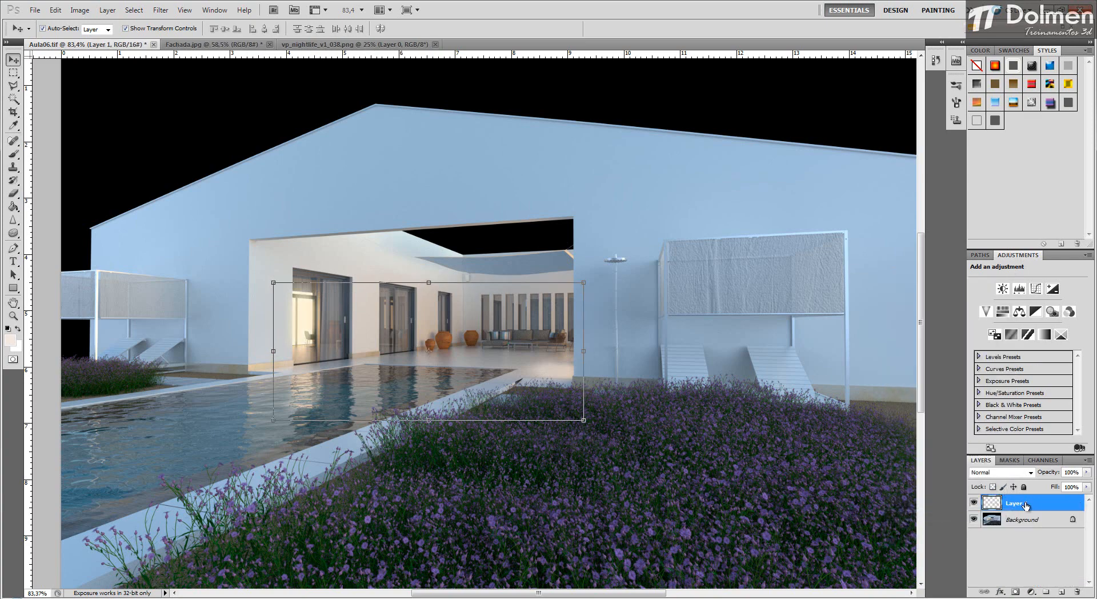
pyautogui.moveTo(1026, 505); pyautogui.dragTo(1077, 592)
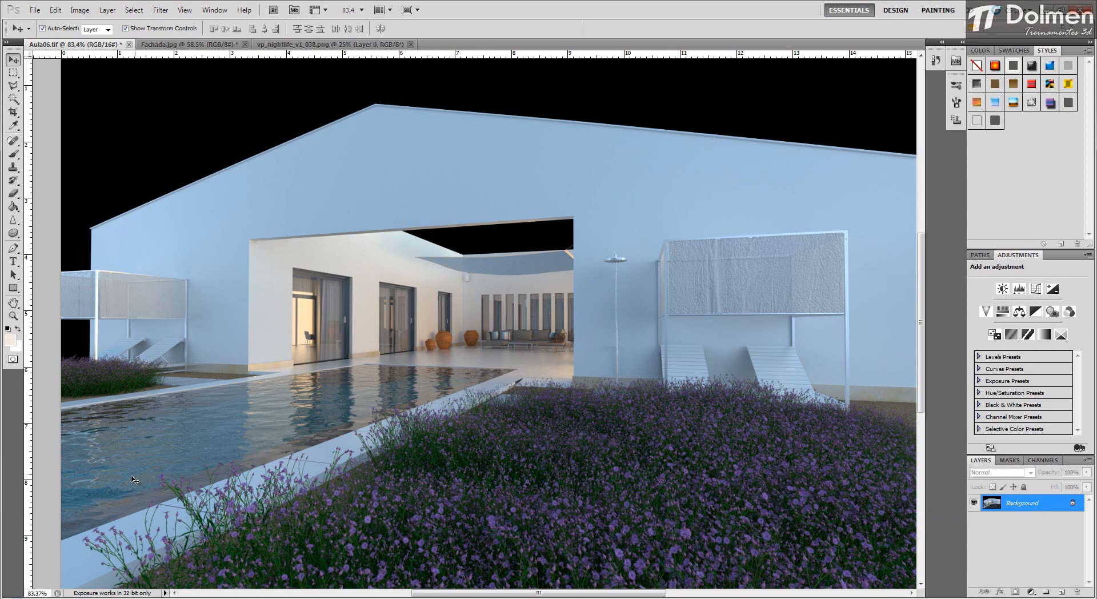
# Step: Select the whole pool water surface on the Background with the Quick Selection tool
pyautogui.scroll(1, 89, 494)
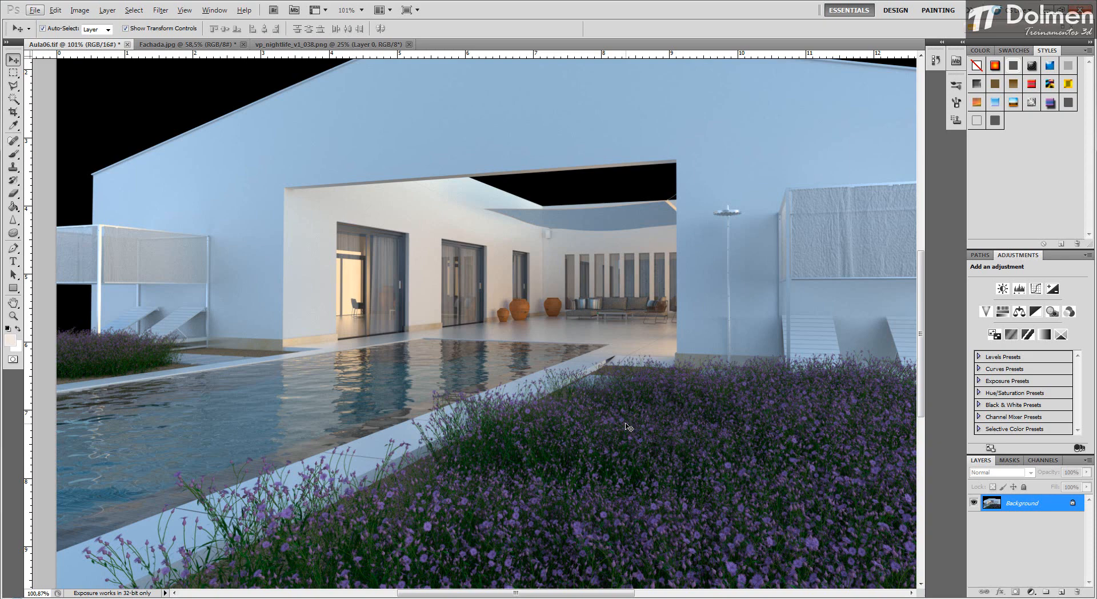
pyautogui.scroll(-1, 537, 400)
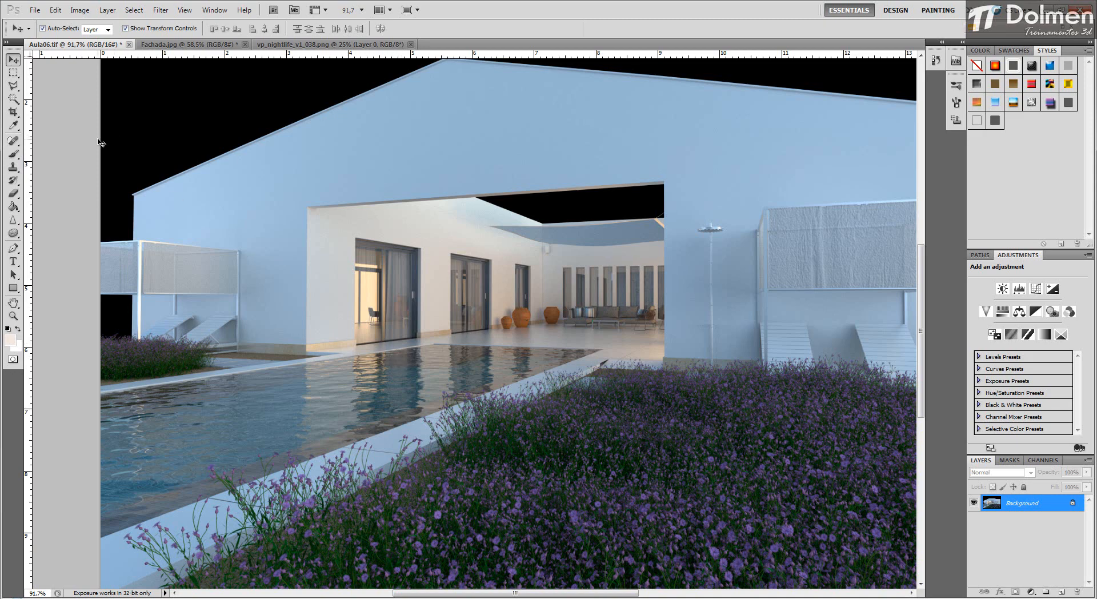
pyautogui.click(14, 98)
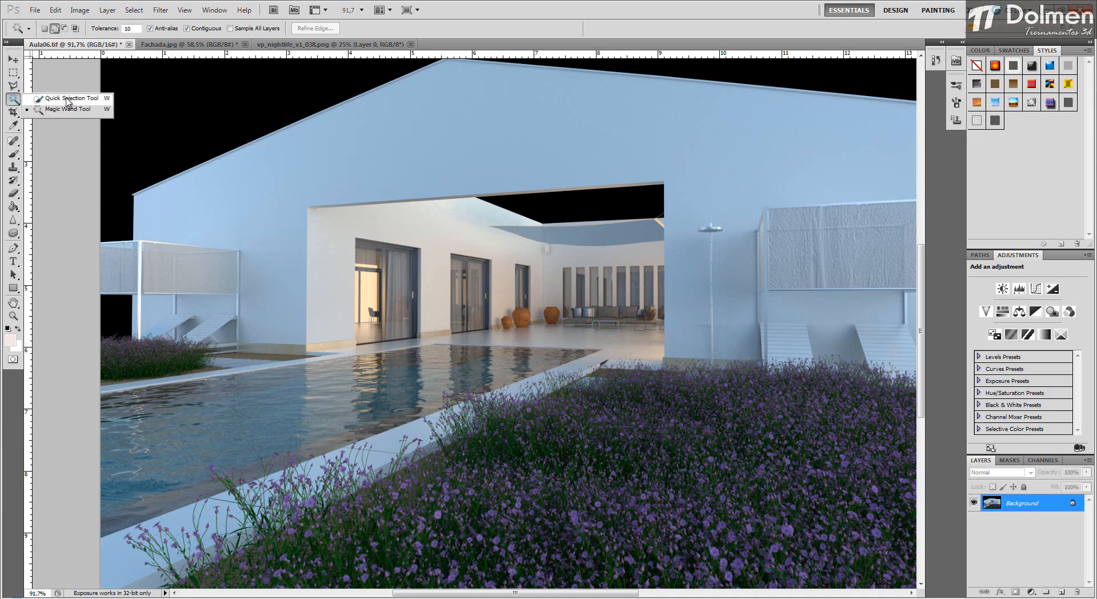
pyautogui.click(67, 101)
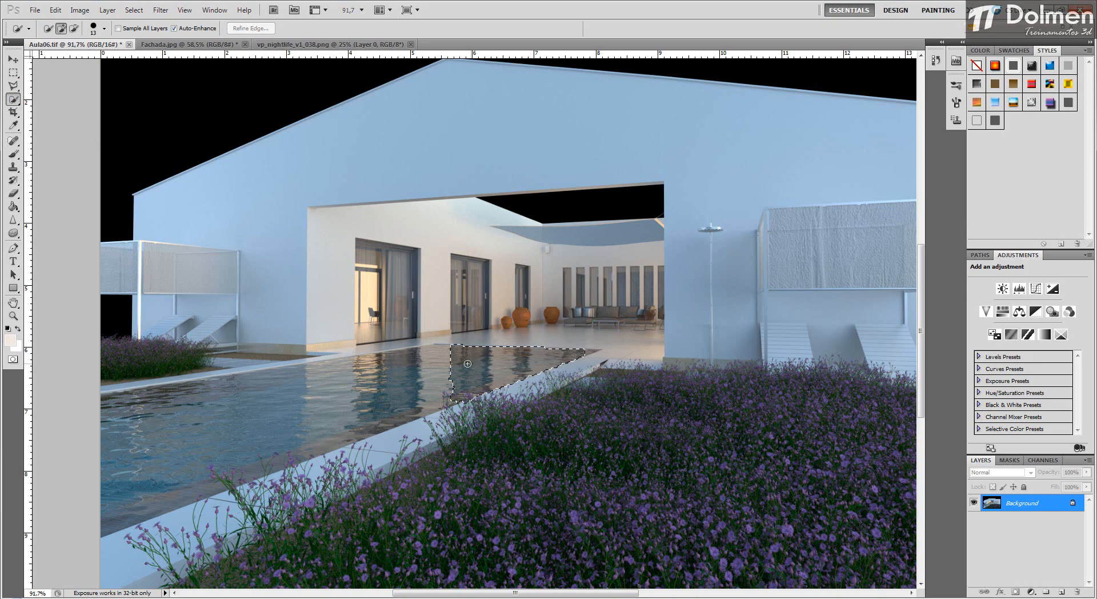
pyautogui.moveTo(467, 363)
pyautogui.mouseDown()
pyautogui.moveTo(411, 394)
pyautogui.moveTo(246, 445)
pyautogui.moveTo(343, 417)
pyautogui.mouseUp()
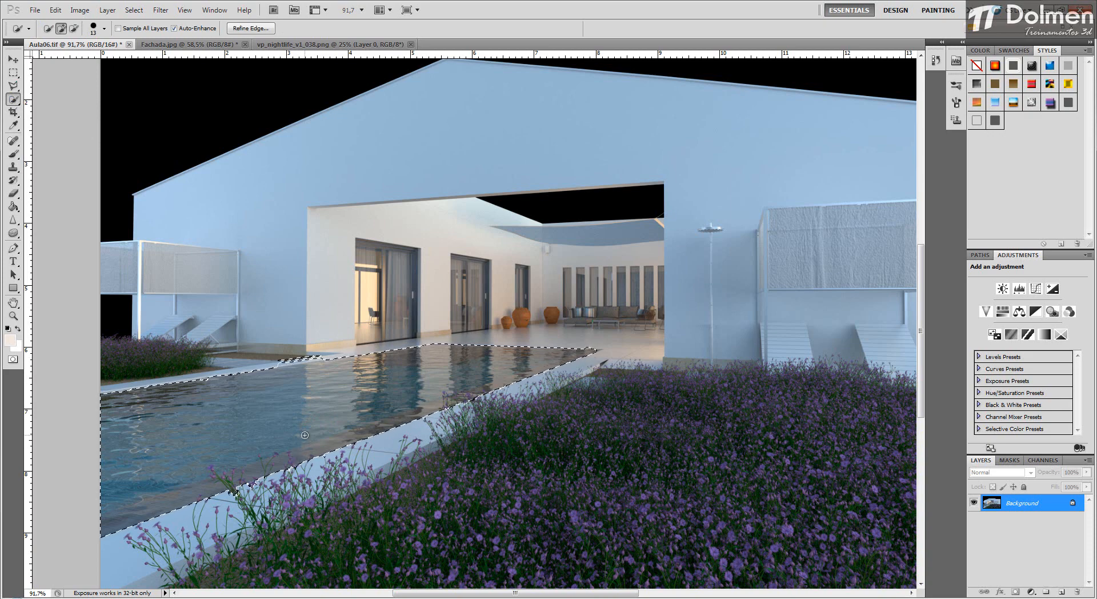
# Step: Refine the selection along the pool's far edge and subtract the strip of paving beside the house wall
pyautogui.click(208, 377)
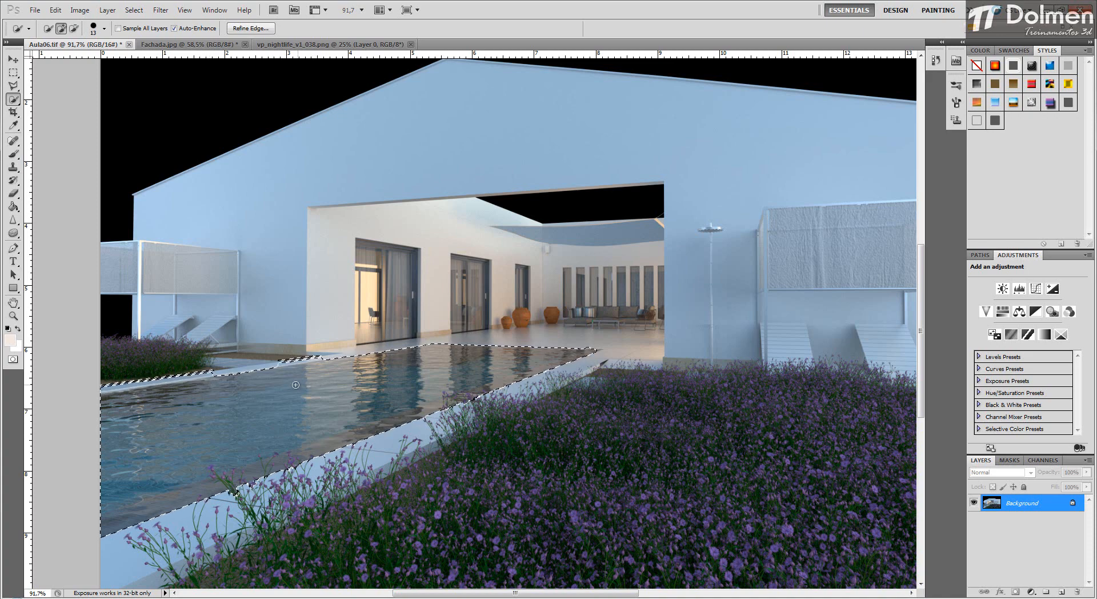
pyautogui.scroll(3, 279, 362)
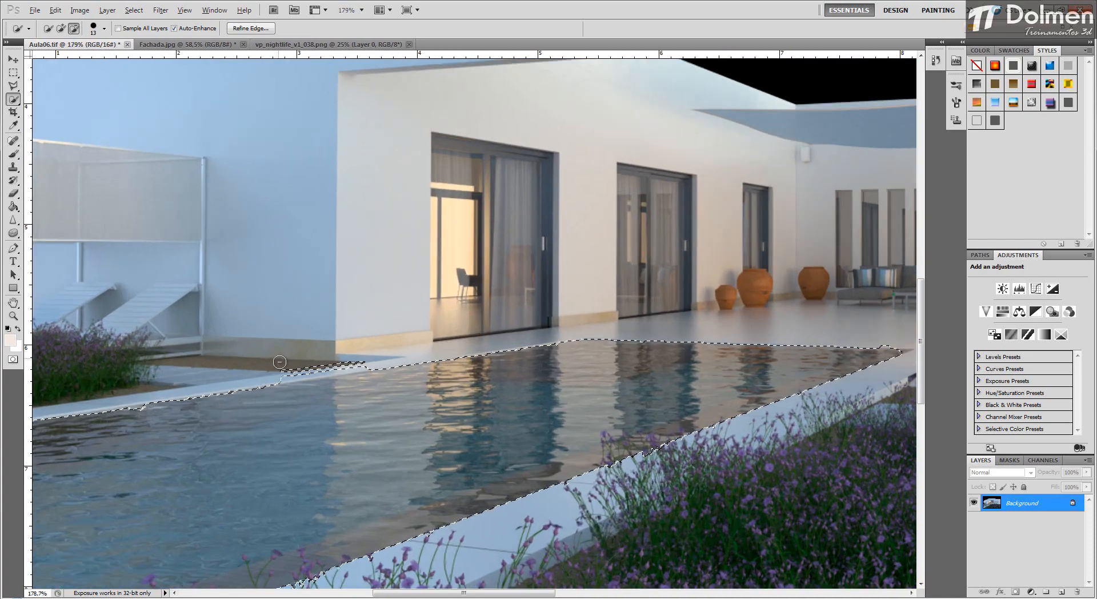
pyautogui.moveTo(279, 362)
pyautogui.mouseDown()
pyautogui.moveTo(331, 364)
pyautogui.moveTo(267, 370)
pyautogui.mouseUp()
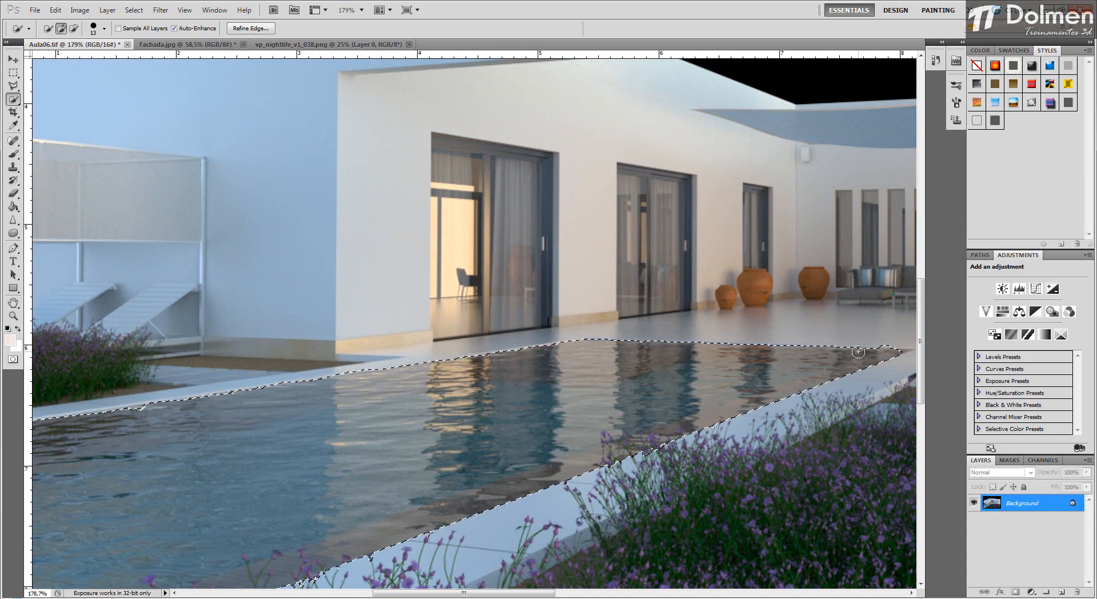
# Step: Extend the water selection into the pool's far corner with a smaller brush and remove the overspill on the paving
pyautogui.scroll(1, 858, 351)
pyautogui.scroll(1, 660, 336)
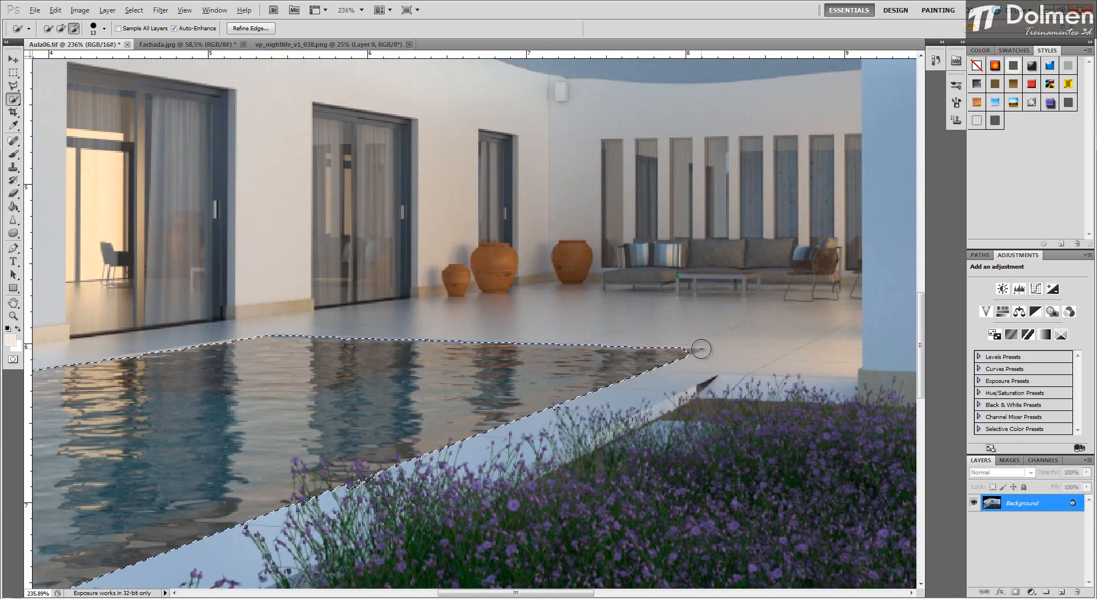
pyautogui.scroll(2, 701, 349)
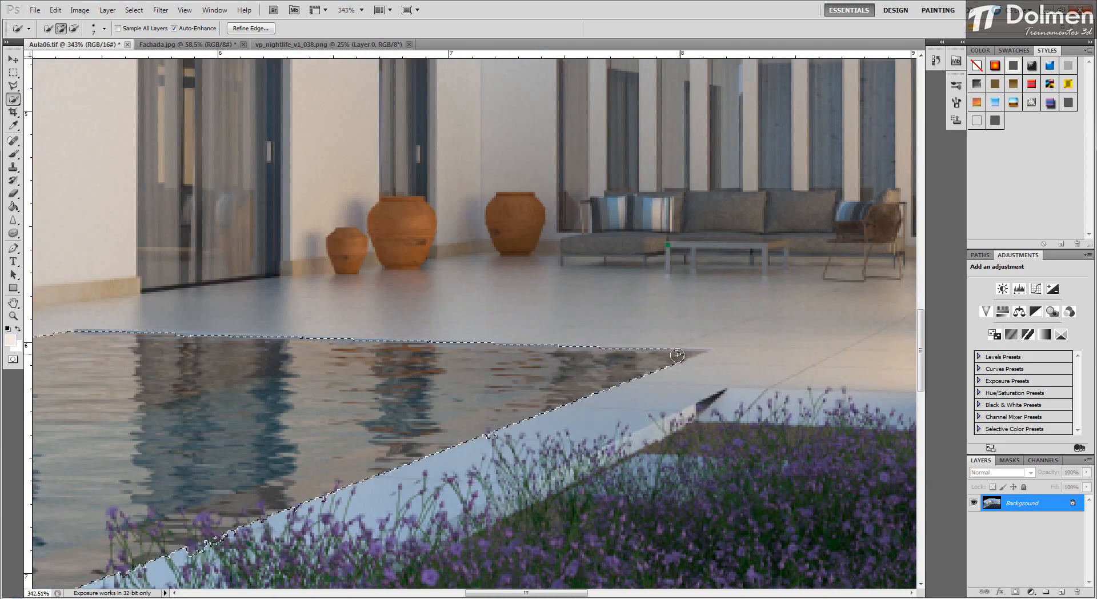
pyautogui.hotkey('ctrl', '[')
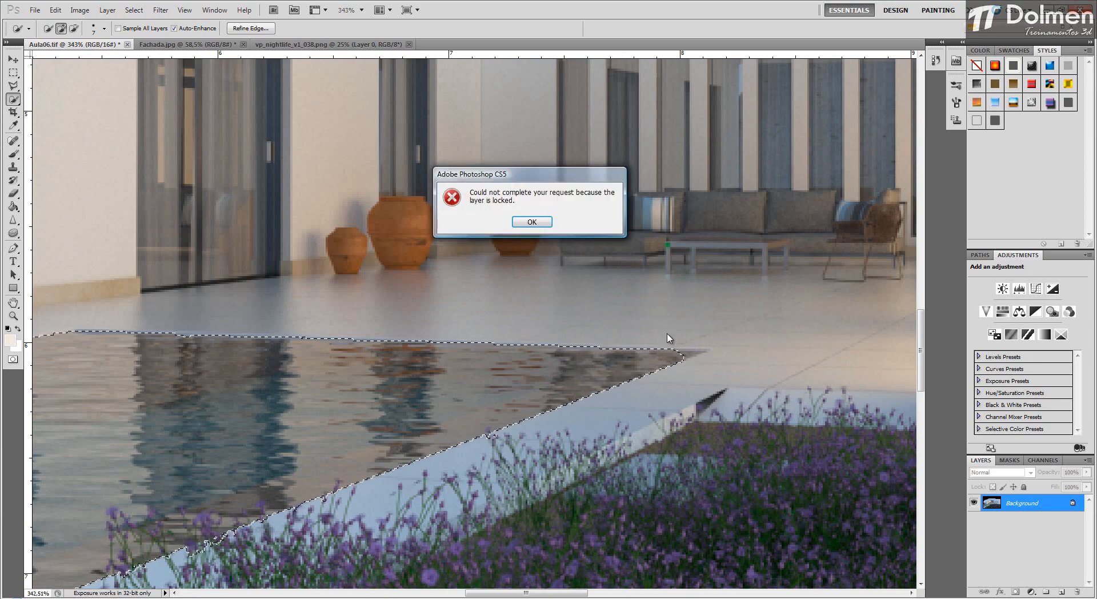
pyautogui.press('Return')
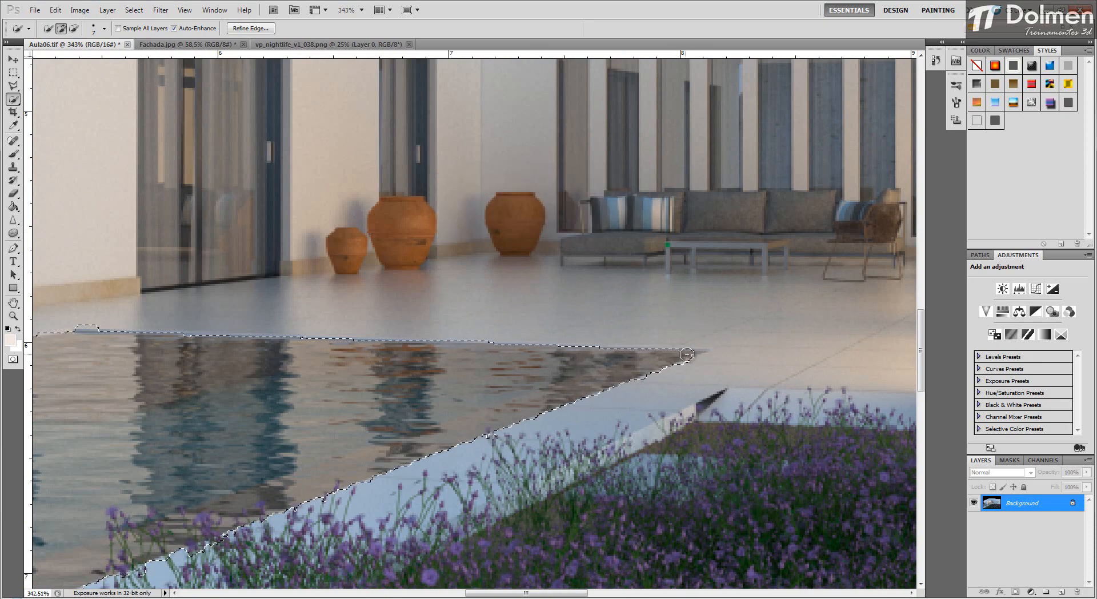
pyautogui.moveTo(687, 355); pyautogui.dragTo(666, 377)
pyautogui.keyDown('alt'); pyautogui.click(685, 373); pyautogui.keyUp('alt')
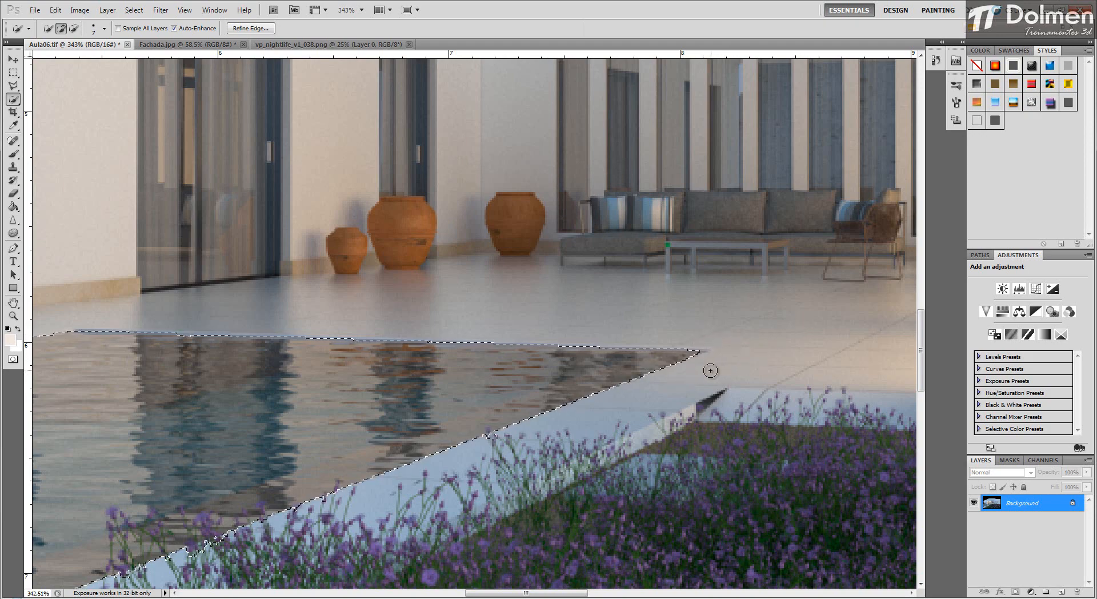
# Step: Copy the selected pool water onto a new layer, test the cut-out by moving it over the house, and undo the move
pyautogui.scroll(-12, 710, 371)
pyautogui.scroll(1, 454, 445)
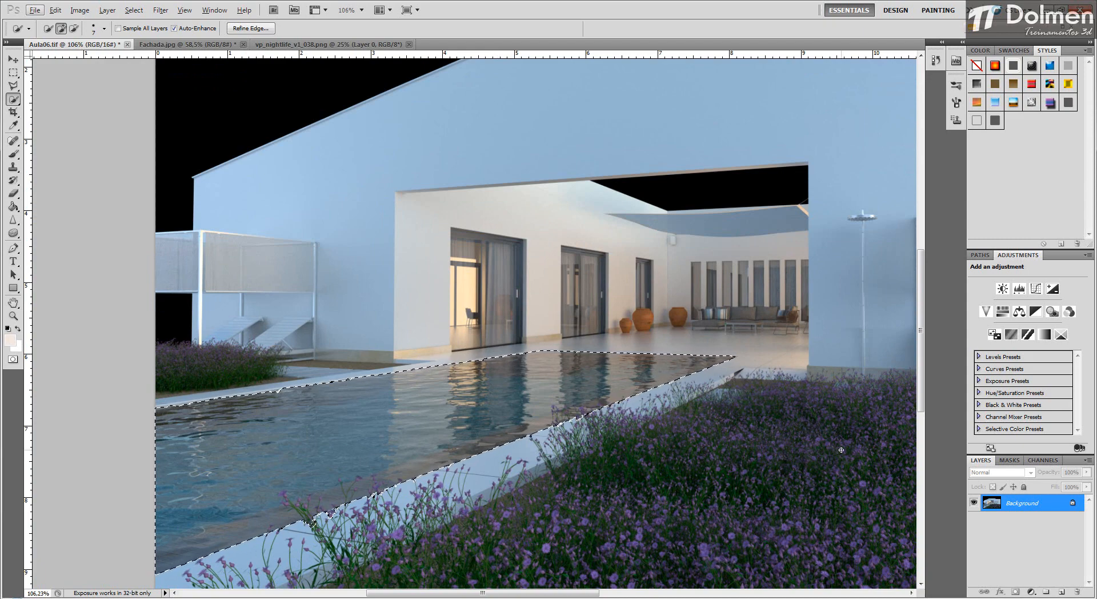
pyautogui.press('v')
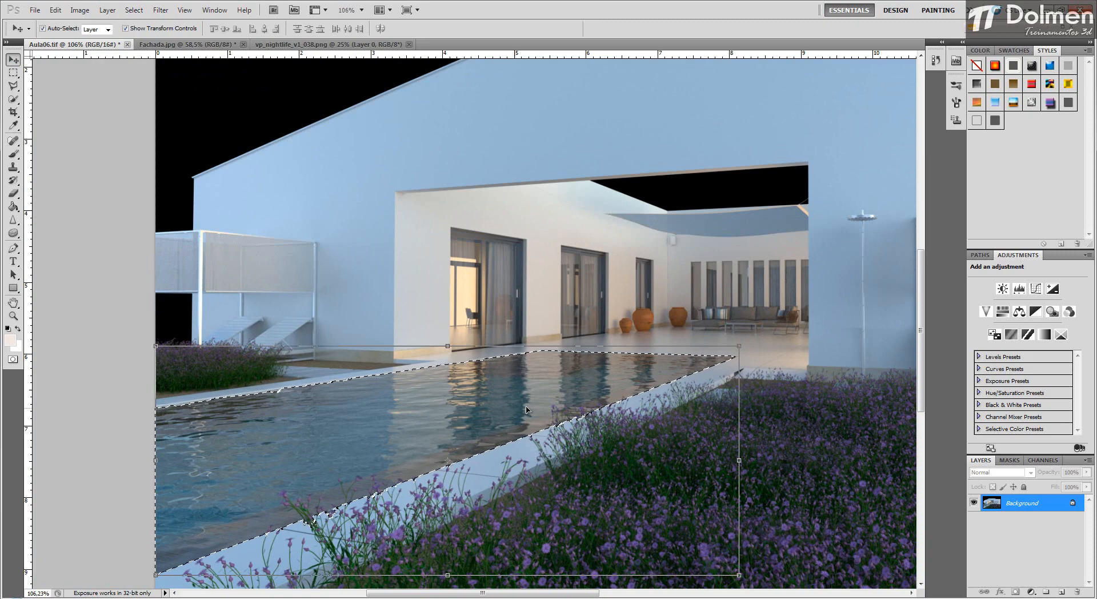
pyautogui.hotkey('ctrl', 'j')
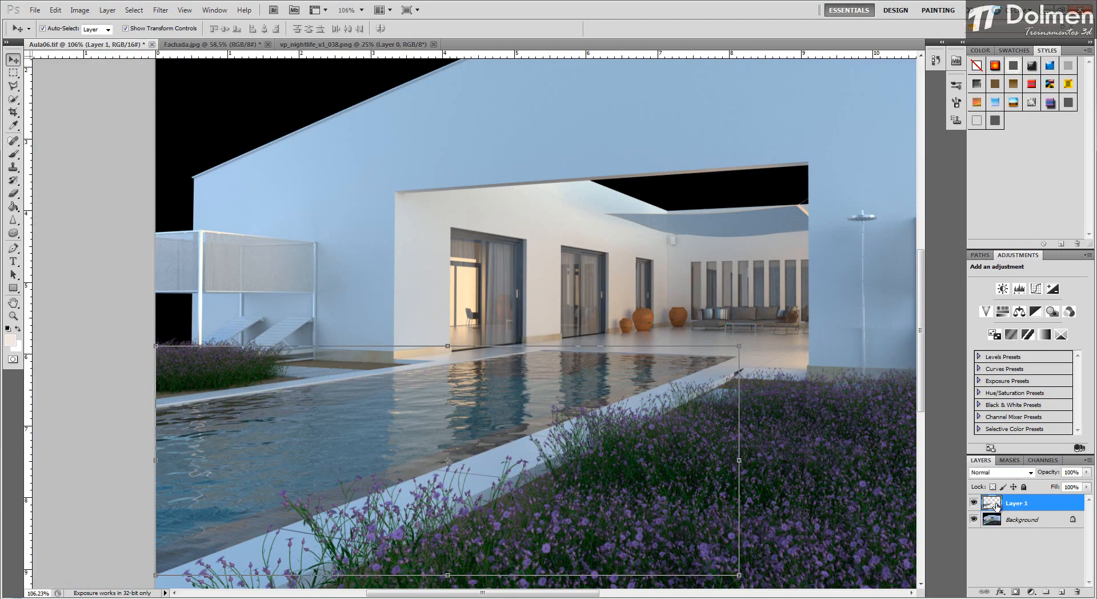
pyautogui.moveTo(431, 391); pyautogui.dragTo(481, 295)
pyautogui.hotkey('ctrl', 'z')
# Step: Add a Drop Shadow style to the pool water layer, compare it on and off, and show the shadow's settings
pyautogui.doubleClick(1046, 503)
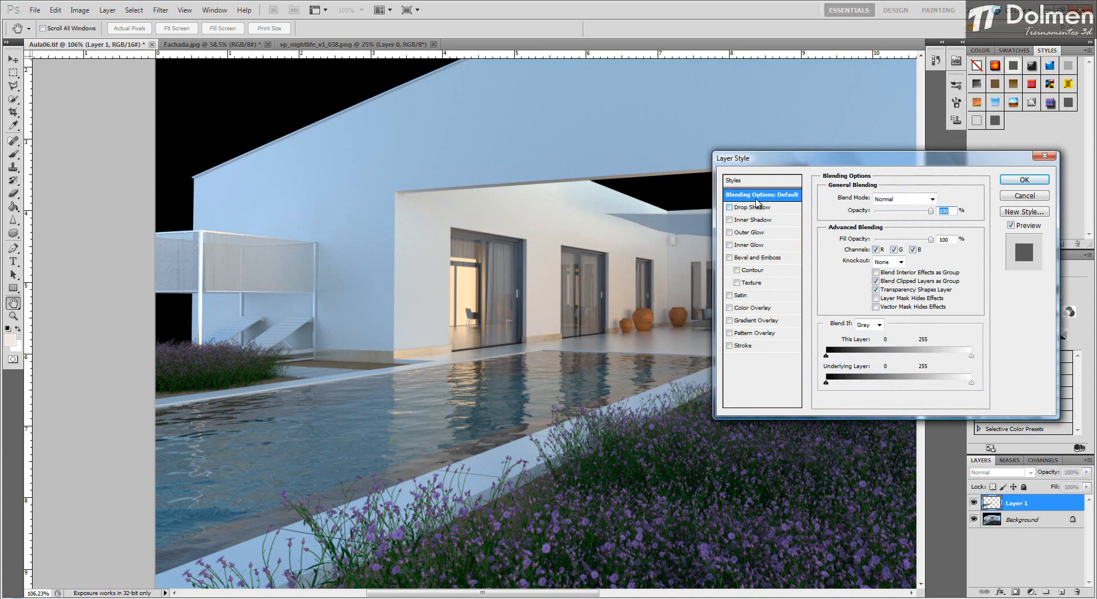
pyautogui.moveTo(791, 158); pyautogui.dragTo(785, 55)
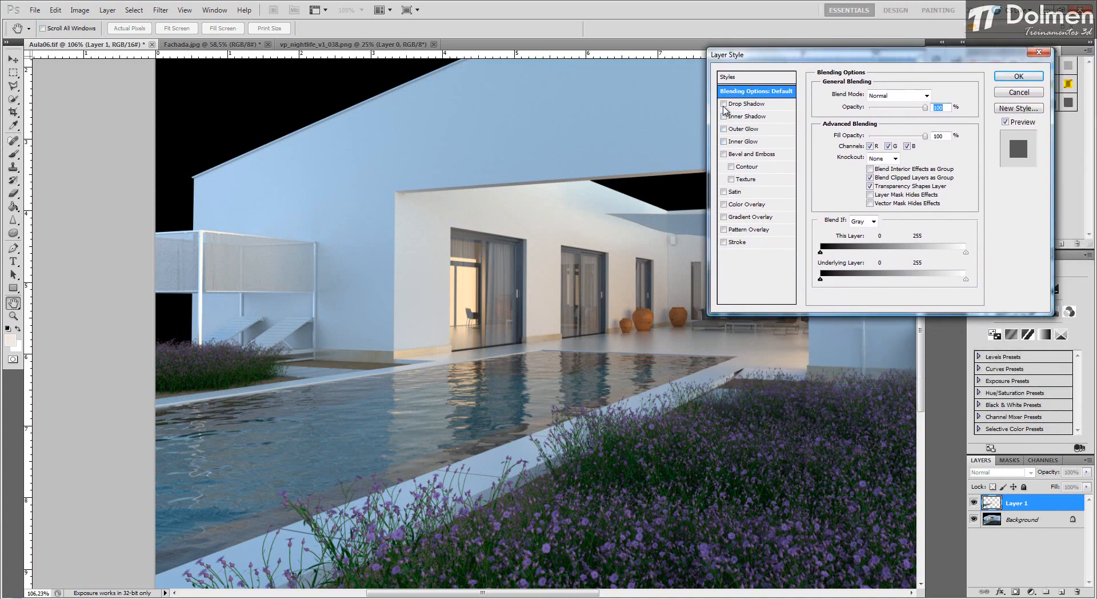
pyautogui.click(724, 104)
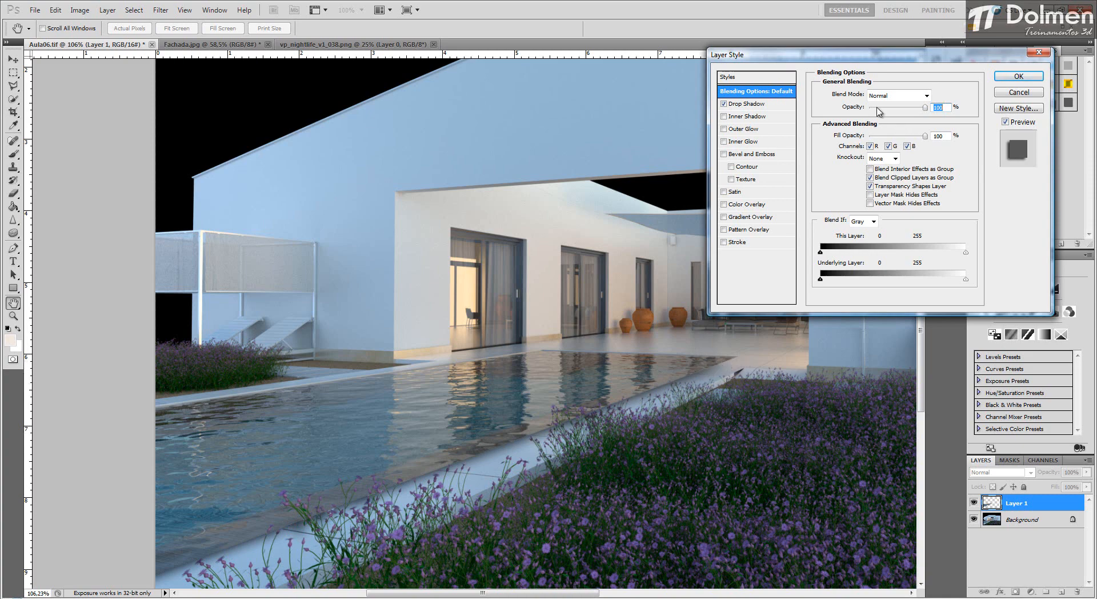
pyautogui.click(724, 104)
pyautogui.click(724, 105)
pyautogui.click(724, 105)
pyautogui.click(724, 104)
pyautogui.click(748, 105)
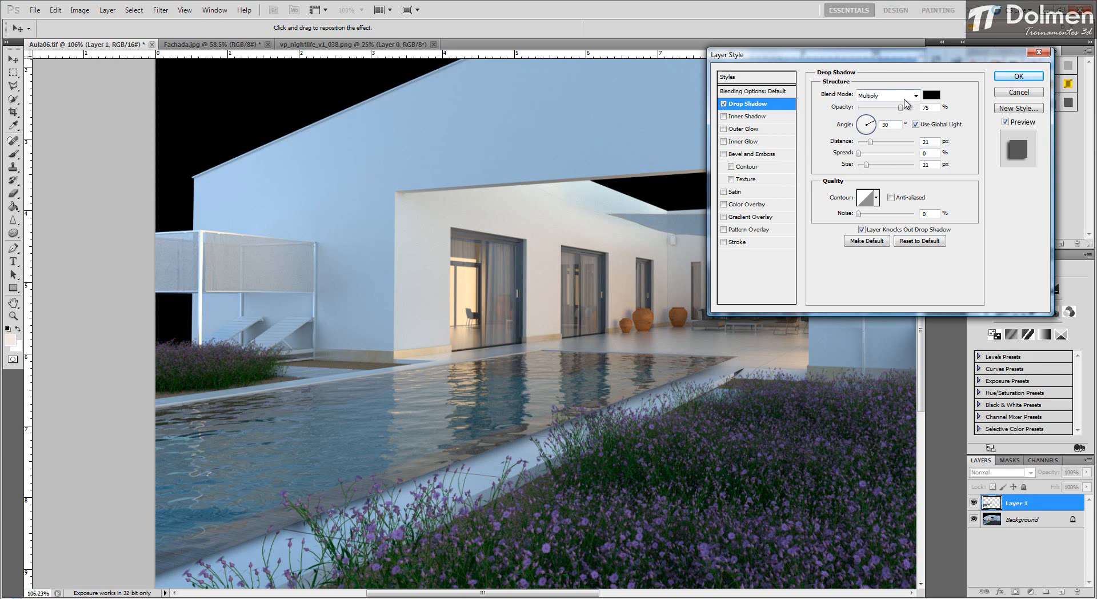
# Step: Tune the pool water's drop shadow to 77% opacity, 49° angle, 9 px distance, 12% spread and 13 px size
pyautogui.moveTo(901, 111); pyautogui.dragTo(876, 124)
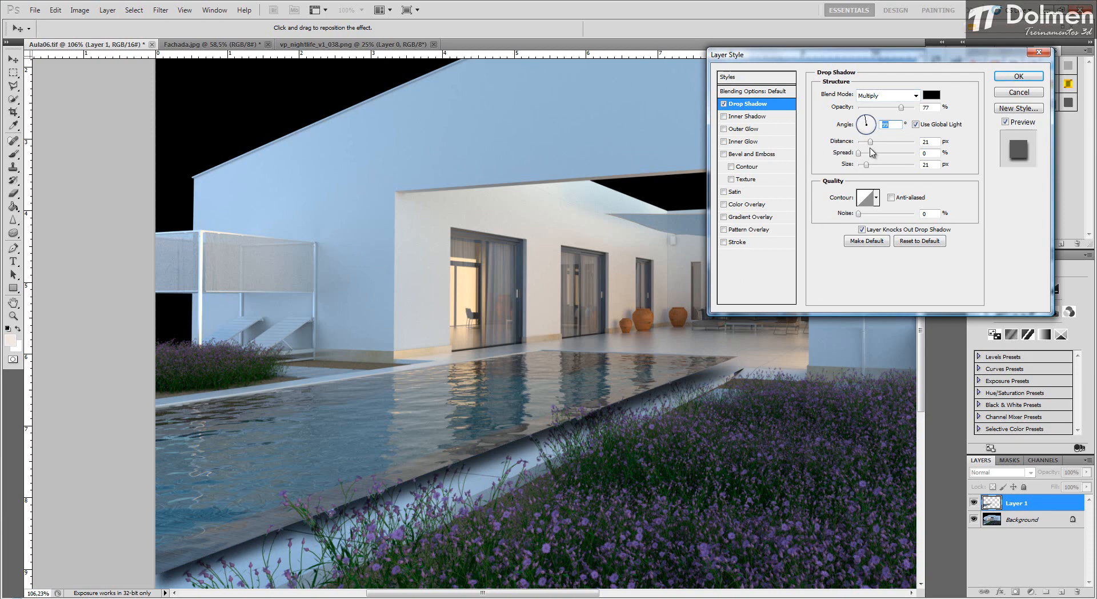
pyautogui.moveTo(873, 146); pyautogui.dragTo(888, 172)
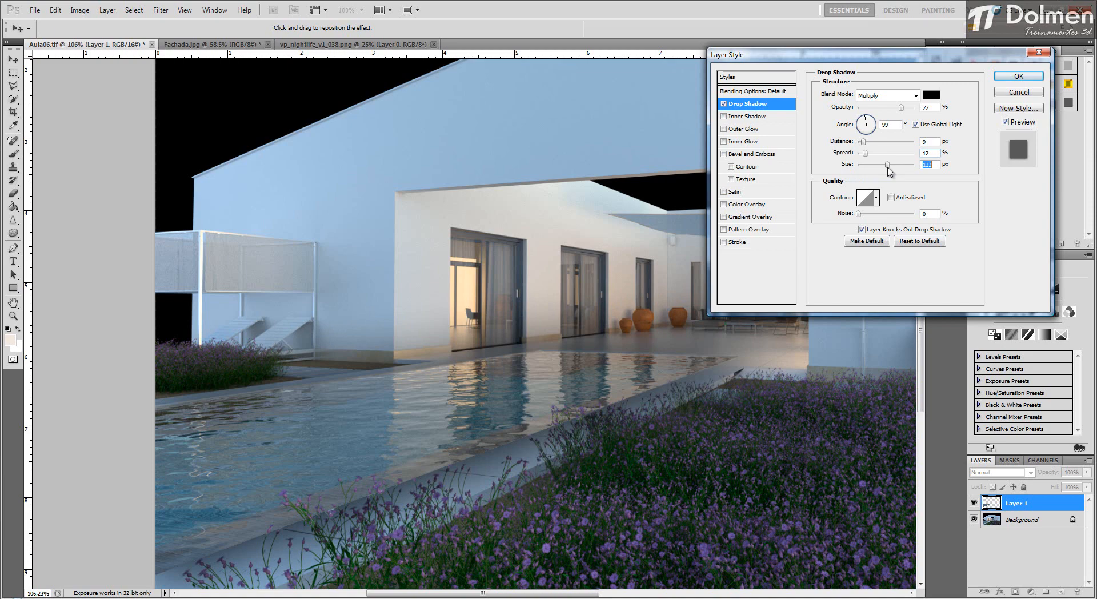
pyautogui.moveTo(889, 170); pyautogui.dragTo(865, 172)
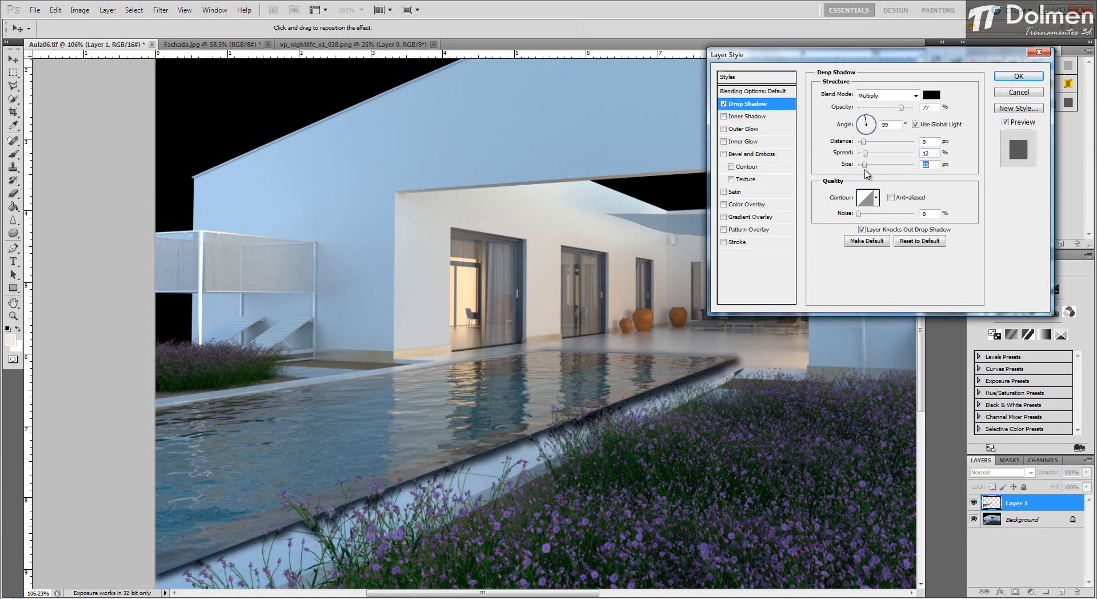
pyautogui.moveTo(858, 214)
pyautogui.mouseDown()
pyautogui.moveTo(898, 216)
pyautogui.moveTo(856, 216)
pyautogui.mouseUp()
pyautogui.click(872, 126)
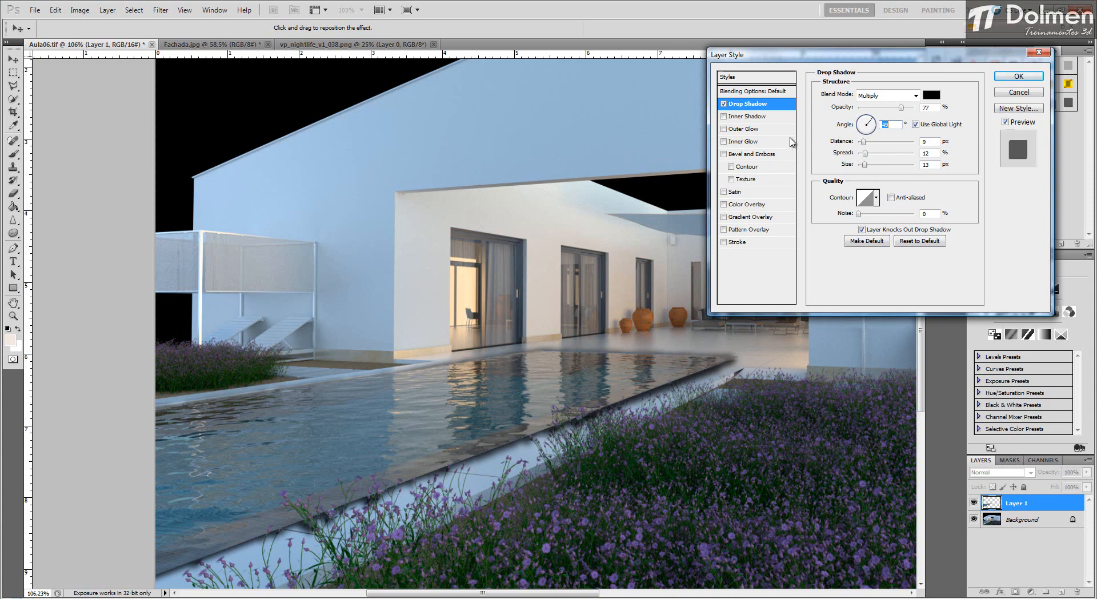
# Step: Replace the drop shadow with an Inner Shadow at 39% opacity, 150°, 8 px distance, 13% choke and 87 px size, and compare it on and off
pyautogui.click(724, 105)
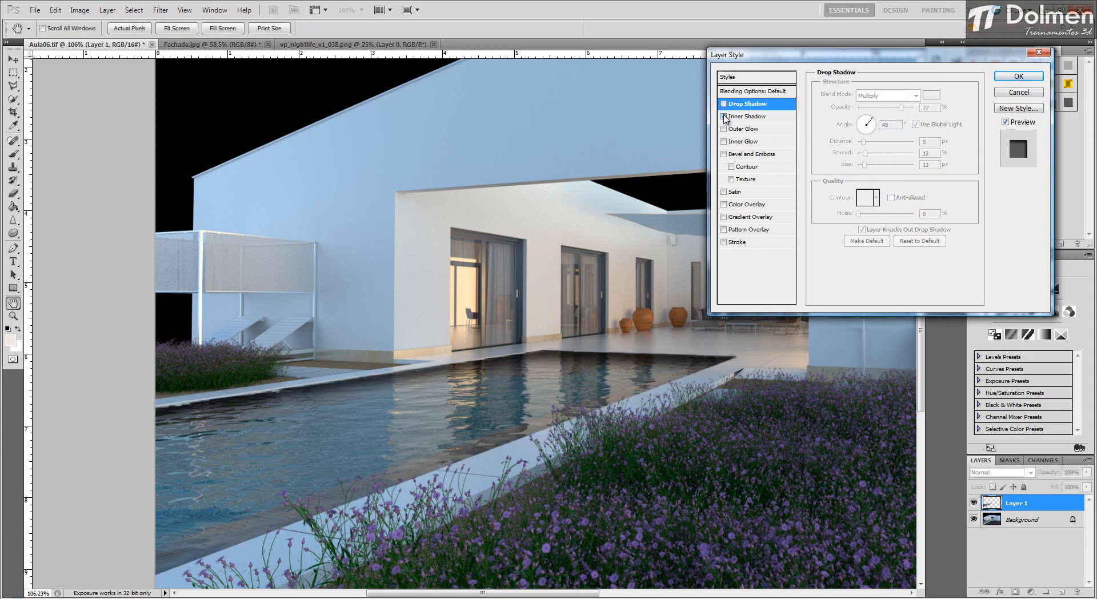
pyautogui.click(724, 116)
pyautogui.click(757, 117)
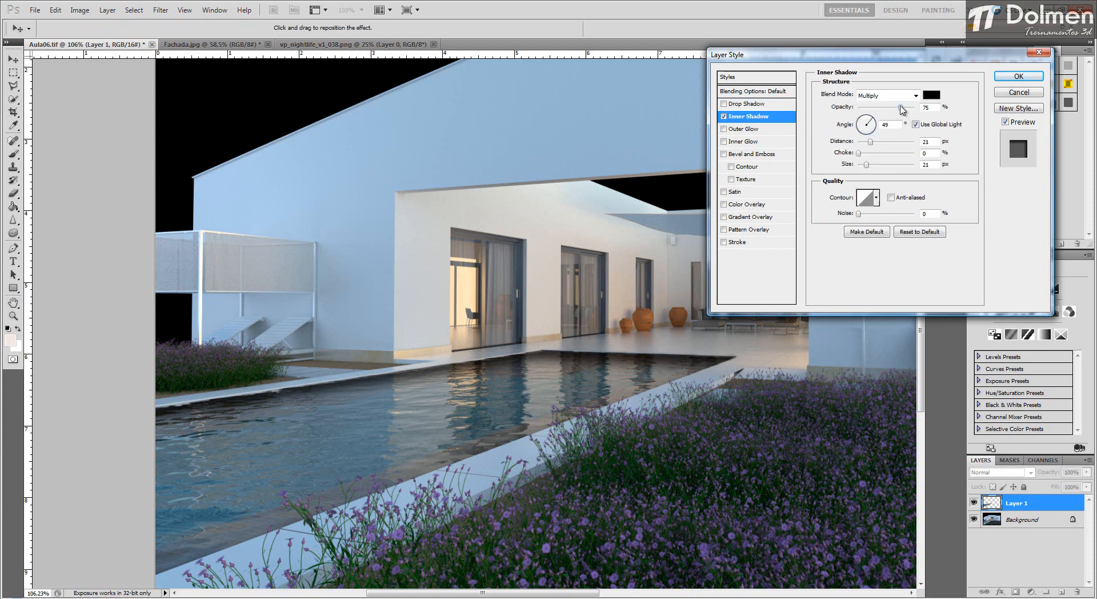
pyautogui.moveTo(902, 110)
pyautogui.mouseDown()
pyautogui.moveTo(880, 110)
pyautogui.moveTo(896, 111)
pyautogui.mouseUp()
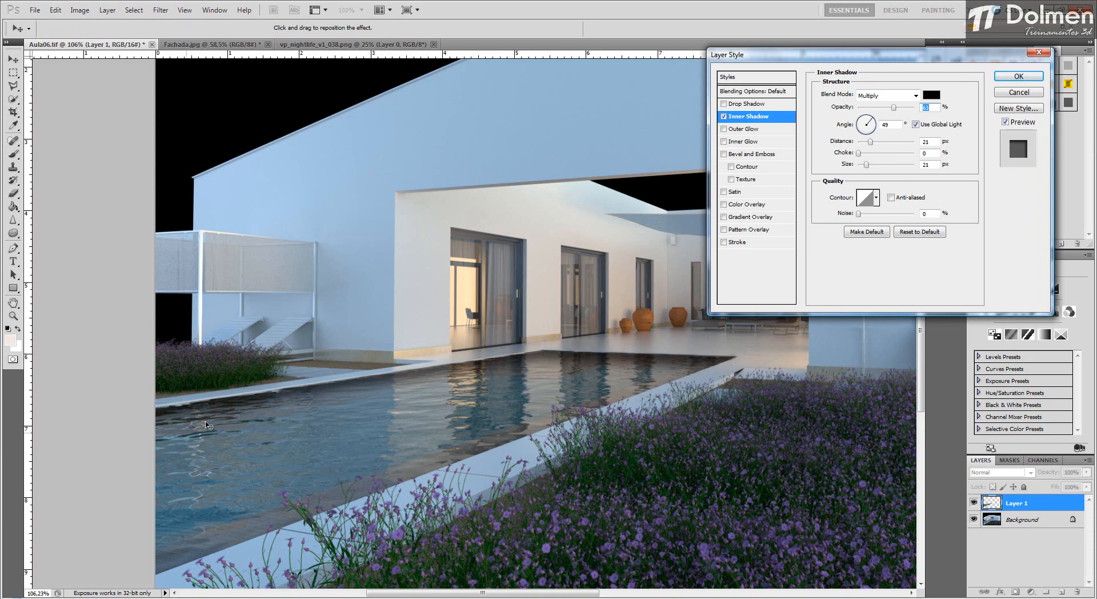
pyautogui.moveTo(873, 123); pyautogui.dragTo(856, 144)
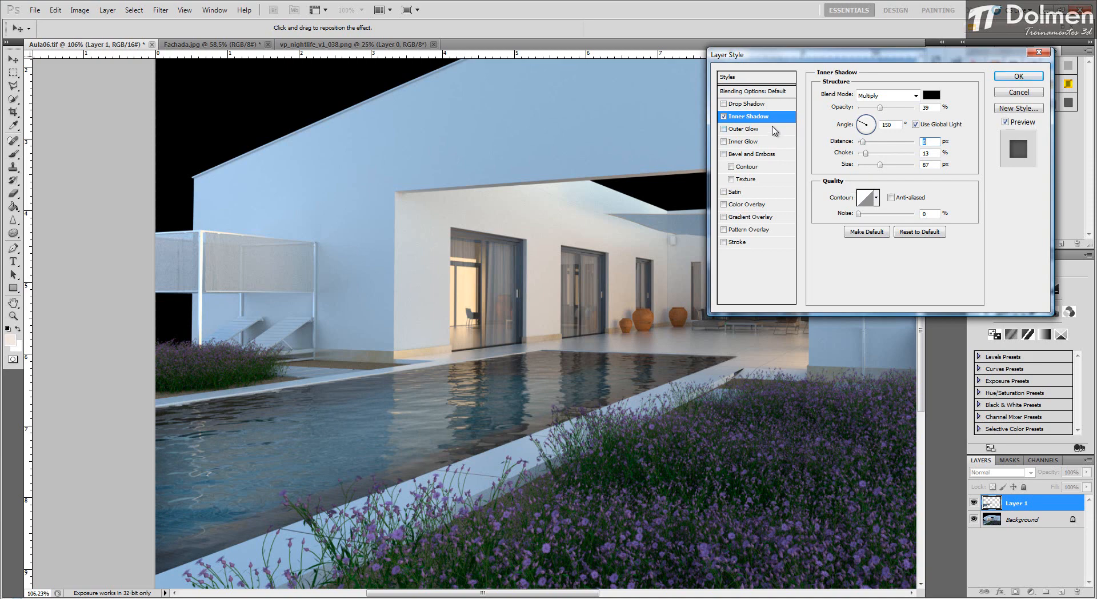
pyautogui.click(724, 117)
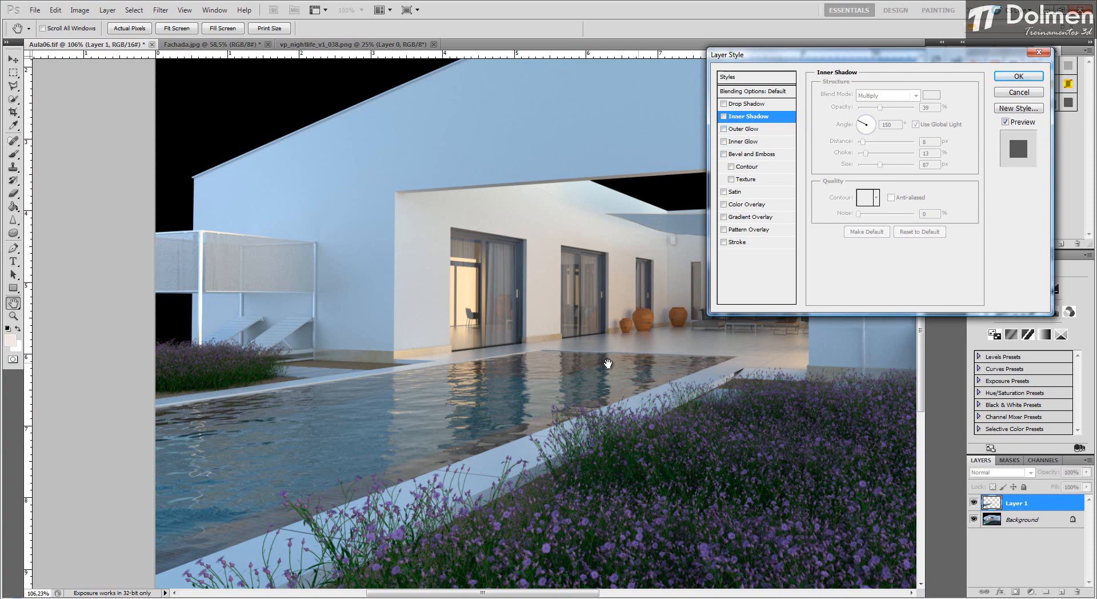
pyautogui.click(724, 116)
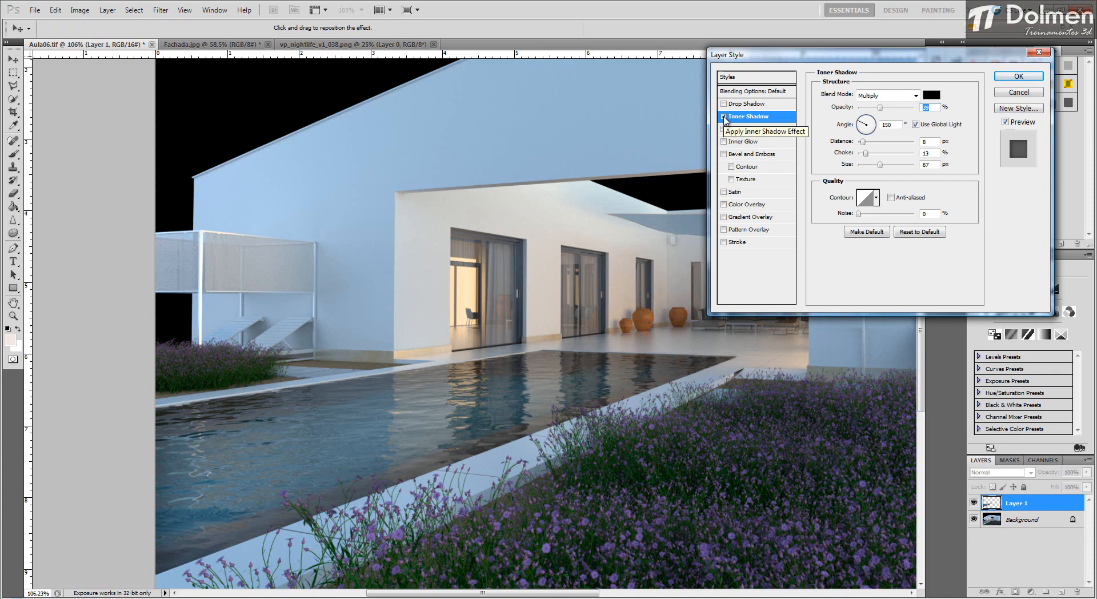
# Step: Replace the inner shadow with an Outer Glow at 79% opacity, 24% noise, 22% spread and 27 px size
pyautogui.click(724, 117)
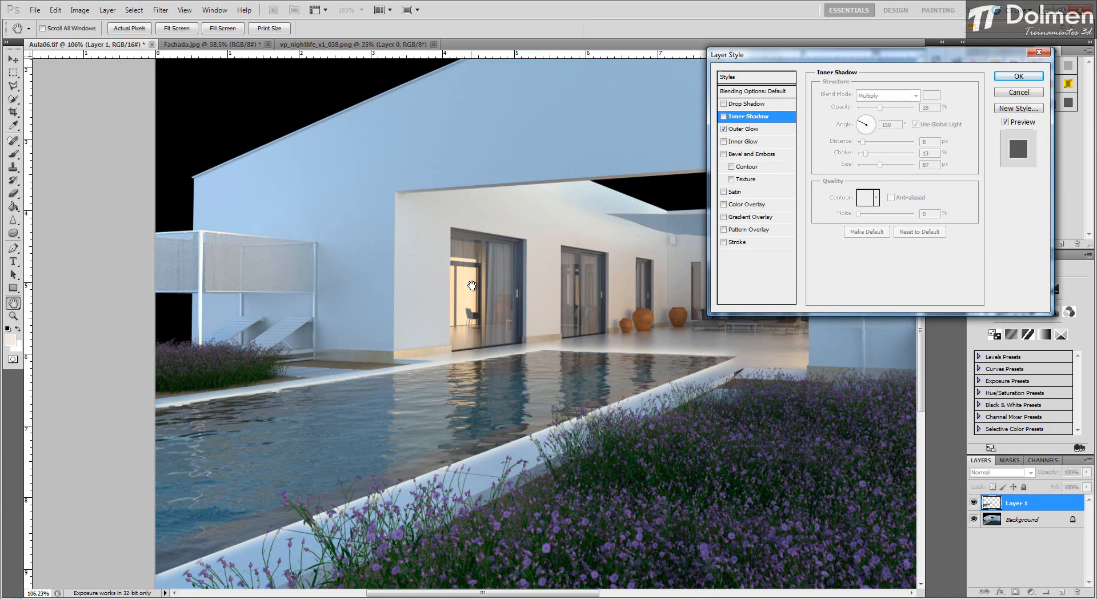
pyautogui.click(743, 129)
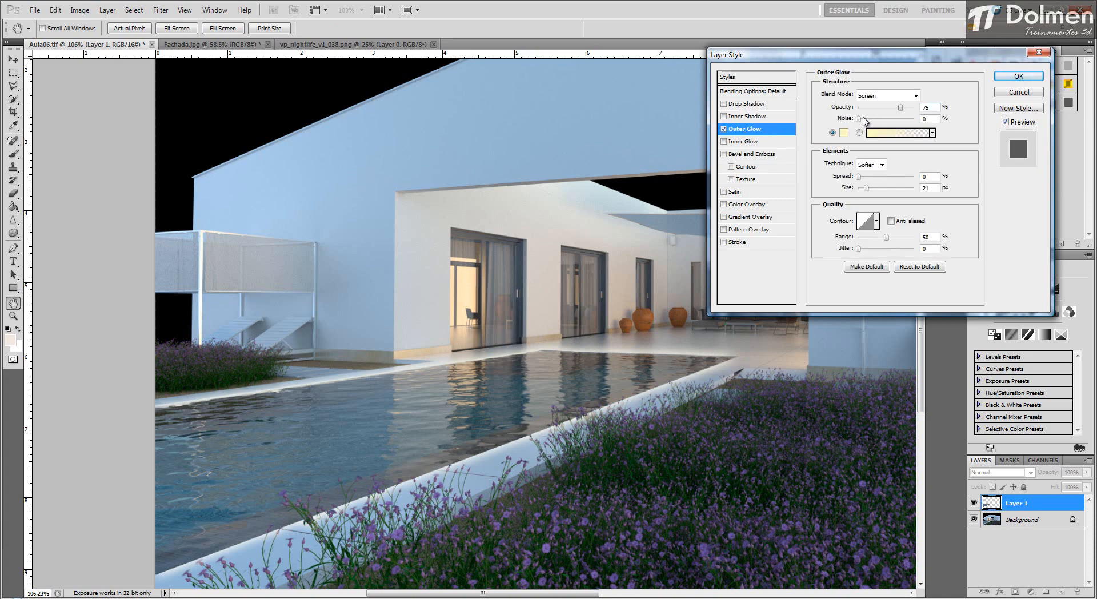
pyautogui.click(860, 119)
pyautogui.moveTo(878, 120); pyautogui.dragTo(903, 112)
pyautogui.click(899, 108)
pyautogui.moveTo(866, 177)
pyautogui.mouseDown()
pyautogui.moveTo(904, 178)
pyautogui.moveTo(863, 178)
pyautogui.moveTo(904, 178)
pyautogui.moveTo(870, 178)
pyautogui.moveTo(904, 188)
pyautogui.moveTo(868, 191)
pyautogui.mouseUp()
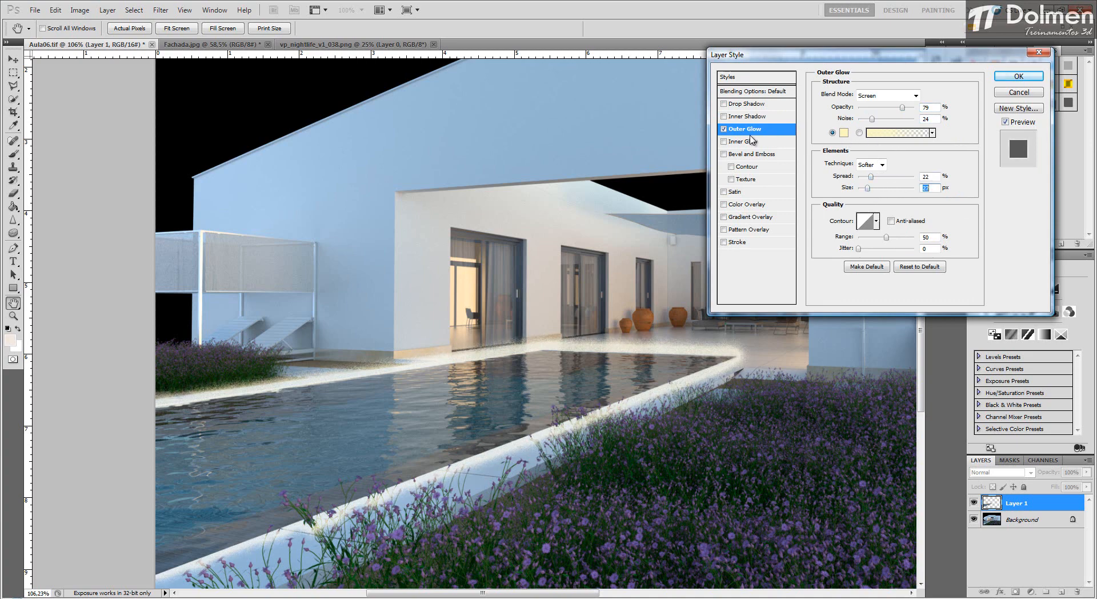
# Step: Replace the outer glow with an Inner Glow at 28% opacity, 23% noise, 52% choke and 10 px size
pyautogui.click(724, 129)
pyautogui.click(723, 142)
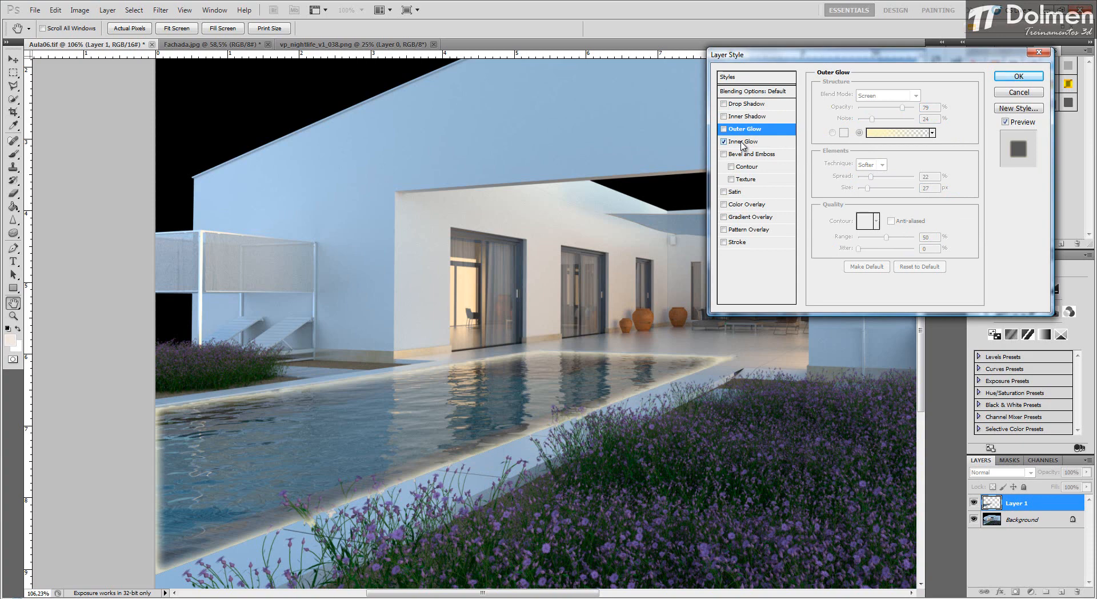
pyautogui.click(742, 142)
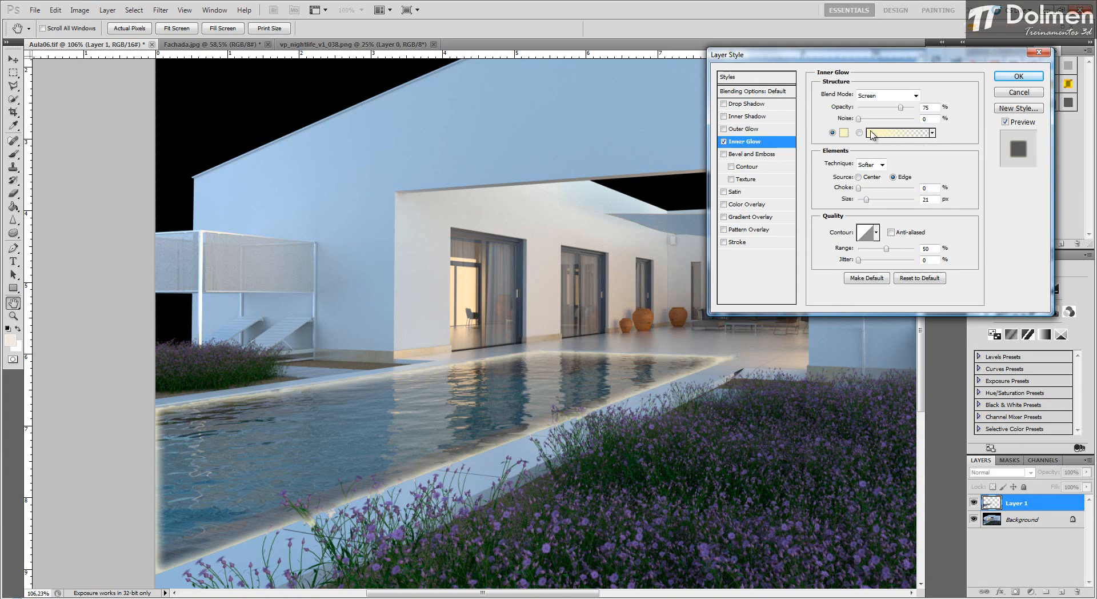
pyautogui.moveTo(860, 121); pyautogui.dragTo(894, 108)
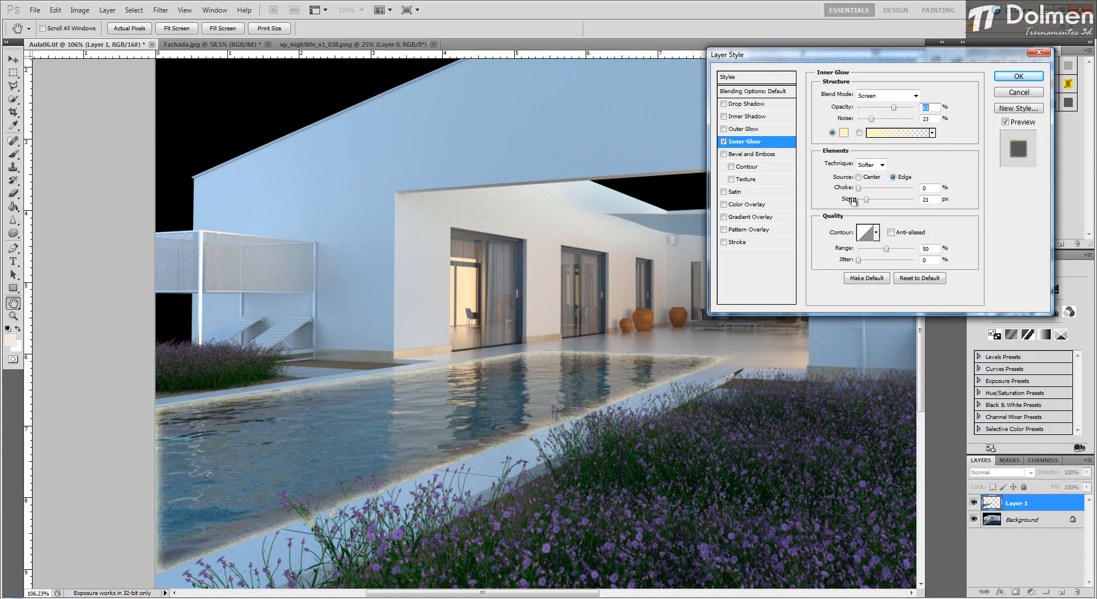
pyautogui.moveTo(859, 188); pyautogui.dragTo(900, 189)
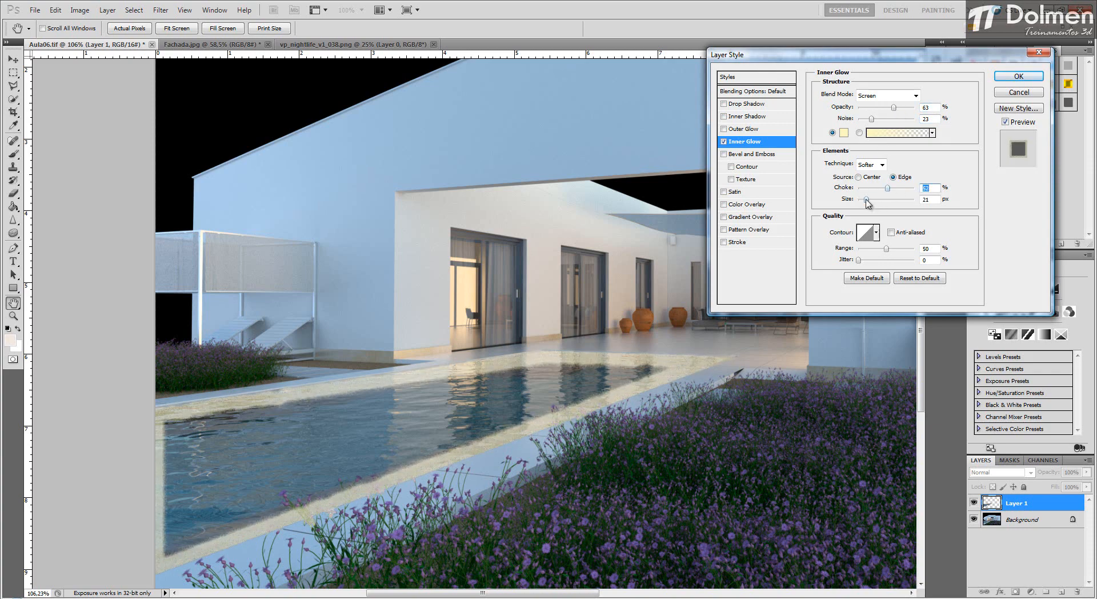
pyautogui.moveTo(867, 199)
pyautogui.mouseDown()
pyautogui.moveTo(903, 198)
pyautogui.moveTo(864, 199)
pyautogui.mouseUp()
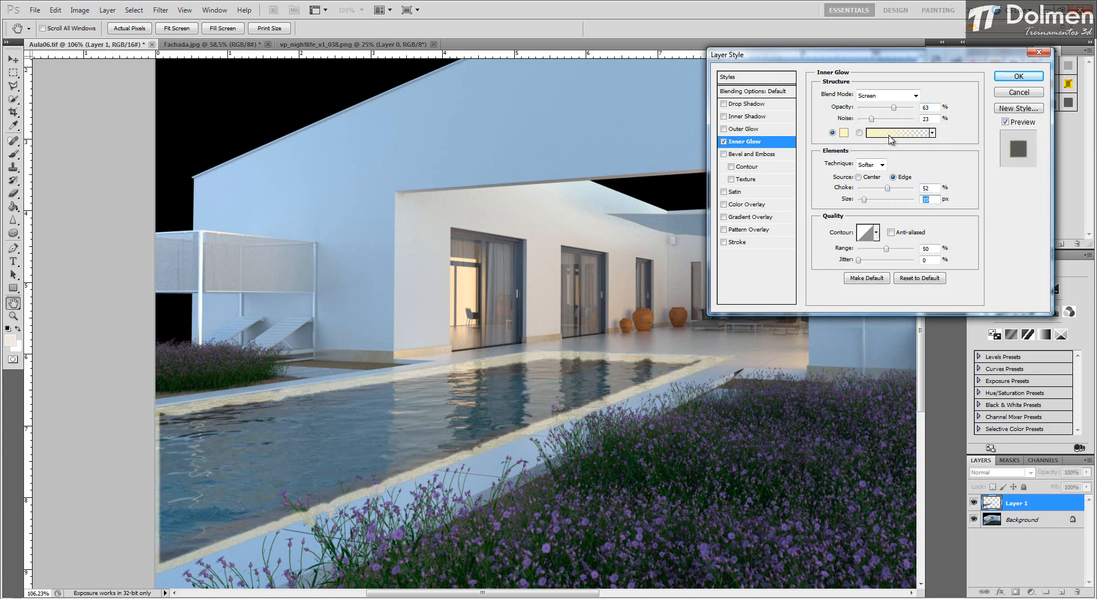
pyautogui.moveTo(893, 108); pyautogui.dragTo(874, 112)
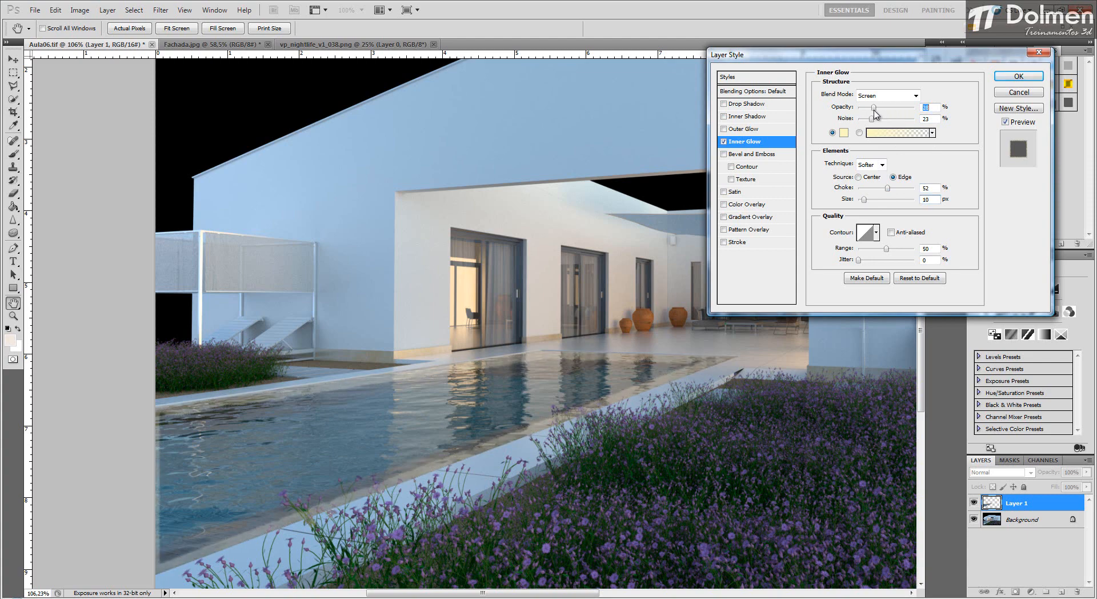
# Step: Replace the inner glow with an upward Bevel and Emboss: 93% depth, 16 px size, 2 px soften, 144° angle and 16° altitude
pyautogui.click(724, 142)
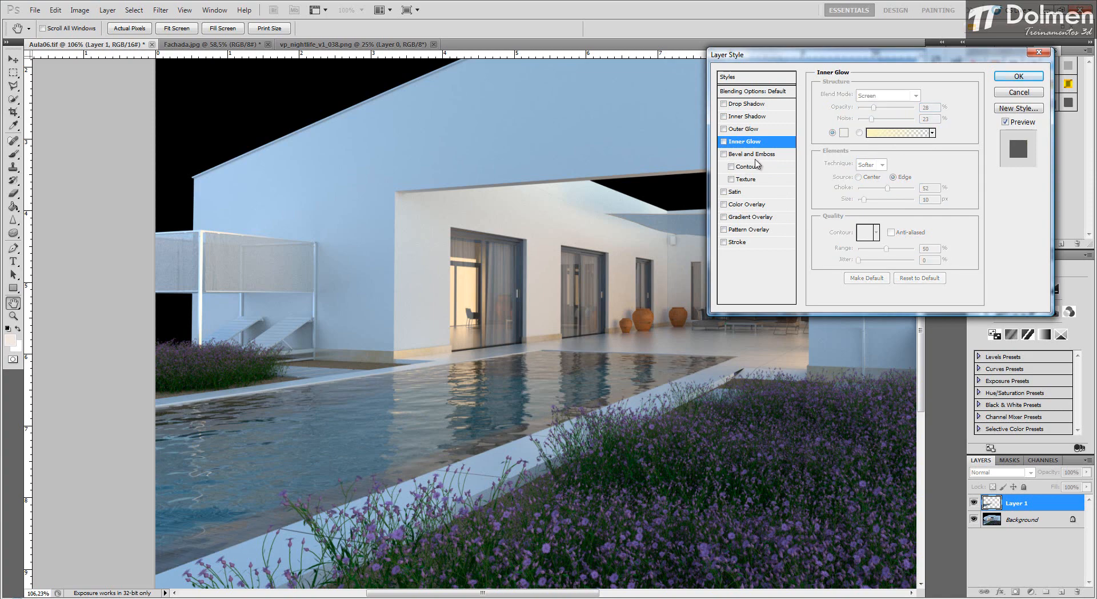
pyautogui.click(724, 155)
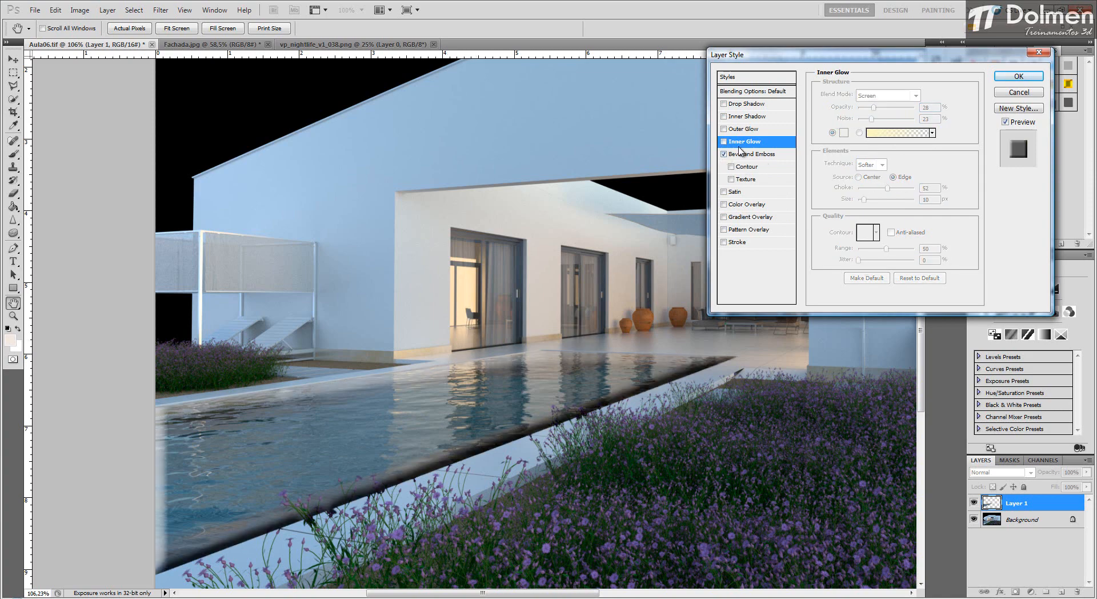
pyautogui.click(743, 153)
pyautogui.moveTo(868, 121)
pyautogui.mouseDown()
pyautogui.moveTo(903, 125)
pyautogui.moveTo(868, 128)
pyautogui.mouseUp()
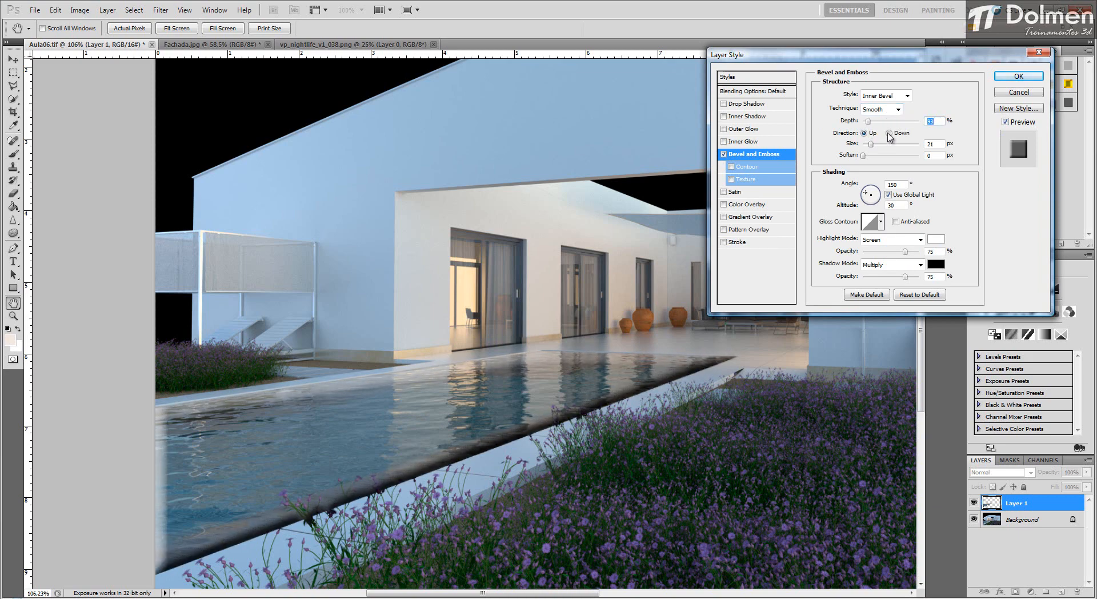
pyautogui.click(889, 134)
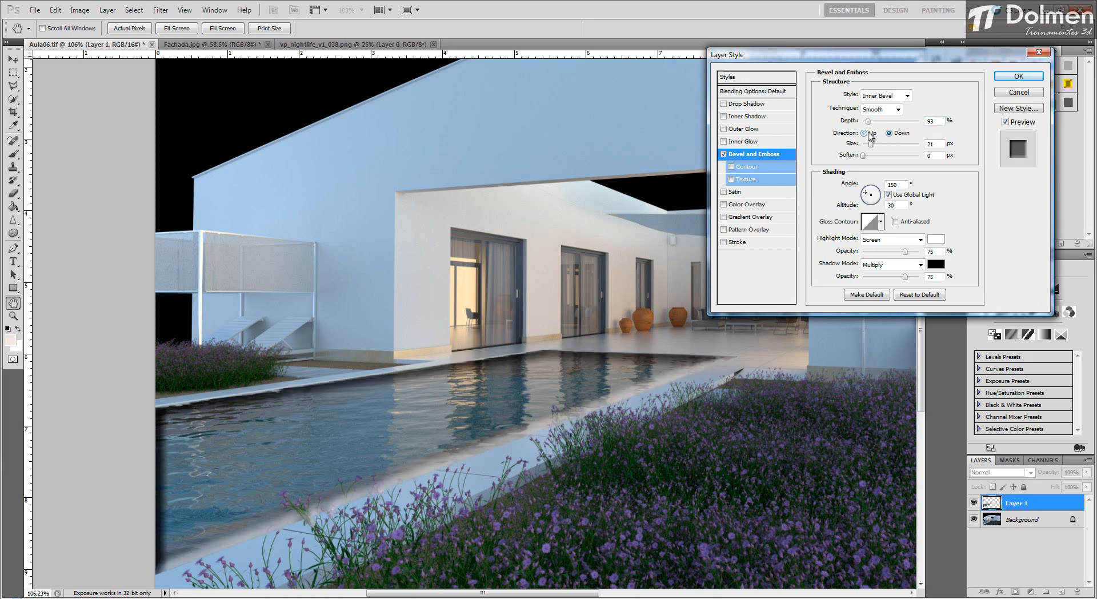
pyautogui.click(864, 133)
pyautogui.moveTo(873, 150); pyautogui.dragTo(864, 190)
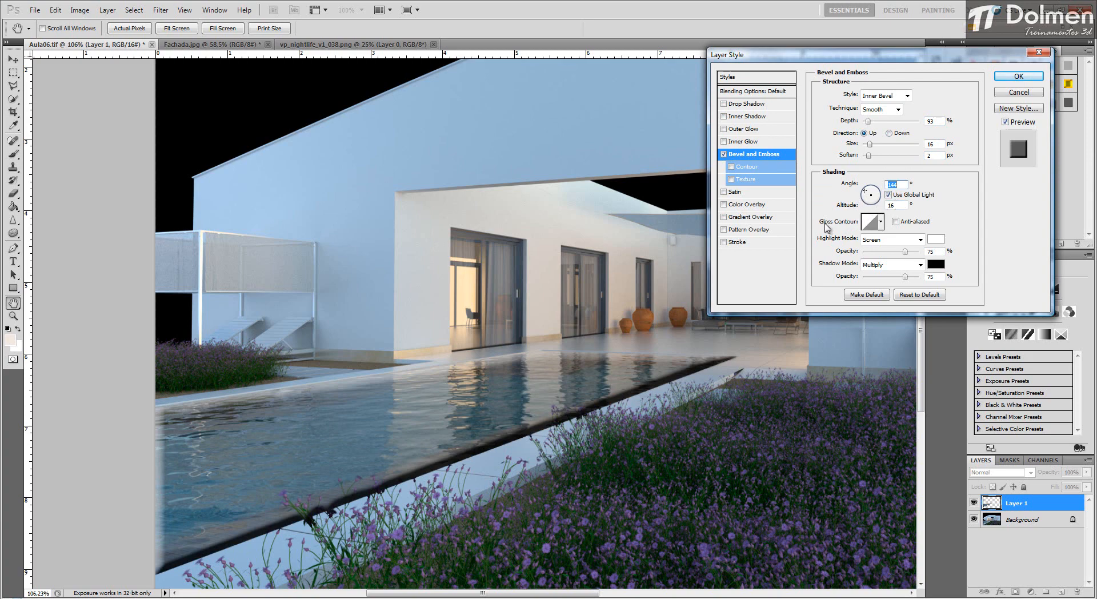
# Step: Keep the bevel's highlight mode on Screen and set its highlight opacity to 79% and shadow opacity to 23%
pyautogui.click(904, 241)
pyautogui.click(903, 243)
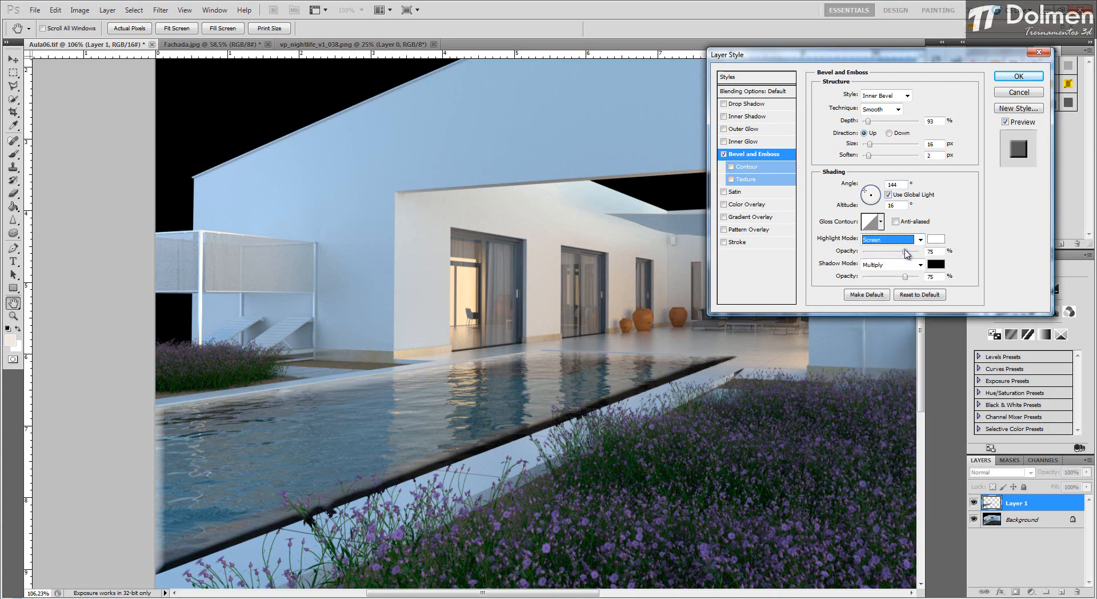
pyautogui.moveTo(905, 253); pyautogui.dragTo(889, 255)
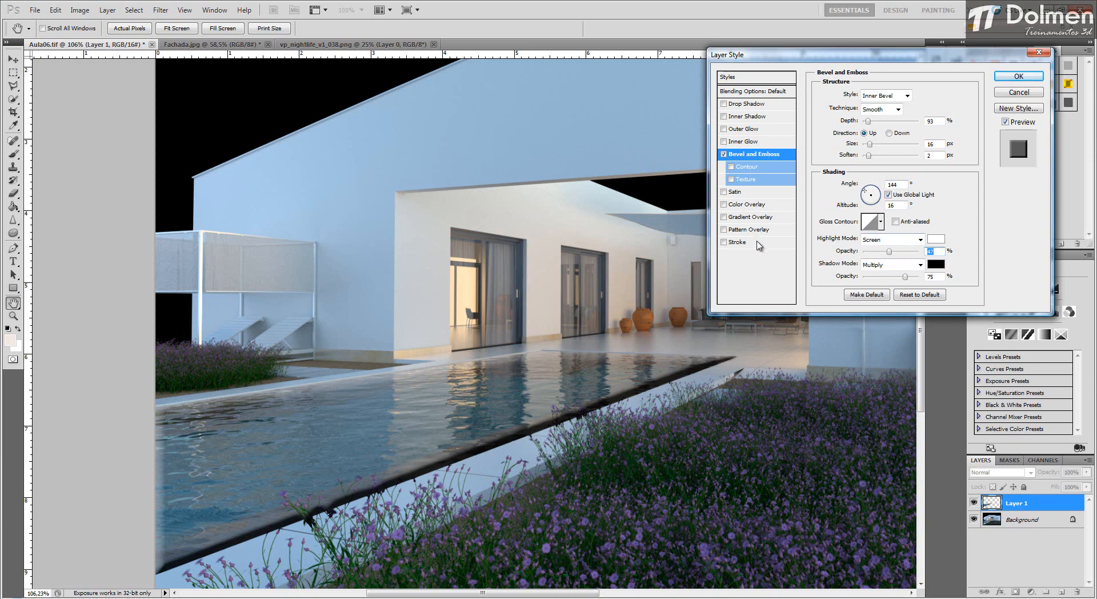
pyautogui.moveTo(889, 252); pyautogui.dragTo(876, 277)
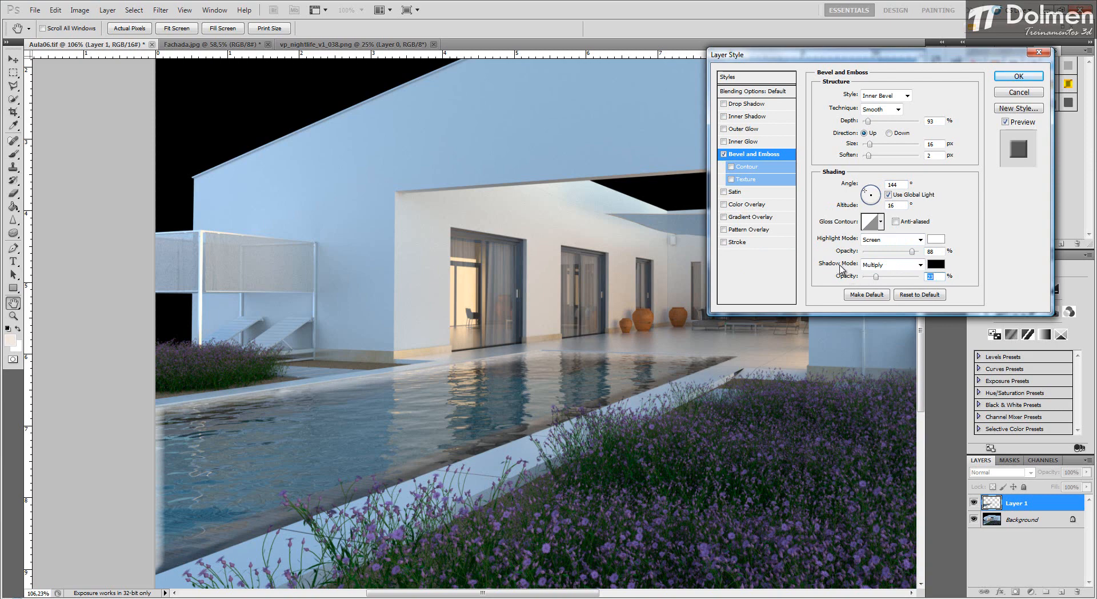
pyautogui.moveTo(878, 278); pyautogui.dragTo(897, 280)
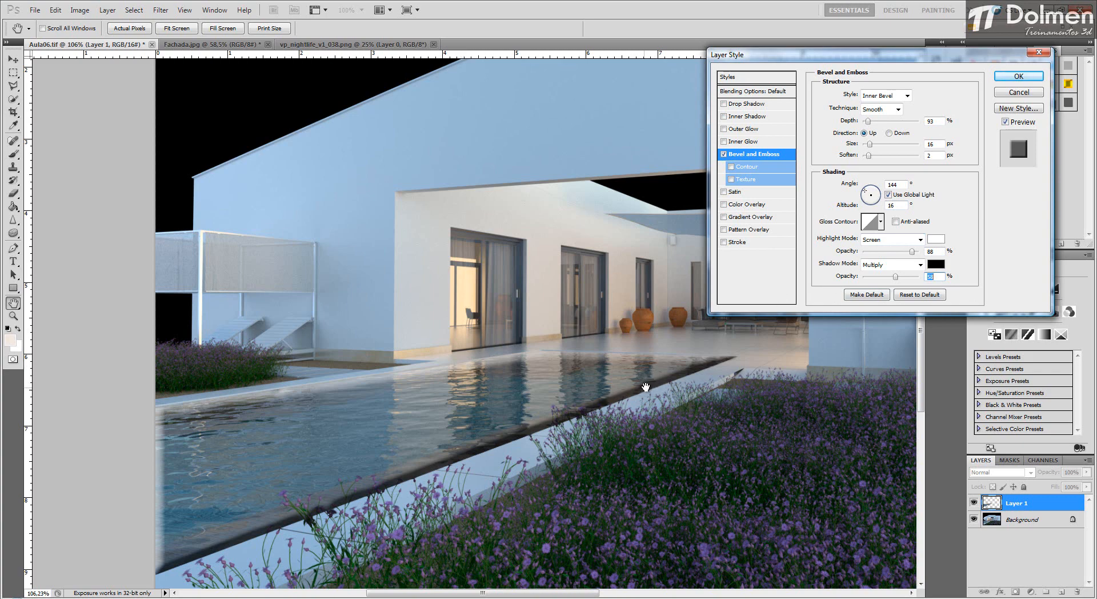
pyautogui.moveTo(895, 277); pyautogui.dragTo(907, 255)
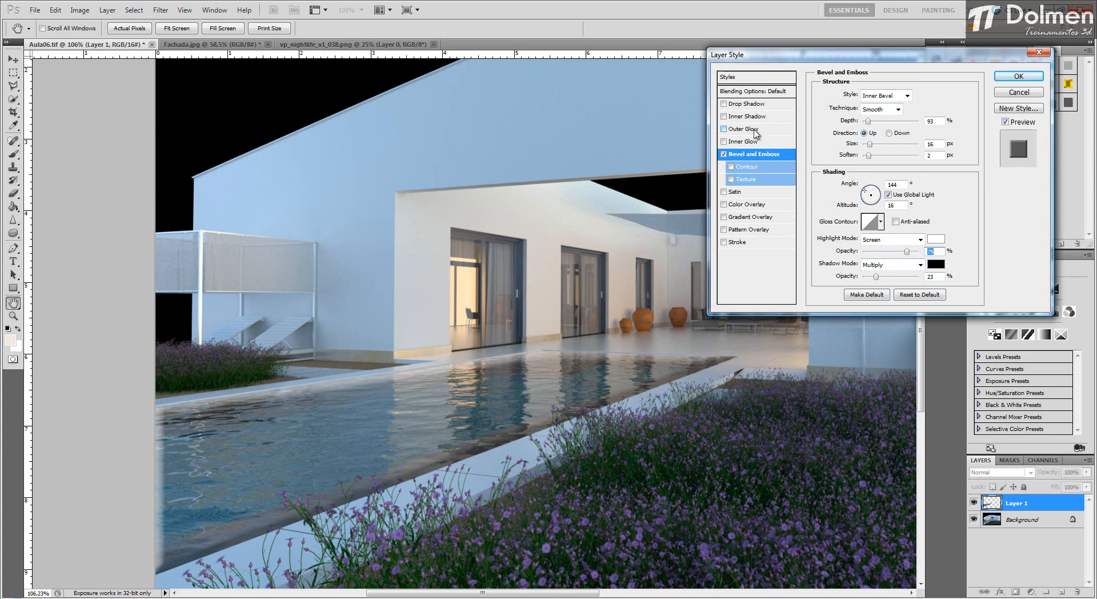
# Step: Test the bevel's Contour option on and off, and add a Texture using the second pattern in the library
pyautogui.click(732, 167)
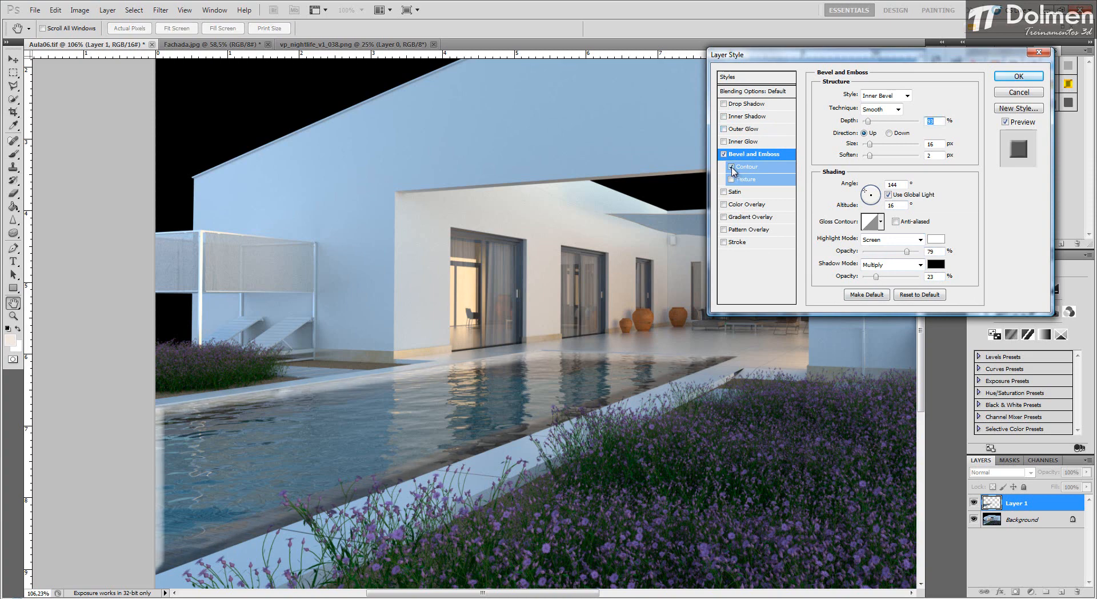
pyautogui.click(731, 167)
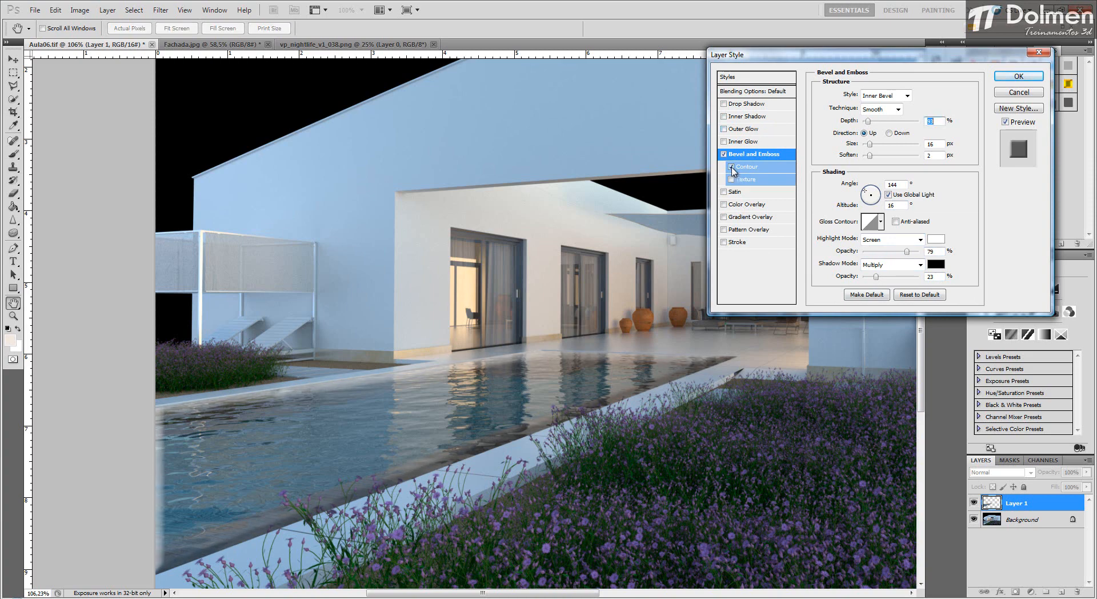
pyautogui.click(732, 179)
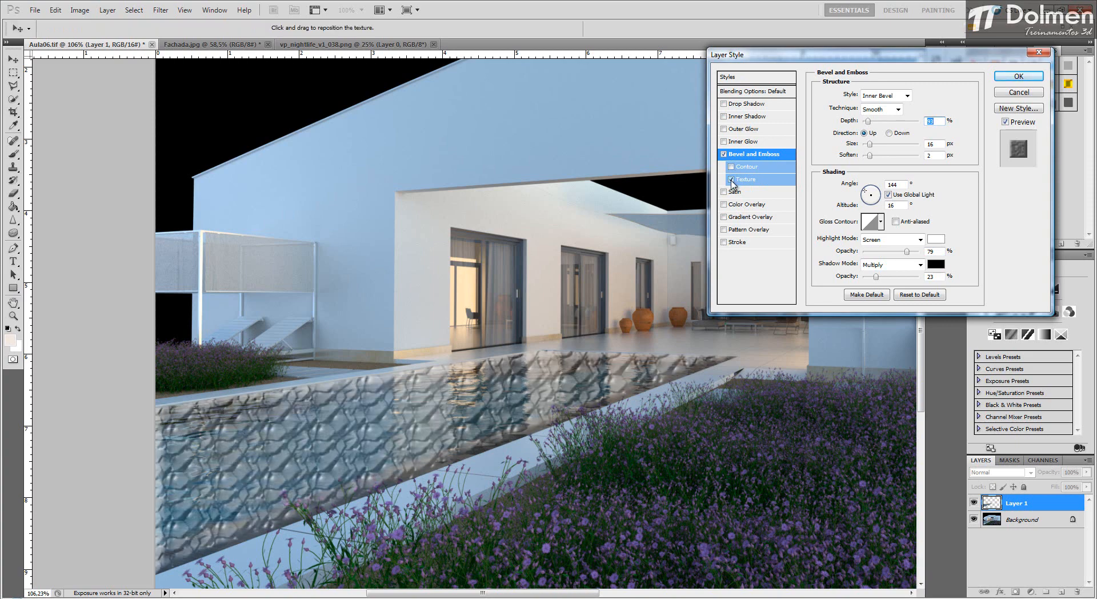
pyautogui.click(756, 181)
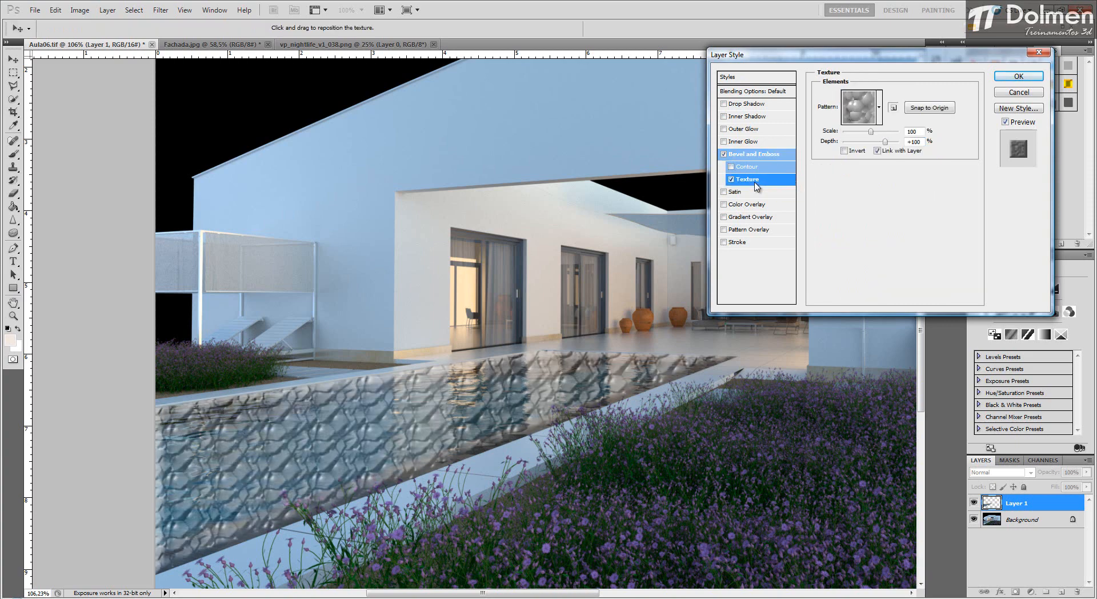
pyautogui.click(879, 107)
pyautogui.click(824, 143)
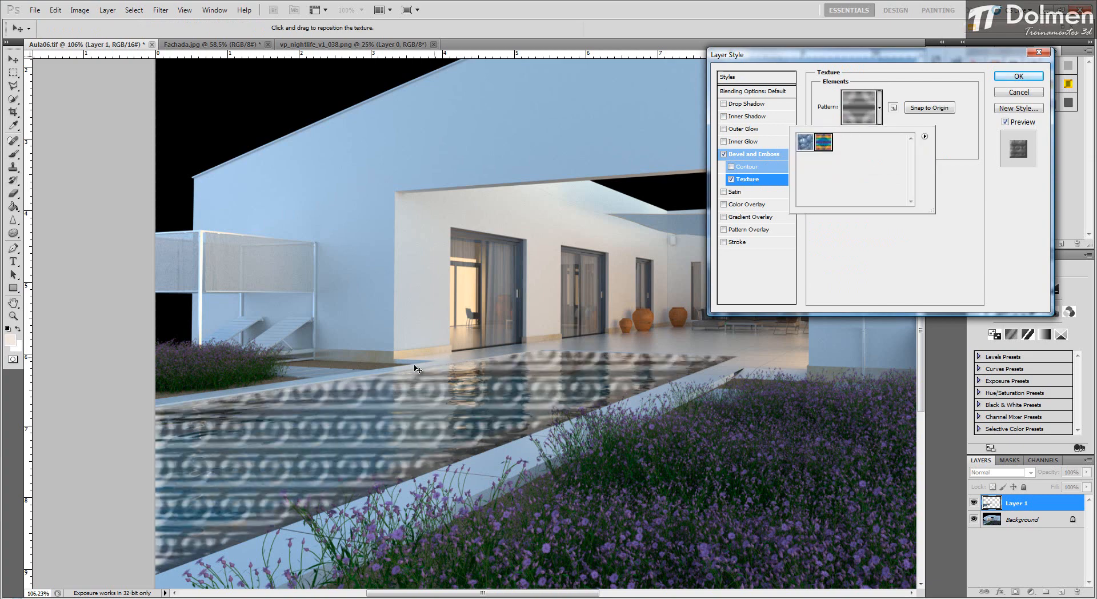
pyautogui.click(888, 254)
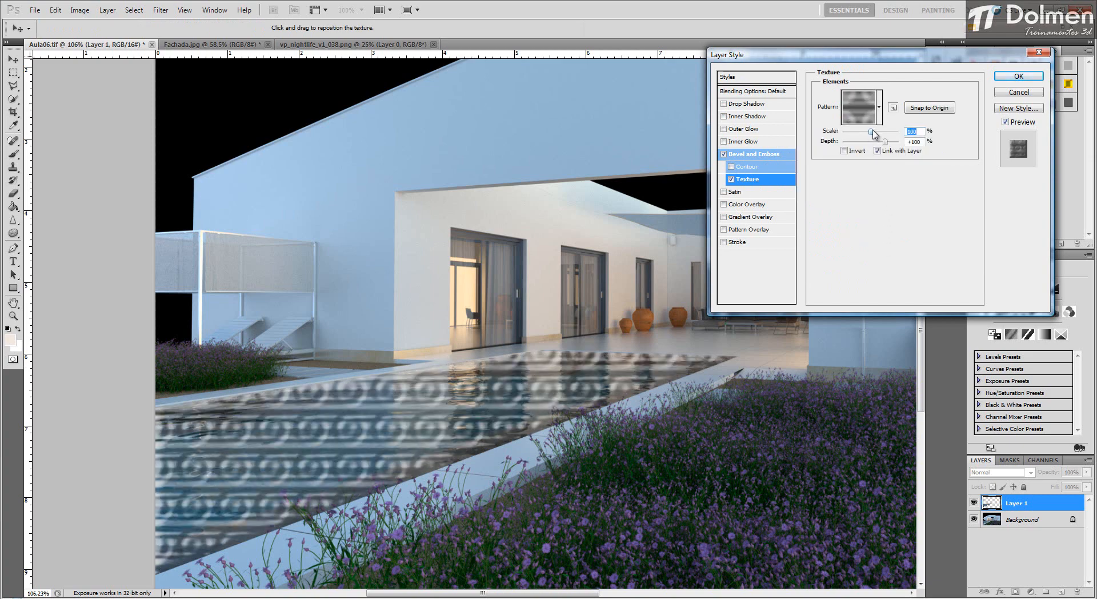
# Step: Set the bevel texture's scale to 19% and its depth to -14%, turn the texture off and return to the Bevel and Emboss settings
pyautogui.moveTo(873, 132)
pyautogui.mouseDown()
pyautogui.moveTo(847, 138)
pyautogui.moveTo(871, 150)
pyautogui.mouseUp()
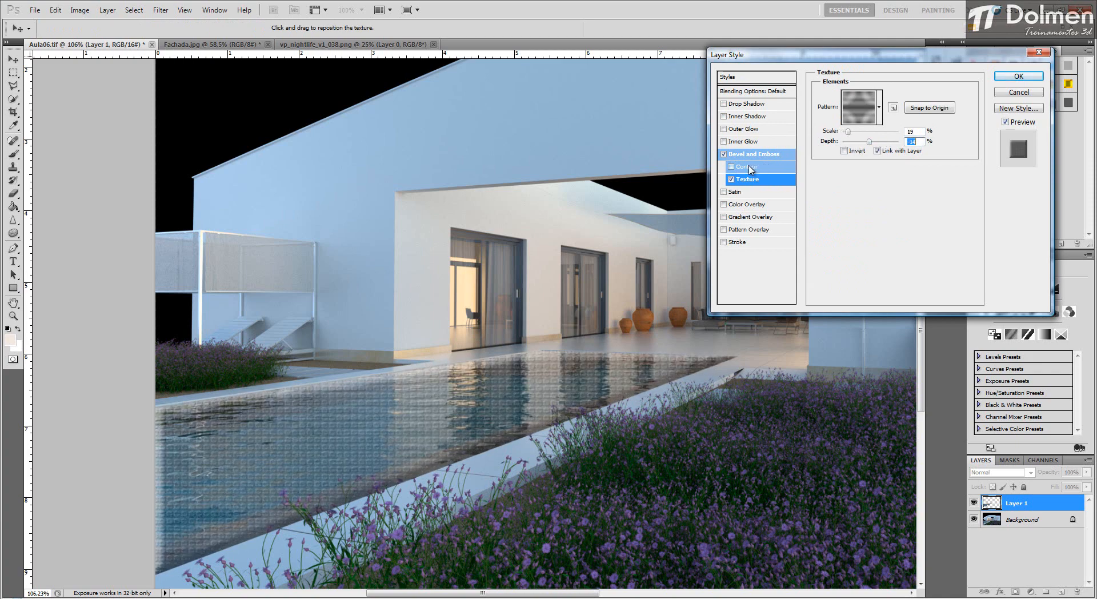
pyautogui.click(731, 180)
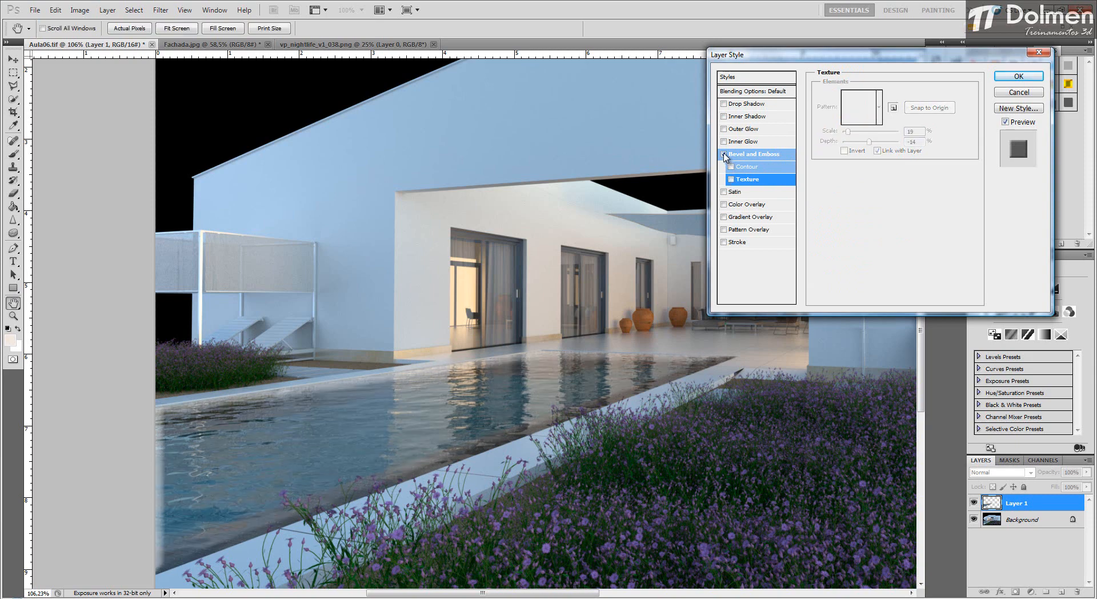
pyautogui.click(745, 156)
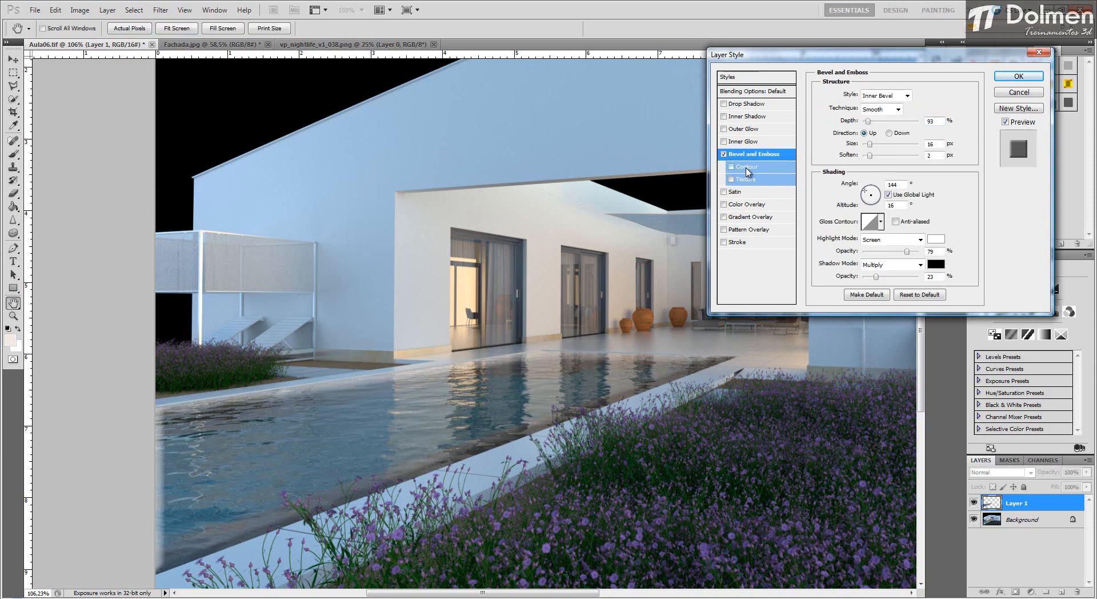
# Step: Try the bevel's Contour with a 69% range, and turn off both Bevel and Emboss and its contour
pyautogui.click(746, 168)
pyautogui.moveTo(874, 115)
pyautogui.mouseDown()
pyautogui.moveTo(890, 121)
pyautogui.moveTo(834, 128)
pyautogui.moveTo(900, 128)
pyautogui.moveTo(888, 129)
pyautogui.mouseUp()
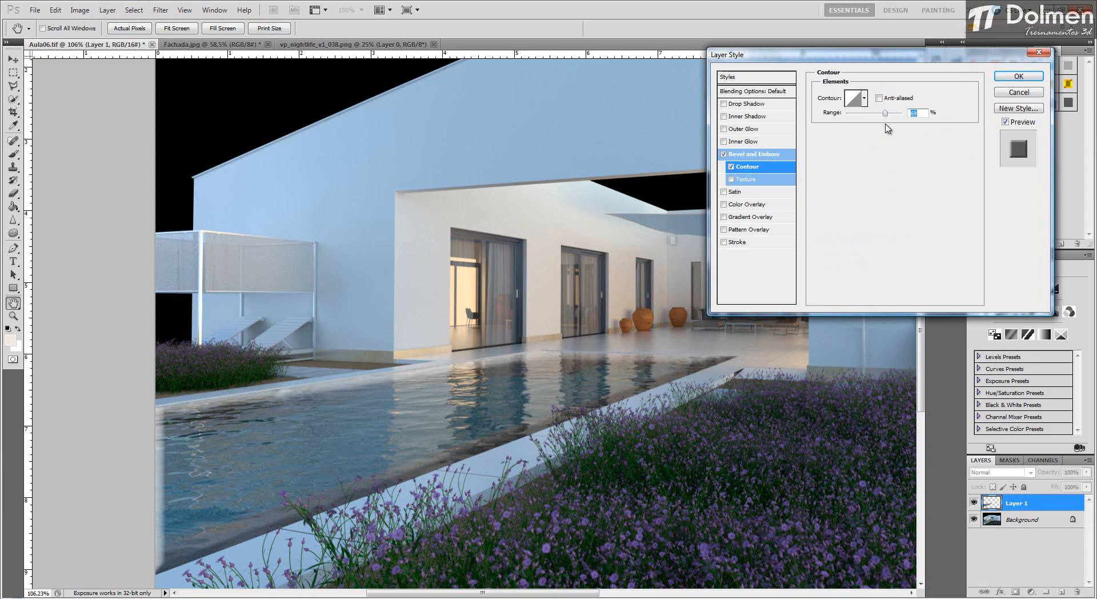
pyautogui.click(723, 154)
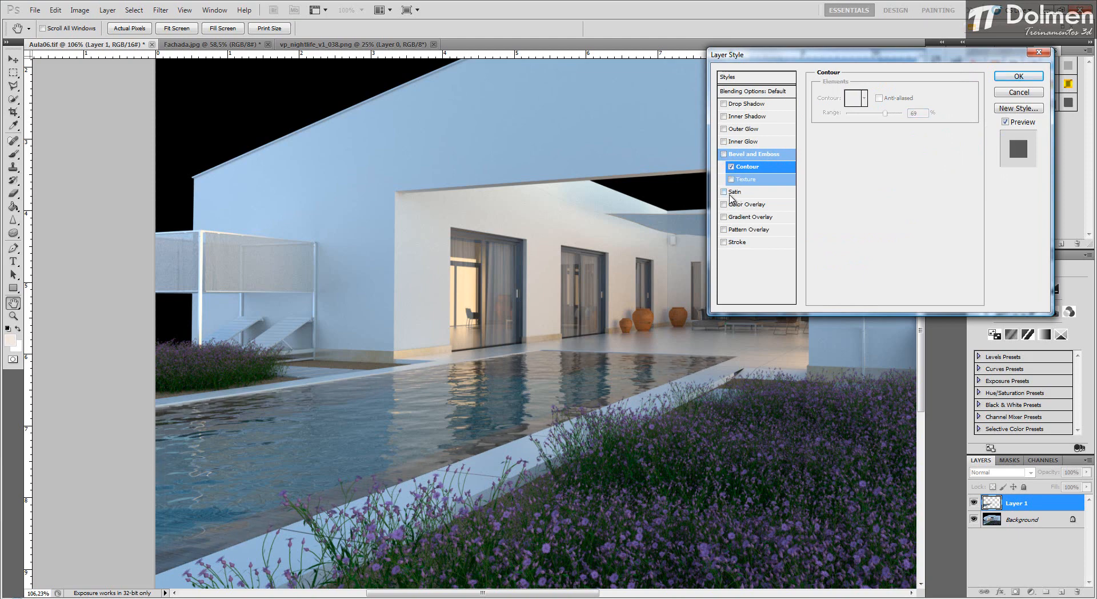
pyautogui.click(731, 166)
# Step: Apply a Satin effect to the pool layer with 23% opacity, 6° angle and 37 px distance
pyautogui.click(724, 192)
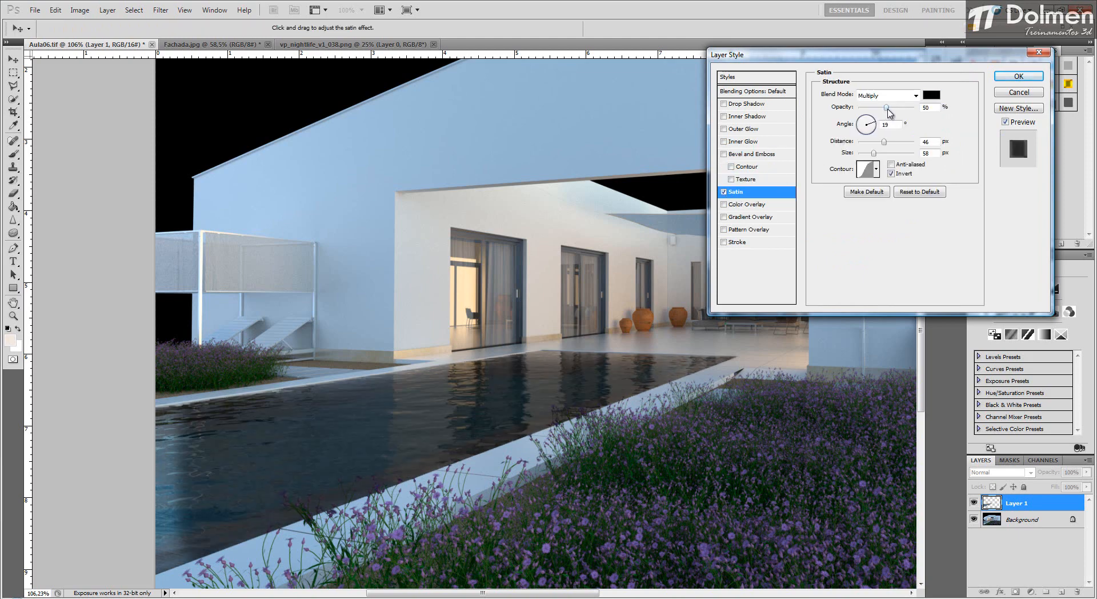
pyautogui.moveTo(887, 108); pyautogui.dragTo(921, 113)
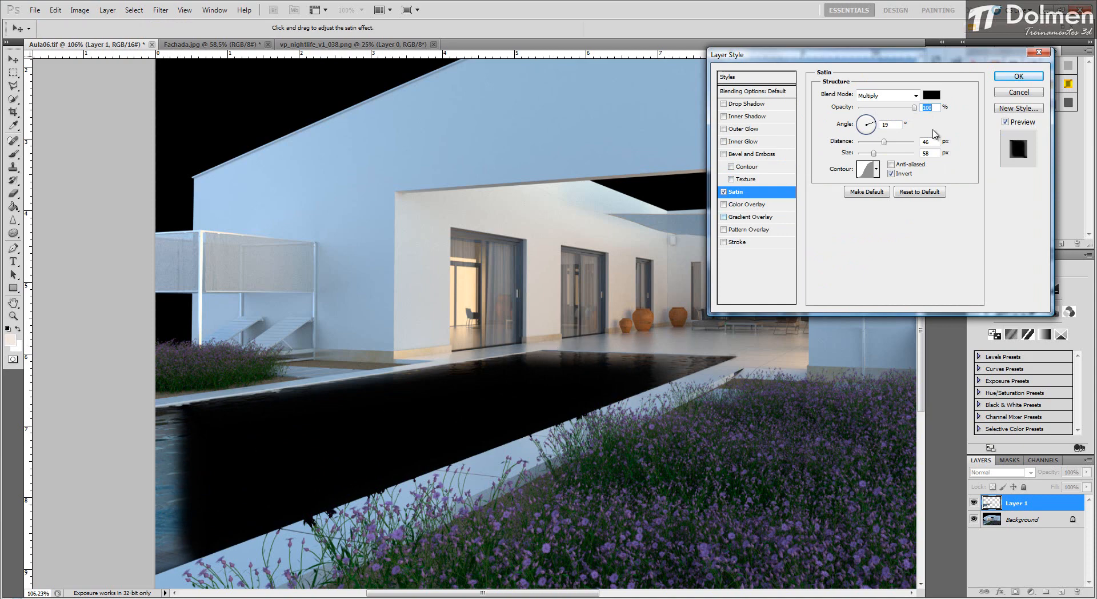
pyautogui.moveTo(884, 145); pyautogui.dragTo(858, 147)
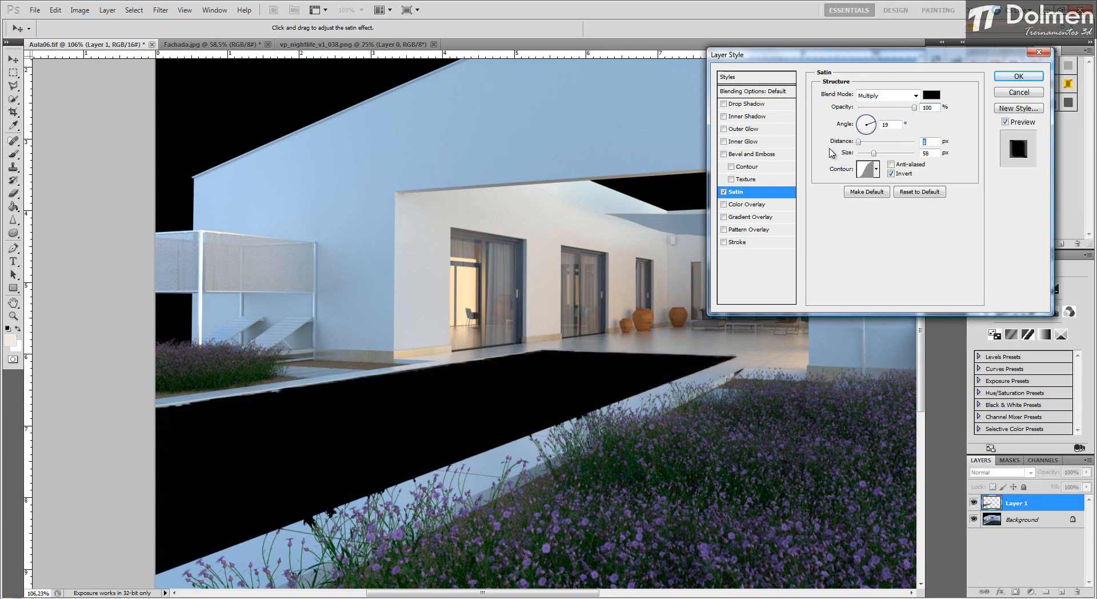
pyautogui.click(878, 142)
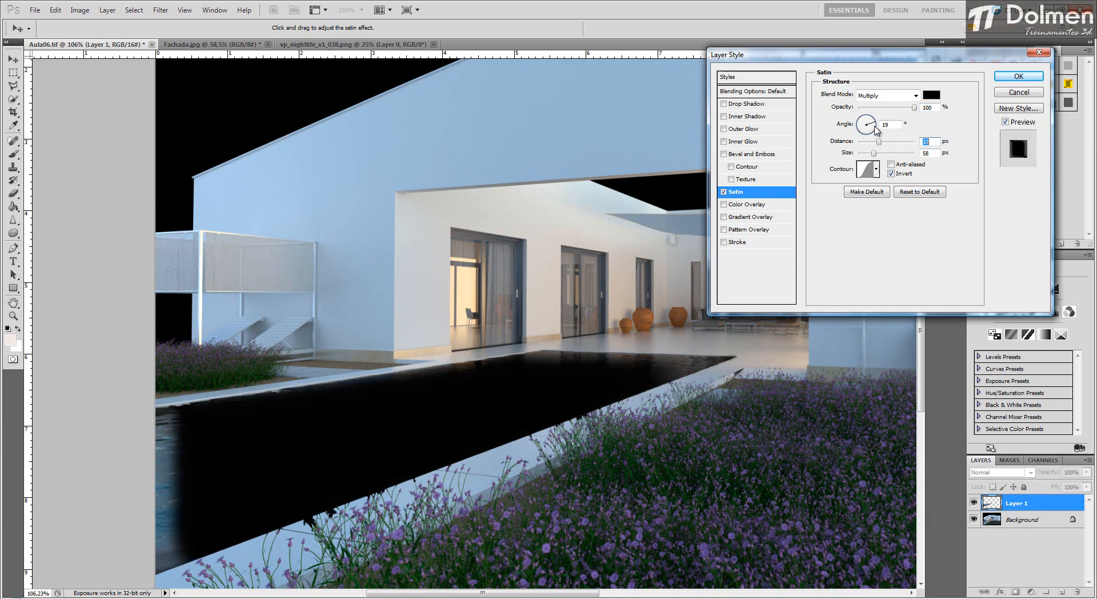
pyautogui.moveTo(876, 128)
pyautogui.mouseDown()
pyautogui.moveTo(855, 130)
pyautogui.moveTo(865, 140)
pyautogui.moveTo(873, 115)
pyautogui.mouseUp()
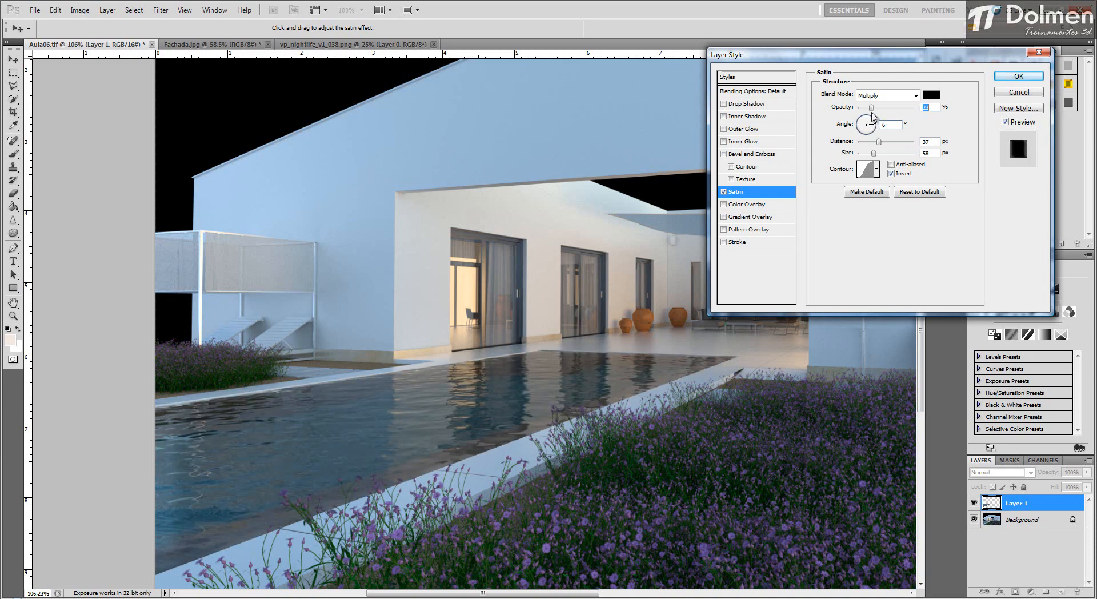
# Step: Set the satin's size to 139 px and its distance to 47 px, and turn the Satin effect off
pyautogui.moveTo(874, 153); pyautogui.dragTo(896, 143)
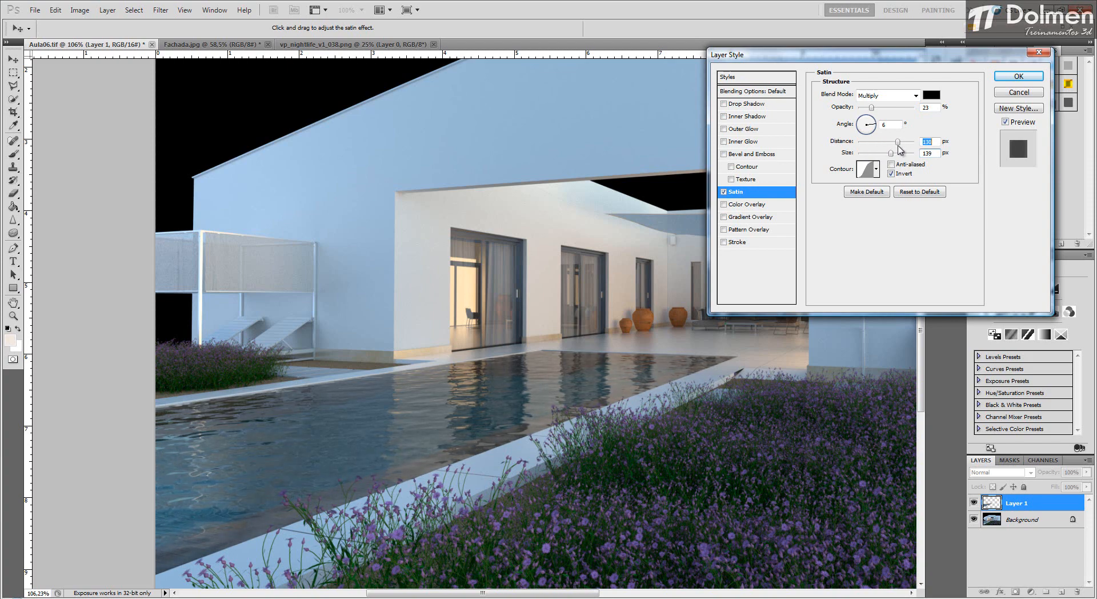
pyautogui.moveTo(887, 142); pyautogui.dragTo(884, 142)
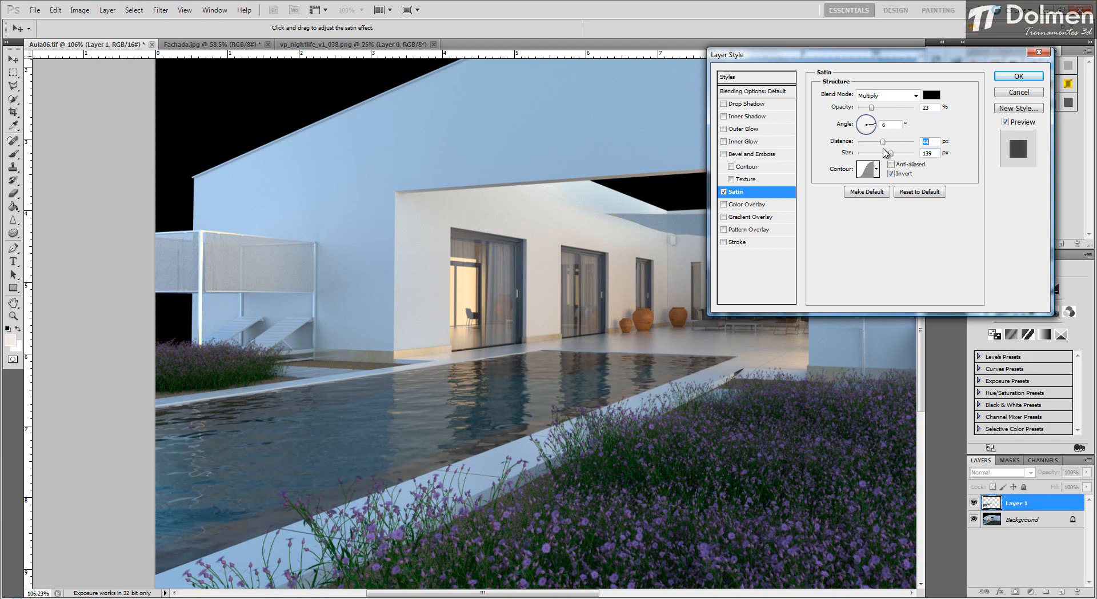
pyautogui.click(723, 192)
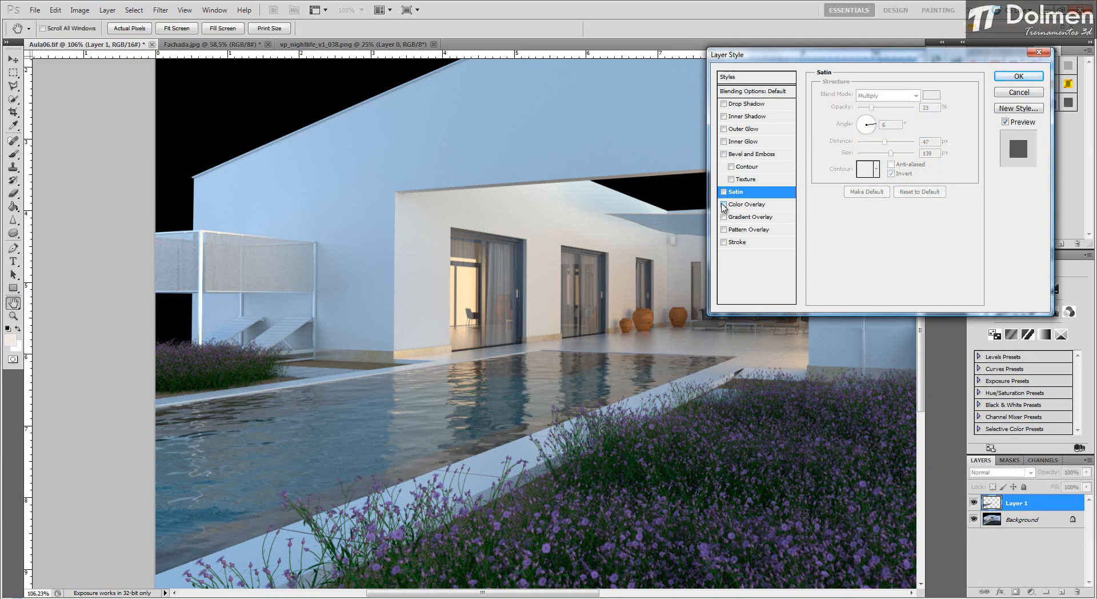
# Step: Try a Color Overlay on the pool layer, preview colour #baa7a7, cancel the colour change and turn the overlay off
pyautogui.click(724, 204)
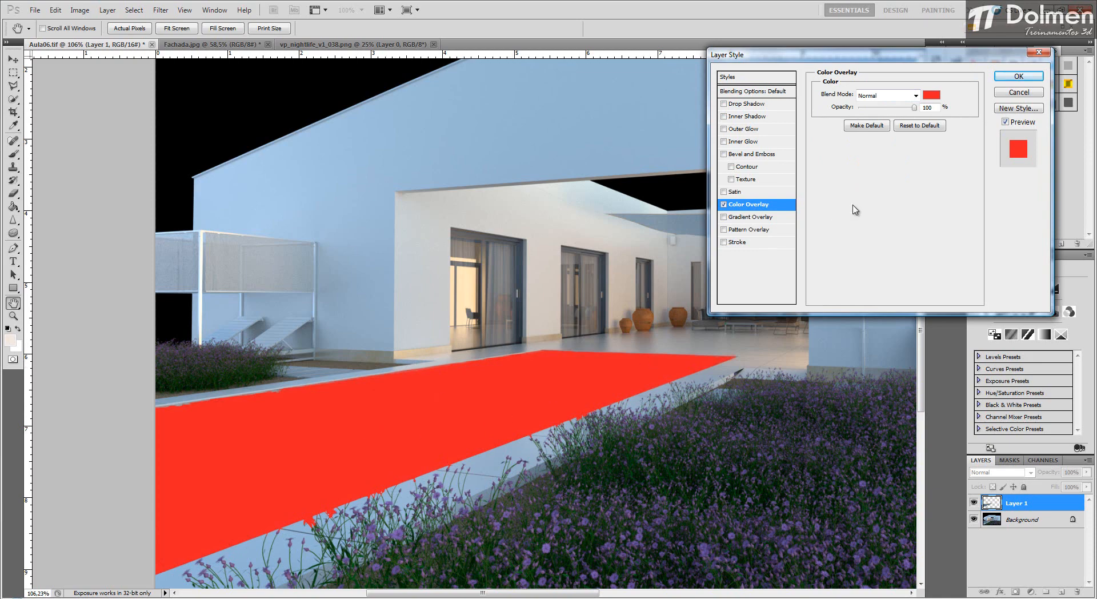
pyautogui.moveTo(913, 107)
pyautogui.mouseDown()
pyautogui.moveTo(886, 115)
pyautogui.moveTo(926, 116)
pyautogui.mouseUp()
pyautogui.click(931, 95)
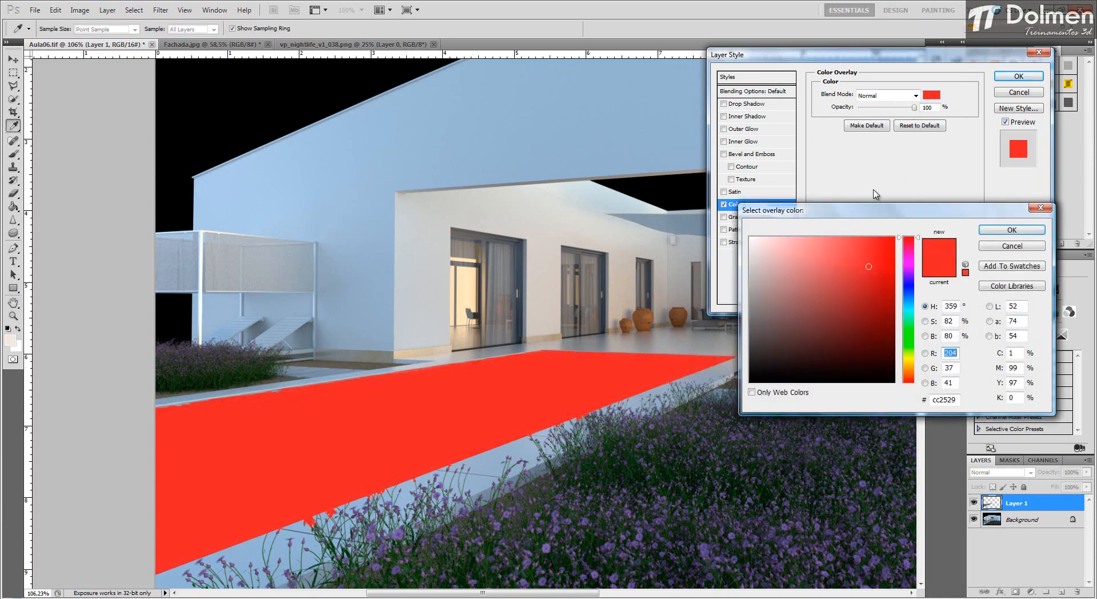
pyautogui.click(803, 277)
pyautogui.moveTo(803, 301)
pyautogui.mouseDown()
pyautogui.moveTo(803, 345)
pyautogui.moveTo(764, 276)
pyautogui.mouseUp()
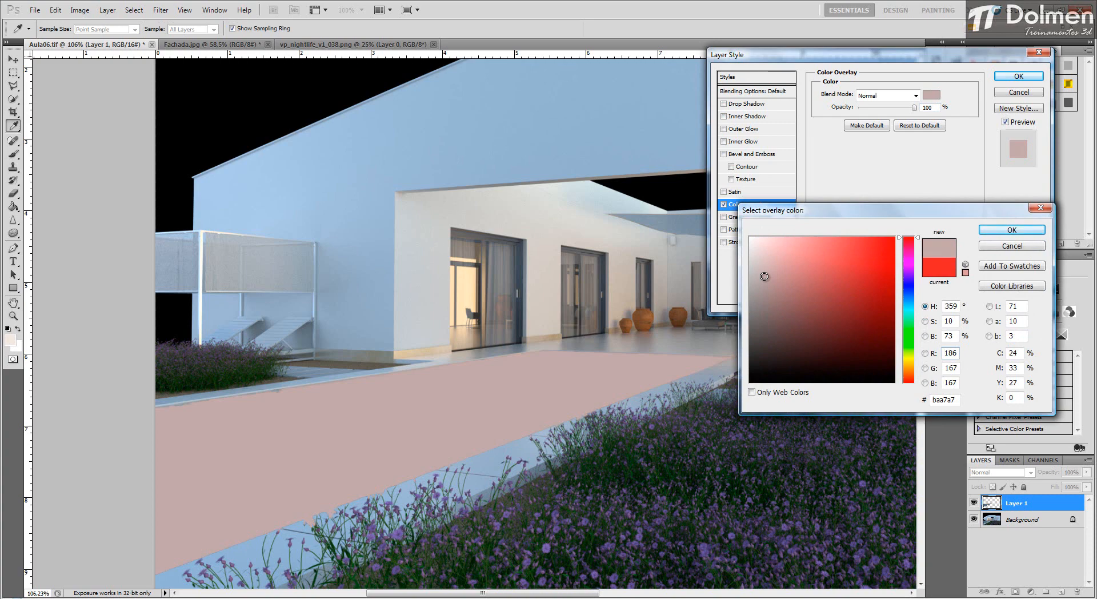
pyautogui.click(1011, 246)
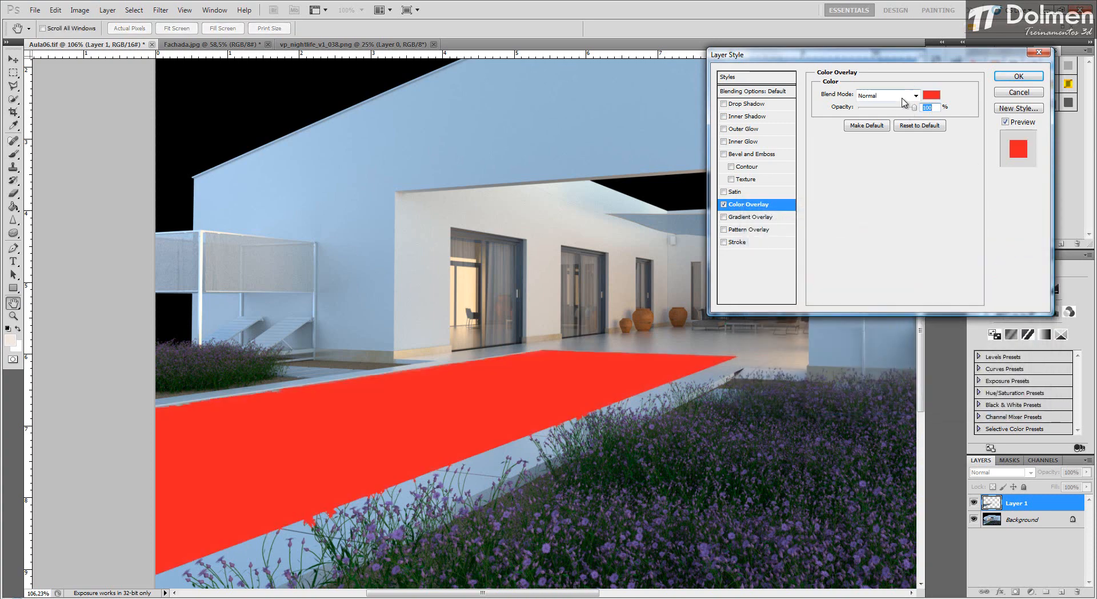
pyautogui.click(724, 205)
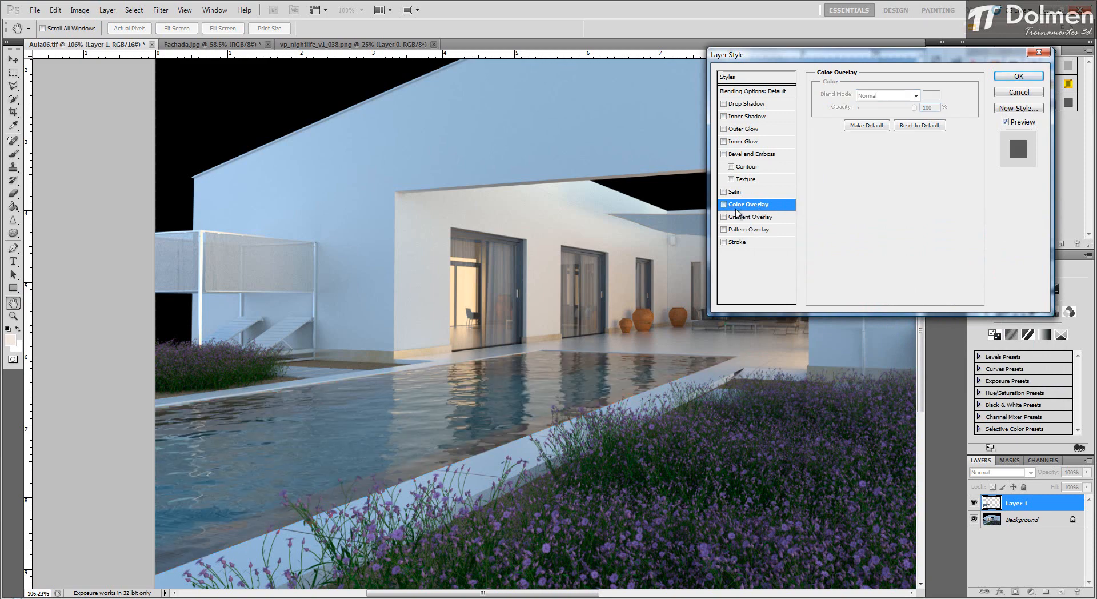
# Step: Apply a linear Gradient Overlay to the pool layer at a -156° angle and 34% opacity
pyautogui.click(724, 217)
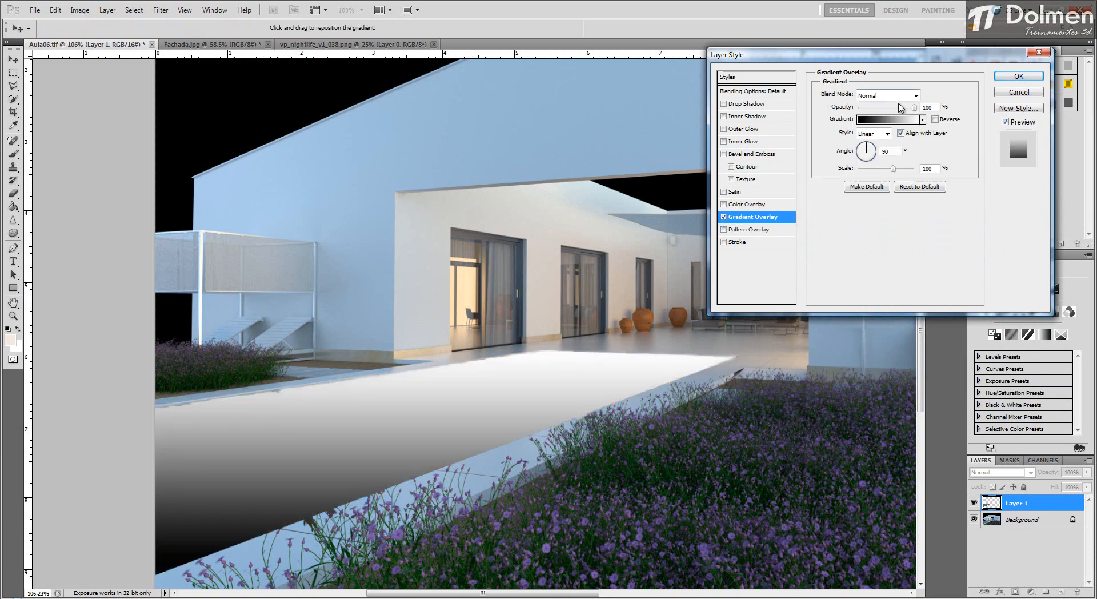
pyautogui.moveTo(913, 108); pyautogui.dragTo(889, 111)
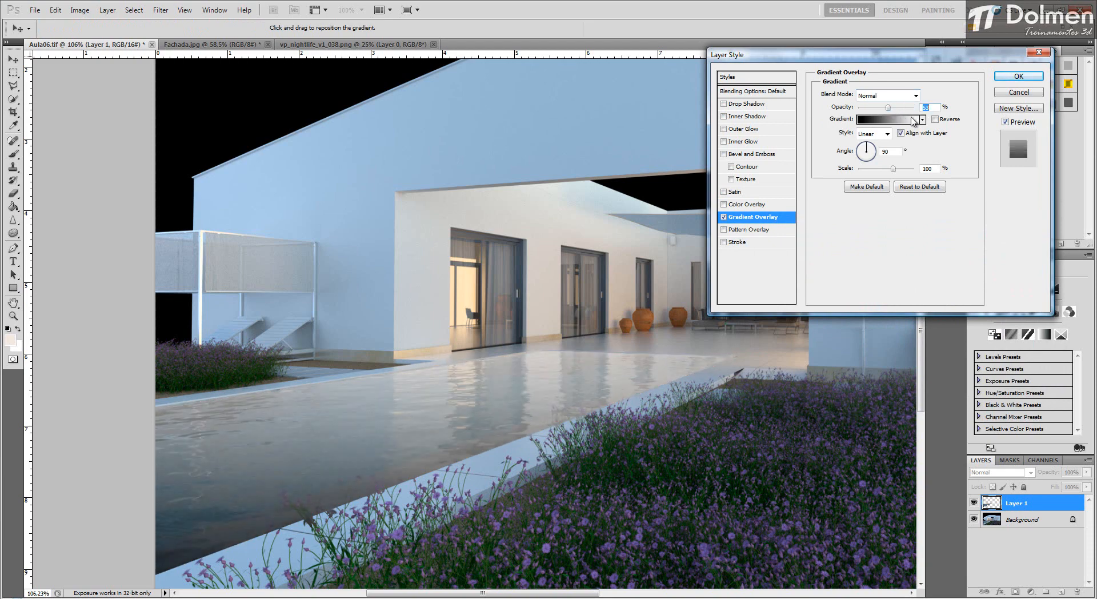
pyautogui.click(870, 153)
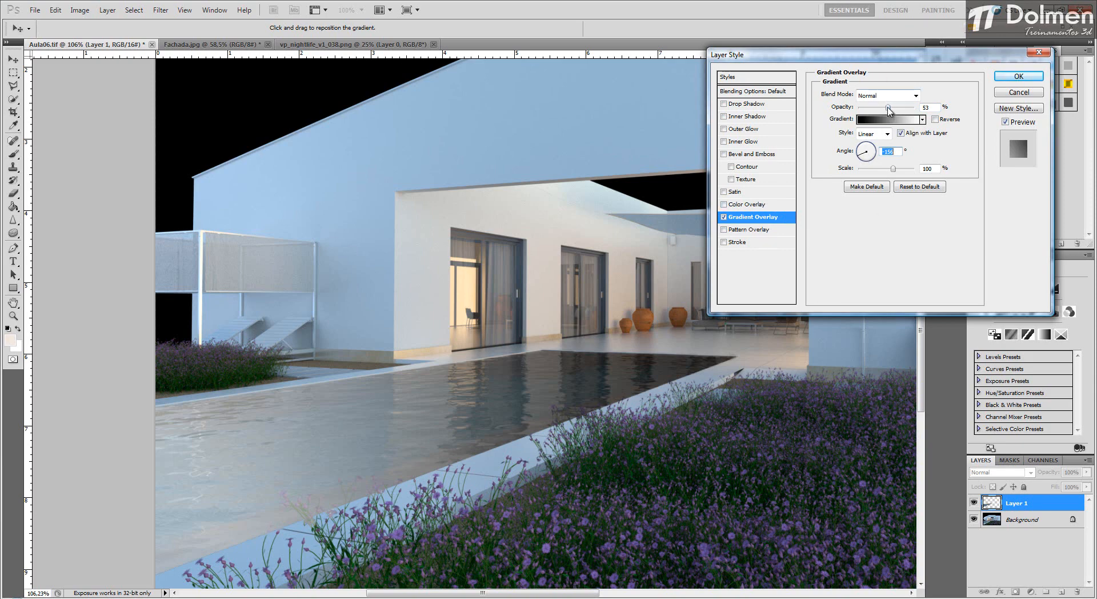
pyautogui.moveTo(893, 107); pyautogui.dragTo(875, 114)
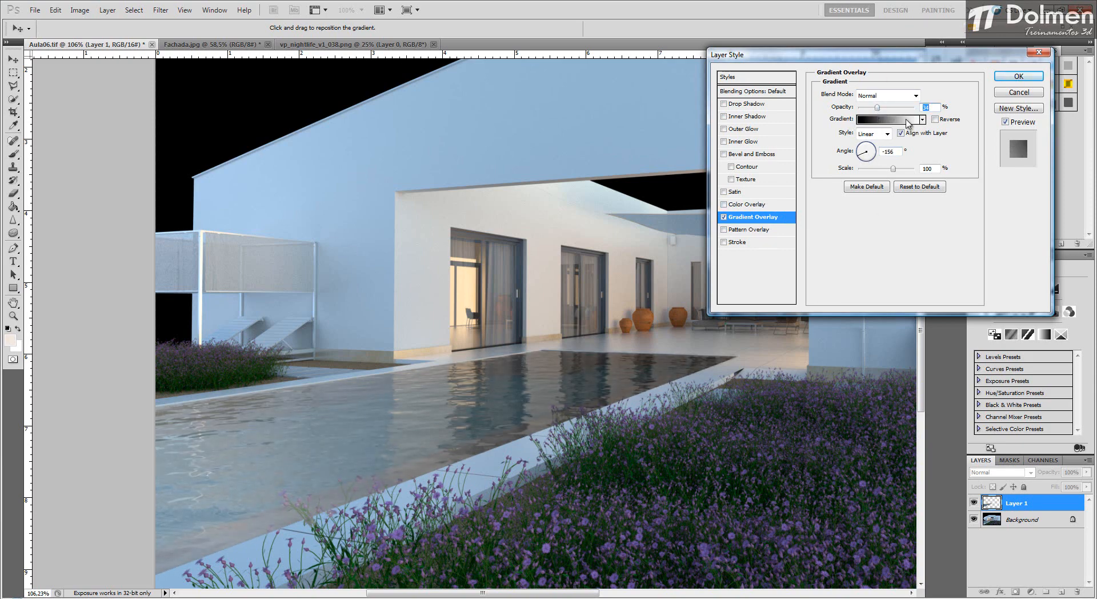
# Step: Try several preset gradients on the pool, settle on the blue, red and yellow one, and set the overlay's opacity to 8%
pyautogui.click(922, 119)
pyautogui.click(897, 142)
pyautogui.click(908, 143)
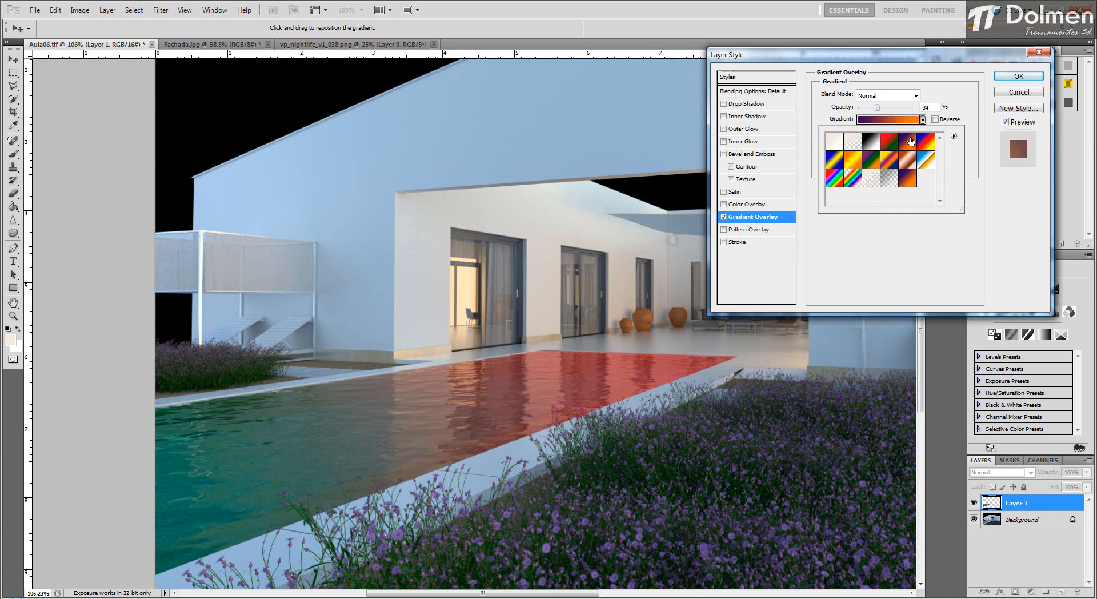
pyautogui.click(927, 143)
pyautogui.click(926, 160)
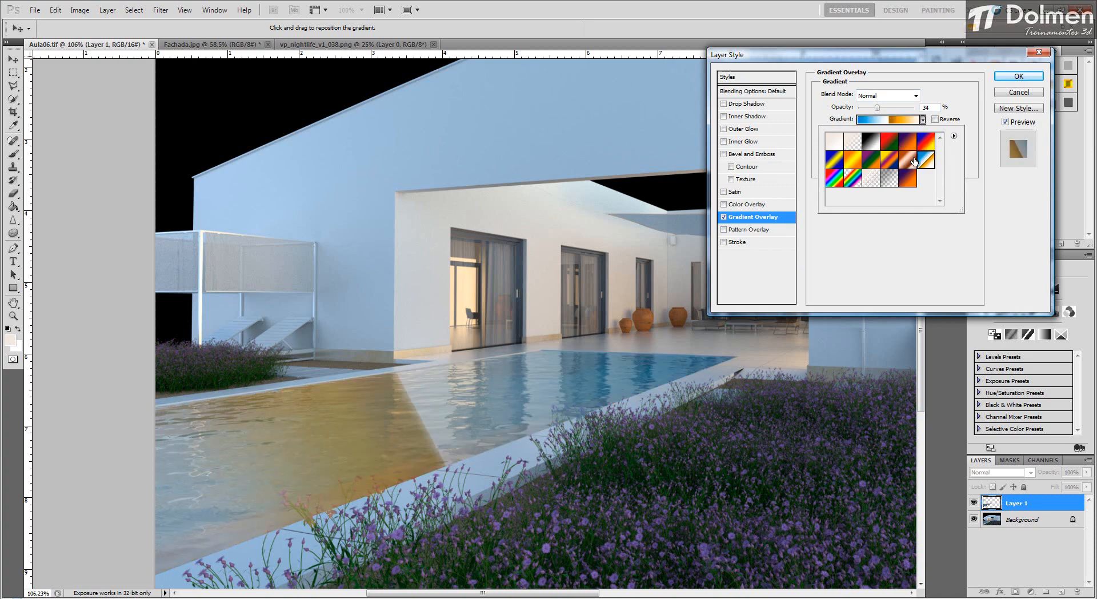
pyautogui.click(908, 159)
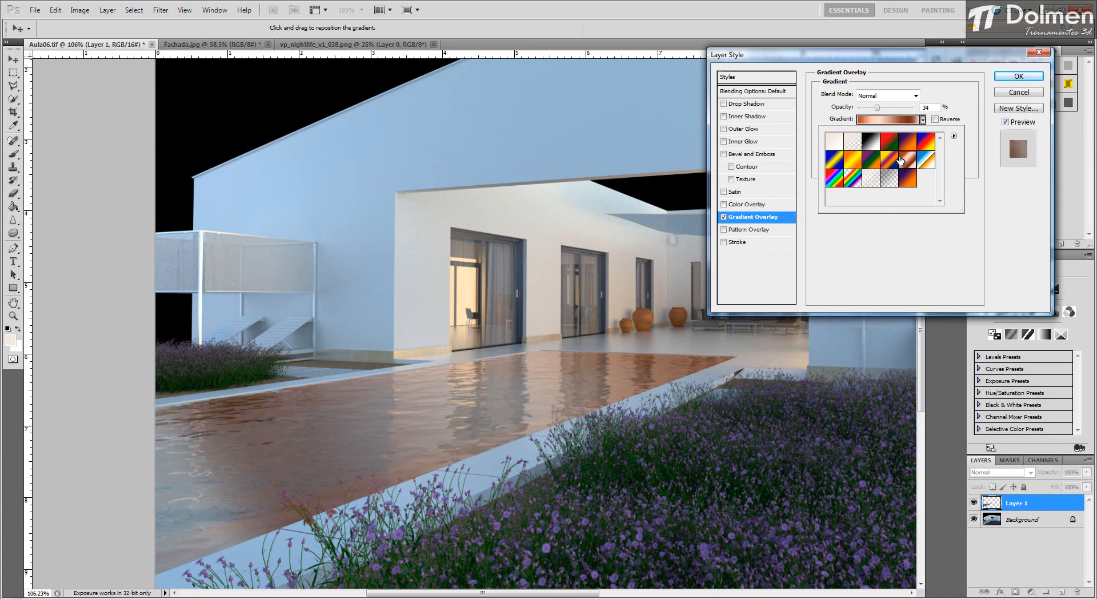
pyautogui.click(871, 160)
pyautogui.click(852, 160)
pyautogui.click(834, 160)
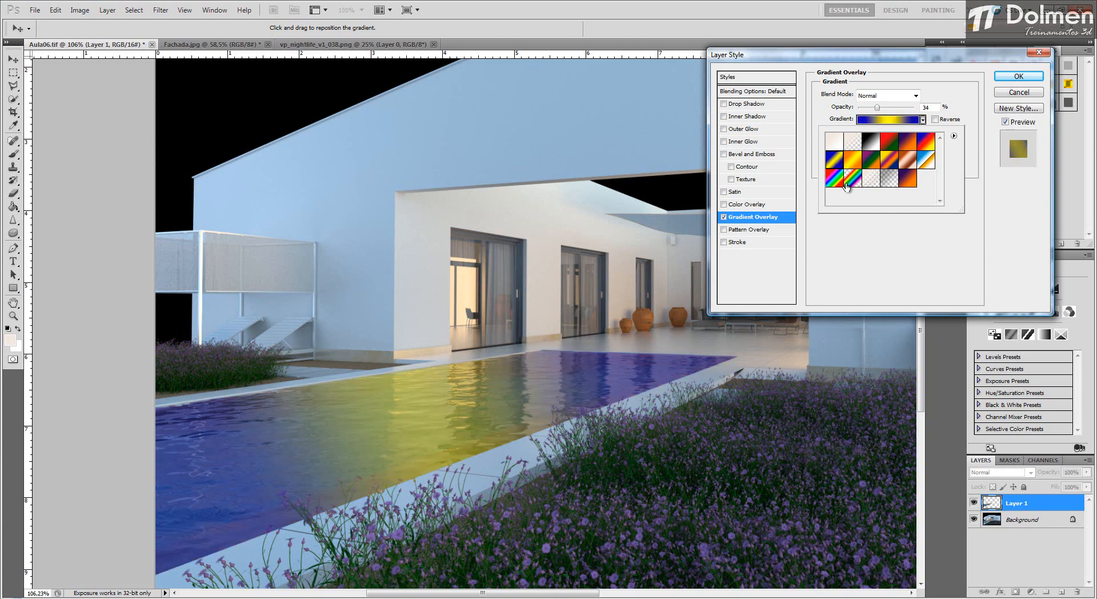
pyautogui.click(852, 182)
pyautogui.click(834, 178)
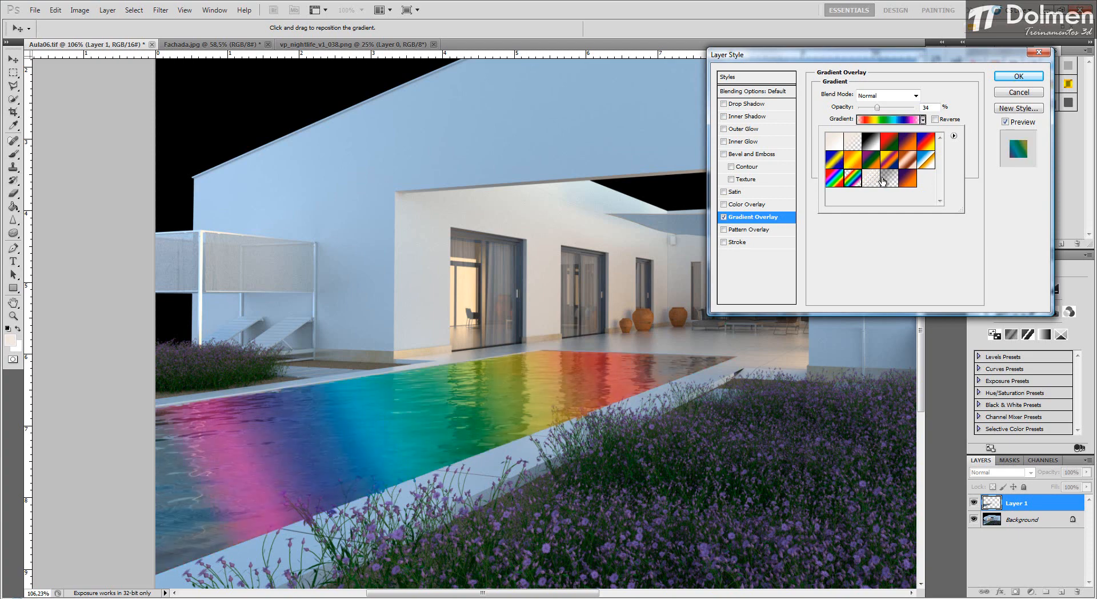
pyautogui.click(926, 160)
pyautogui.click(921, 143)
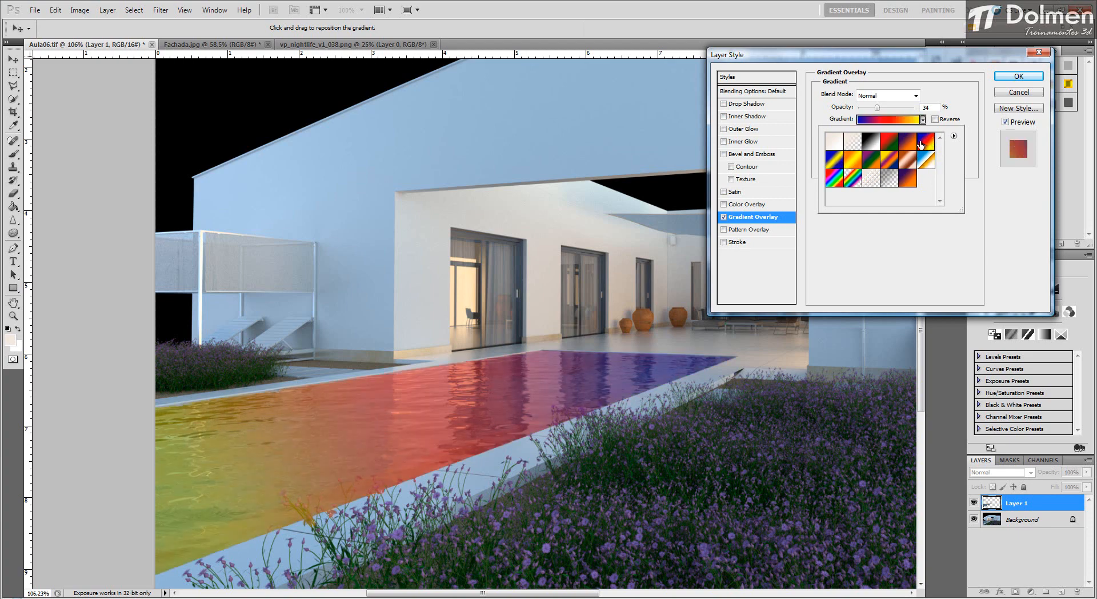
pyautogui.click(877, 108)
pyautogui.moveTo(877, 107)
pyautogui.mouseDown()
pyautogui.moveTo(925, 114)
pyautogui.moveTo(862, 115)
pyautogui.mouseUp()
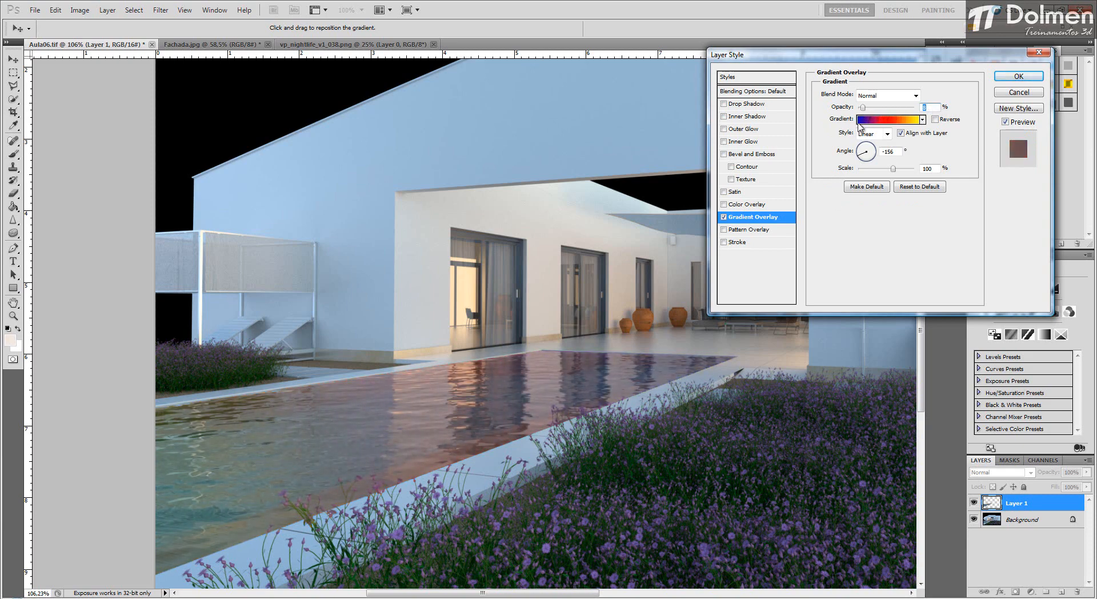
# Step: Try the Radial, Angle, Reflected and Diamond gradient styles and return the style to Linear
pyautogui.click(890, 134)
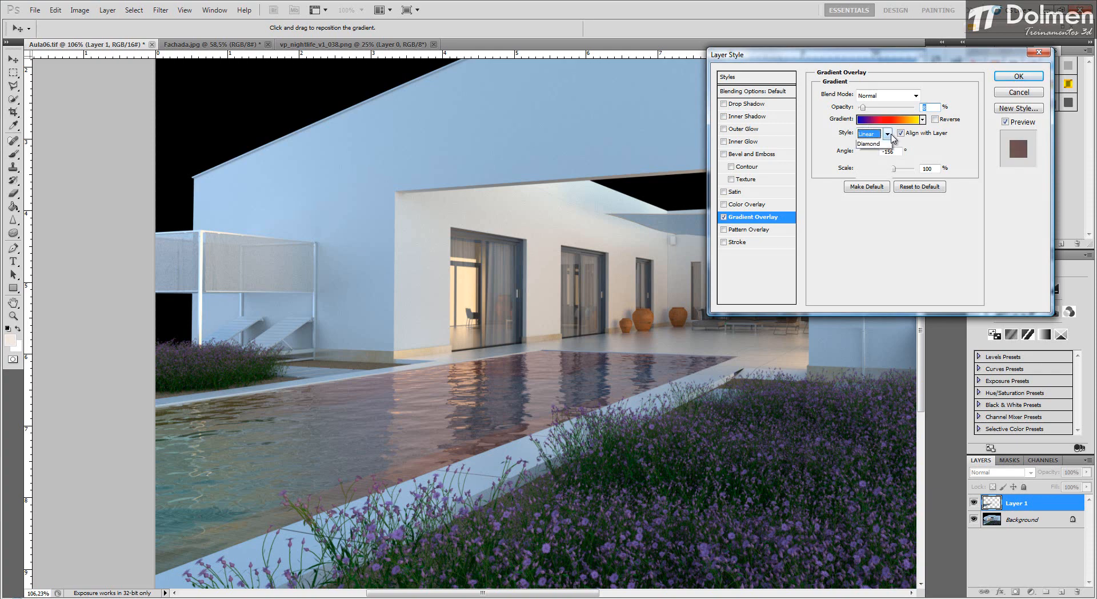
pyautogui.click(880, 147)
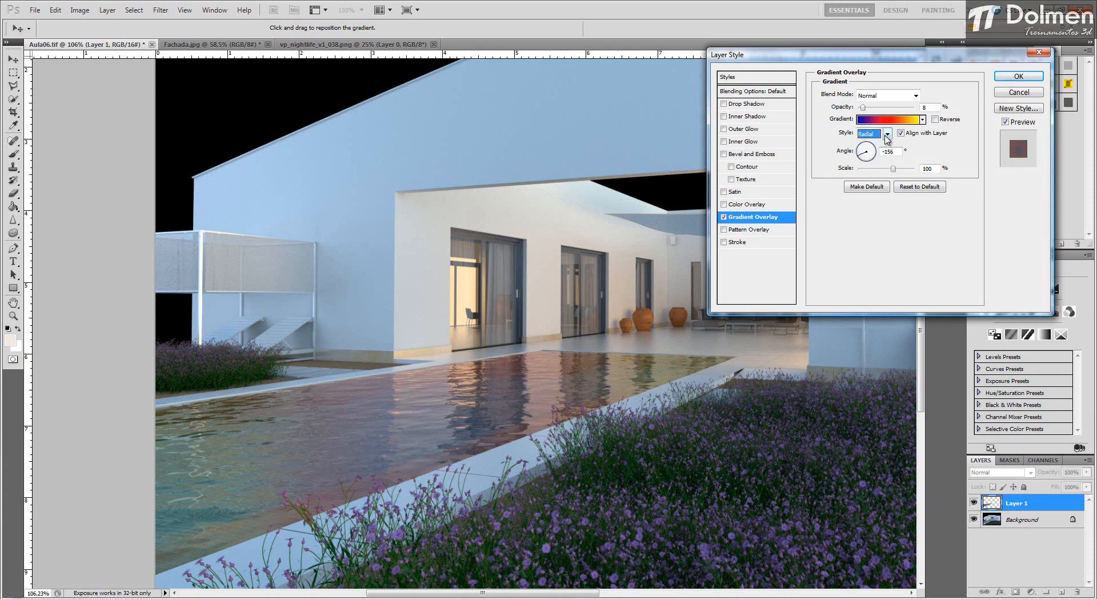
pyautogui.click(886, 135)
pyautogui.click(874, 157)
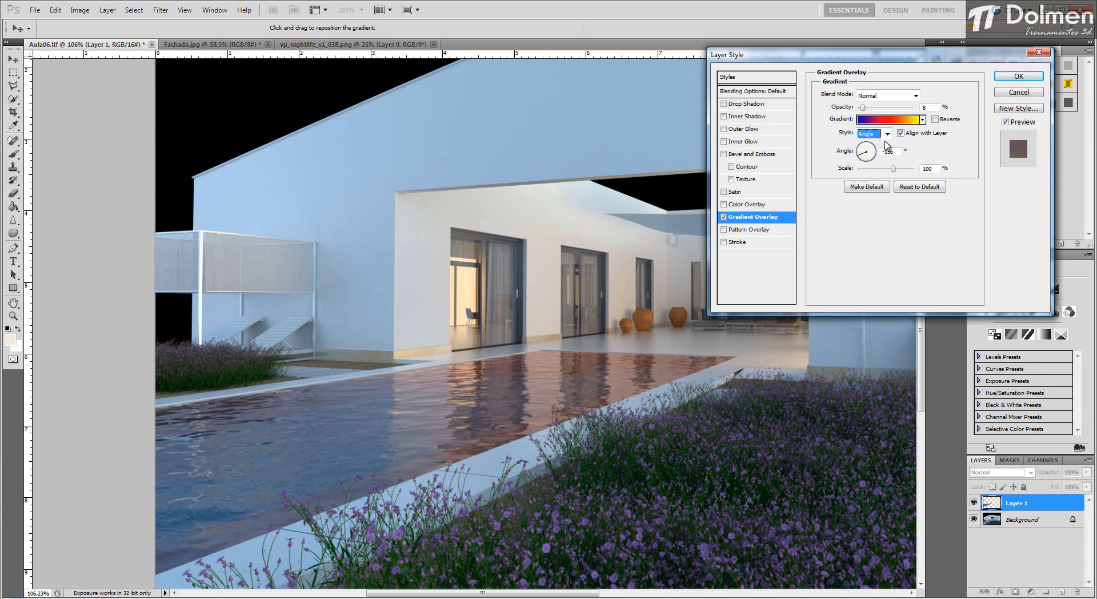
pyautogui.click(887, 134)
pyautogui.click(866, 167)
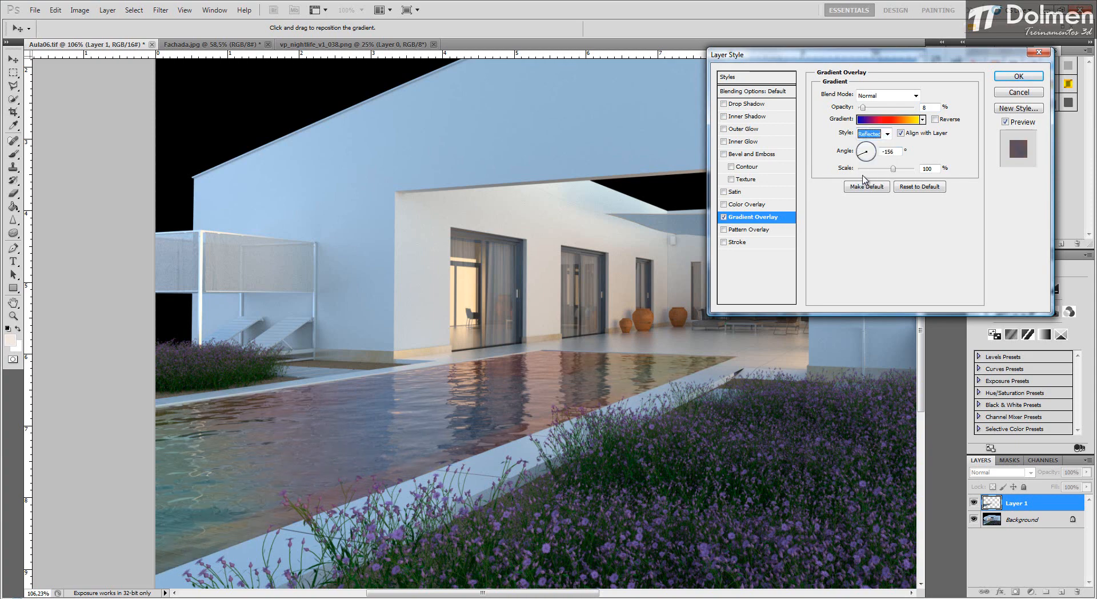
pyautogui.click(887, 134)
pyautogui.click(874, 177)
pyautogui.click(887, 134)
pyautogui.click(869, 140)
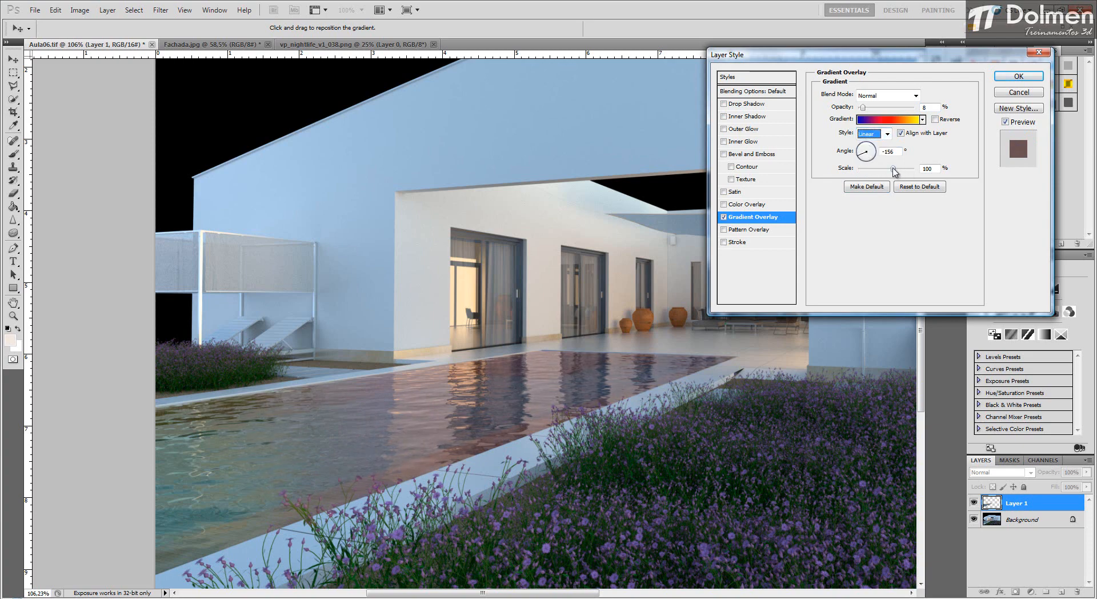
# Step: Set the gradient's scale to 119% and turn the Gradient Overlay off
pyautogui.moveTo(894, 171)
pyautogui.mouseDown()
pyautogui.moveTo(867, 171)
pyautogui.moveTo(913, 171)
pyautogui.moveTo(833, 187)
pyautogui.moveTo(886, 185)
pyautogui.mouseUp()
pyautogui.click(724, 217)
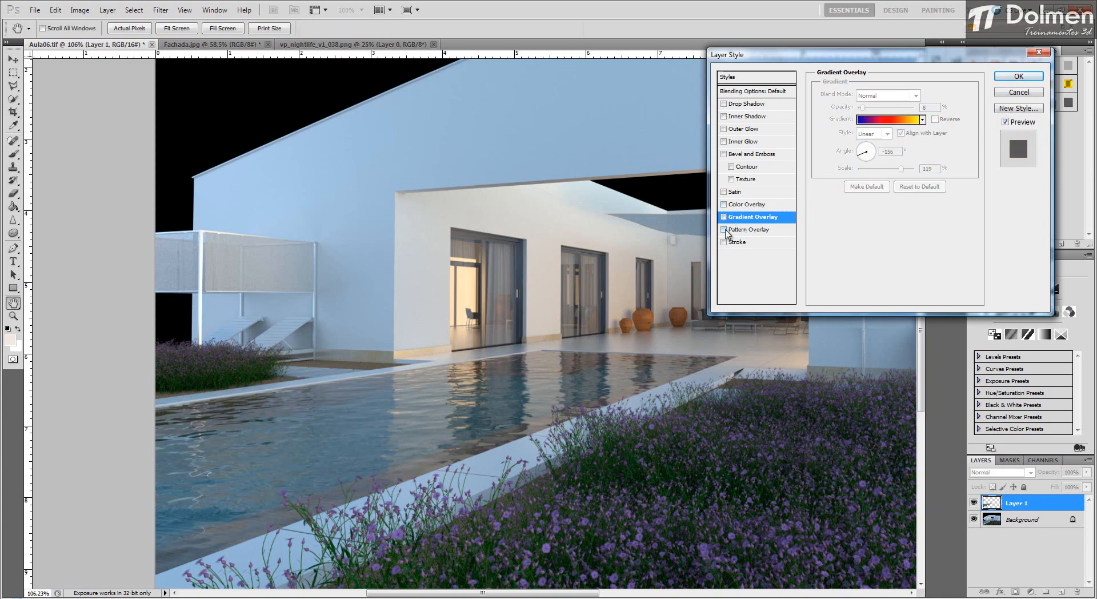
# Step: Try a Pattern Overlay on the pool layer at 100% opacity with a reduced pattern scale, and turn the effect off
pyautogui.click(724, 229)
pyautogui.click(749, 231)
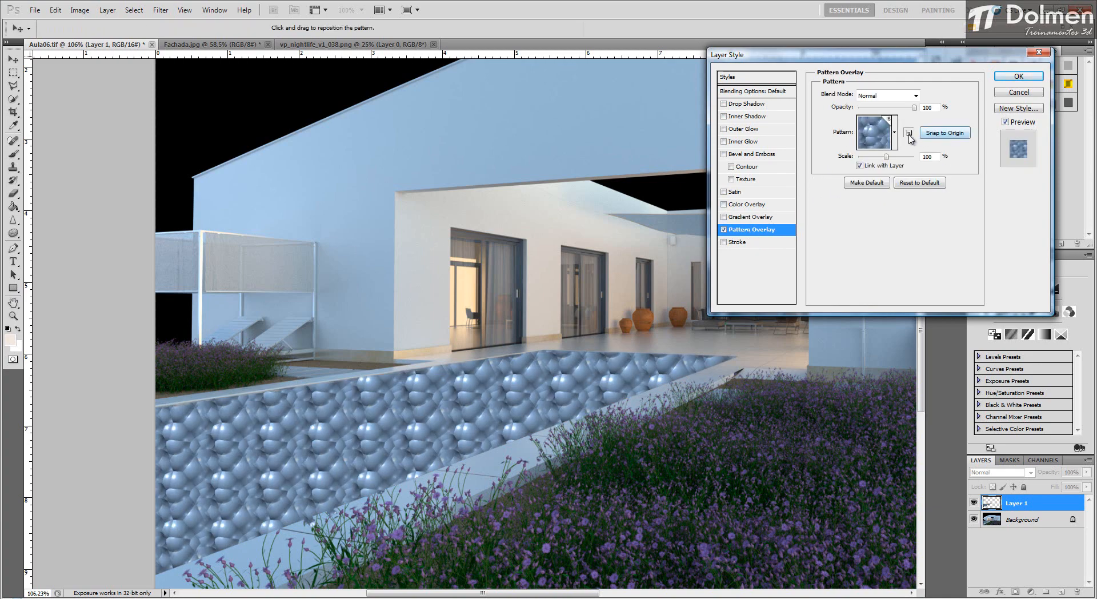
pyautogui.moveTo(914, 107)
pyautogui.mouseDown()
pyautogui.moveTo(873, 112)
pyautogui.moveTo(926, 115)
pyautogui.mouseUp()
pyautogui.moveTo(886, 158); pyautogui.dragTo(864, 157)
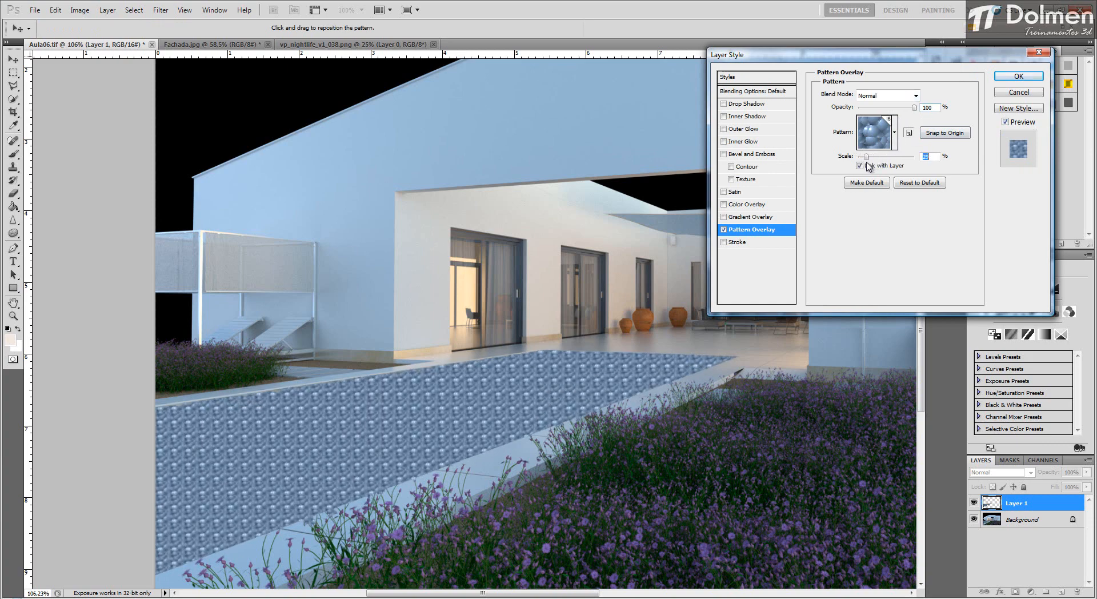
pyautogui.click(896, 132)
pyautogui.click(896, 132)
pyautogui.click(724, 229)
# Step: Enable a black Stroke around the pool layer and try the Inside and Center positions, keeping Center
pyautogui.click(732, 242)
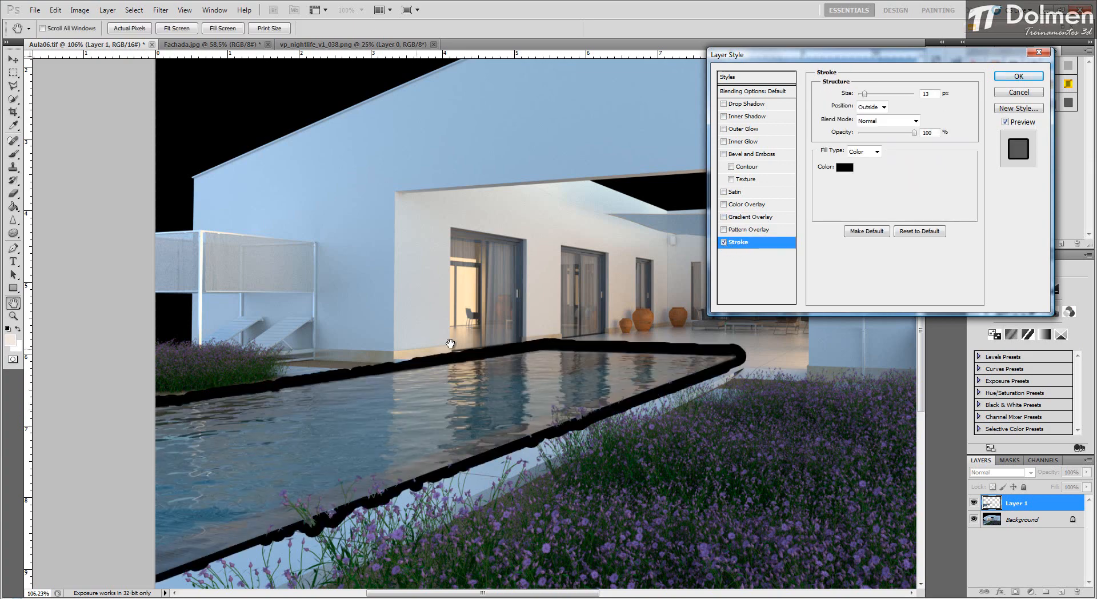
pyautogui.click(884, 107)
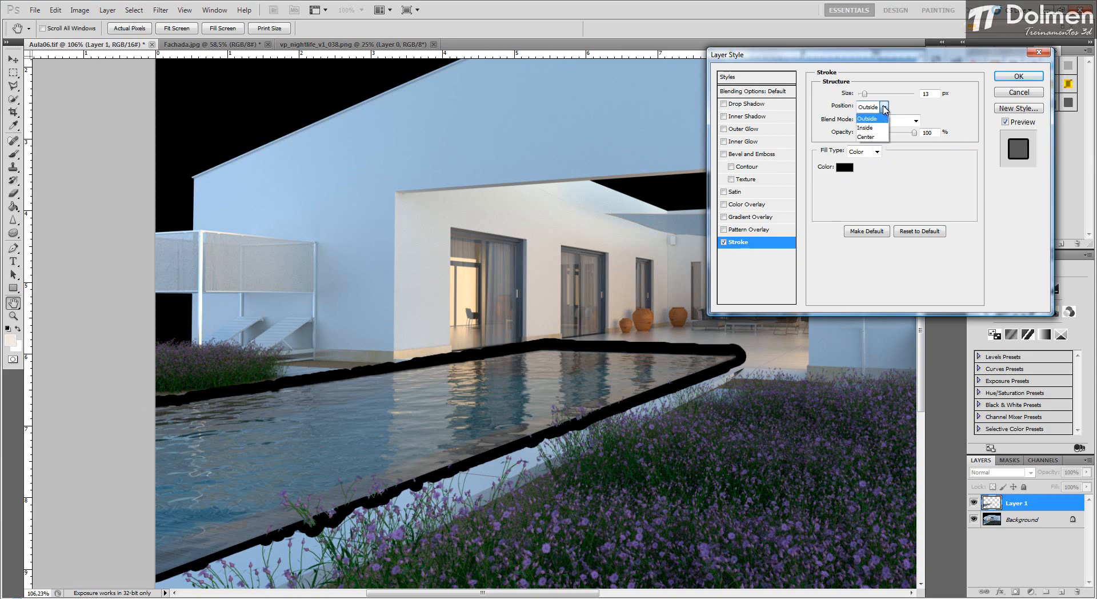
pyautogui.click(872, 127)
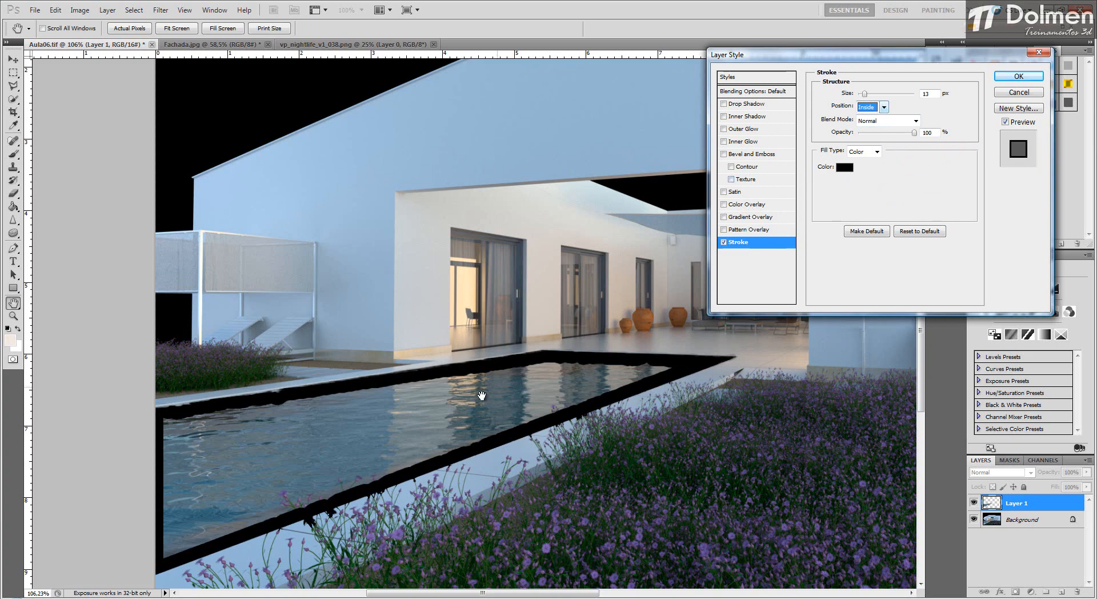
pyautogui.click(883, 107)
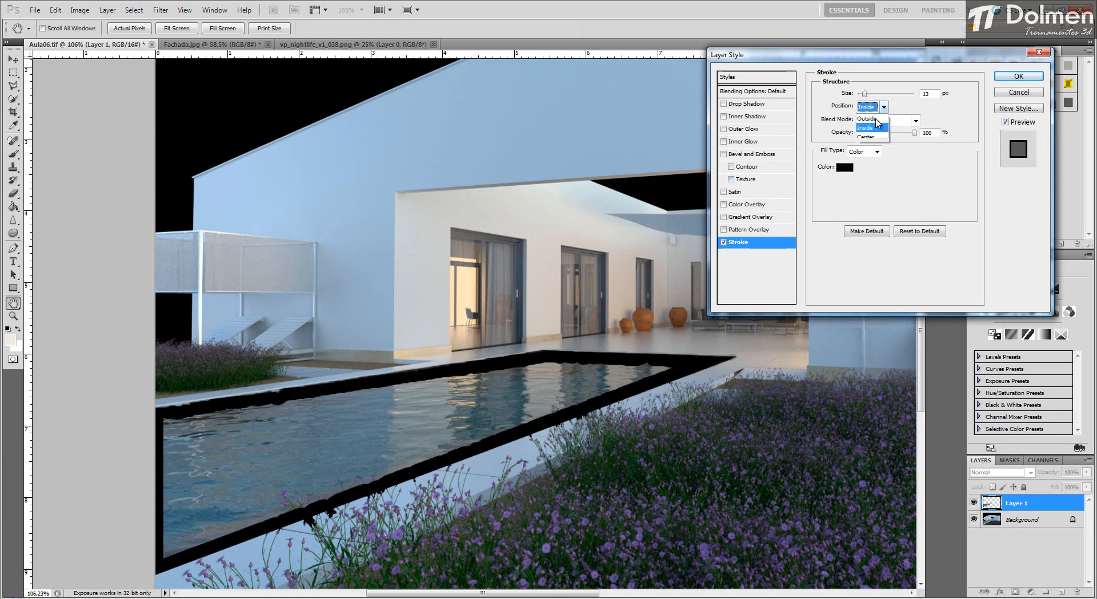
pyautogui.click(872, 137)
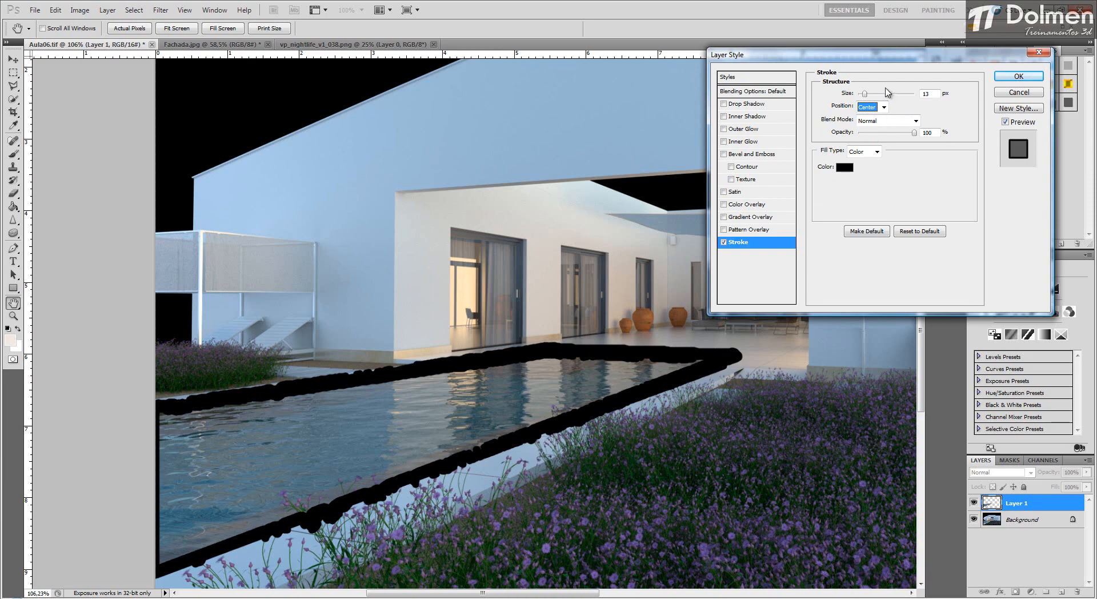
# Step: Try the stroke at 8 px and 63% opacity, turn it off, and accept the layer style settings
pyautogui.moveTo(862, 94)
pyautogui.mouseDown()
pyautogui.moveTo(886, 93)
pyautogui.moveTo(863, 95)
pyautogui.mouseUp()
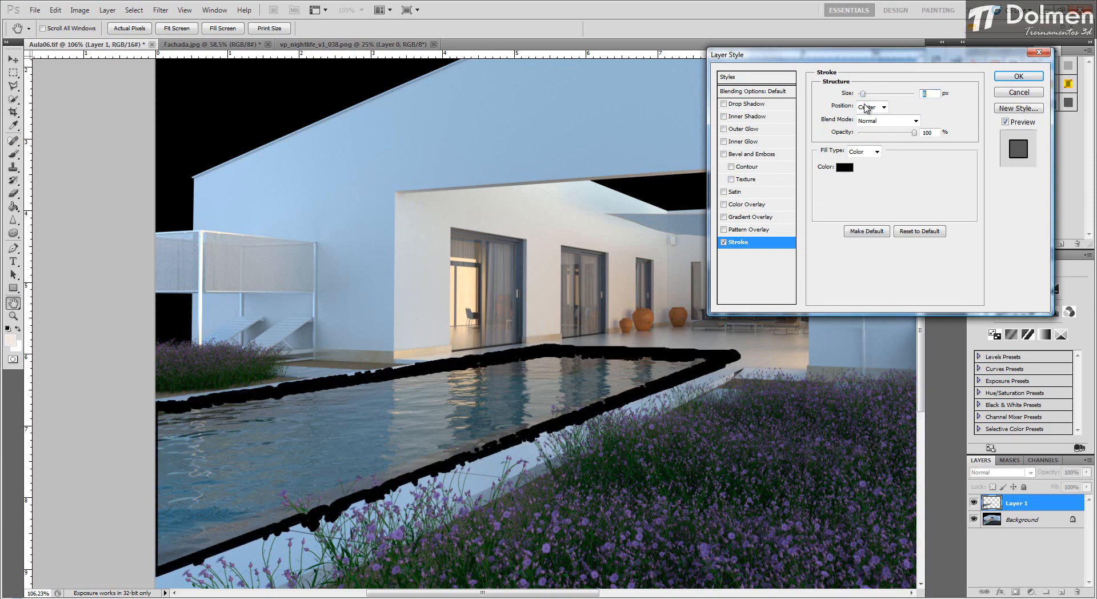
pyautogui.moveTo(915, 132)
pyautogui.mouseDown()
pyautogui.moveTo(879, 141)
pyautogui.moveTo(896, 143)
pyautogui.mouseUp()
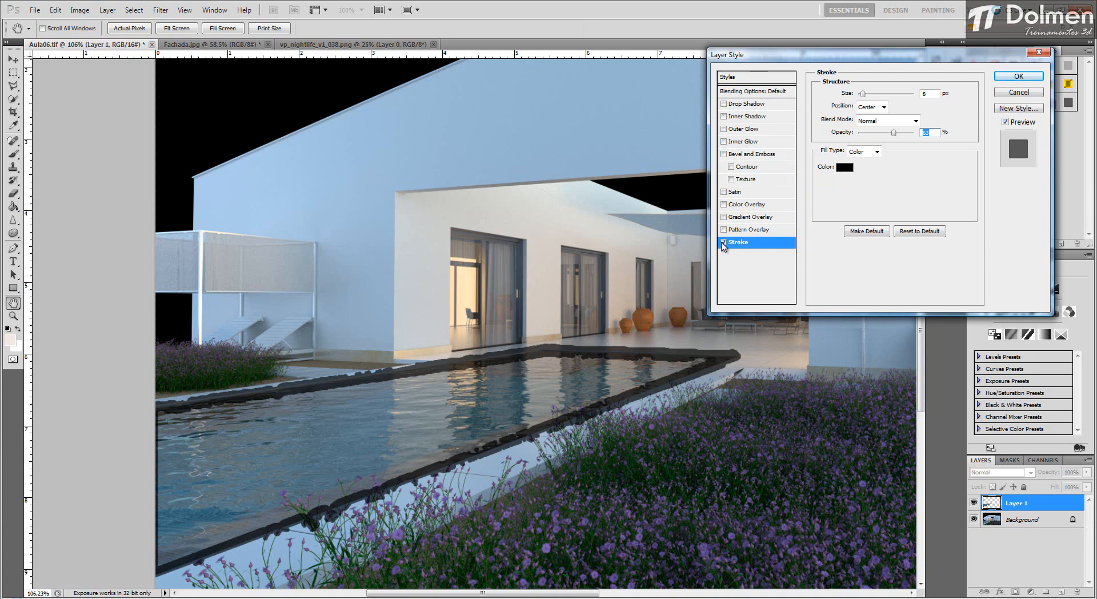
pyautogui.click(724, 242)
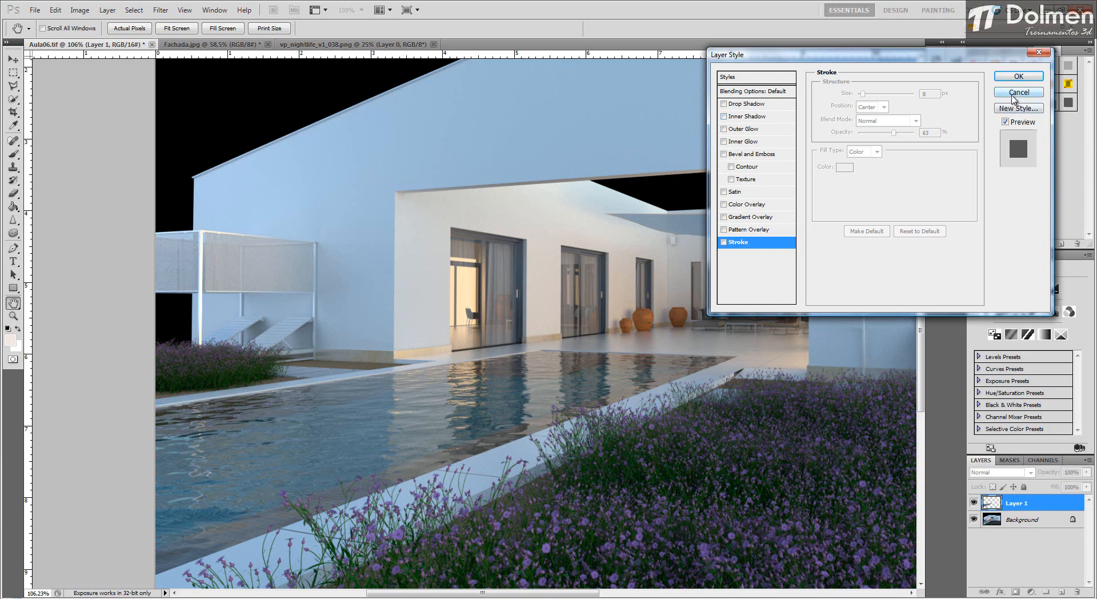
pyautogui.click(1019, 76)
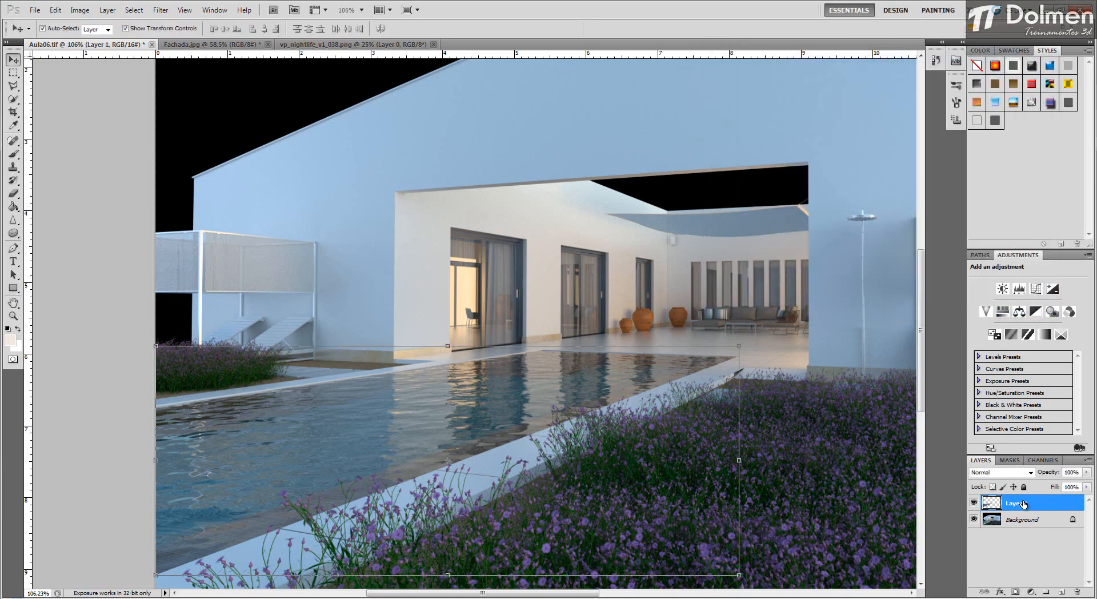
# Step: Delete the pool layer and duplicate the Background layer
pyautogui.moveTo(1020, 505); pyautogui.dragTo(1077, 592)
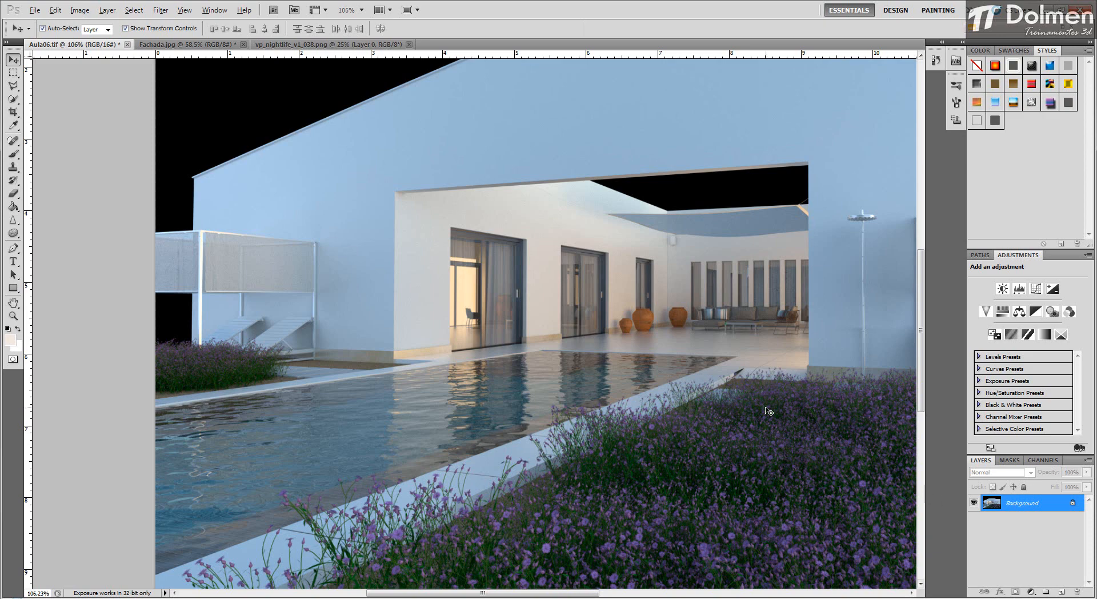
pyautogui.hotkey('ctrl', '0')
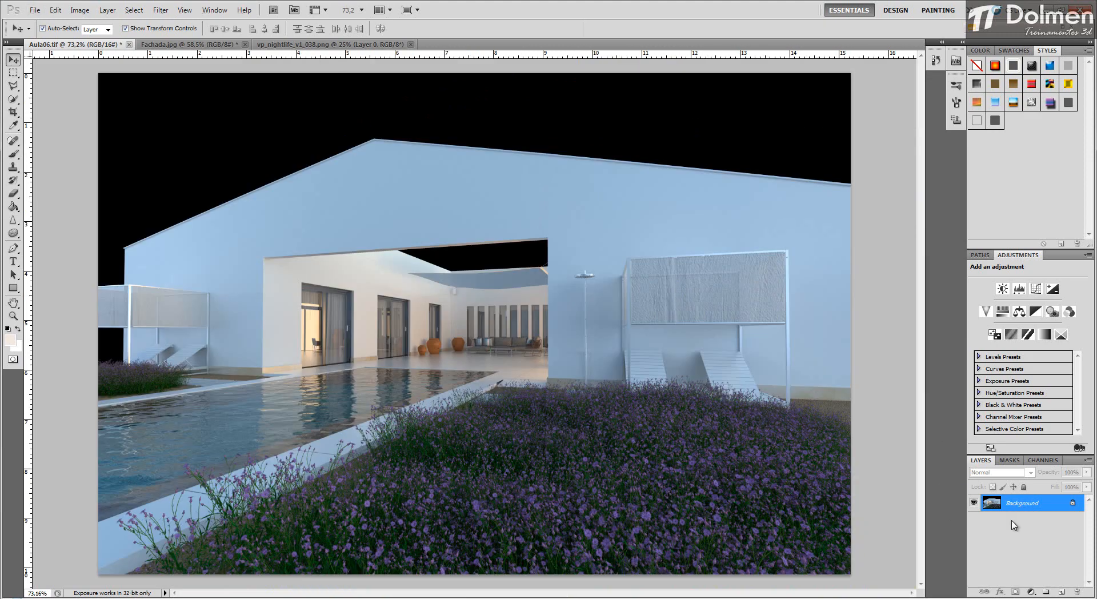
pyautogui.hotkey('ctrl', 'j')
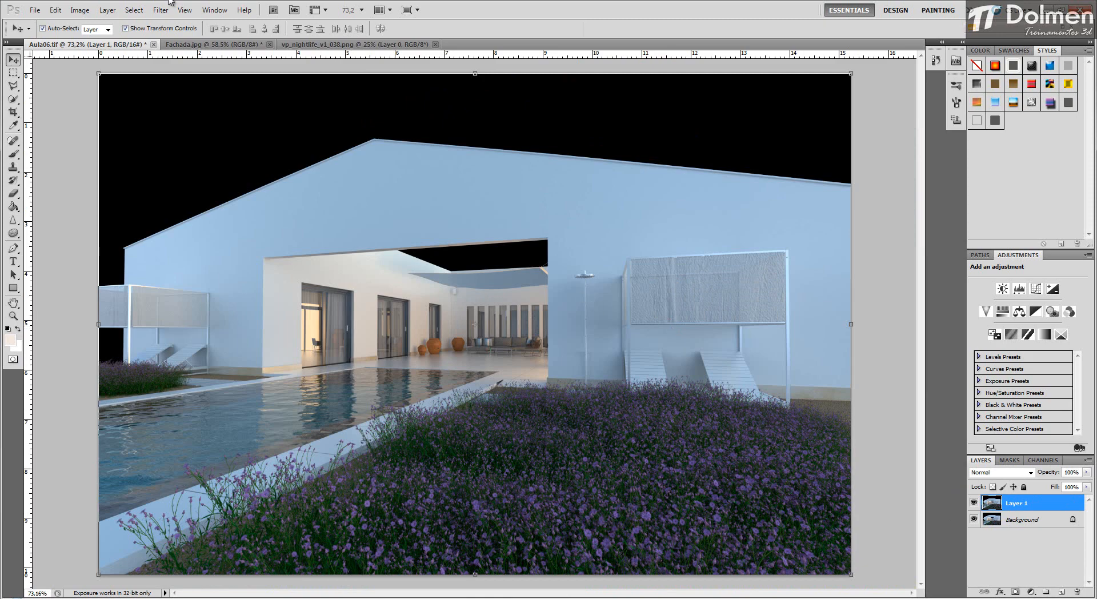
# Step: Start a Brightness/Contrast adjustment on the duplicated layer and try a contrast of 88 with the preview on
pyautogui.click(80, 9)
pyautogui.moveTo(91, 34)
pyautogui.click(246, 38)
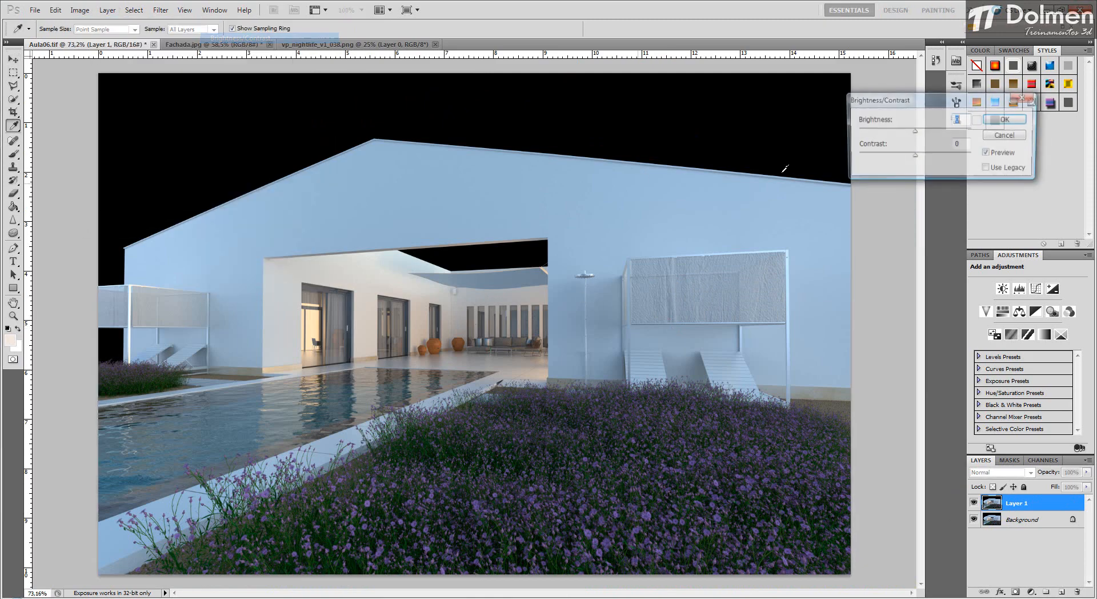
pyautogui.moveTo(916, 157); pyautogui.dragTo(966, 158)
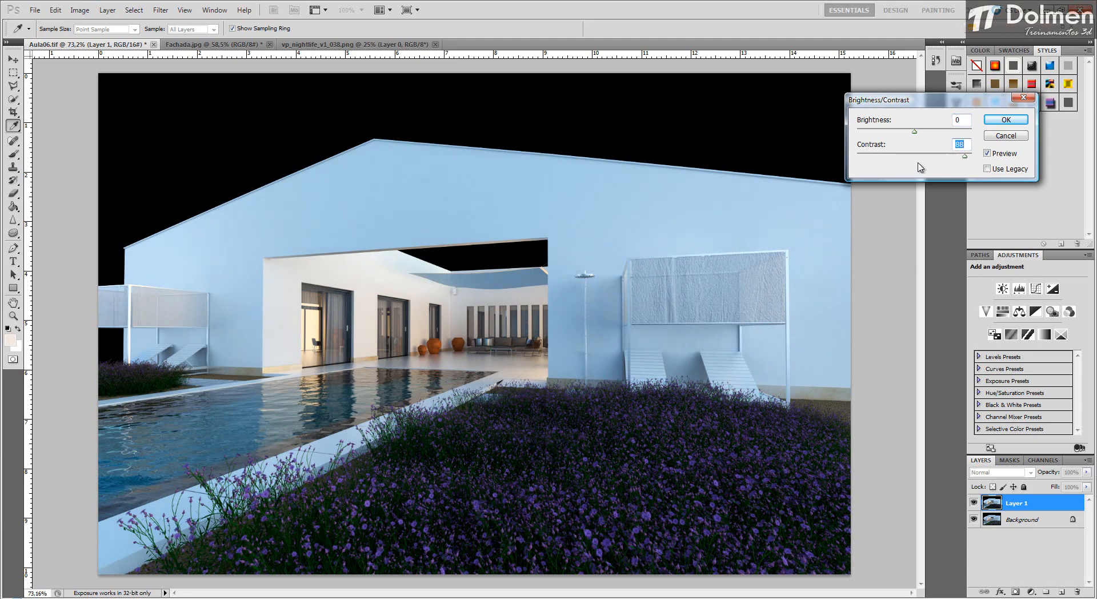
pyautogui.click(988, 155)
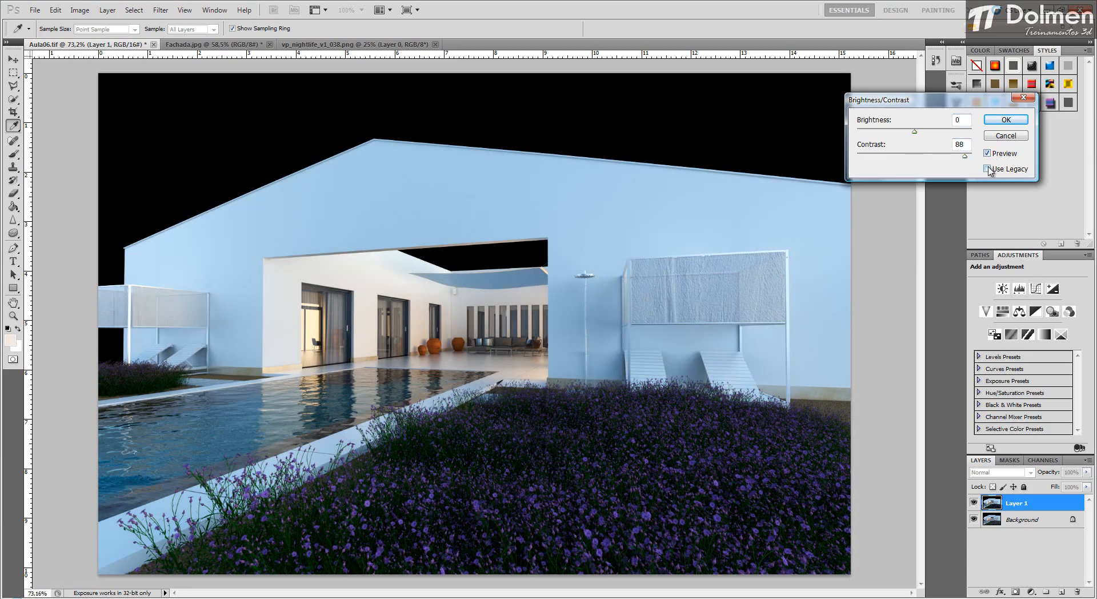
# Step: Enable Use Legacy, set brightness to -20 and contrast to 31, compare before and after, and apply the adjustment
pyautogui.click(988, 168)
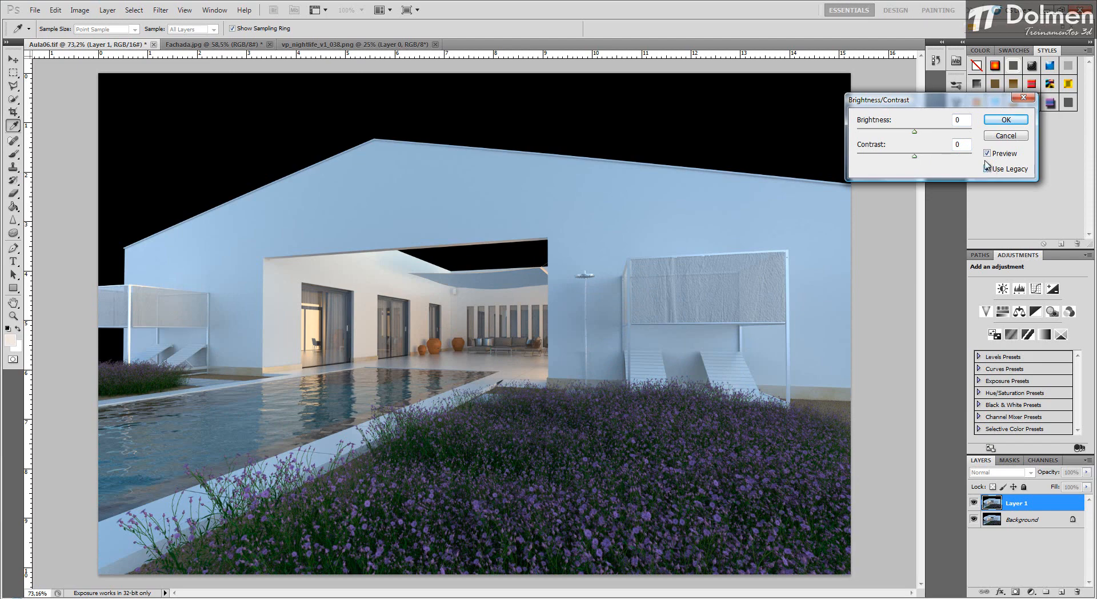
pyautogui.moveTo(914, 132); pyautogui.dragTo(933, 160)
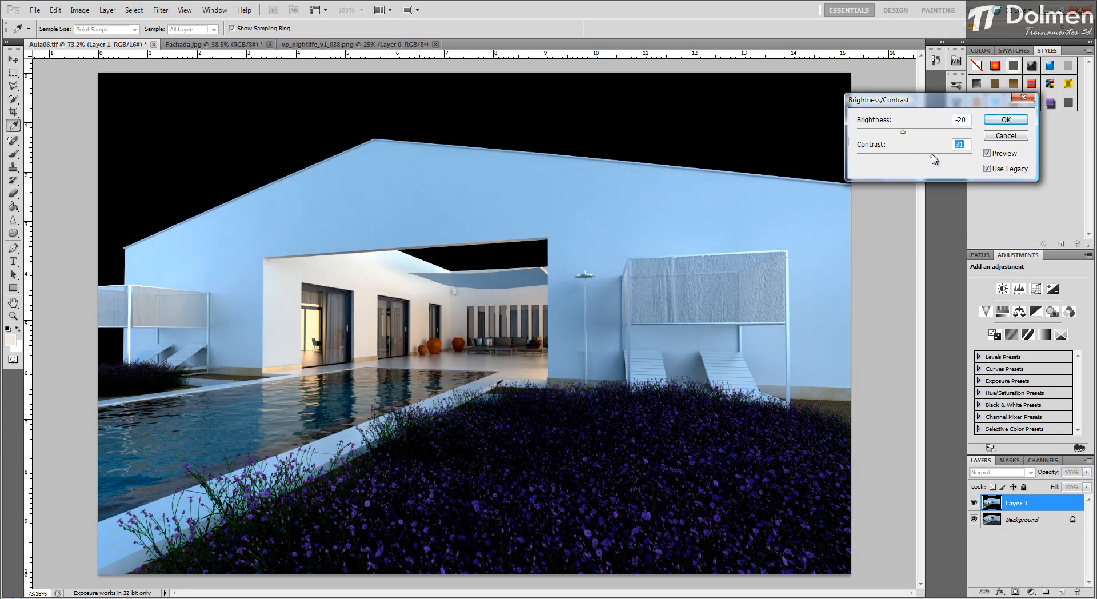
pyautogui.click(1004, 155)
pyautogui.click(1003, 154)
pyautogui.click(1004, 154)
pyautogui.click(1004, 154)
pyautogui.click(1007, 120)
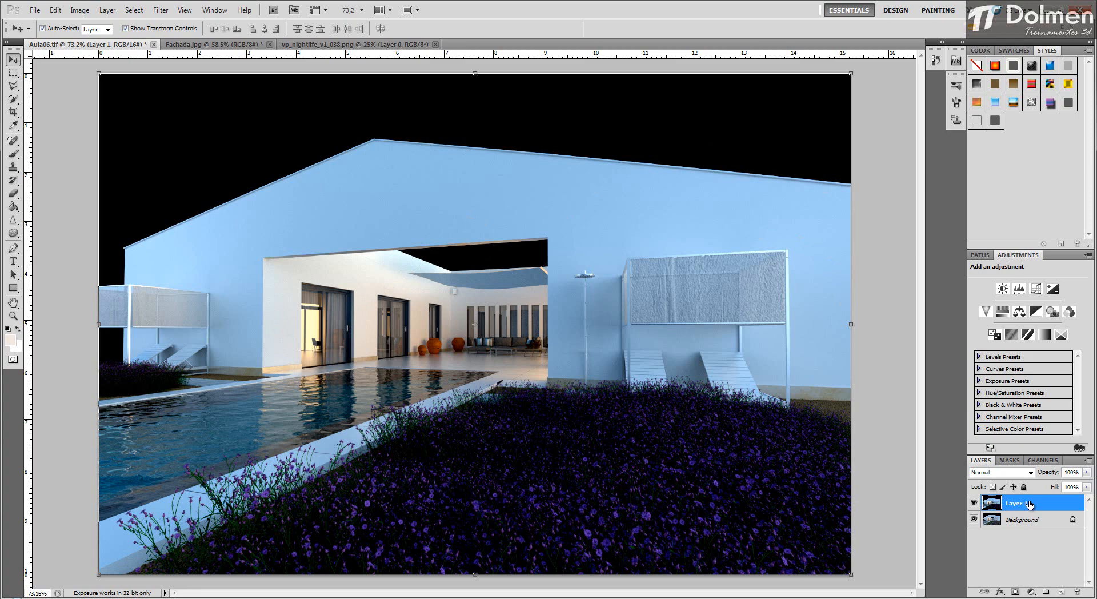
# Step: Add a layer mask to the adjusted layer and make the mask active for editing
pyautogui.click(1014, 593)
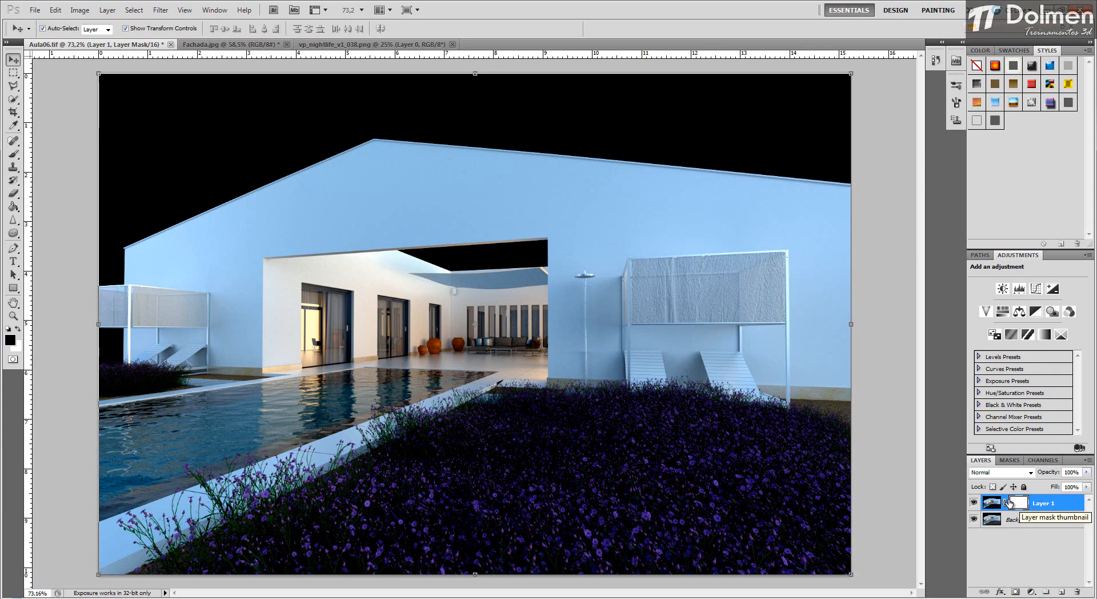
pyautogui.click(990, 502)
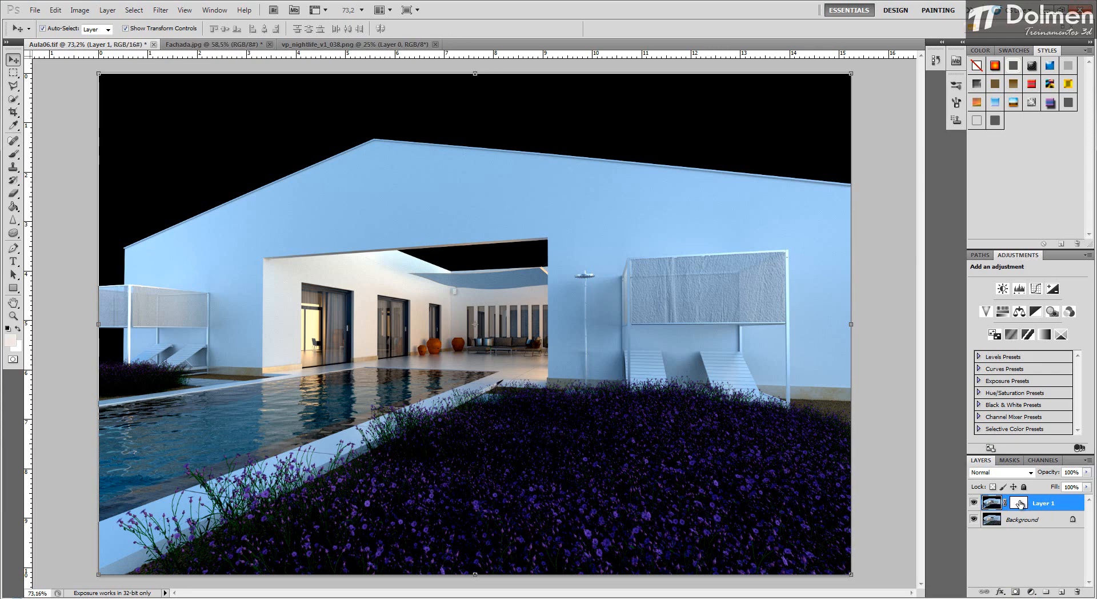
pyautogui.click(1021, 503)
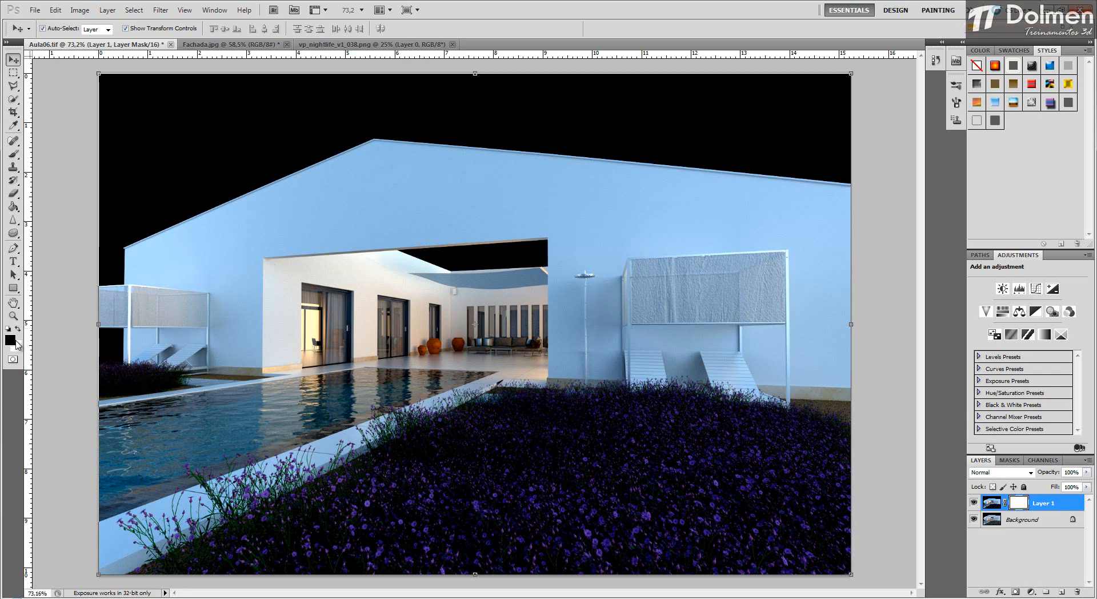
# Step: Paint black on the layer mask with a soft brush over the large flower bed and the small one beyond the pool
pyautogui.click(14, 154)
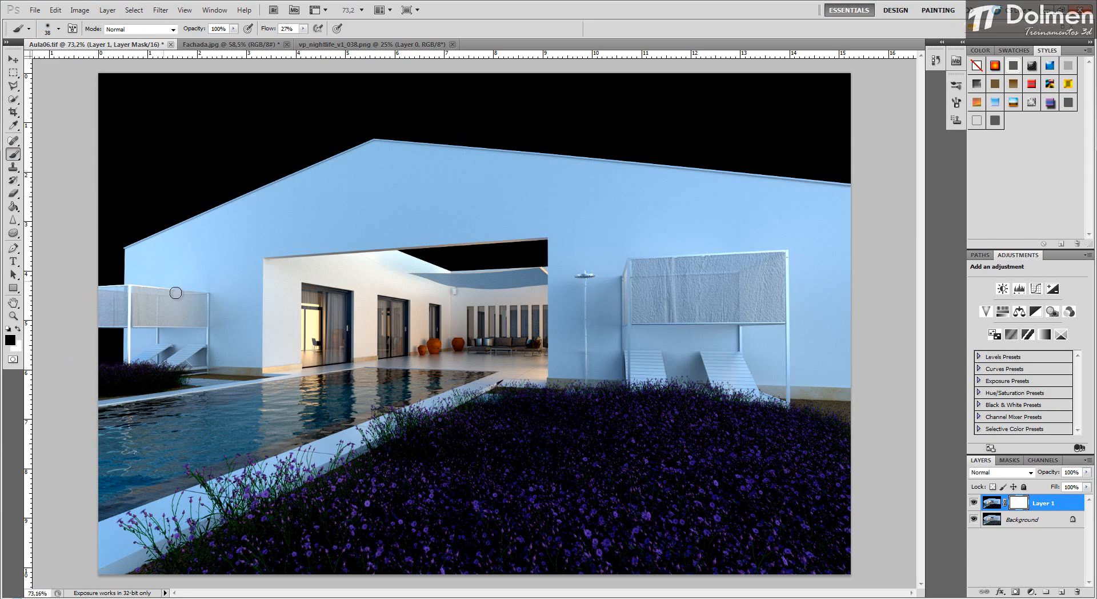
pyautogui.moveTo(230, 299); pyautogui.dragTo(269, 300)
pyautogui.moveTo(424, 457)
pyautogui.mouseDown()
pyautogui.moveTo(657, 446)
pyautogui.moveTo(455, 448)
pyautogui.moveTo(478, 398)
pyautogui.moveTo(481, 425)
pyautogui.moveTo(416, 484)
pyautogui.moveTo(422, 521)
pyautogui.moveTo(300, 492)
pyautogui.moveTo(109, 523)
pyautogui.moveTo(135, 546)
pyautogui.moveTo(319, 543)
pyautogui.moveTo(281, 536)
pyautogui.moveTo(510, 548)
pyautogui.moveTo(627, 509)
pyautogui.moveTo(568, 479)
pyautogui.moveTo(733, 449)
pyautogui.moveTo(566, 417)
pyautogui.moveTo(495, 421)
pyautogui.moveTo(523, 422)
pyautogui.moveTo(421, 455)
pyautogui.moveTo(379, 430)
pyautogui.moveTo(407, 445)
pyautogui.moveTo(175, 492)
pyautogui.moveTo(264, 538)
pyautogui.moveTo(188, 554)
pyautogui.moveTo(249, 569)
pyautogui.mouseUp()
pyautogui.moveTo(678, 568)
pyautogui.mouseDown()
pyautogui.moveTo(751, 564)
pyautogui.moveTo(741, 554)
pyautogui.moveTo(805, 536)
pyautogui.moveTo(752, 538)
pyautogui.moveTo(837, 554)
pyautogui.moveTo(792, 556)
pyautogui.moveTo(848, 515)
pyautogui.moveTo(775, 506)
pyautogui.moveTo(860, 472)
pyautogui.moveTo(882, 477)
pyautogui.moveTo(859, 483)
pyautogui.moveTo(815, 434)
pyautogui.moveTo(741, 408)
pyautogui.moveTo(648, 400)
pyautogui.mouseUp()
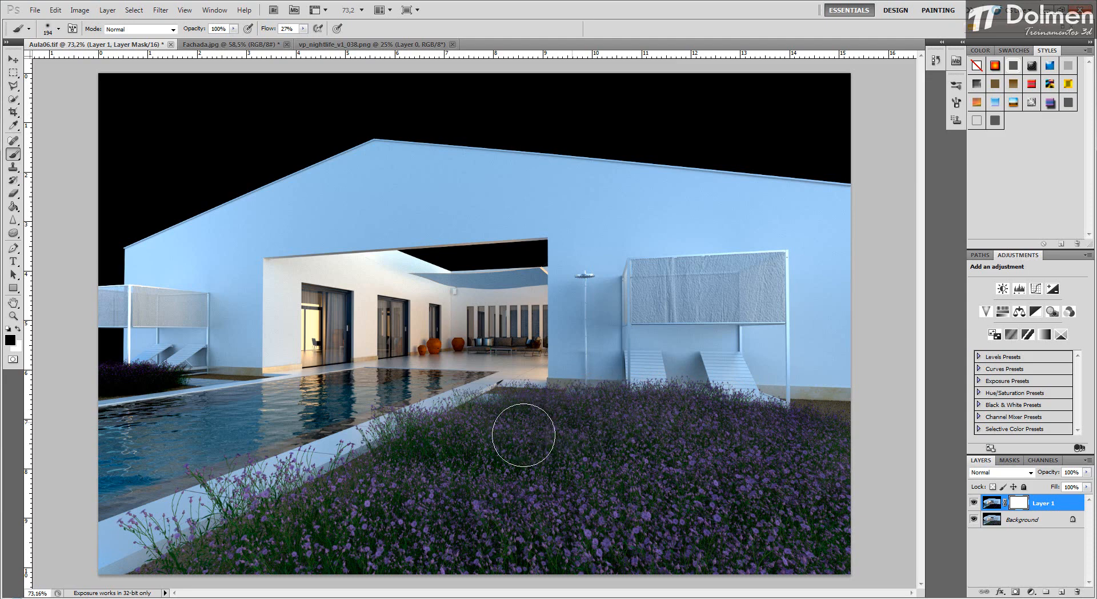
pyautogui.moveTo(511, 412)
pyautogui.mouseDown()
pyautogui.moveTo(508, 472)
pyautogui.moveTo(551, 443)
pyautogui.moveTo(535, 452)
pyautogui.moveTo(482, 438)
pyautogui.mouseUp()
pyautogui.moveTo(371, 408); pyautogui.dragTo(385, 408)
pyautogui.moveTo(159, 380); pyautogui.dragTo(133, 389)
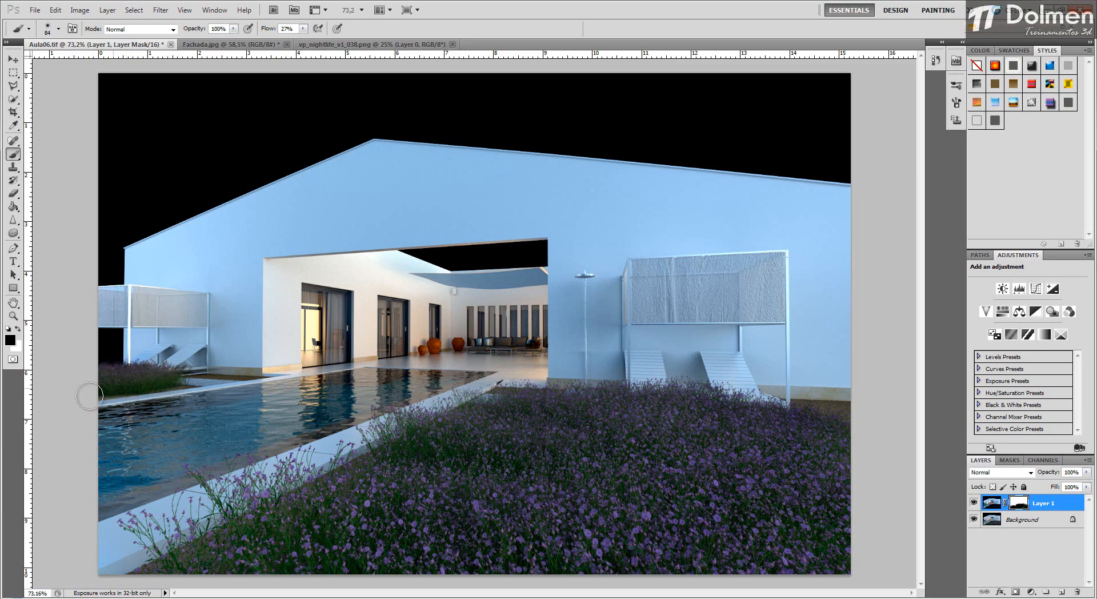
# Step: Compare the masked adjustment with the original by repeatedly hiding and showing Layer 1
pyautogui.click(974, 503)
pyautogui.click(975, 502)
pyautogui.click(975, 503)
pyautogui.click(975, 503)
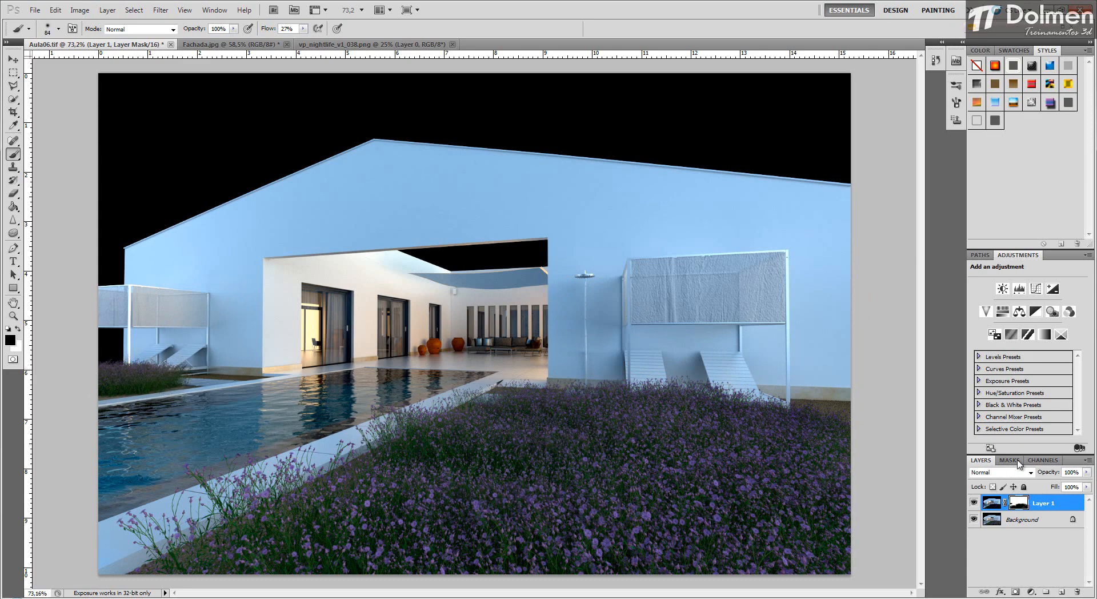
pyautogui.click(974, 503)
pyautogui.click(974, 503)
pyautogui.click(974, 502)
pyautogui.click(975, 502)
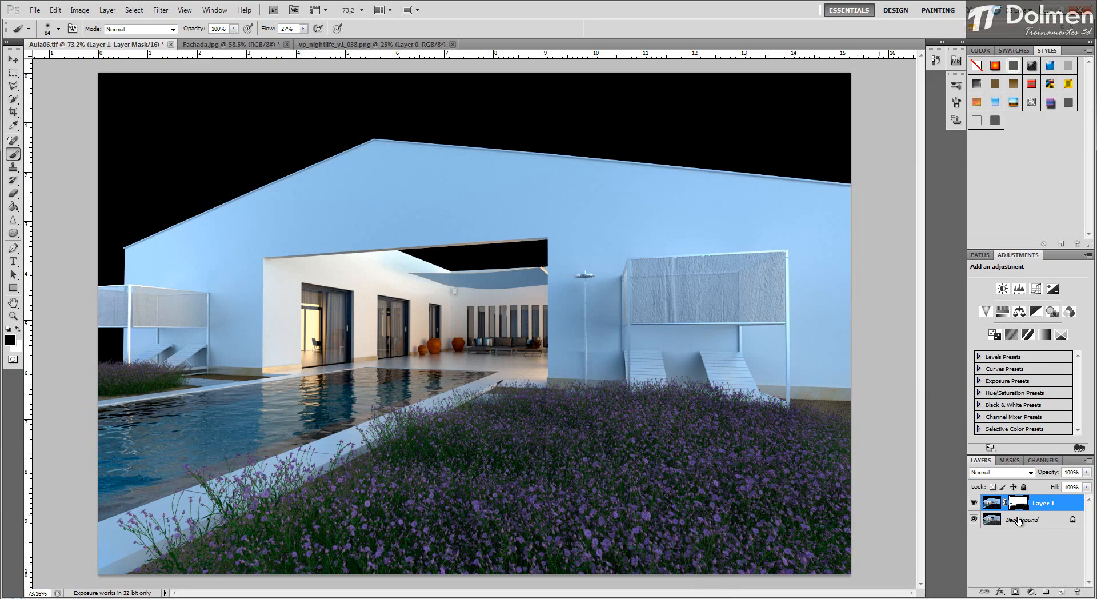
pyautogui.click(973, 503)
pyautogui.click(974, 503)
pyautogui.click(974, 503)
pyautogui.click(973, 503)
# Step: Using a 136 px brush, paint white on the mask to restore the darker adjustment around the flower bed's outer edges
pyautogui.moveTo(492, 444); pyautogui.dragTo(502, 444)
pyautogui.moveTo(323, 531)
pyautogui.mouseDown()
pyautogui.moveTo(242, 564)
pyautogui.moveTo(168, 560)
pyautogui.moveTo(119, 526)
pyautogui.moveTo(181, 562)
pyautogui.moveTo(239, 545)
pyautogui.moveTo(209, 520)
pyautogui.moveTo(225, 517)
pyautogui.moveTo(275, 518)
pyautogui.moveTo(318, 552)
pyautogui.moveTo(421, 562)
pyautogui.moveTo(675, 562)
pyautogui.moveTo(790, 549)
pyautogui.moveTo(807, 555)
pyautogui.moveTo(793, 566)
pyautogui.moveTo(862, 566)
pyautogui.moveTo(864, 547)
pyautogui.moveTo(846, 524)
pyautogui.moveTo(643, 567)
pyautogui.moveTo(169, 569)
pyautogui.mouseUp()
pyautogui.moveTo(826, 435)
pyautogui.mouseDown()
pyautogui.moveTo(863, 454)
pyautogui.moveTo(809, 415)
pyautogui.moveTo(830, 430)
pyautogui.moveTo(841, 506)
pyautogui.moveTo(850, 461)
pyautogui.moveTo(765, 411)
pyautogui.mouseUp()
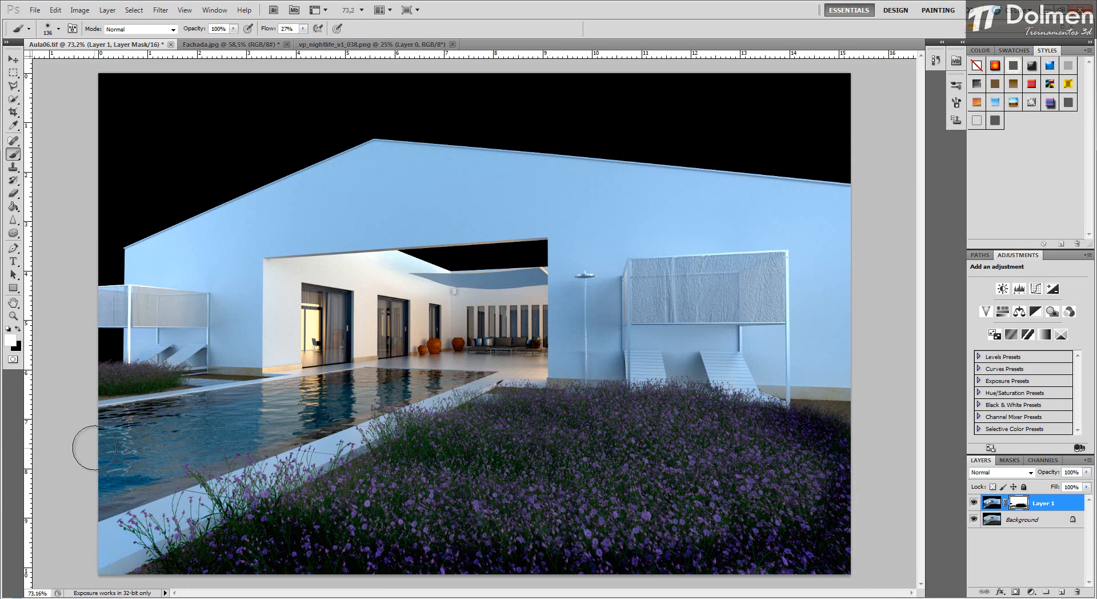
pyautogui.moveTo(94, 378); pyautogui.dragTo(115, 393)
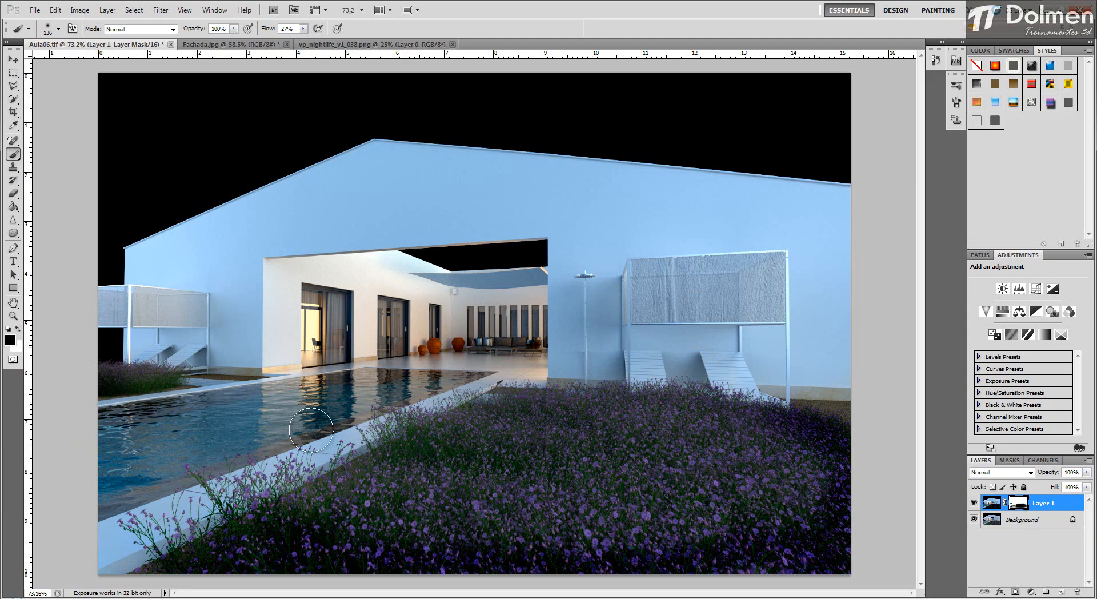
# Step: Enlarge the brush to 314 px and paint black on the mask over the flower bed and the house's facade
pyautogui.keyDown('alt'); pyautogui.moveTo(471, 491); pyautogui.dragTo(545, 489); pyautogui.keyUp('alt')
pyautogui.moveTo(166, 563)
pyautogui.mouseDown()
pyautogui.moveTo(241, 575)
pyautogui.moveTo(173, 562)
pyautogui.moveTo(506, 539)
pyautogui.moveTo(694, 547)
pyautogui.mouseUp()
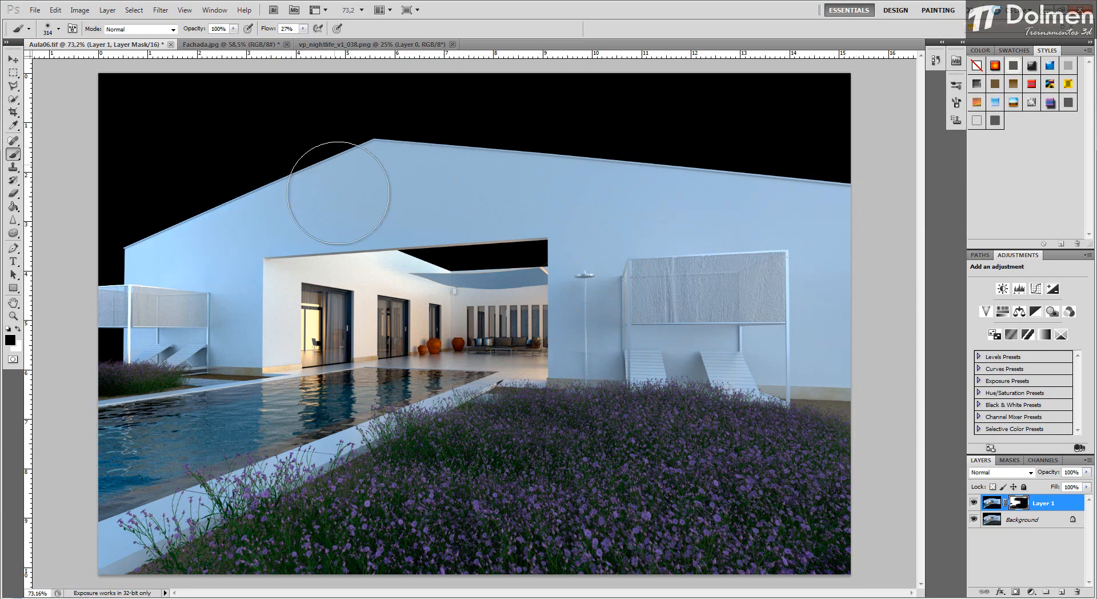
pyautogui.moveTo(116, 239)
pyautogui.mouseDown()
pyautogui.moveTo(145, 204)
pyautogui.moveTo(185, 371)
pyautogui.moveTo(198, 370)
pyautogui.moveTo(212, 310)
pyautogui.moveTo(205, 193)
pyautogui.moveTo(175, 326)
pyautogui.moveTo(192, 279)
pyautogui.moveTo(184, 290)
pyautogui.moveTo(177, 272)
pyautogui.moveTo(209, 281)
pyautogui.moveTo(280, 215)
pyautogui.mouseUp()
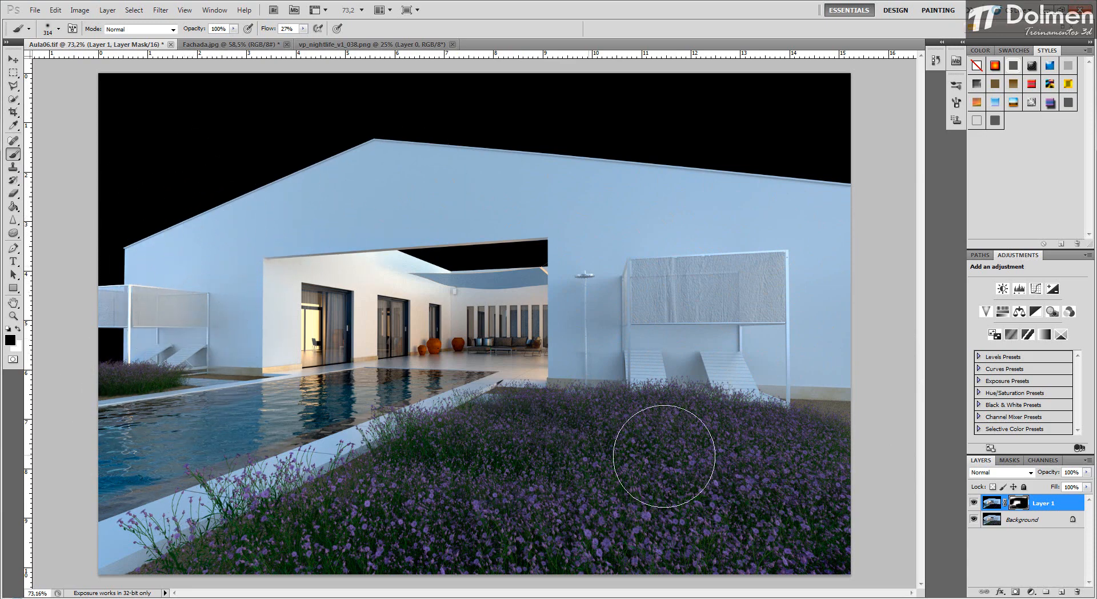
# Step: Reduce the brush to 194 px and paint black on the mask over the pool water
pyautogui.moveTo(367, 433); pyautogui.dragTo(333, 436)
pyautogui.moveTo(220, 443); pyautogui.dragTo(319, 412)
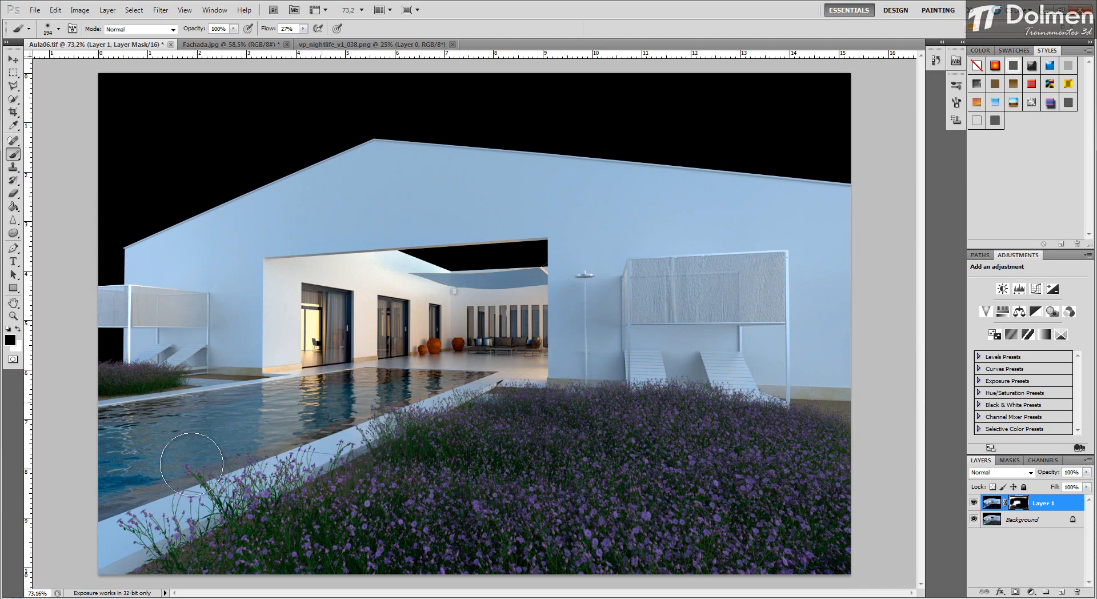
# Step: Paint black on Layer 1's mask over the pool and facade to hide the layer there, checking it against the Background
pyautogui.moveTo(147, 417)
pyautogui.mouseDown()
pyautogui.moveTo(84, 419)
pyautogui.moveTo(83, 494)
pyautogui.moveTo(122, 509)
pyautogui.moveTo(132, 558)
pyautogui.moveTo(172, 552)
pyautogui.mouseUp()
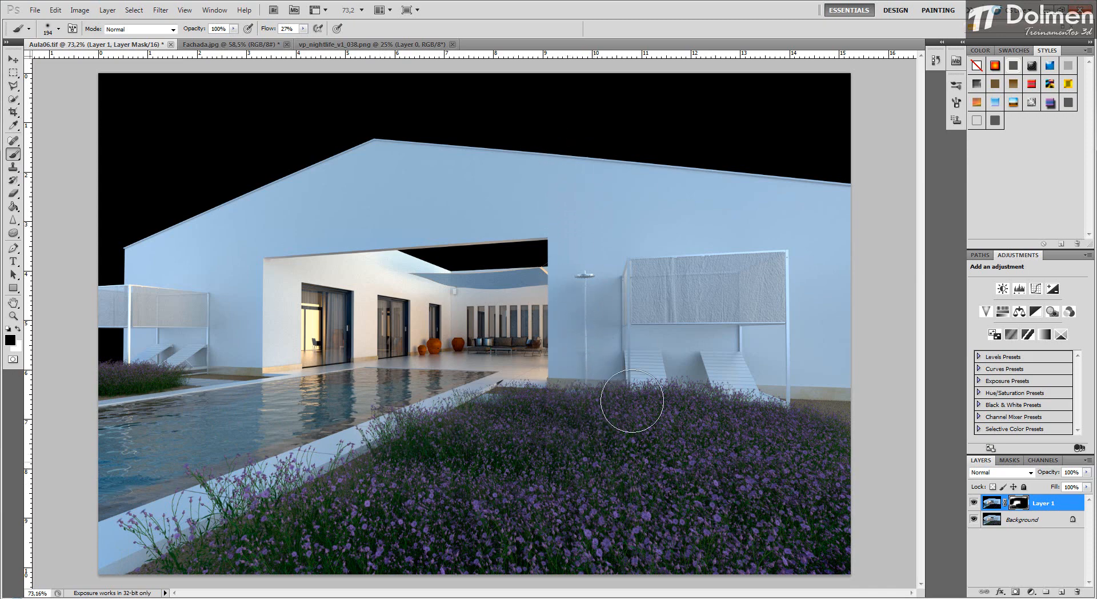
pyautogui.moveTo(426, 152); pyautogui.dragTo(443, 152)
pyautogui.click(975, 503)
pyautogui.click(976, 504)
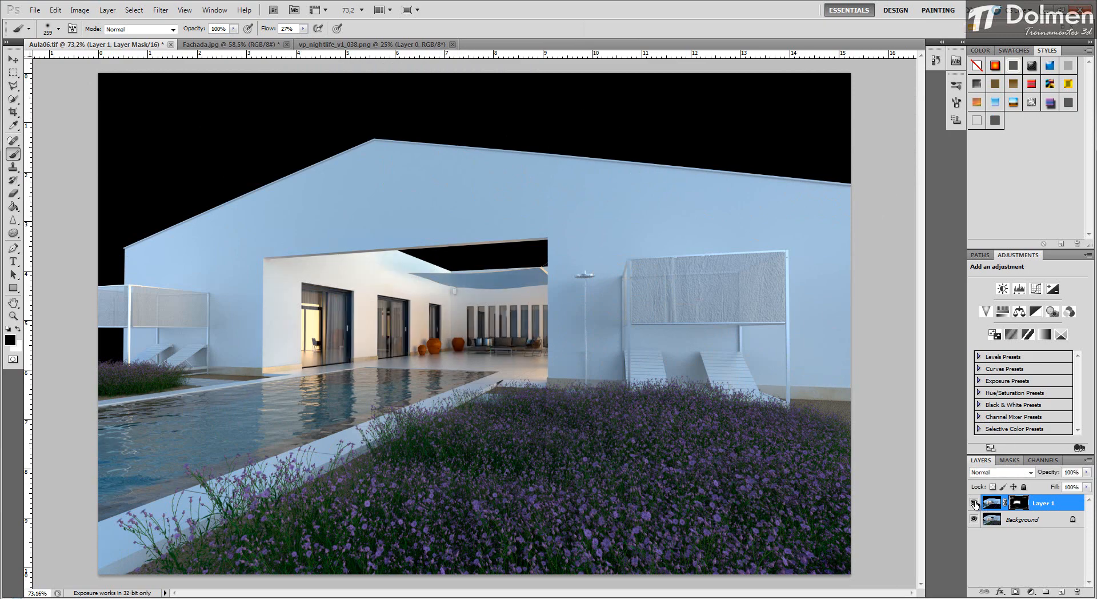
pyautogui.click(975, 504)
pyautogui.click(975, 504)
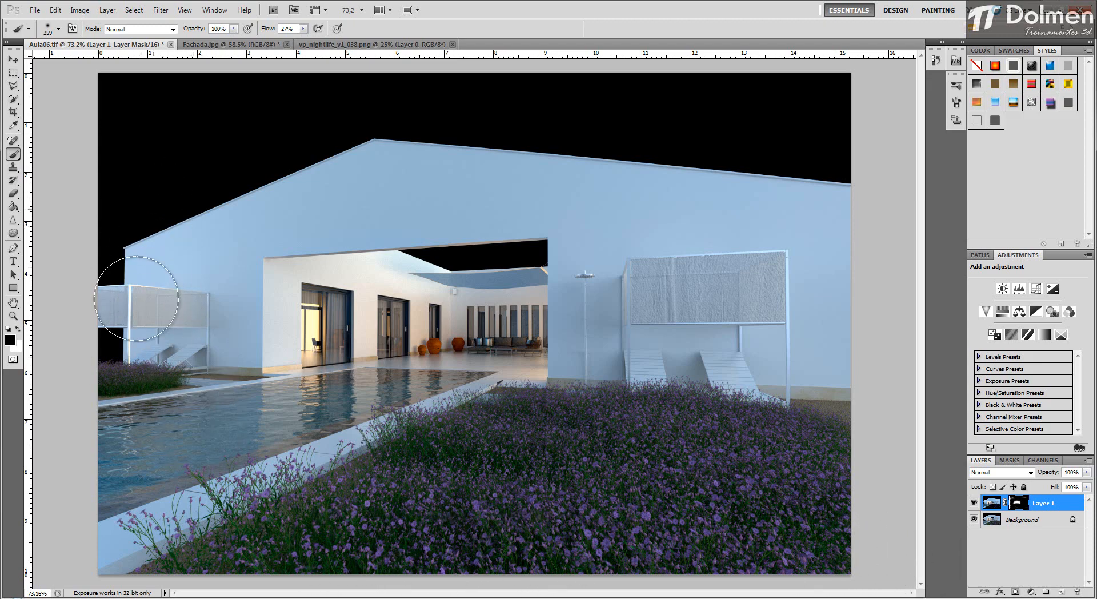
# Step: Isolate Layer 1, mask out its stray patches around the interior with a black brush, and show the Background layer again
pyautogui.click(973, 517)
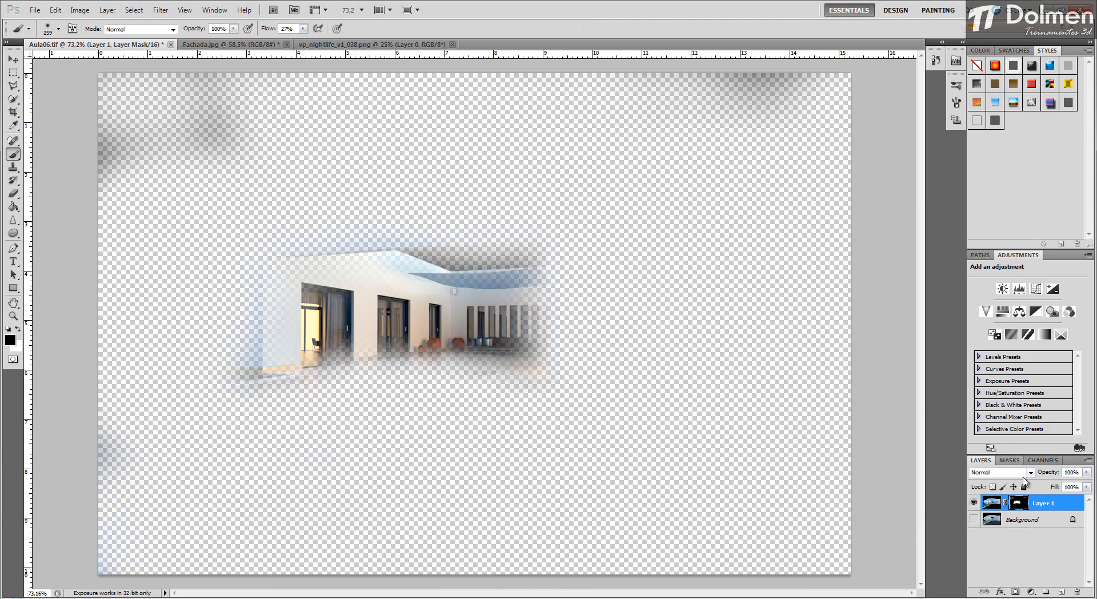
pyautogui.moveTo(840, 85); pyautogui.dragTo(823, 117)
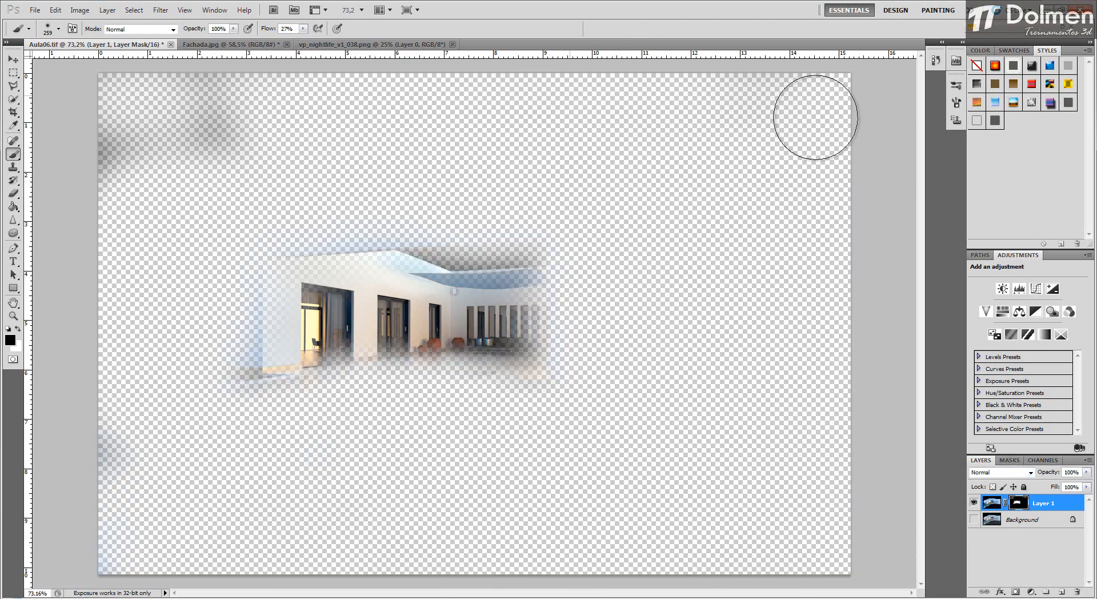
pyautogui.moveTo(200, 123)
pyautogui.mouseDown()
pyautogui.moveTo(110, 93)
pyautogui.moveTo(186, 183)
pyautogui.moveTo(112, 108)
pyautogui.moveTo(99, 591)
pyautogui.moveTo(141, 447)
pyautogui.mouseUp()
pyautogui.moveTo(201, 364); pyautogui.dragTo(161, 364)
pyautogui.moveTo(224, 351)
pyautogui.mouseDown()
pyautogui.moveTo(228, 387)
pyautogui.moveTo(240, 360)
pyautogui.moveTo(240, 215)
pyautogui.mouseUp()
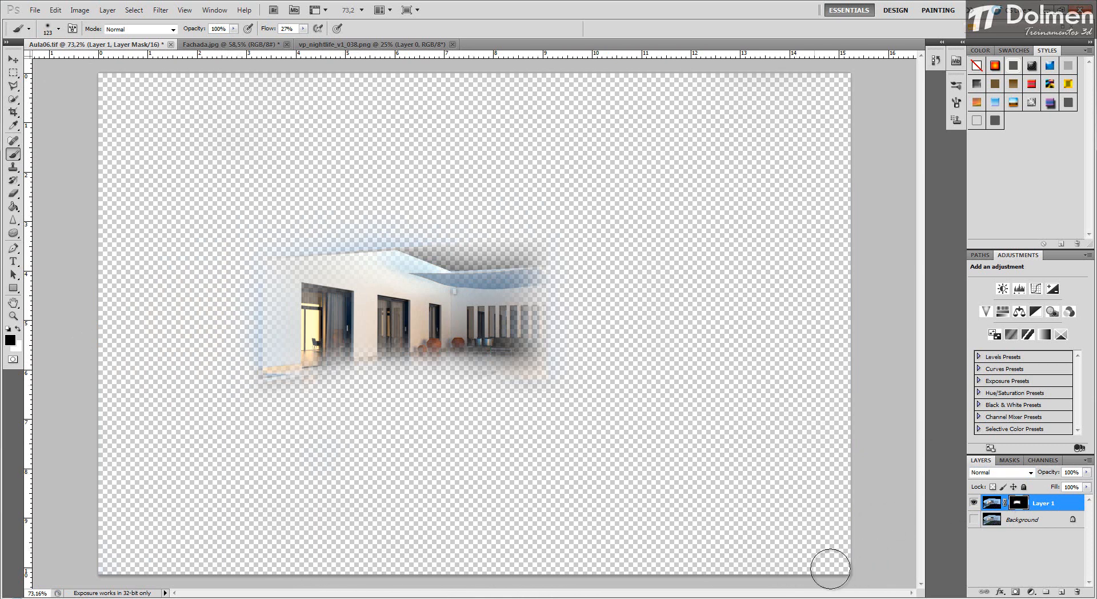
pyautogui.click(973, 520)
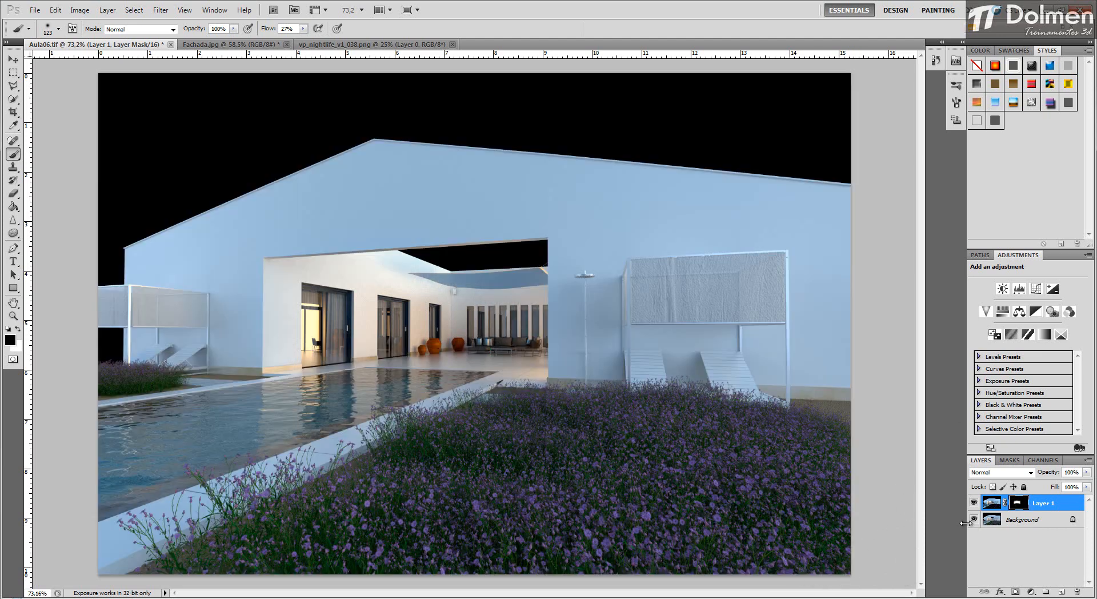
# Step: Compare the interior with and without Layer 1 by switching the layer's visibility repeatedly
pyautogui.click(974, 503)
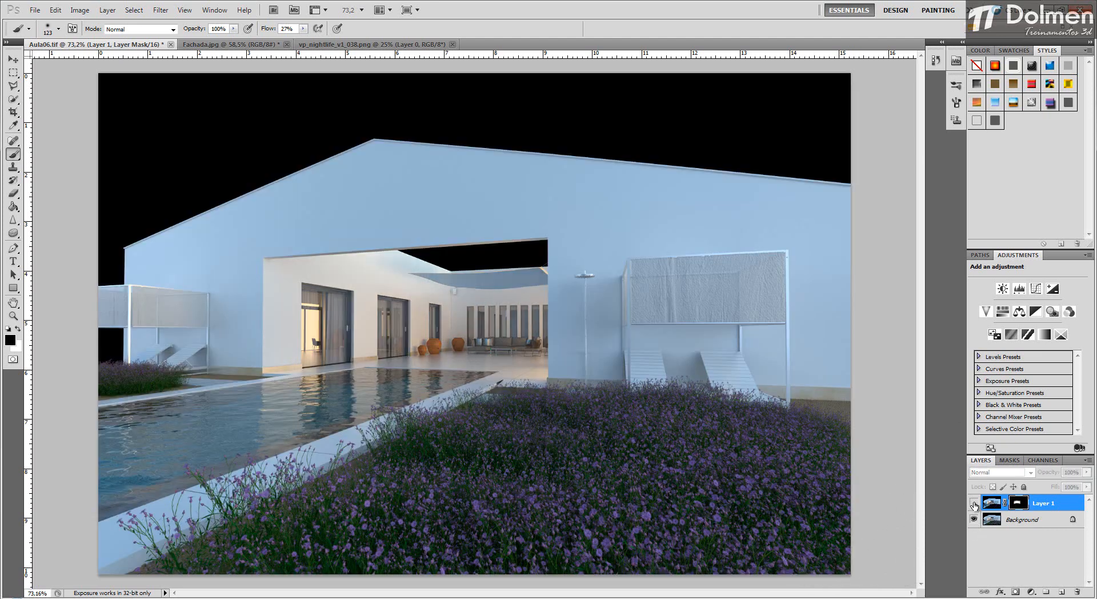
pyautogui.click(973, 503)
pyautogui.click(973, 503)
pyautogui.click(973, 503)
pyautogui.click(973, 502)
pyautogui.click(974, 503)
pyautogui.click(974, 503)
pyautogui.click(973, 503)
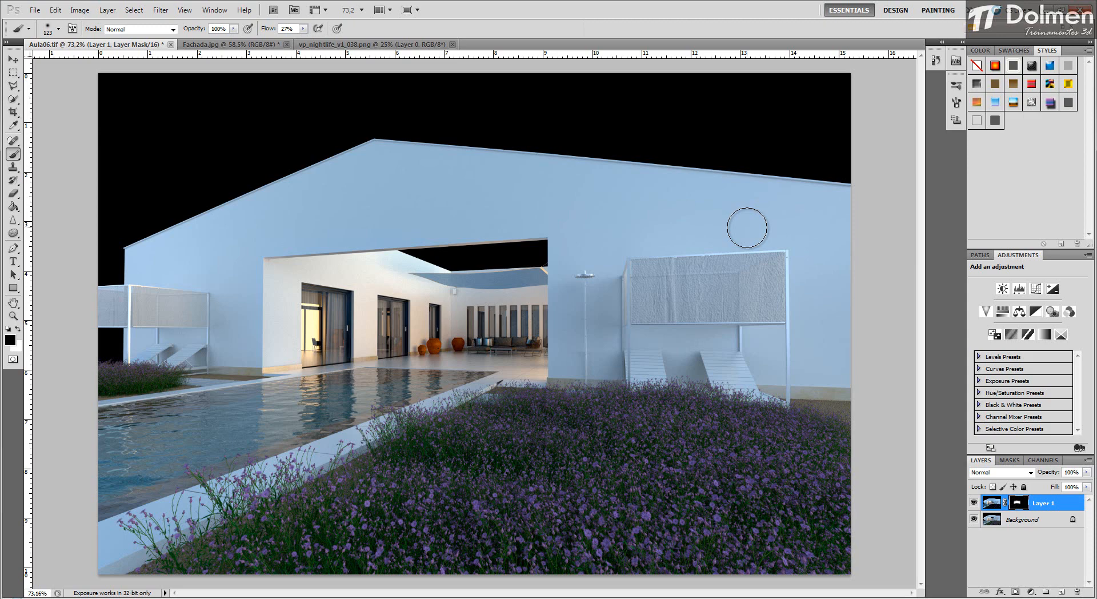
# Step: Apply Lens Blur to Layer 1's image, using the layer mask as inverted depth map, focal distance 233 and radius 20
pyautogui.click(994, 503)
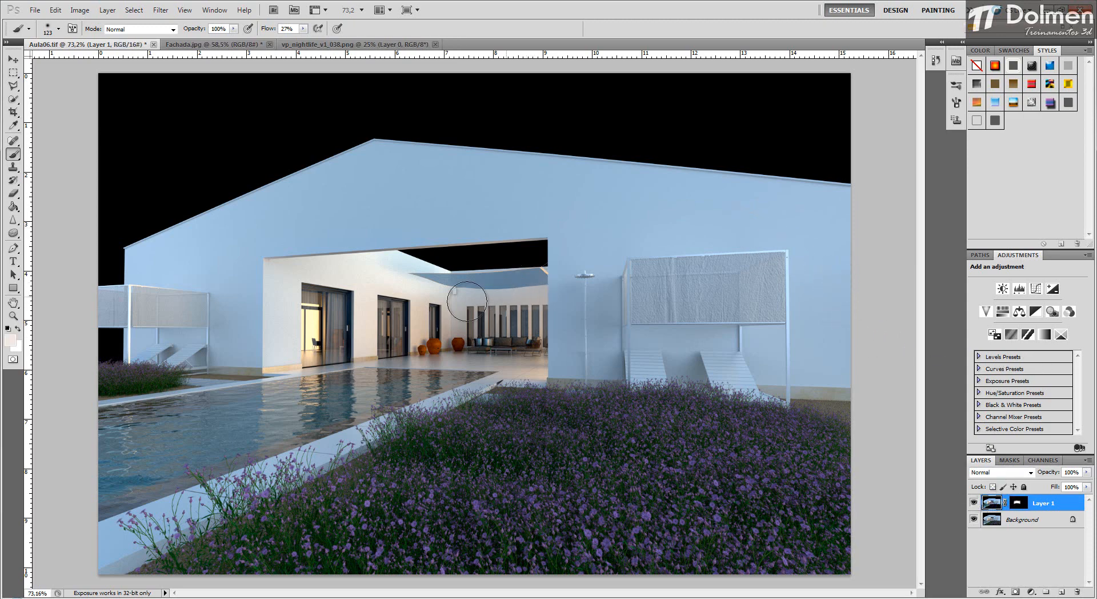
pyautogui.click(160, 10)
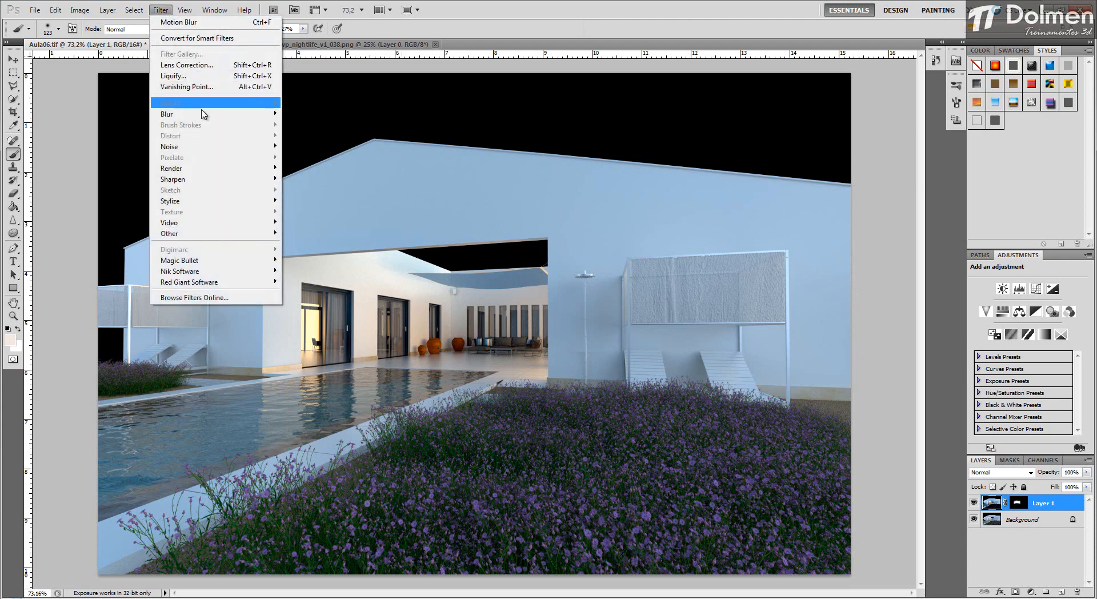
pyautogui.moveTo(203, 114)
pyautogui.click(312, 167)
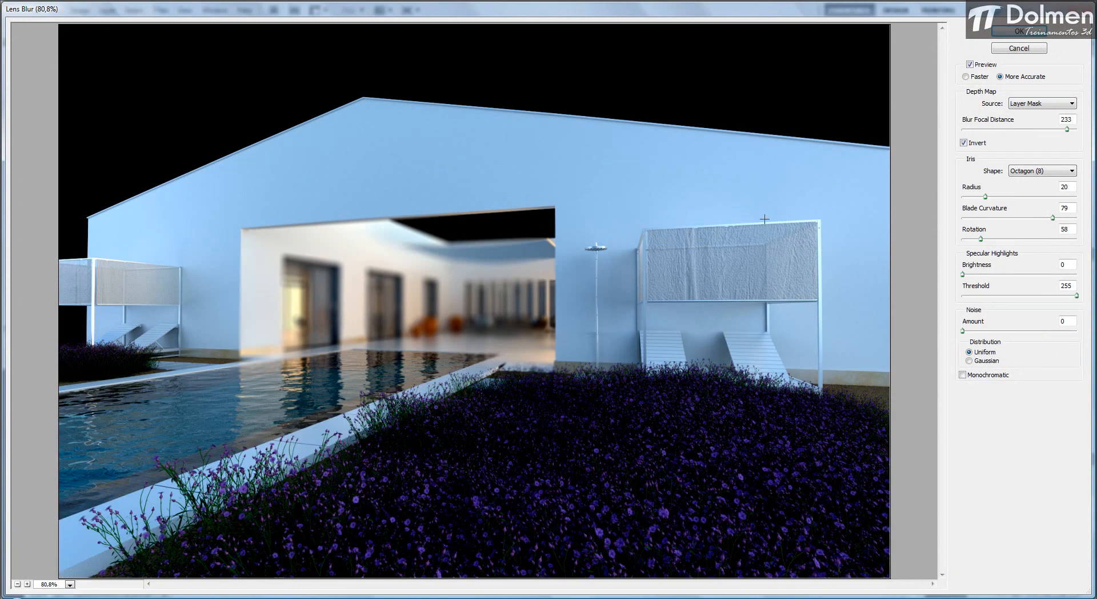
pyautogui.click(1010, 34)
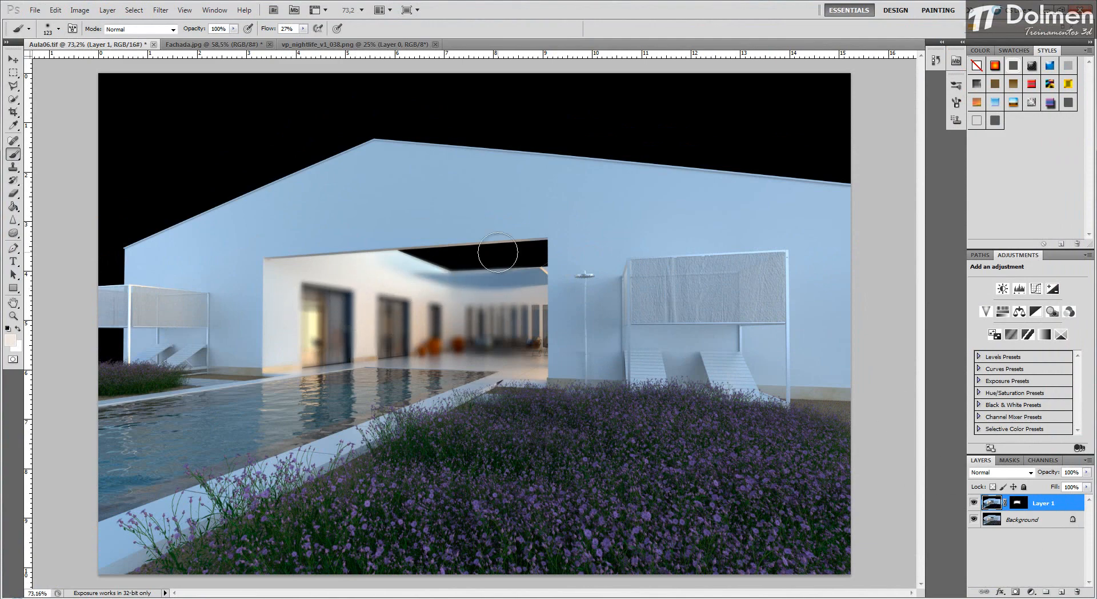
pyautogui.click(15, 61)
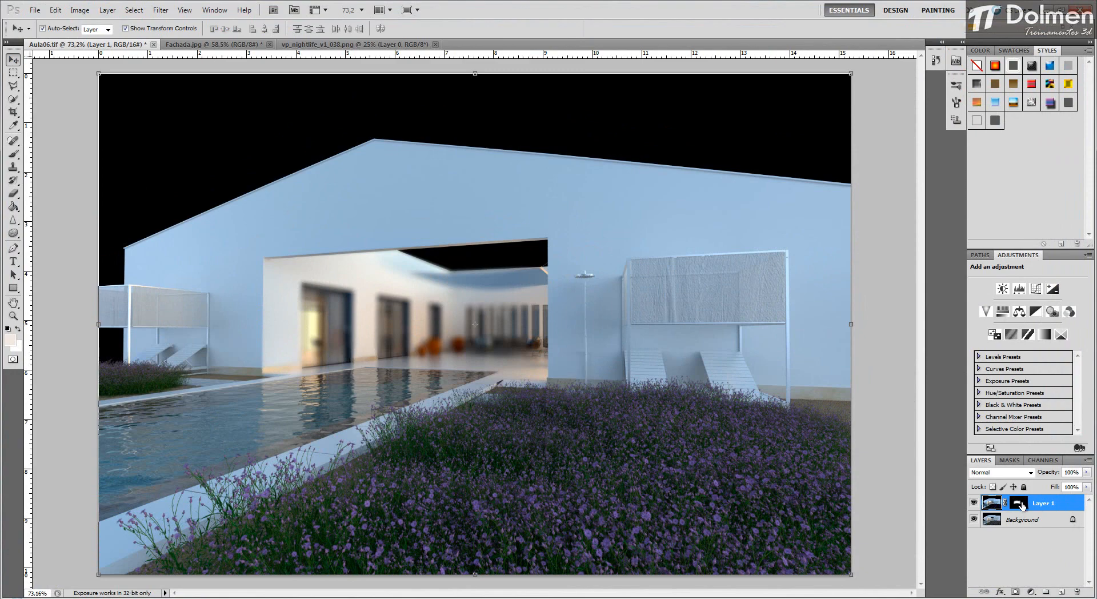
pyautogui.moveTo(1087, 472); pyautogui.dragTo(1052, 485)
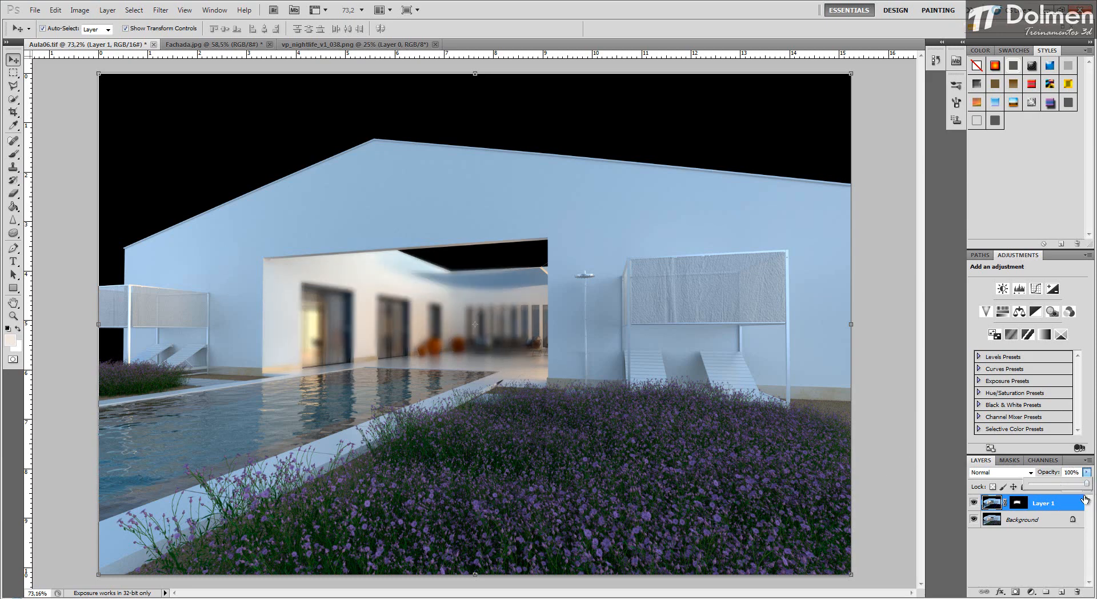
# Step: Try painting white on Layer 1's mask over the flower beds and pool, and undo the strokes
pyautogui.click(1019, 503)
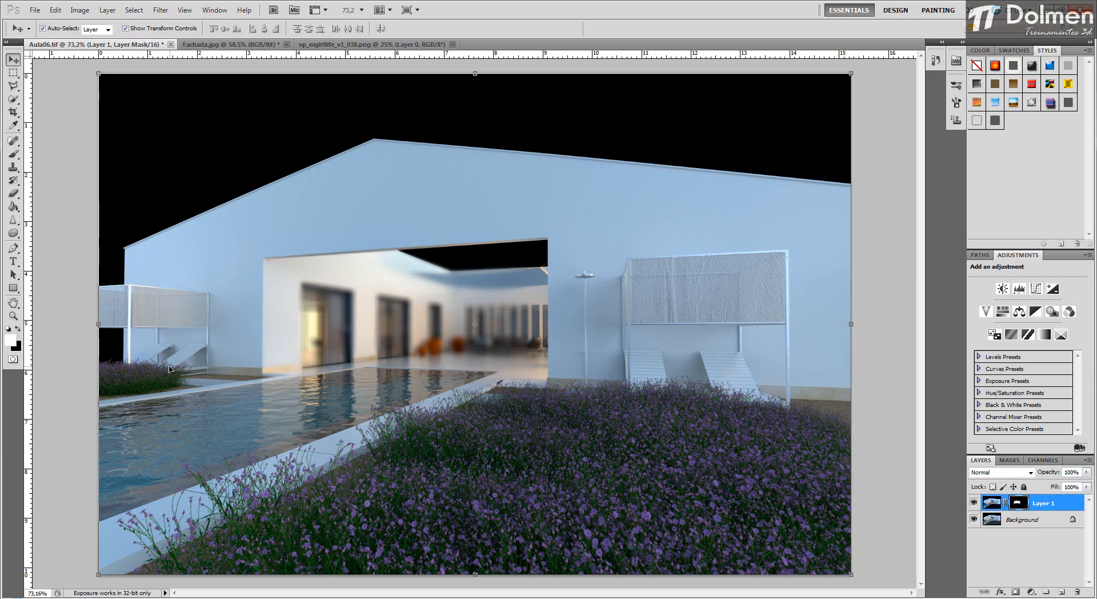
pyautogui.click(13, 154)
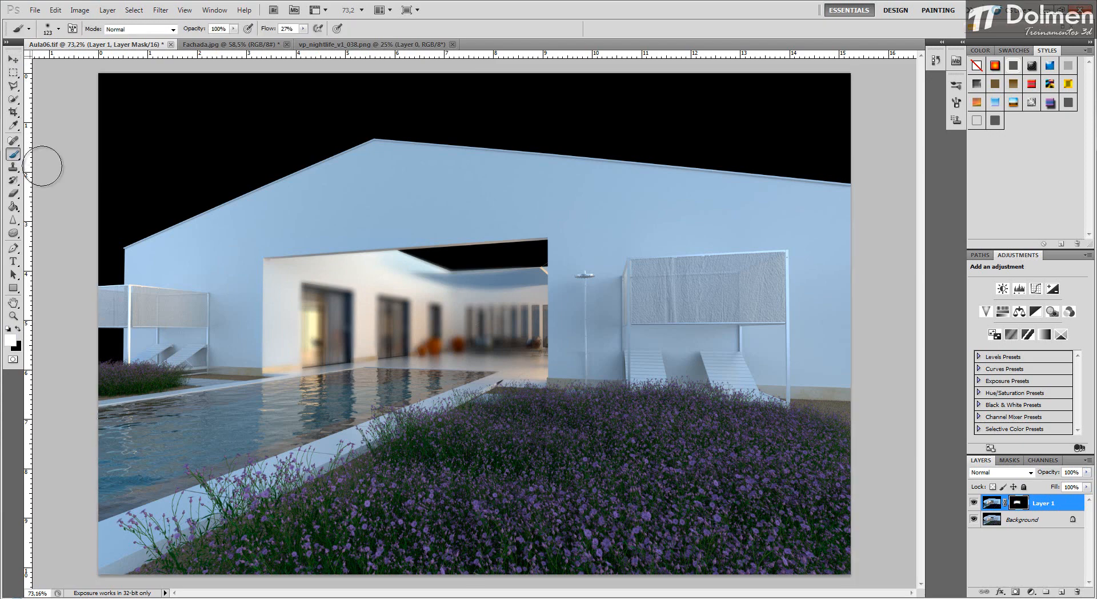
pyautogui.click(216, 282)
pyautogui.moveTo(164, 309)
pyautogui.mouseDown()
pyautogui.moveTo(142, 303)
pyautogui.moveTo(139, 370)
pyautogui.moveTo(113, 312)
pyautogui.moveTo(111, 365)
pyautogui.moveTo(142, 388)
pyautogui.moveTo(180, 357)
pyautogui.moveTo(171, 318)
pyautogui.mouseUp()
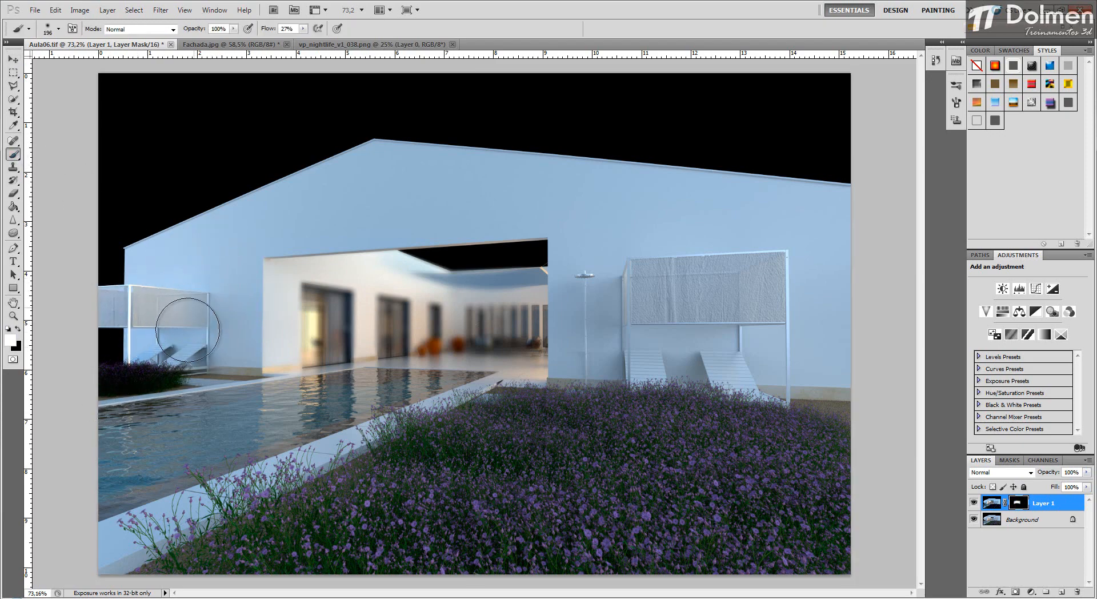
pyautogui.moveTo(271, 517)
pyautogui.mouseDown()
pyautogui.moveTo(343, 530)
pyautogui.moveTo(348, 550)
pyautogui.moveTo(562, 546)
pyautogui.moveTo(632, 466)
pyautogui.moveTo(536, 448)
pyautogui.moveTo(494, 495)
pyautogui.moveTo(695, 551)
pyautogui.moveTo(598, 515)
pyautogui.moveTo(592, 481)
pyautogui.mouseUp()
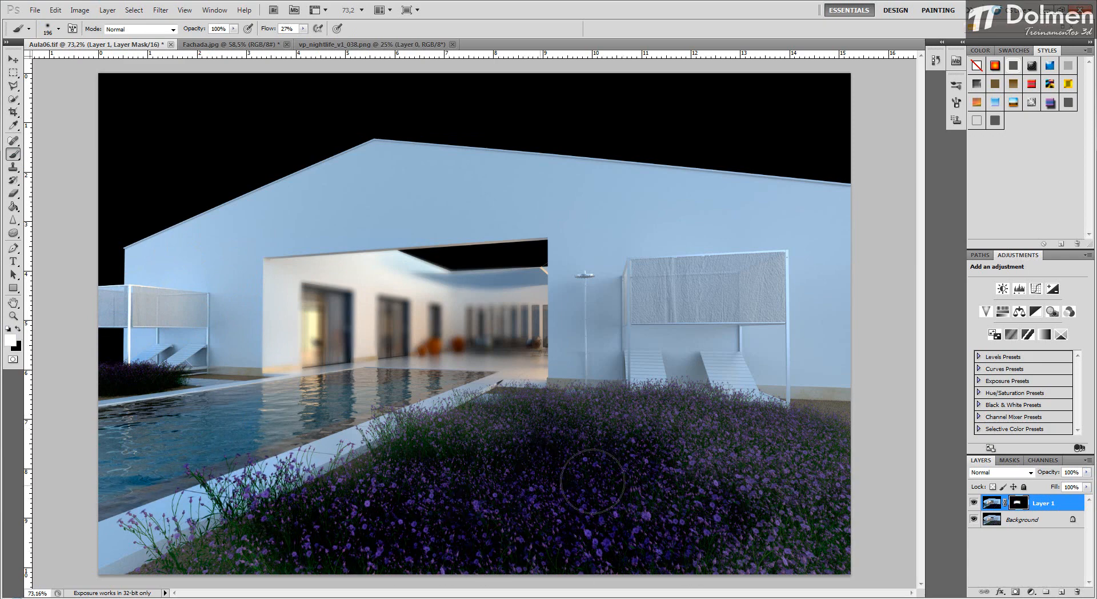
pyautogui.hotkey('ctrl', 'alt', 'z')
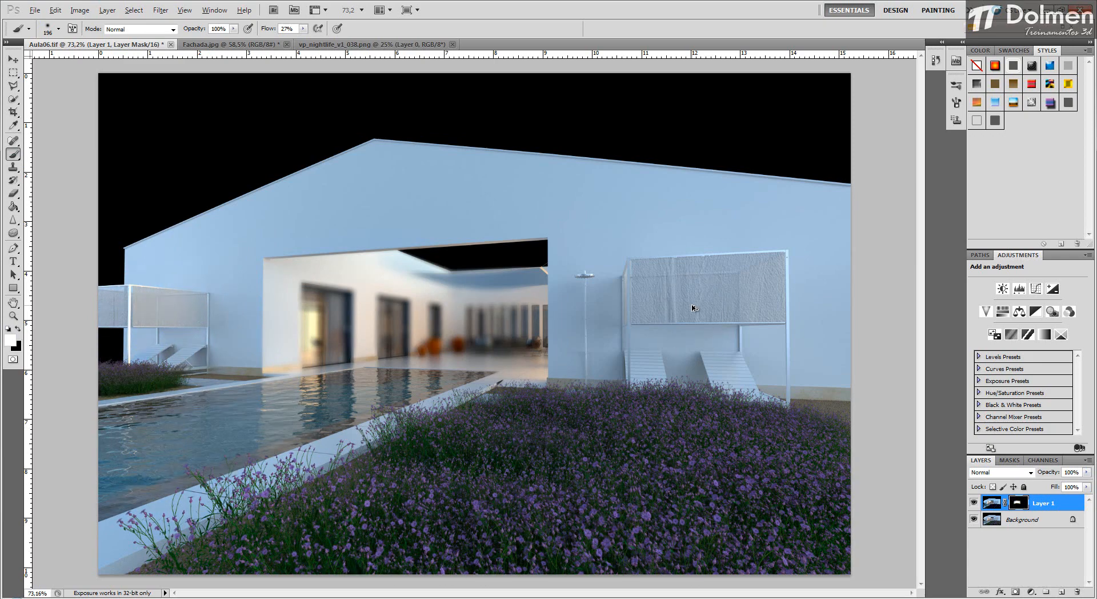
# Step: Reduce Layer 1's opacity to soften the interior's lens blur, and deselect the layer
pyautogui.click(12, 61)
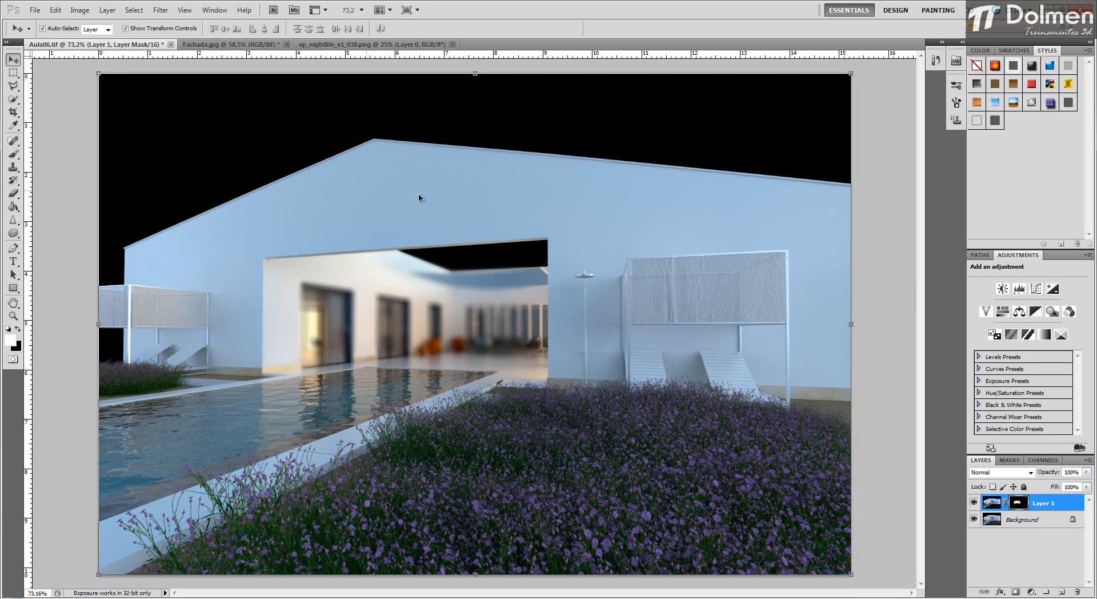
pyautogui.click(1086, 472)
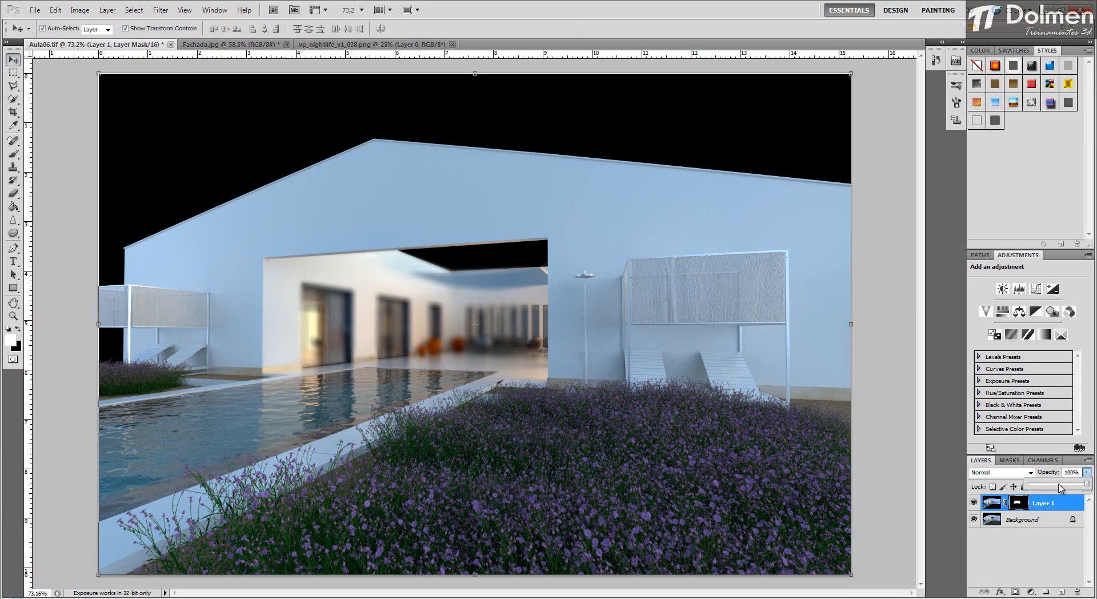
pyautogui.click(1059, 485)
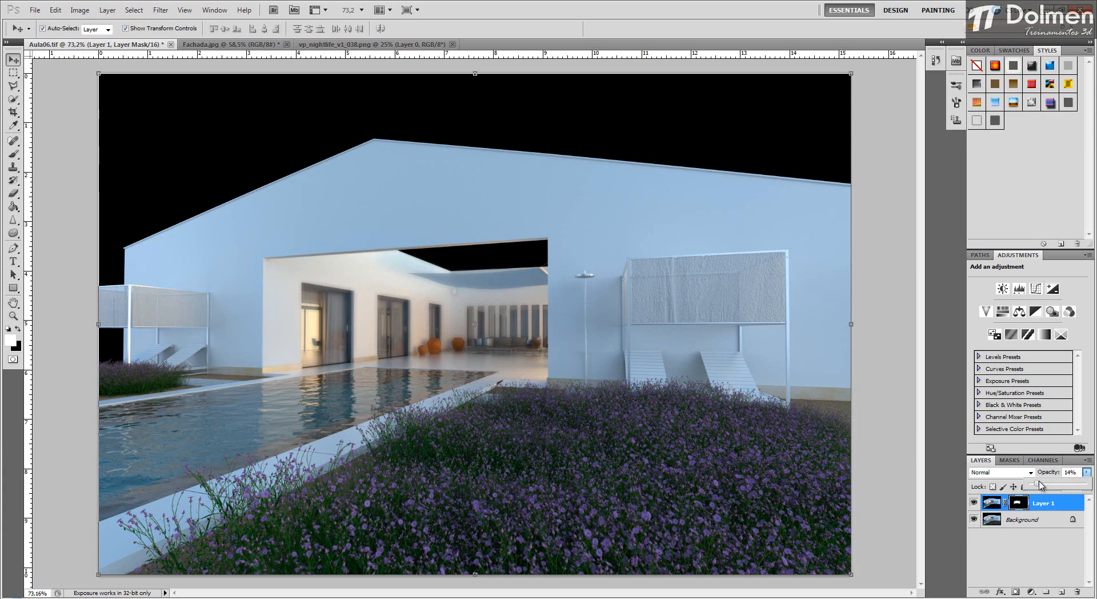
pyautogui.moveTo(1039, 482); pyautogui.dragTo(1043, 482)
pyautogui.click(1038, 556)
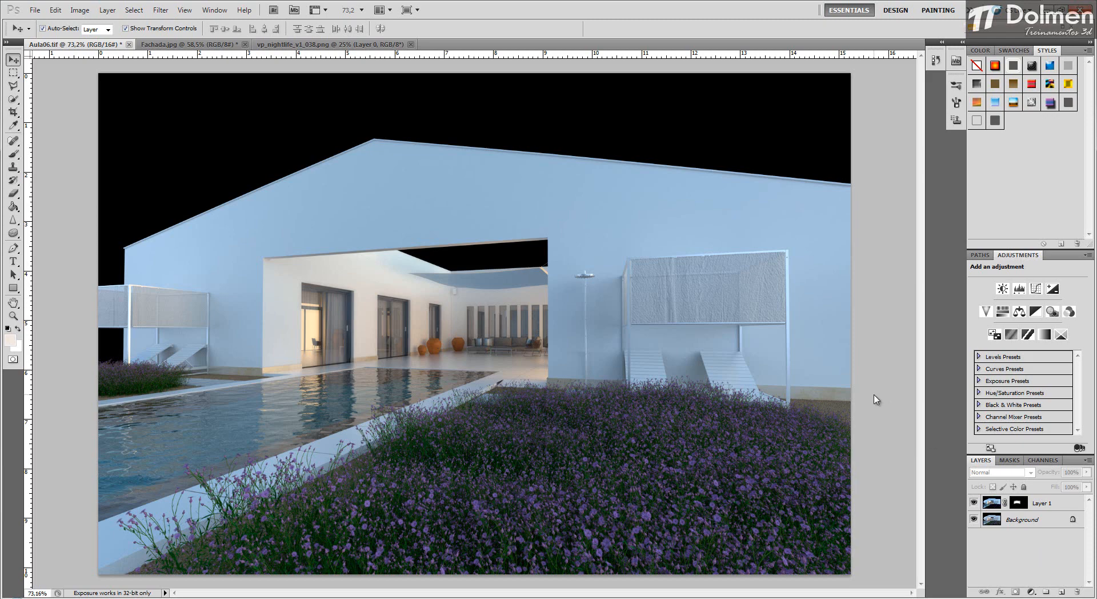
# Step: Delete Layer 1 and duplicate the Background layer with the default name
pyautogui.moveTo(1044, 503); pyautogui.dragTo(1076, 592)
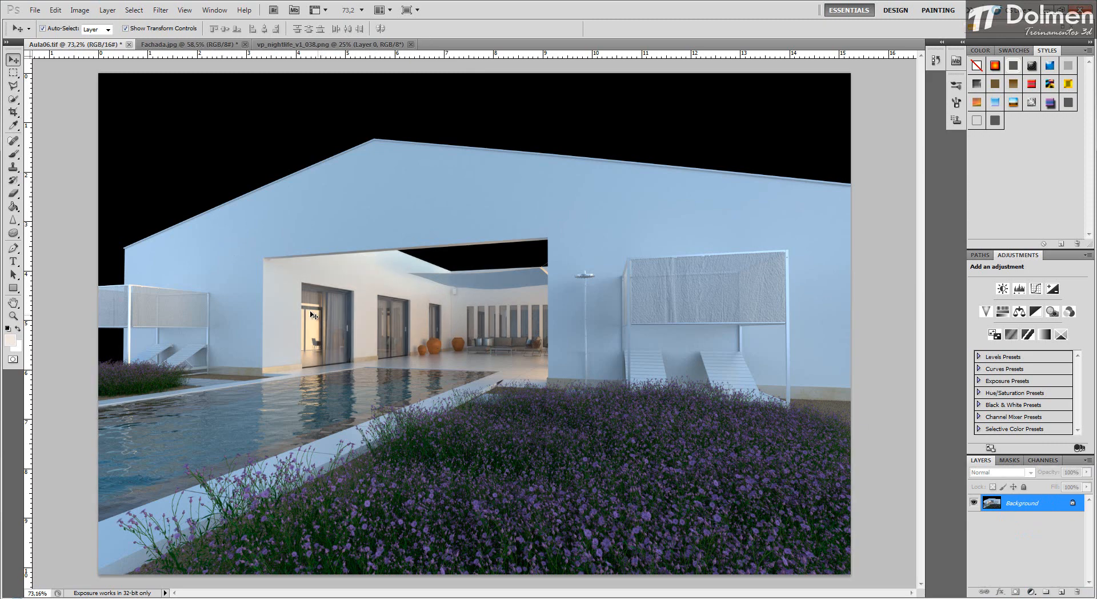
pyautogui.click(303, 348)
pyautogui.click(527, 222)
pyautogui.rightClick(1047, 502)
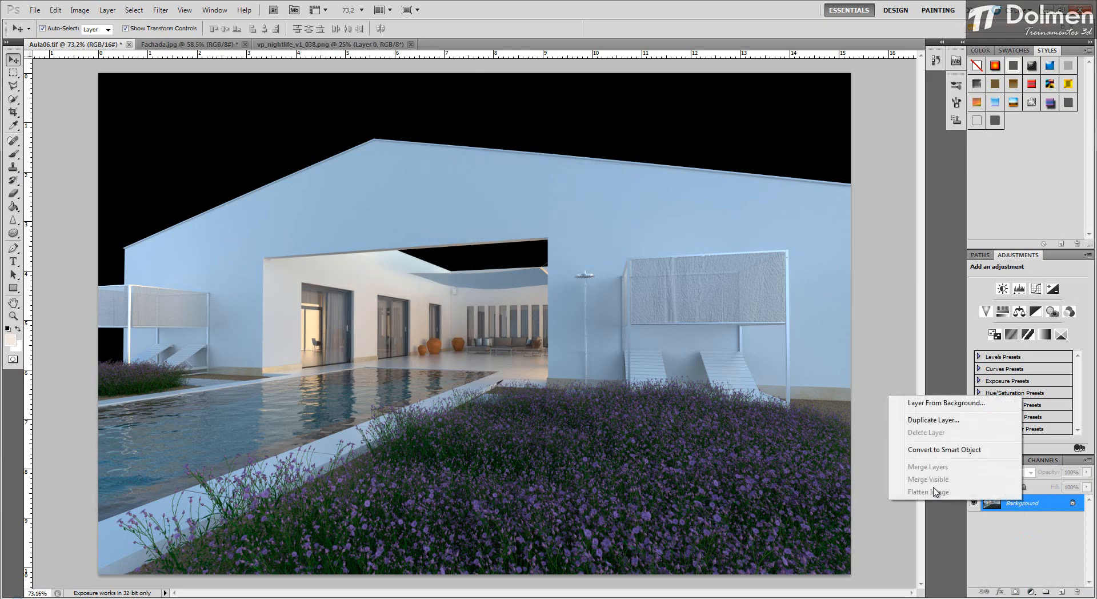
pyautogui.click(932, 421)
pyautogui.press('Return')
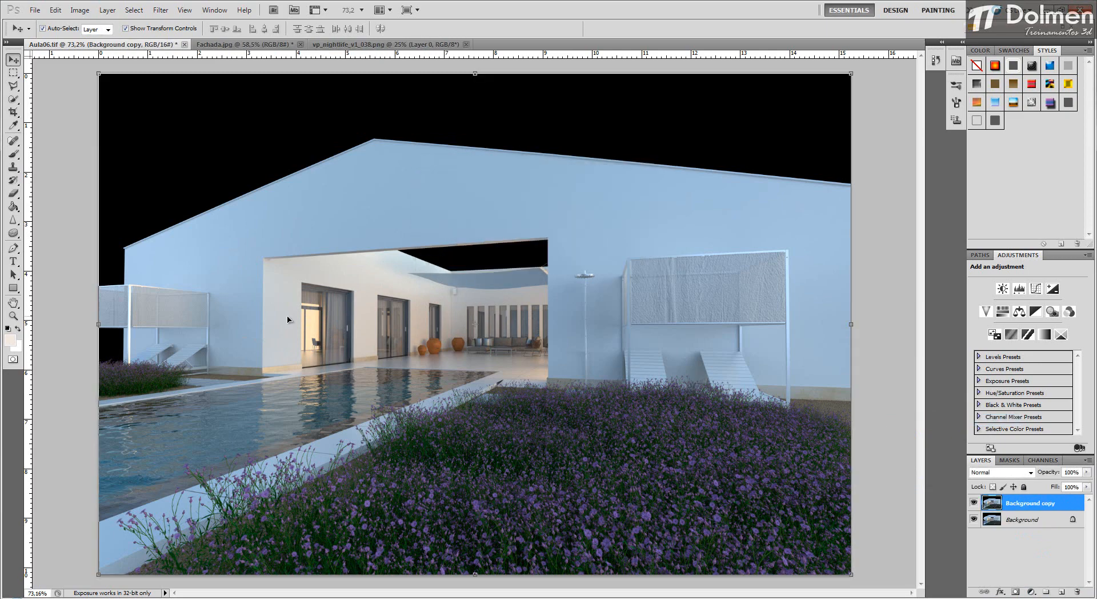
# Step: Adjust the duplicated layer's Brightness/Contrast to brightness -92 and contrast 75, with Use Legacy enabled
pyautogui.scroll(2, 288, 319)
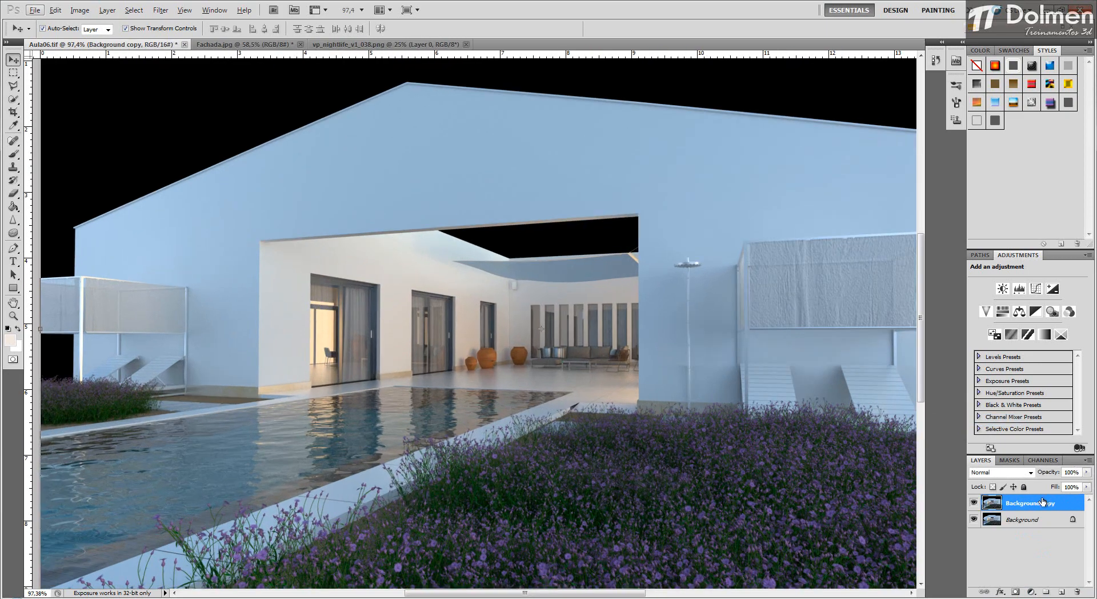
pyautogui.click(80, 10)
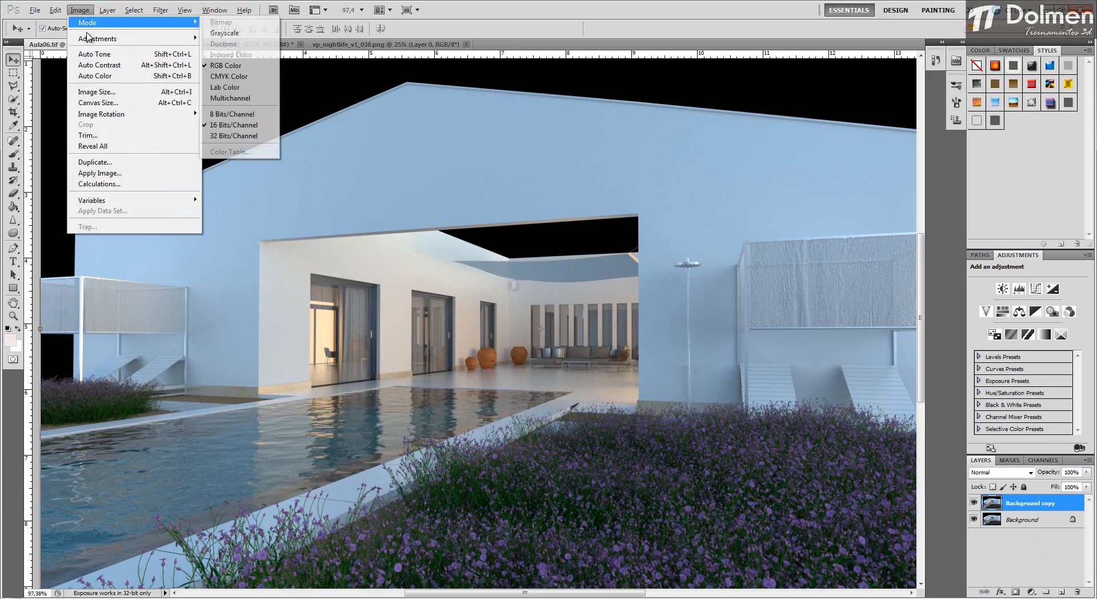
pyautogui.moveTo(94, 39)
pyautogui.click(285, 38)
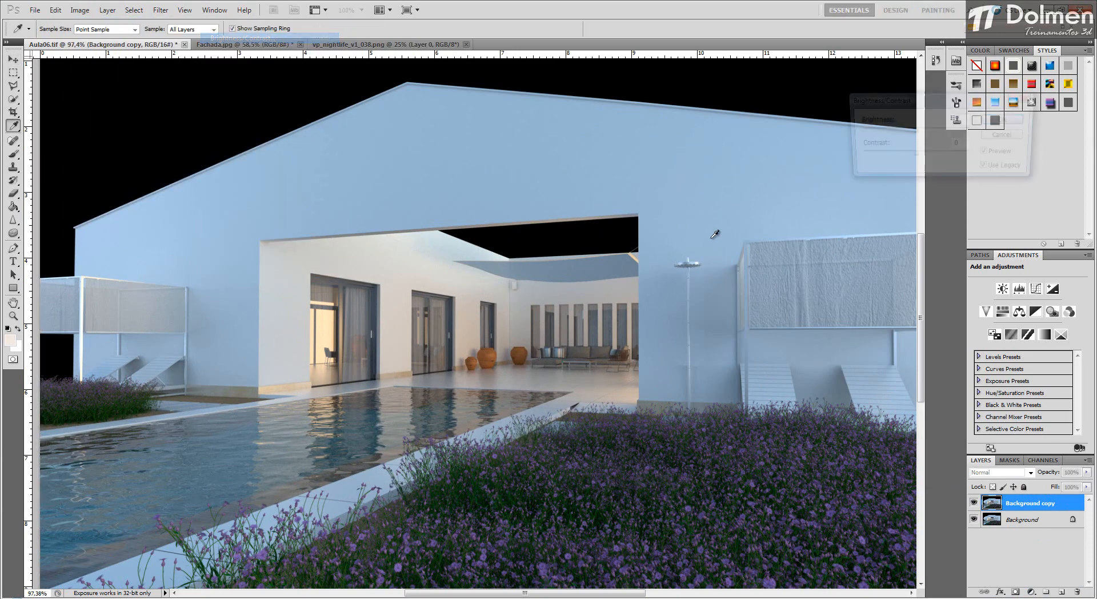
pyautogui.moveTo(916, 134); pyautogui.dragTo(864, 135)
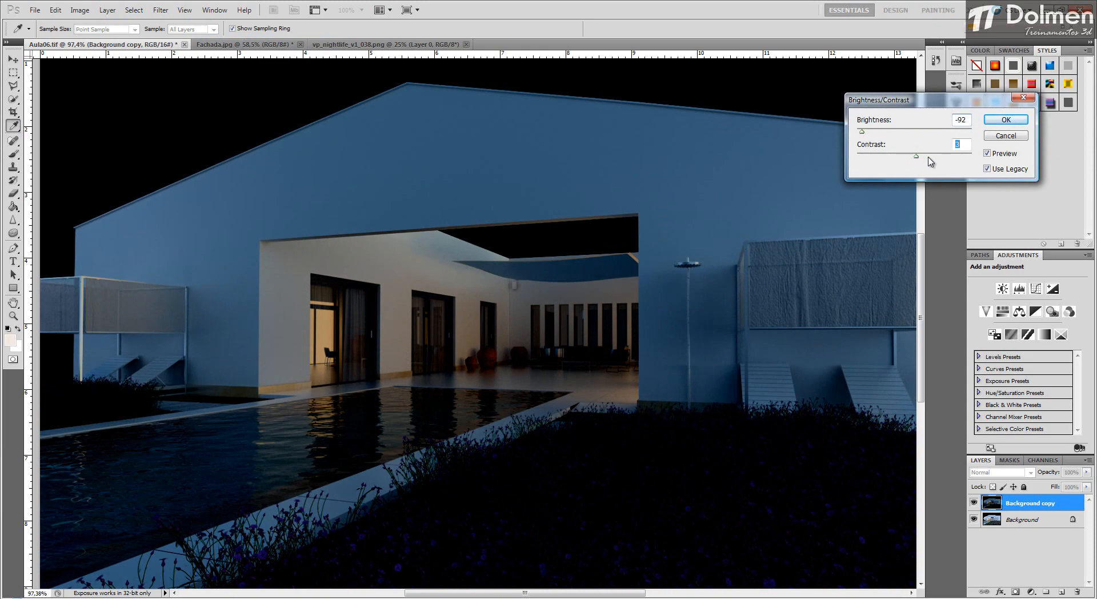
pyautogui.moveTo(929, 158); pyautogui.dragTo(958, 156)
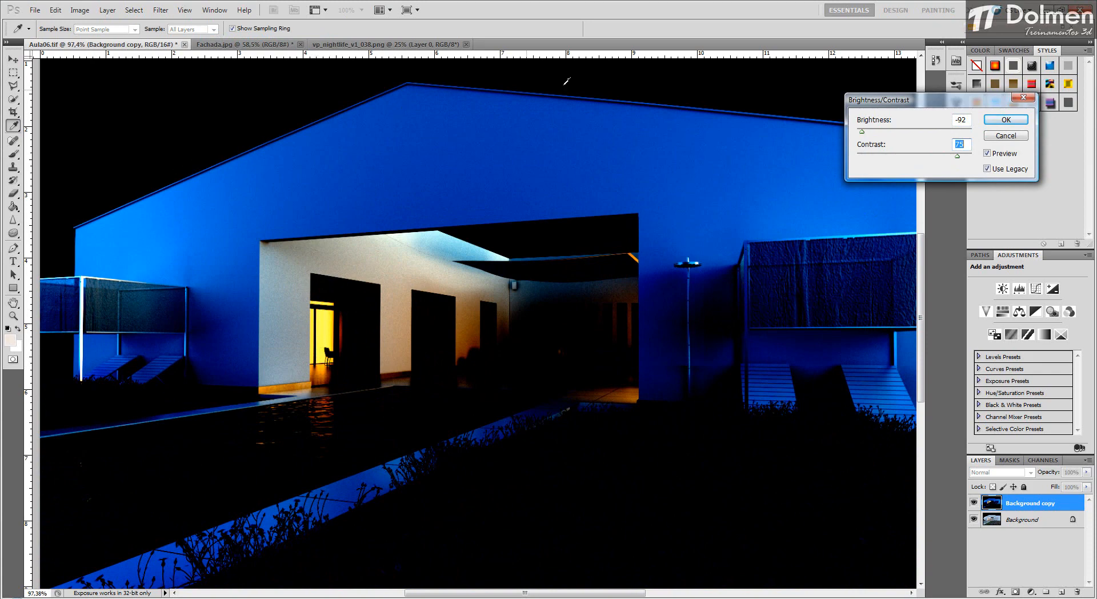
pyautogui.click(1005, 119)
pyautogui.press('v')
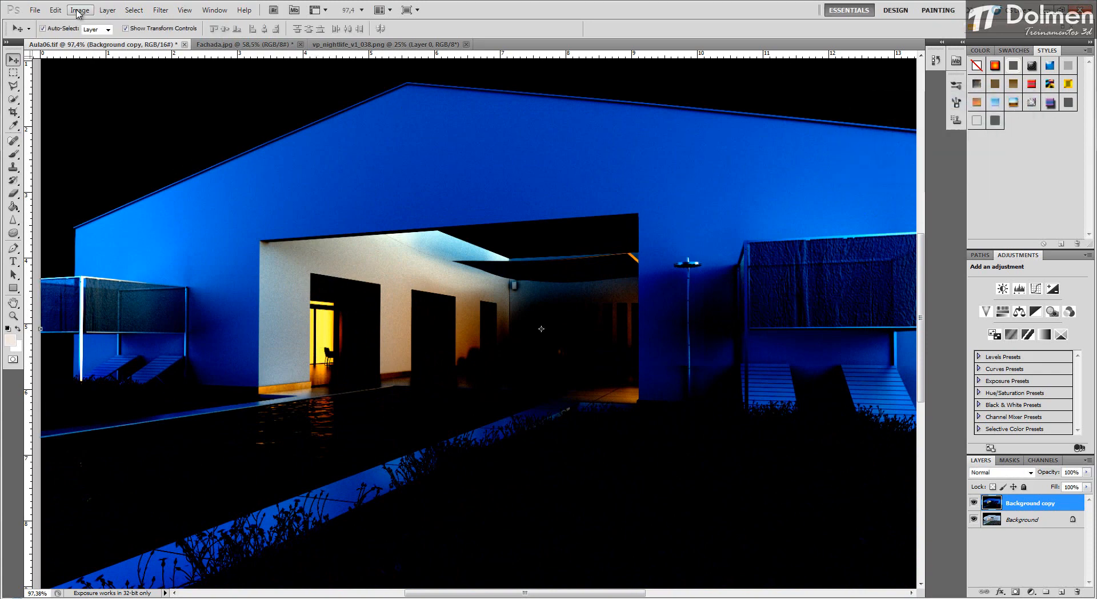
# Step: Apply a Gaussian Blur with a 5.5 pixel radius to the Background copy layer
pyautogui.click(160, 10)
pyautogui.moveTo(237, 115)
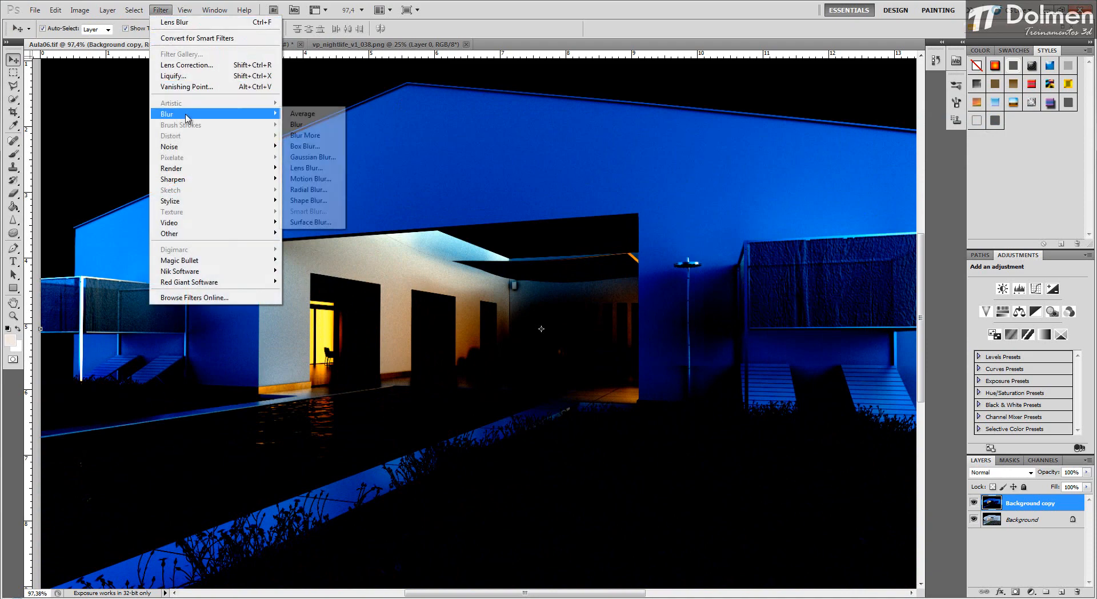
pyautogui.click(313, 160)
pyautogui.moveTo(928, 300); pyautogui.dragTo(936, 296)
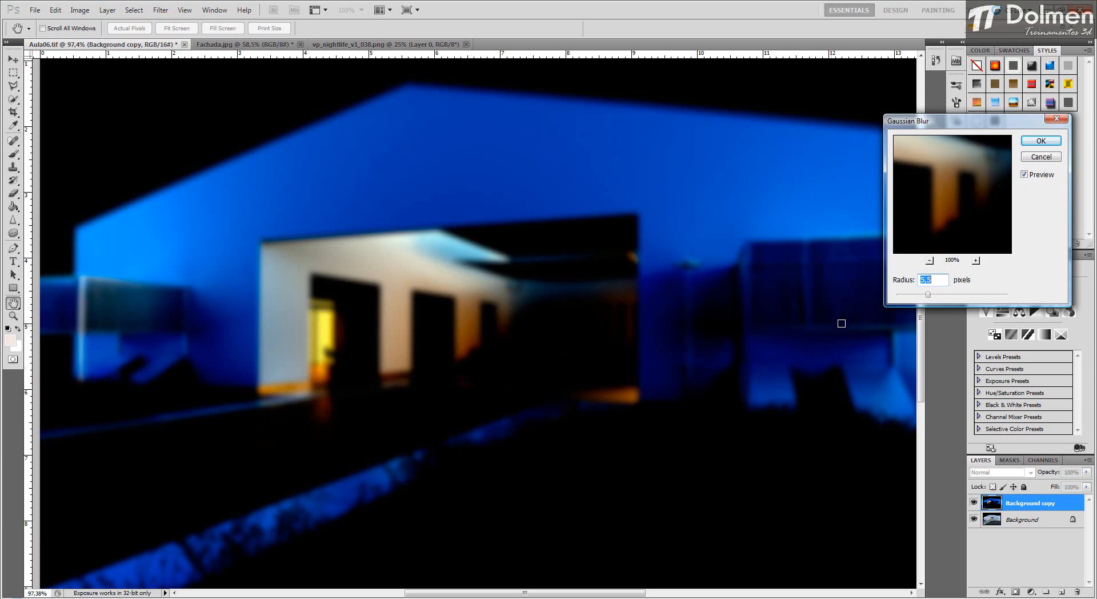
pyautogui.click(1041, 141)
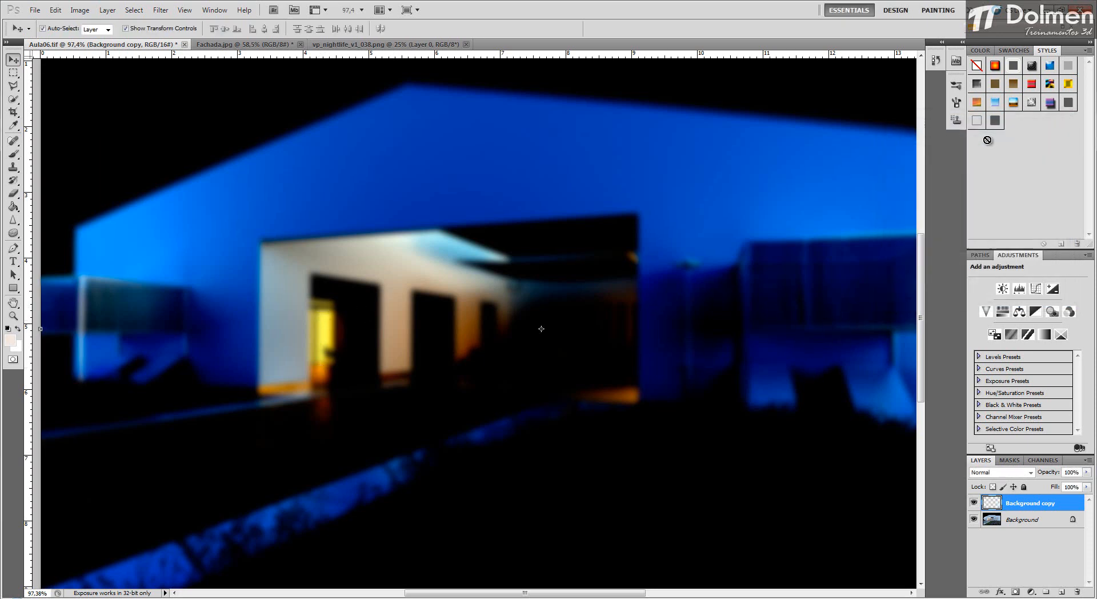
# Step: Try blend modes such as Overlay and Lighter Color on the Background copy layer, and set it to Screen
pyautogui.click(1024, 476)
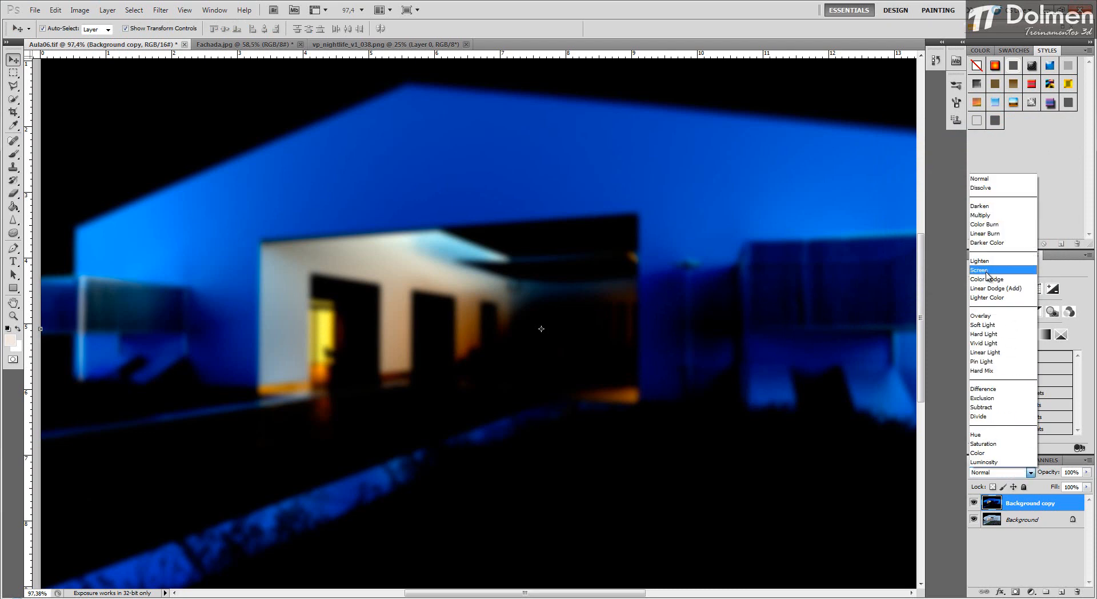
pyautogui.click(1006, 269)
pyautogui.press('Down')
pyautogui.press('Down')
pyautogui.press('Down')
pyautogui.press('Down')
pyautogui.press('Down')
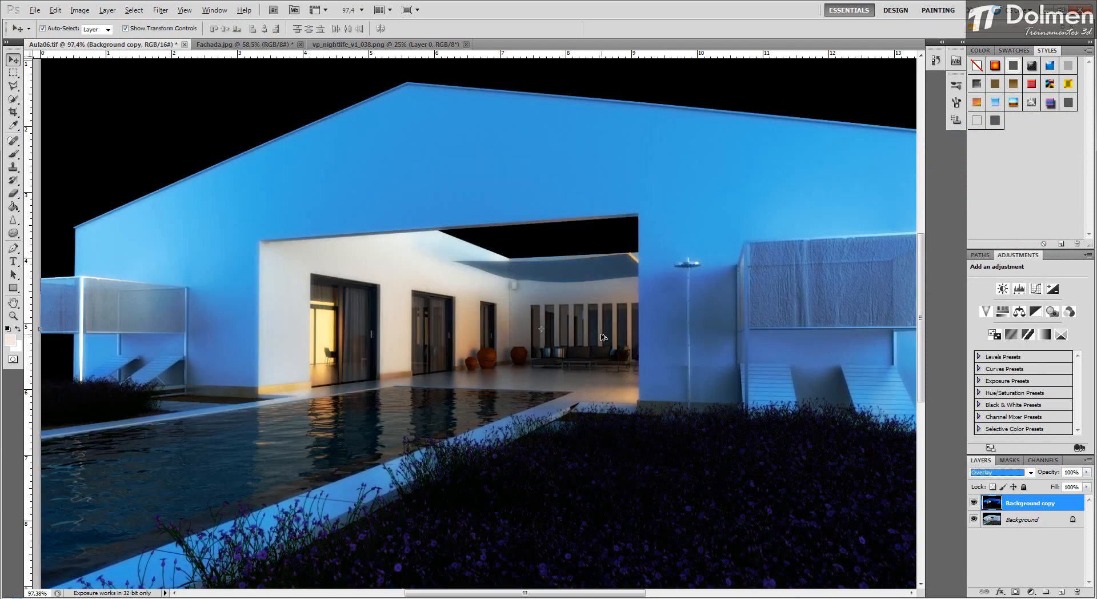
pyautogui.press('Up')
pyautogui.click(1011, 478)
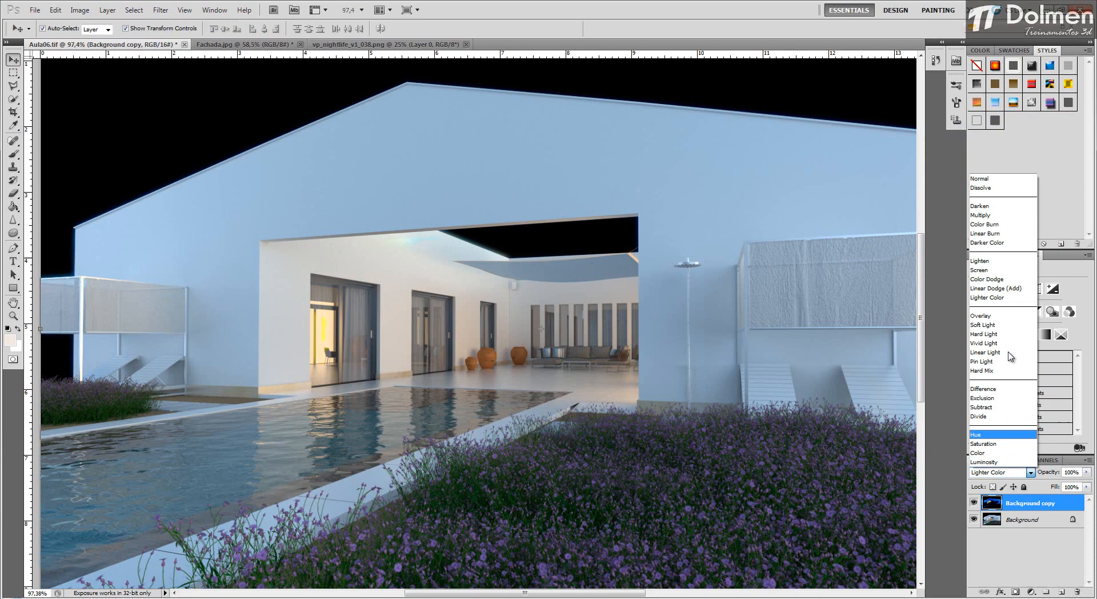
pyautogui.click(997, 270)
pyautogui.click(665, 345)
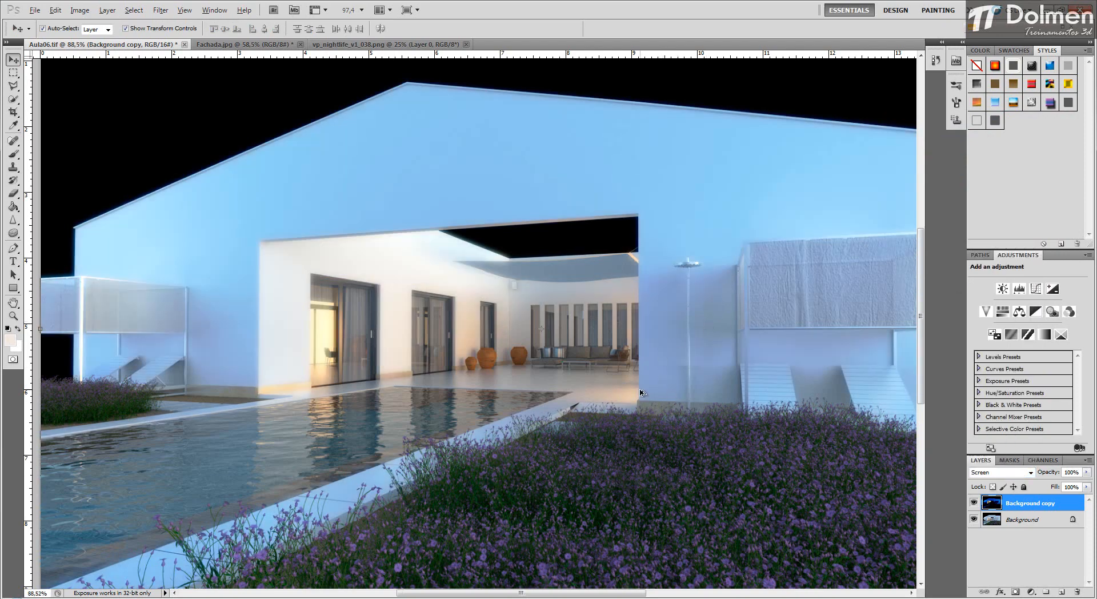
pyautogui.scroll(-3, 642, 392)
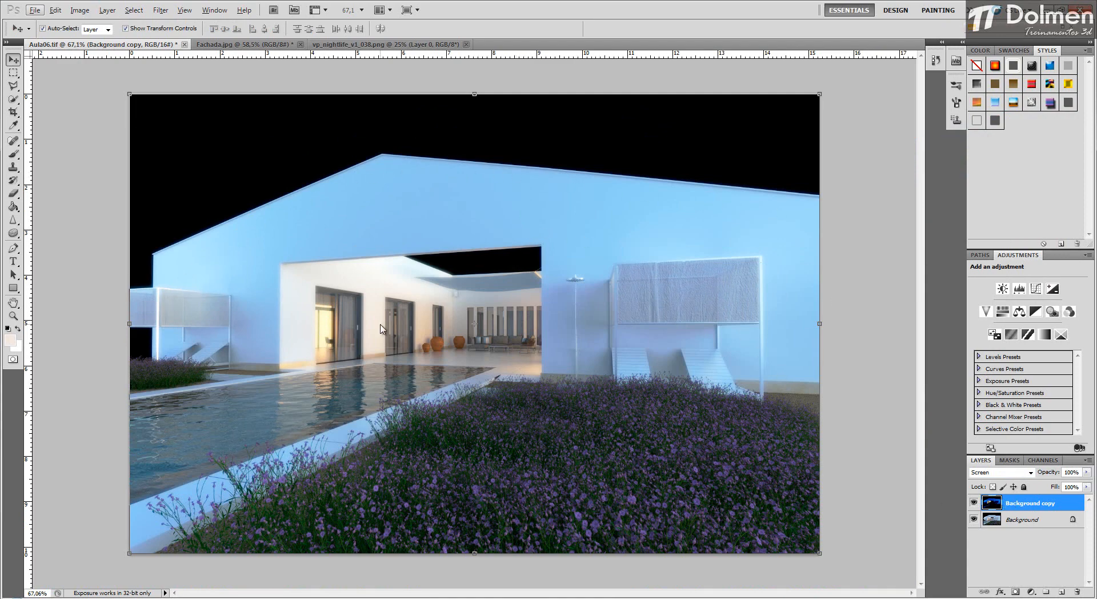
# Step: Add a layer mask to Background copy and brush black over the facade and surroundings, keeping the glow inside the opening
pyautogui.click(1016, 592)
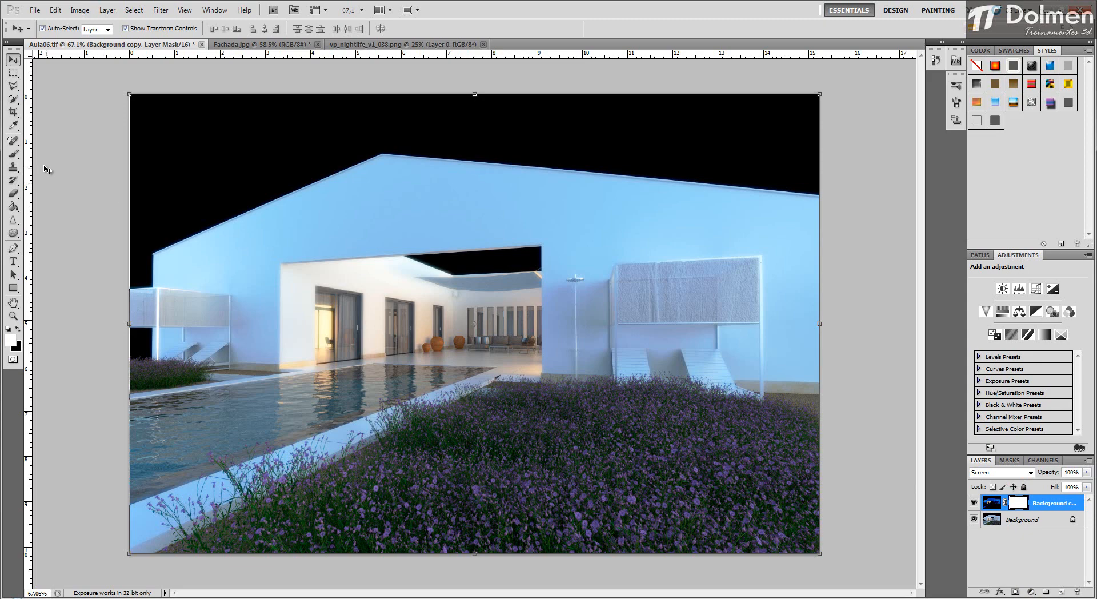
pyautogui.click(13, 155)
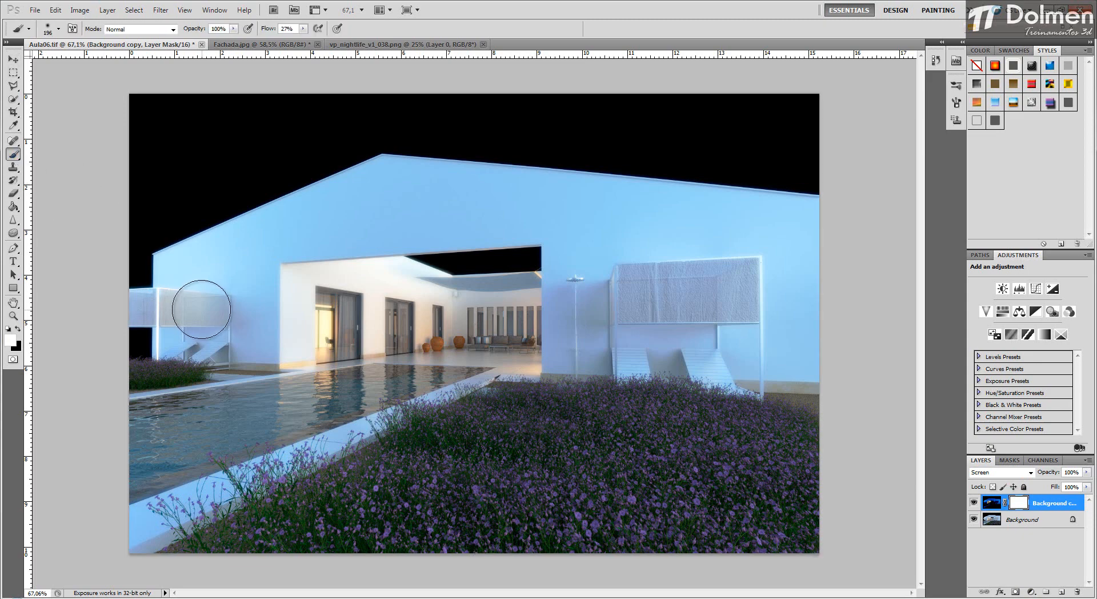
pyautogui.click(18, 329)
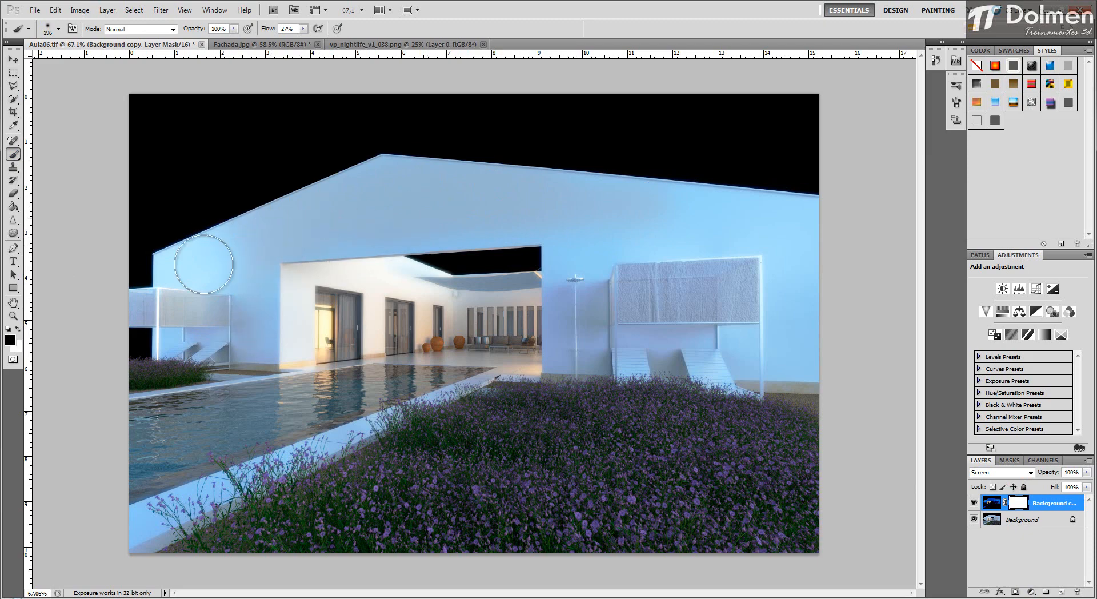
pyautogui.moveTo(204, 264)
pyautogui.mouseDown()
pyautogui.moveTo(204, 335)
pyautogui.moveTo(231, 331)
pyautogui.mouseUp()
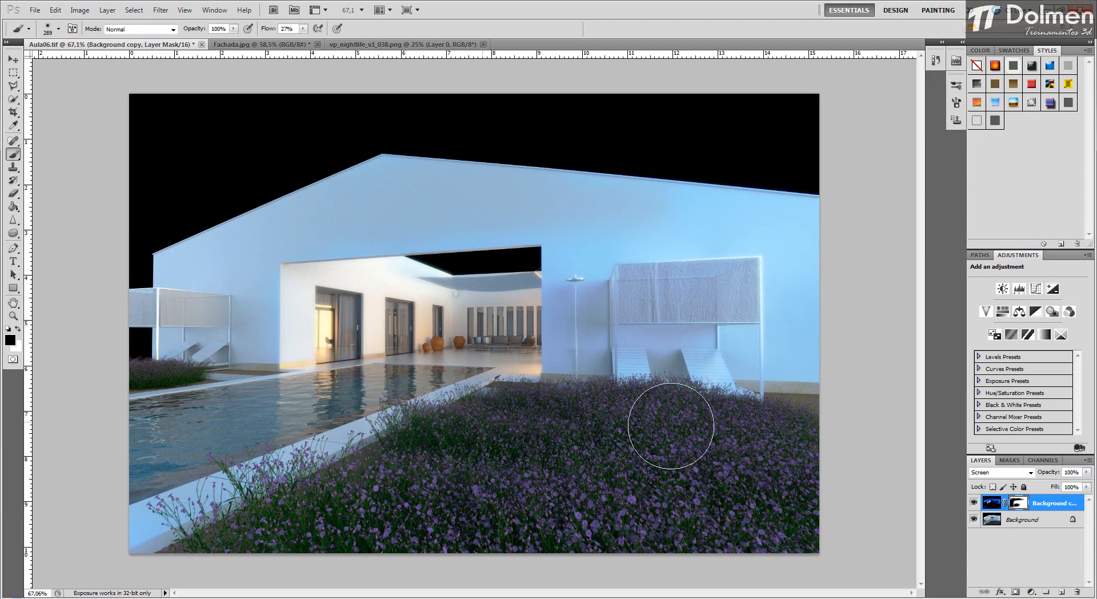
pyautogui.moveTo(771, 178)
pyautogui.mouseDown()
pyautogui.moveTo(746, 421)
pyautogui.moveTo(803, 421)
pyautogui.moveTo(819, 438)
pyautogui.moveTo(824, 321)
pyautogui.moveTo(811, 288)
pyautogui.moveTo(779, 399)
pyautogui.moveTo(723, 506)
pyautogui.moveTo(712, 189)
pyautogui.moveTo(659, 402)
pyautogui.moveTo(648, 215)
pyautogui.moveTo(591, 402)
pyautogui.moveTo(576, 351)
pyautogui.moveTo(597, 180)
pyautogui.moveTo(589, 467)
pyautogui.moveTo(577, 198)
pyautogui.moveTo(577, 468)
pyautogui.moveTo(591, 217)
pyautogui.moveTo(607, 156)
pyautogui.moveTo(545, 165)
pyautogui.moveTo(473, 203)
pyautogui.moveTo(550, 203)
pyautogui.moveTo(303, 225)
pyautogui.moveTo(338, 238)
pyautogui.moveTo(440, 195)
pyautogui.moveTo(280, 239)
pyautogui.moveTo(159, 324)
pyautogui.mouseUp()
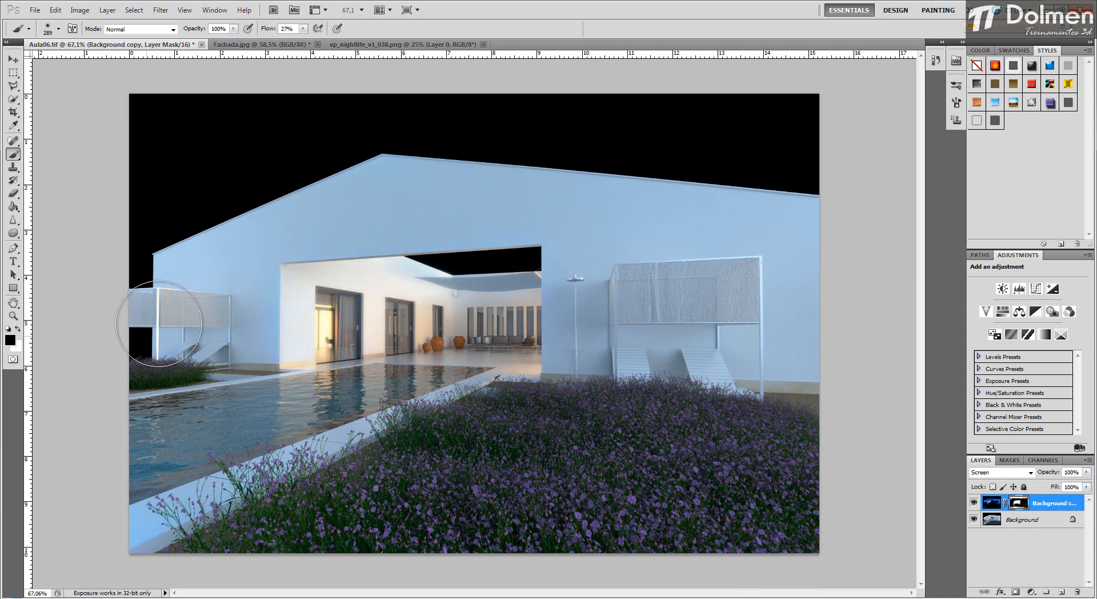
# Step: Hide the Background layer and paint black on the mask over the leftovers along the image borders and the interior's left edge
pyautogui.click(975, 521)
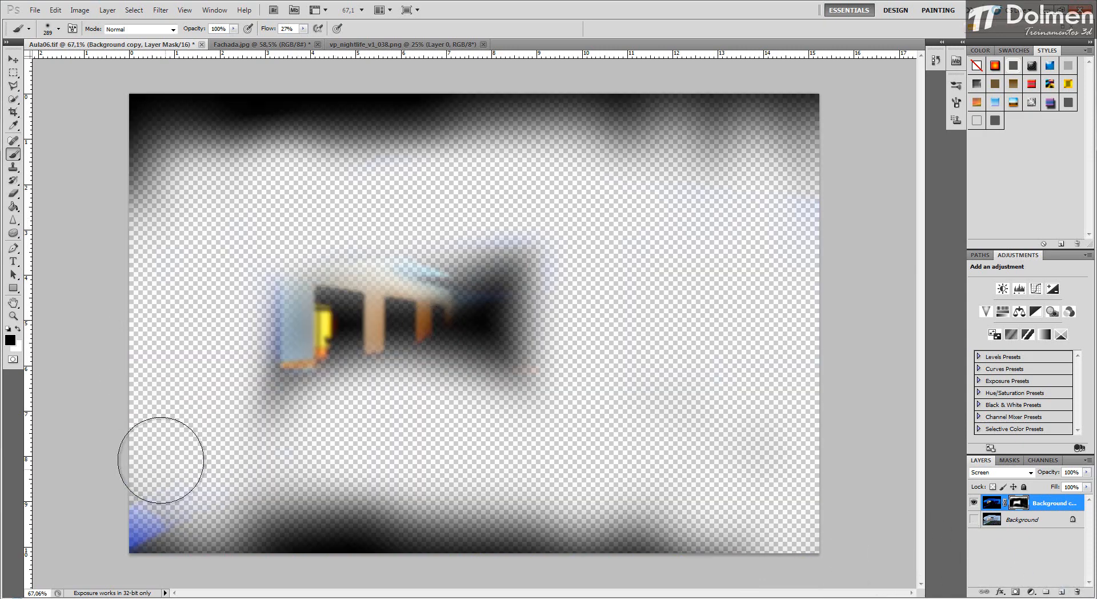
pyautogui.moveTo(160, 460)
pyautogui.mouseDown()
pyautogui.moveTo(182, 483)
pyautogui.moveTo(162, 485)
pyautogui.moveTo(152, 479)
pyautogui.moveTo(474, 524)
pyautogui.moveTo(521, 542)
pyautogui.moveTo(476, 540)
pyautogui.moveTo(753, 545)
pyautogui.moveTo(835, 526)
pyautogui.moveTo(777, 129)
pyautogui.moveTo(805, 184)
pyautogui.moveTo(771, 142)
pyautogui.moveTo(847, 121)
pyautogui.moveTo(141, 124)
pyautogui.moveTo(139, 94)
pyautogui.moveTo(147, 221)
pyautogui.moveTo(162, 152)
pyautogui.moveTo(449, 100)
pyautogui.moveTo(366, 114)
pyautogui.moveTo(368, 144)
pyautogui.moveTo(303, 123)
pyautogui.moveTo(538, 117)
pyautogui.moveTo(605, 66)
pyautogui.mouseUp()
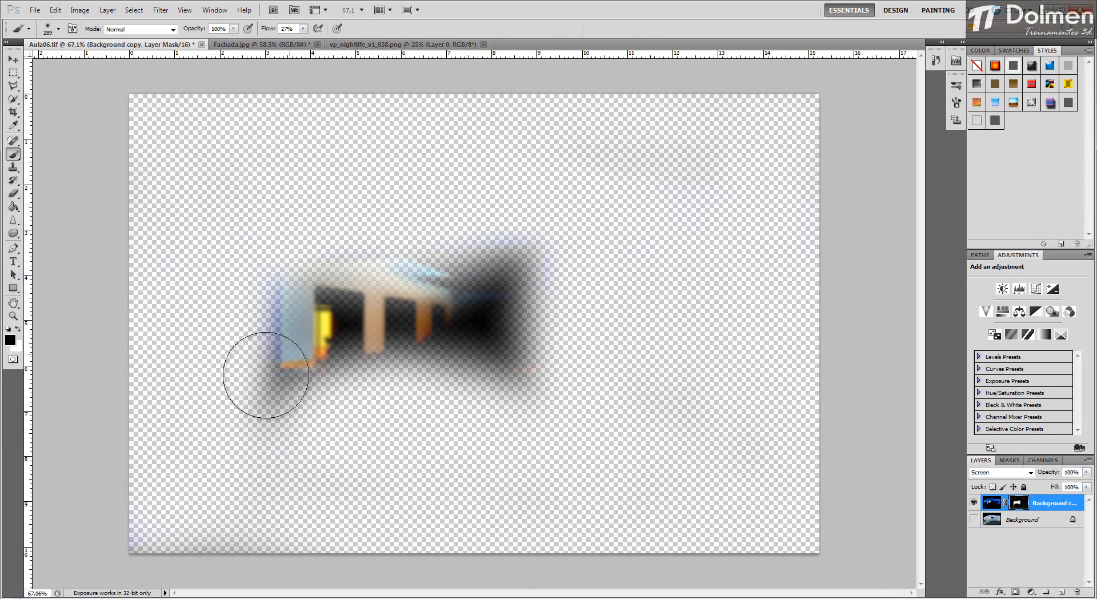
pyautogui.scroll(5, 246, 385)
pyautogui.moveTo(288, 317); pyautogui.dragTo(224, 317)
pyautogui.moveTo(275, 210)
pyautogui.mouseDown()
pyautogui.moveTo(271, 186)
pyautogui.moveTo(222, 442)
pyautogui.moveTo(184, 315)
pyautogui.moveTo(268, 98)
pyautogui.mouseUp()
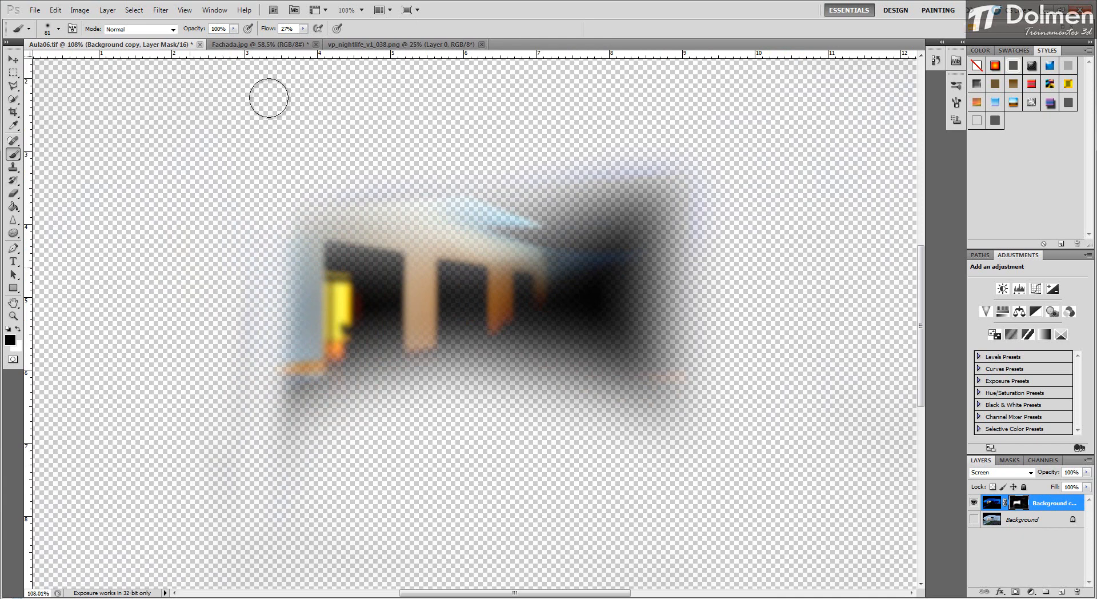
pyautogui.moveTo(328, 228)
pyautogui.mouseDown()
pyautogui.moveTo(321, 294)
pyautogui.moveTo(333, 252)
pyautogui.mouseUp()
pyautogui.hotkey('ctrl', 'z')
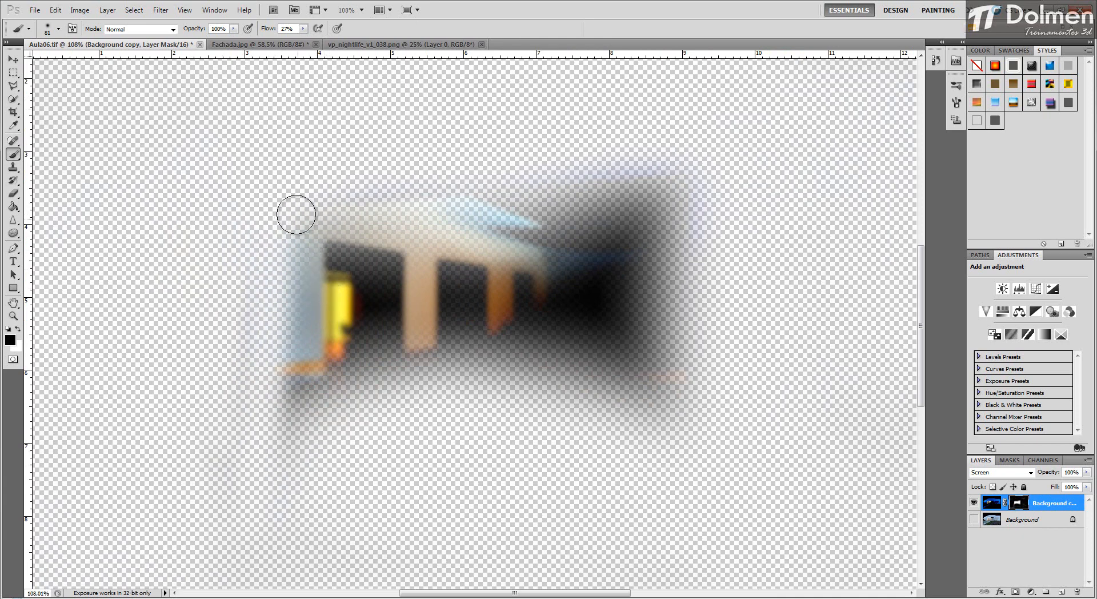
pyautogui.moveTo(296, 215)
pyautogui.mouseDown()
pyautogui.moveTo(286, 358)
pyautogui.moveTo(292, 198)
pyautogui.moveTo(282, 473)
pyautogui.moveTo(278, 365)
pyautogui.moveTo(307, 409)
pyautogui.moveTo(299, 369)
pyautogui.mouseUp()
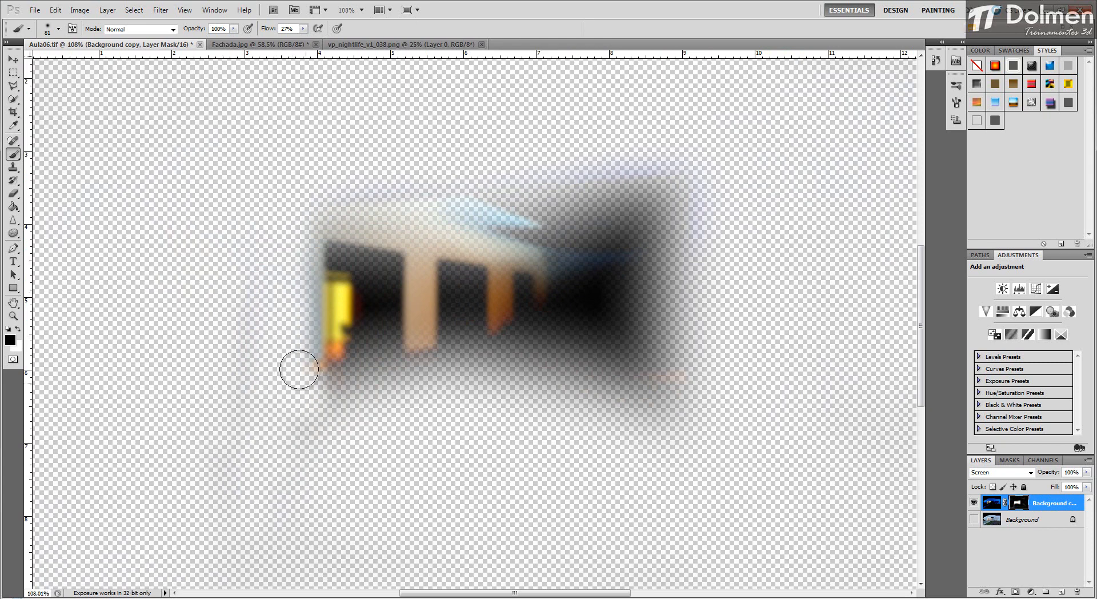
# Step: Mask out the upper wall, the other doors, the lounge area and the lower-left corner, keeping only the yellow-lit doorway
pyautogui.moveTo(301, 181)
pyautogui.mouseDown()
pyautogui.moveTo(393, 201)
pyautogui.moveTo(294, 200)
pyautogui.moveTo(355, 206)
pyautogui.moveTo(292, 221)
pyautogui.moveTo(350, 241)
pyautogui.moveTo(551, 226)
pyautogui.moveTo(653, 202)
pyautogui.moveTo(525, 199)
pyautogui.moveTo(566, 159)
pyautogui.mouseUp()
pyautogui.moveTo(500, 298)
pyautogui.mouseDown()
pyautogui.moveTo(427, 327)
pyautogui.moveTo(407, 250)
pyautogui.moveTo(395, 379)
pyautogui.moveTo(407, 423)
pyautogui.moveTo(464, 234)
pyautogui.moveTo(465, 138)
pyautogui.mouseUp()
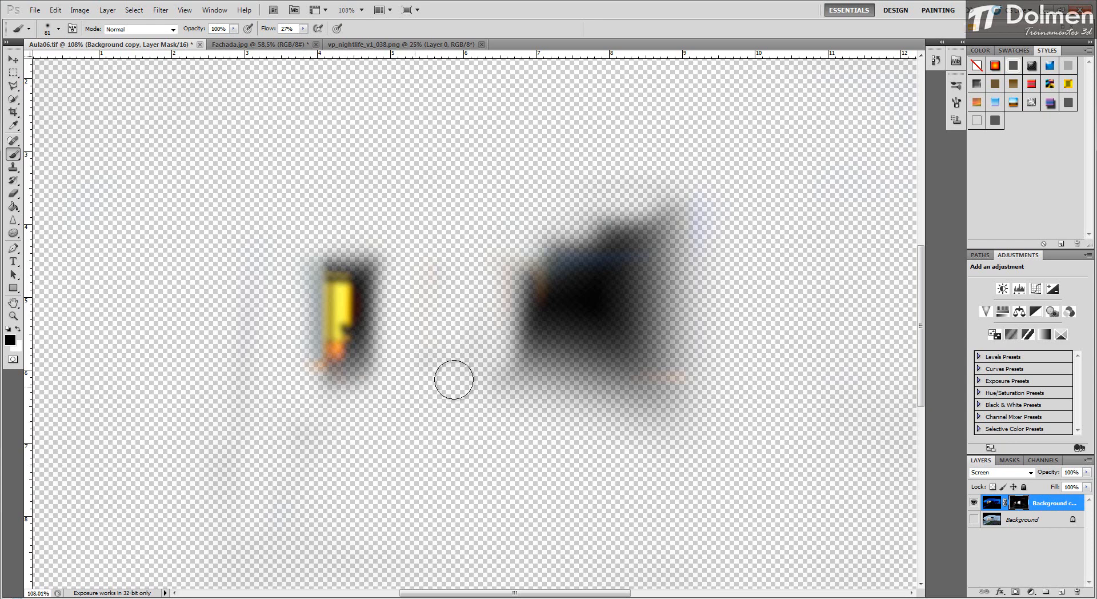
pyautogui.moveTo(324, 417)
pyautogui.mouseDown()
pyautogui.moveTo(263, 351)
pyautogui.moveTo(244, 216)
pyautogui.moveTo(260, 457)
pyautogui.mouseUp()
pyautogui.moveTo(591, 324)
pyautogui.mouseDown()
pyautogui.moveTo(624, 320)
pyautogui.moveTo(614, 196)
pyautogui.moveTo(578, 387)
pyautogui.moveTo(487, 326)
pyautogui.moveTo(556, 336)
pyautogui.moveTo(621, 391)
pyautogui.moveTo(644, 227)
pyautogui.moveTo(696, 181)
pyautogui.moveTo(679, 341)
pyautogui.moveTo(691, 501)
pyautogui.moveTo(481, 327)
pyautogui.moveTo(474, 391)
pyautogui.moveTo(644, 277)
pyautogui.moveTo(616, 306)
pyautogui.mouseUp()
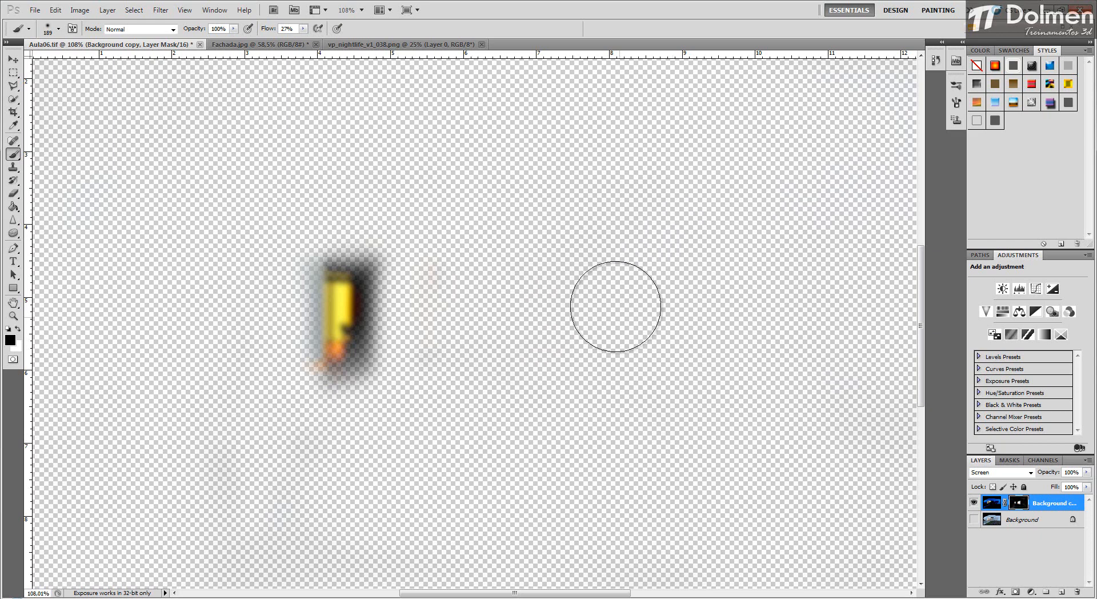
pyautogui.scroll(-8, 671, 302)
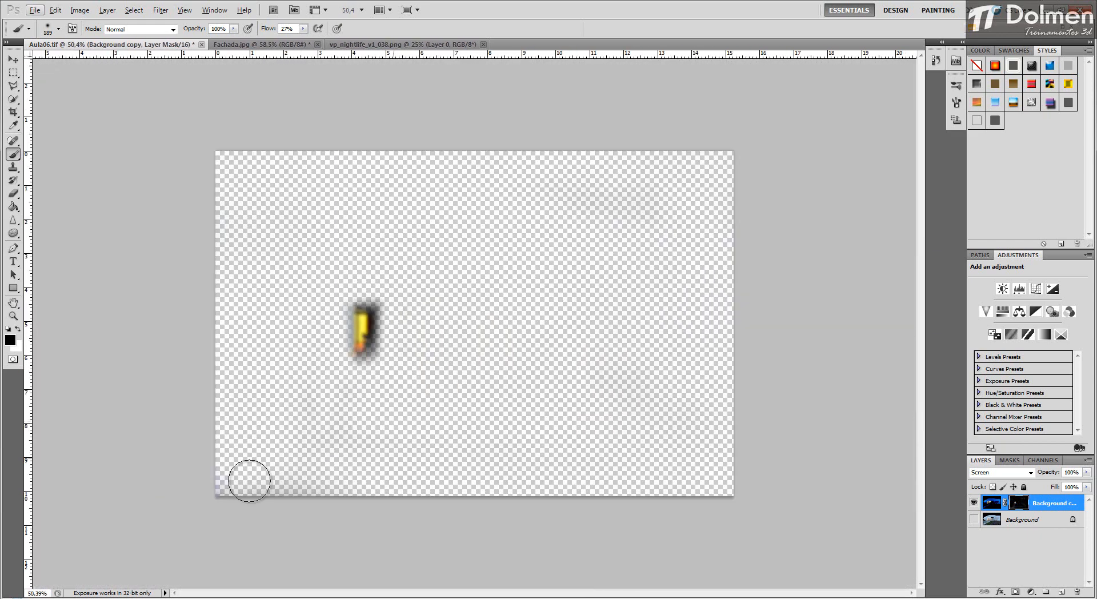
pyautogui.moveTo(249, 481); pyautogui.dragTo(218, 489)
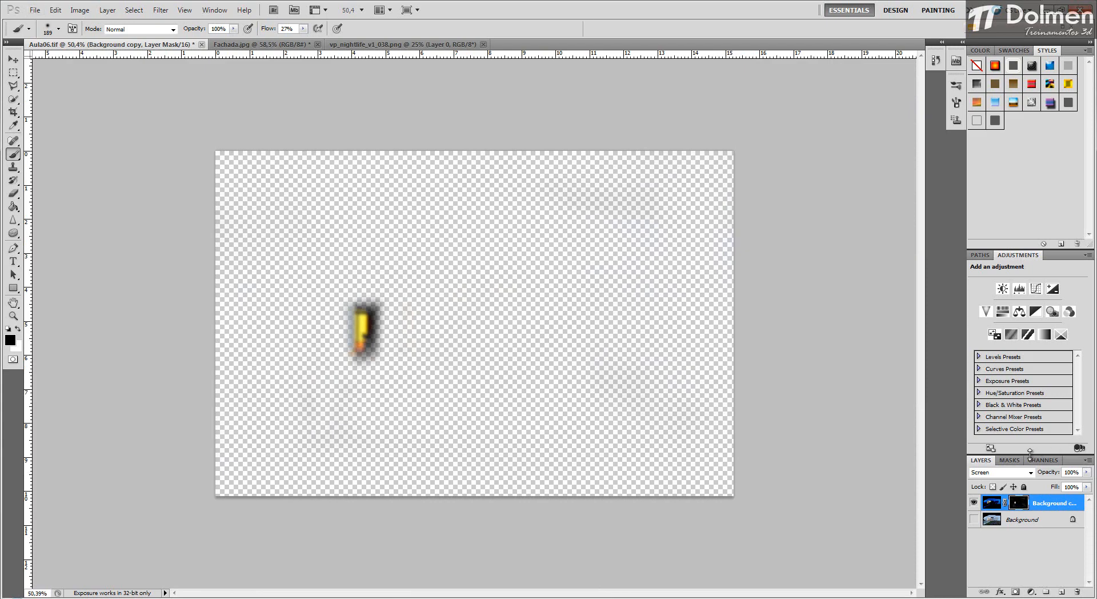
# Step: Show the Background layer again and reduce the brush size to 35
pyautogui.click(977, 519)
pyautogui.scroll(8, 509, 421)
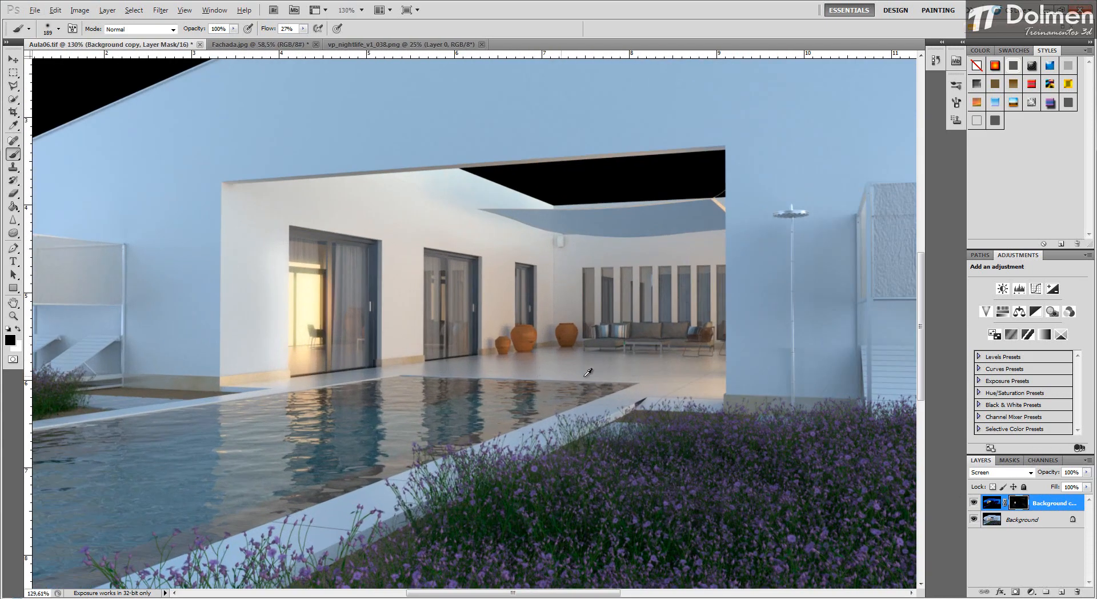
pyautogui.moveTo(557, 375); pyautogui.dragTo(498, 375)
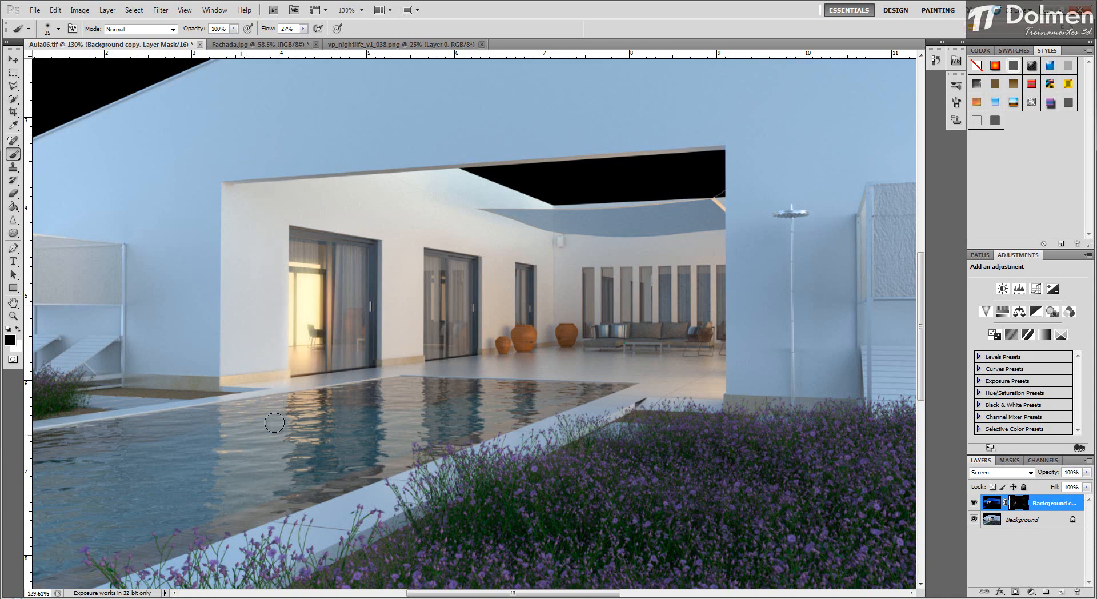
# Step: Toggle the Background copy layer's visibility repeatedly to compare the lit doorway with and without the glow
pyautogui.click(975, 503)
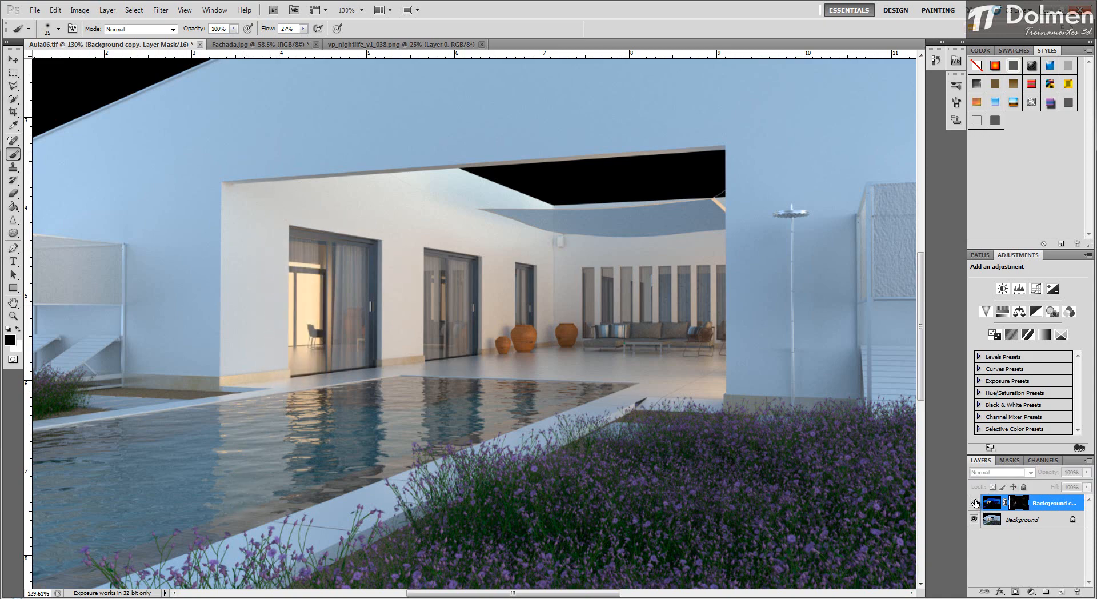
pyautogui.click(975, 502)
pyautogui.click(975, 503)
pyautogui.click(976, 503)
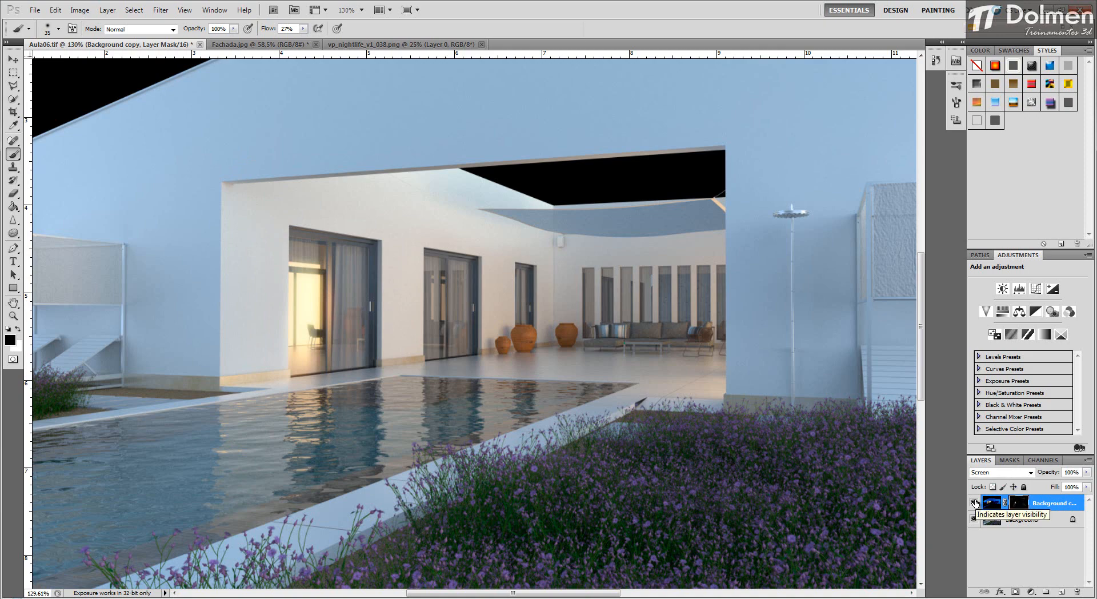
pyautogui.click(975, 503)
pyautogui.click(975, 503)
pyautogui.click(975, 503)
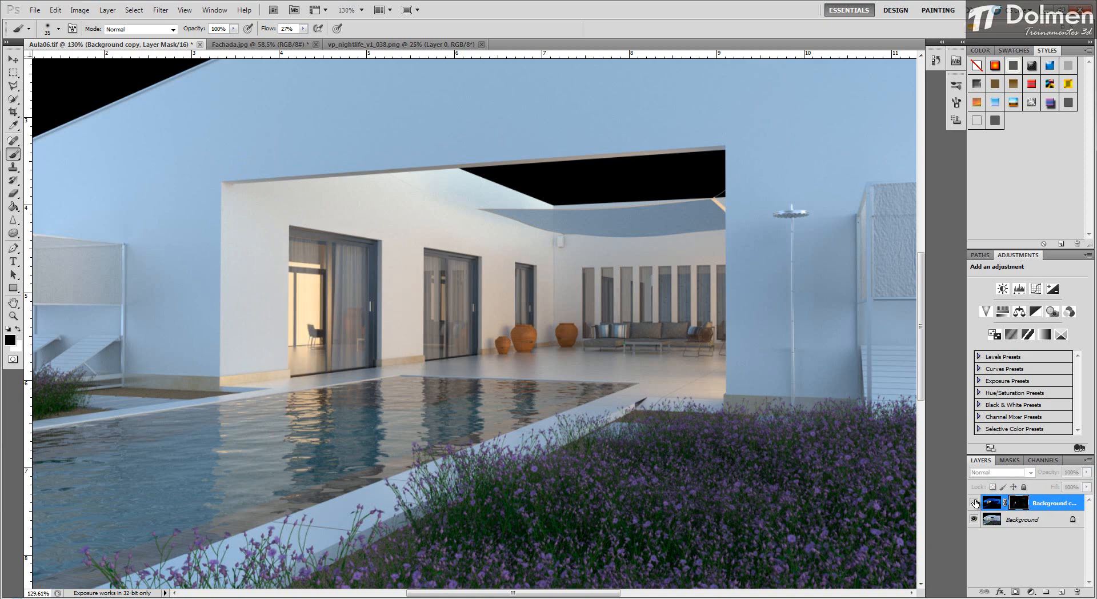
pyautogui.click(976, 503)
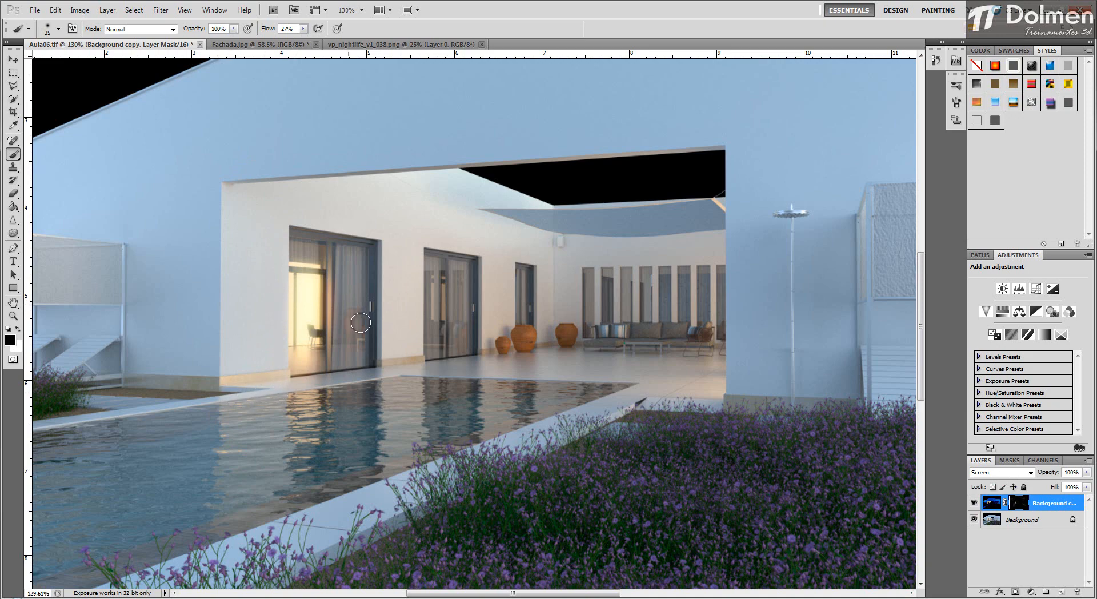
# Step: Apply an Exposure adjustment to the Background copy layer's image with exposure +0,68 and gamma correction 1,96
pyautogui.scroll(-2, 360, 323)
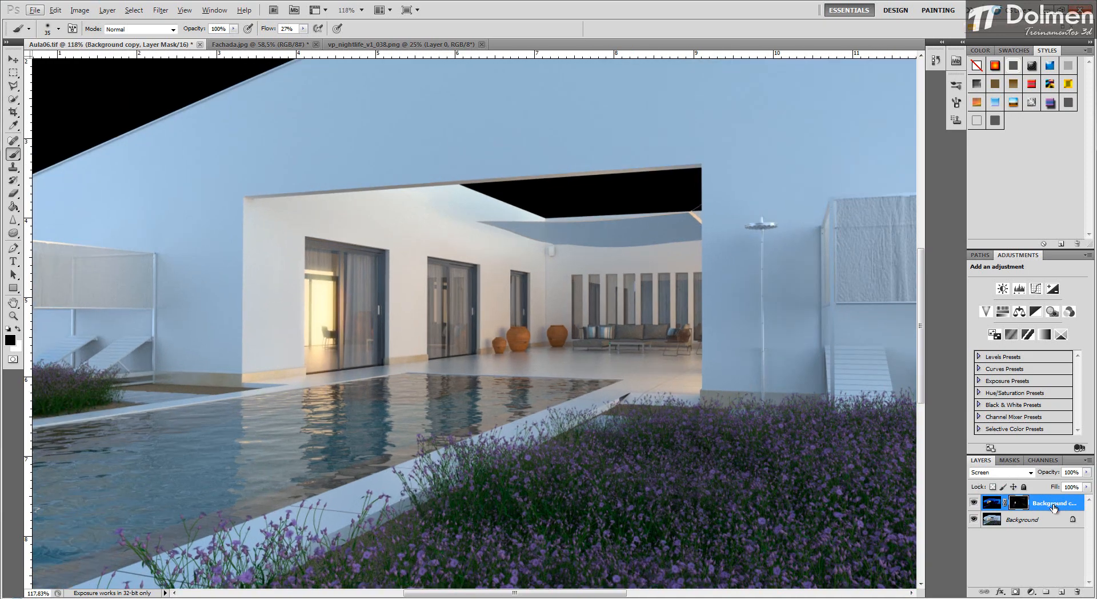
pyautogui.click(986, 504)
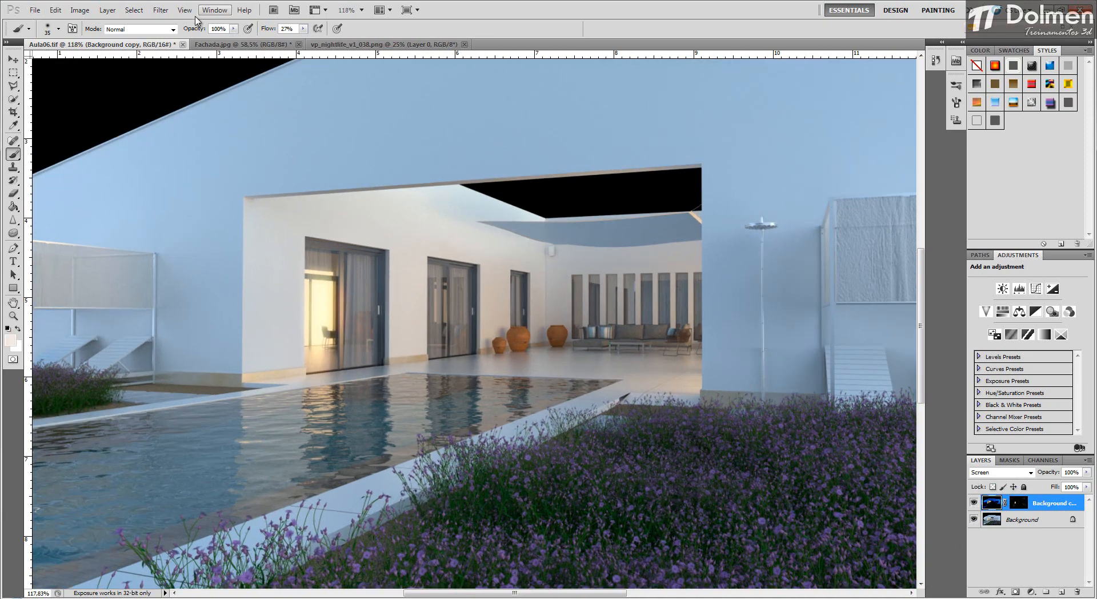
pyautogui.click(75, 13)
pyautogui.moveTo(86, 38)
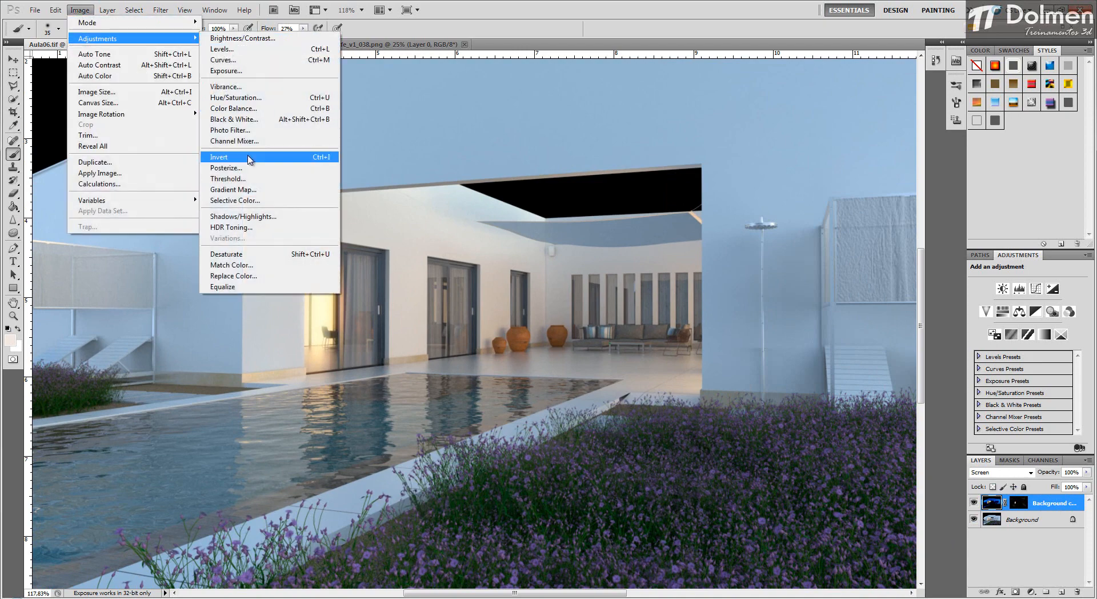
pyautogui.click(245, 72)
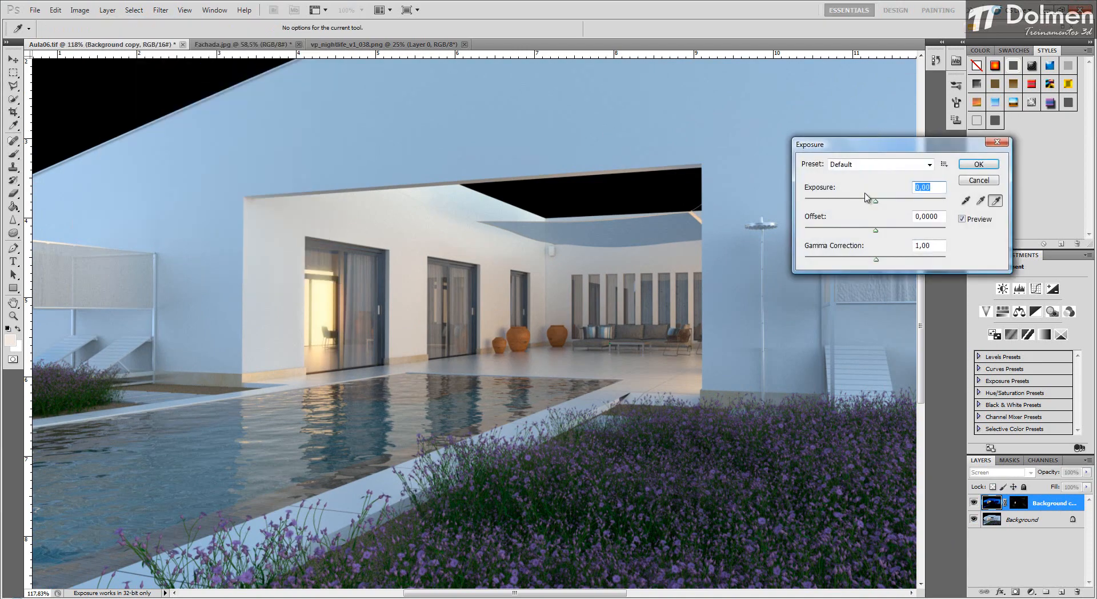
pyautogui.moveTo(896, 202)
pyautogui.mouseDown()
pyautogui.moveTo(948, 202)
pyautogui.moveTo(894, 202)
pyautogui.moveTo(885, 220)
pyautogui.mouseUp()
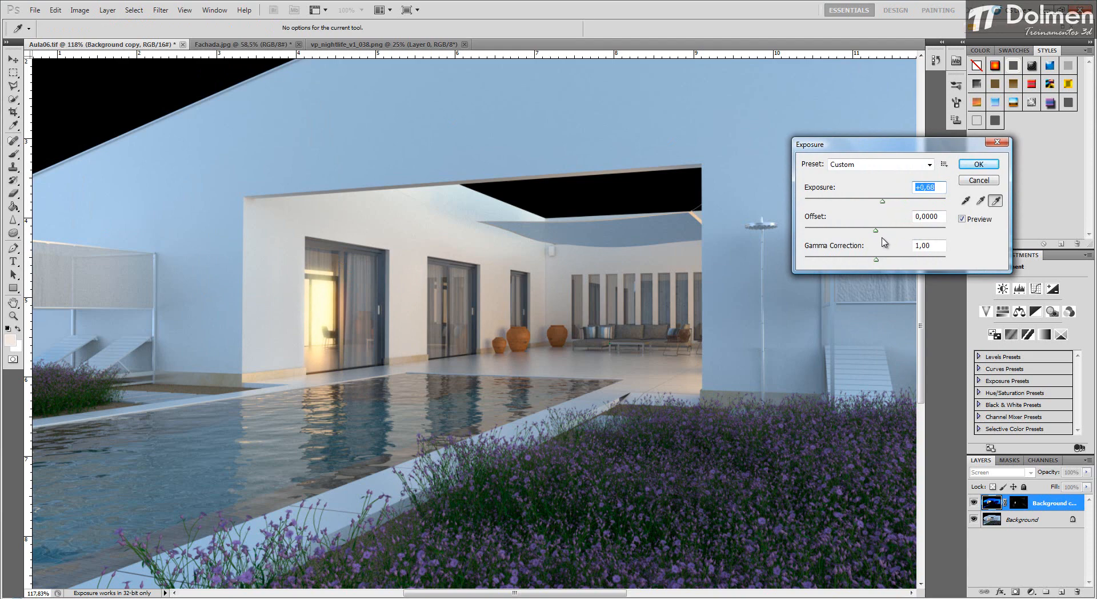
pyautogui.moveTo(876, 264); pyautogui.dragTo(844, 269)
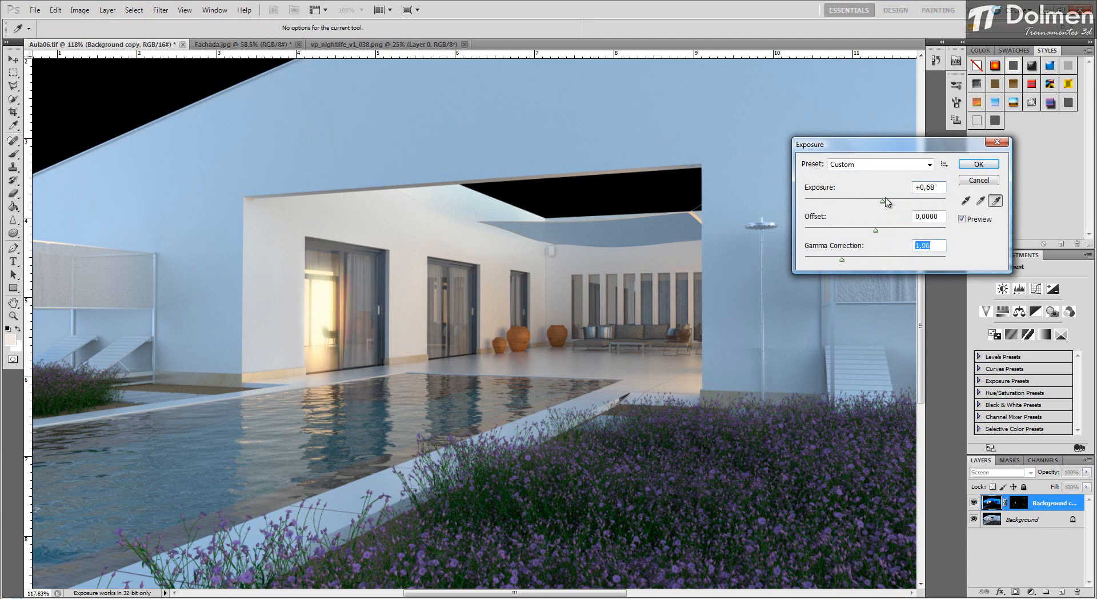
pyautogui.moveTo(882, 202); pyautogui.dragTo(886, 206)
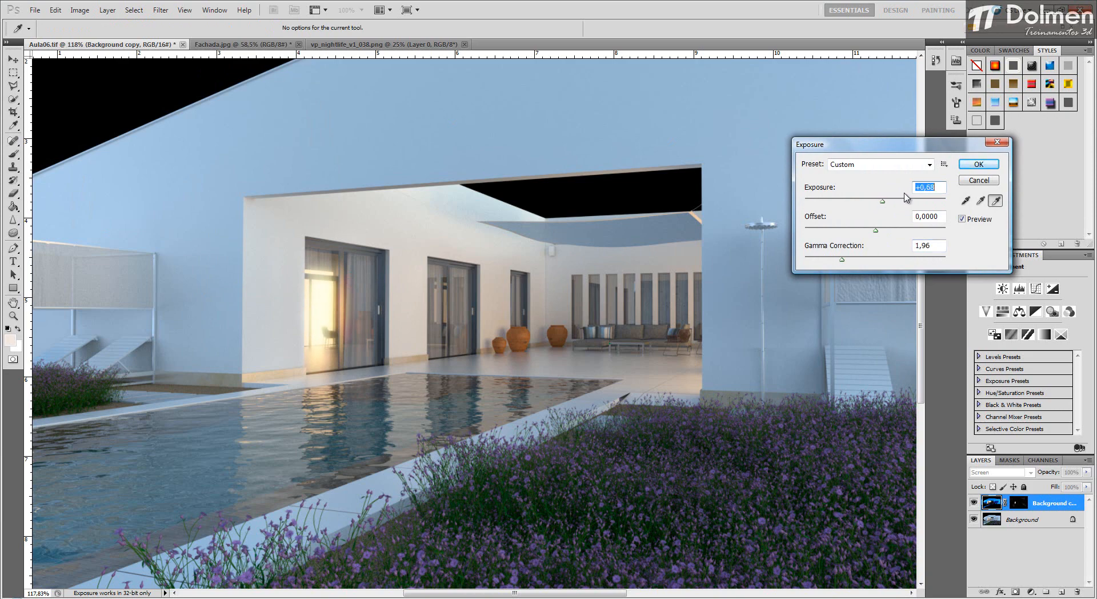
pyautogui.click(966, 166)
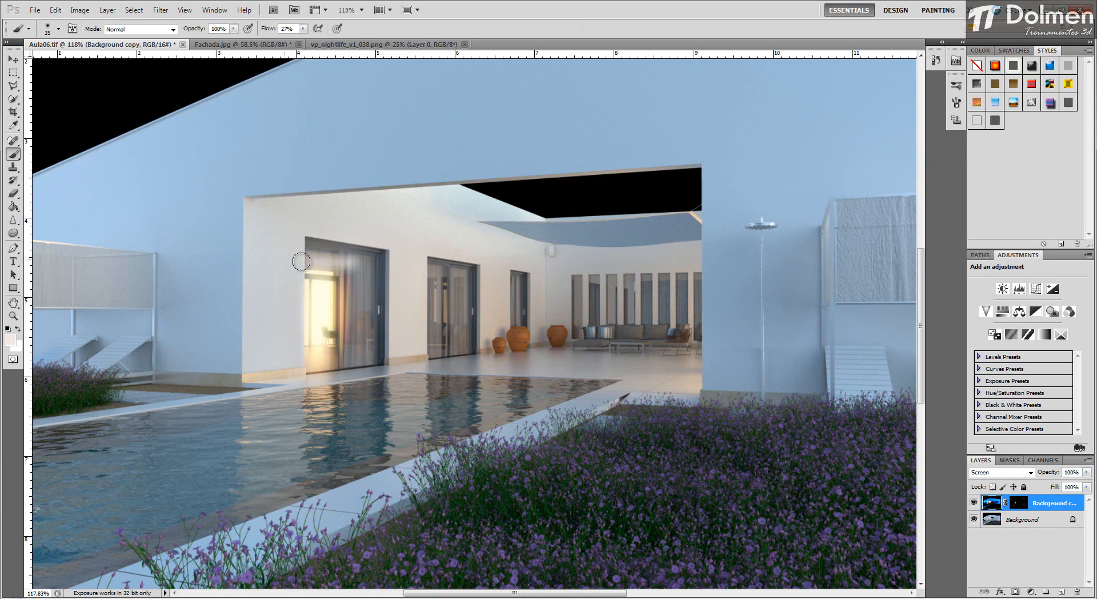
# Step: Reduce the Background copy layer's opacity to 90%
pyautogui.click(1019, 503)
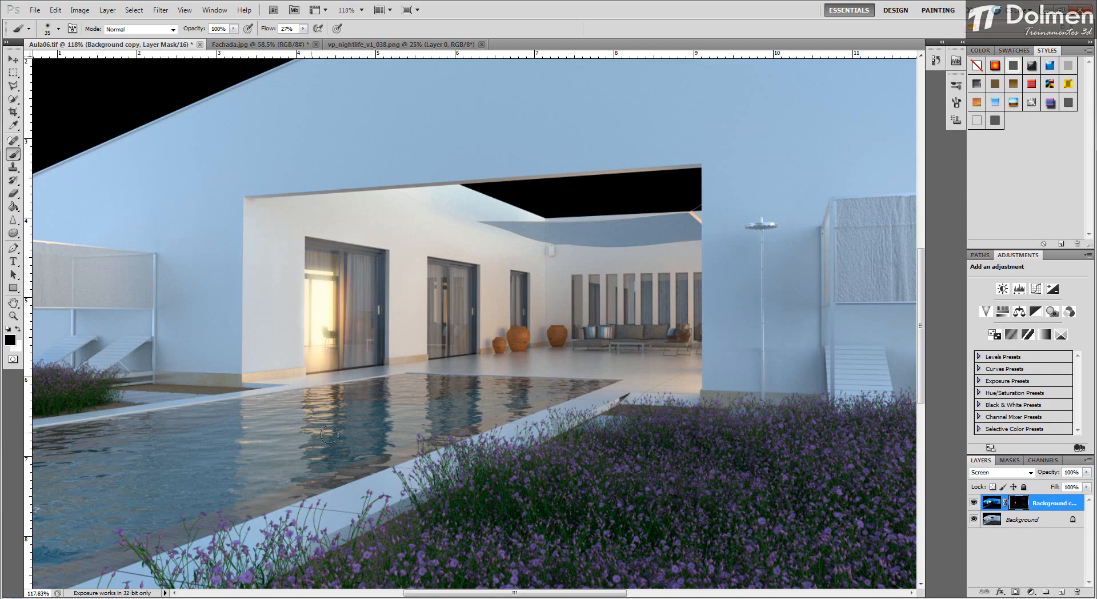
pyautogui.scroll(-3, 542, 357)
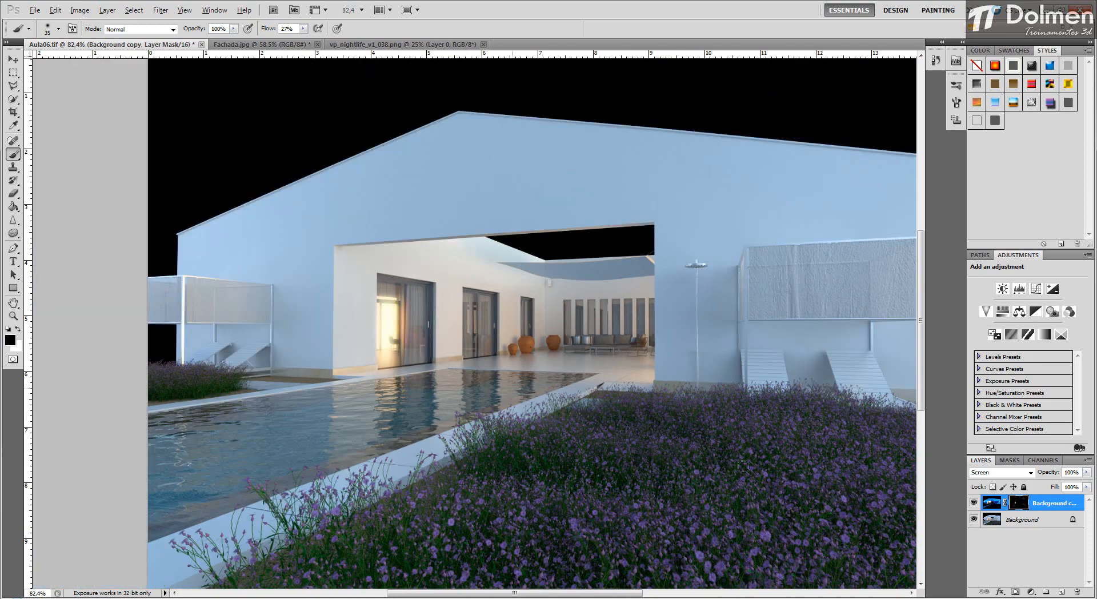
pyautogui.click(1086, 472)
pyautogui.moveTo(1085, 483)
pyautogui.mouseDown()
pyautogui.moveTo(1067, 485)
pyautogui.moveTo(1079, 487)
pyautogui.mouseUp()
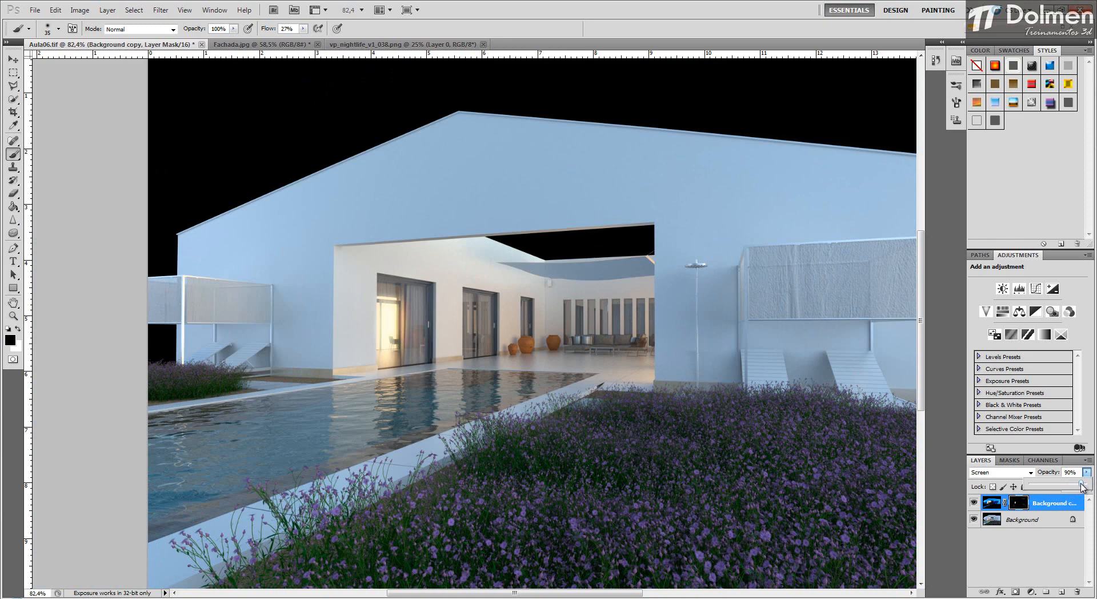
# Step: Delete the Background copy layer that holds the masked doorway glow
pyautogui.click(1045, 505)
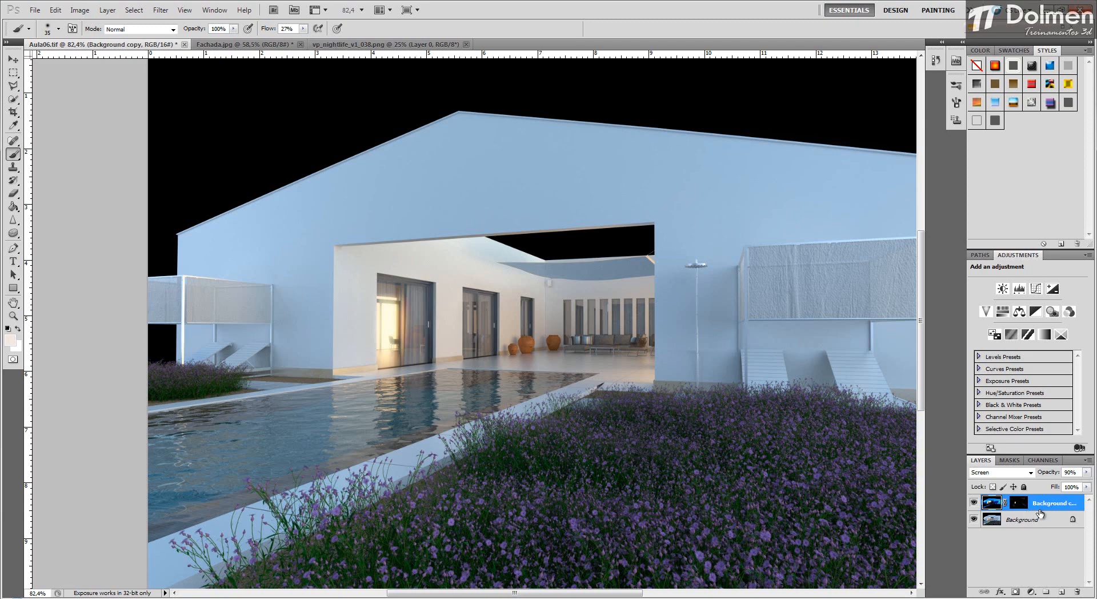
pyautogui.moveTo(1040, 509); pyautogui.dragTo(1077, 591)
pyautogui.scroll(-5, 583, 377)
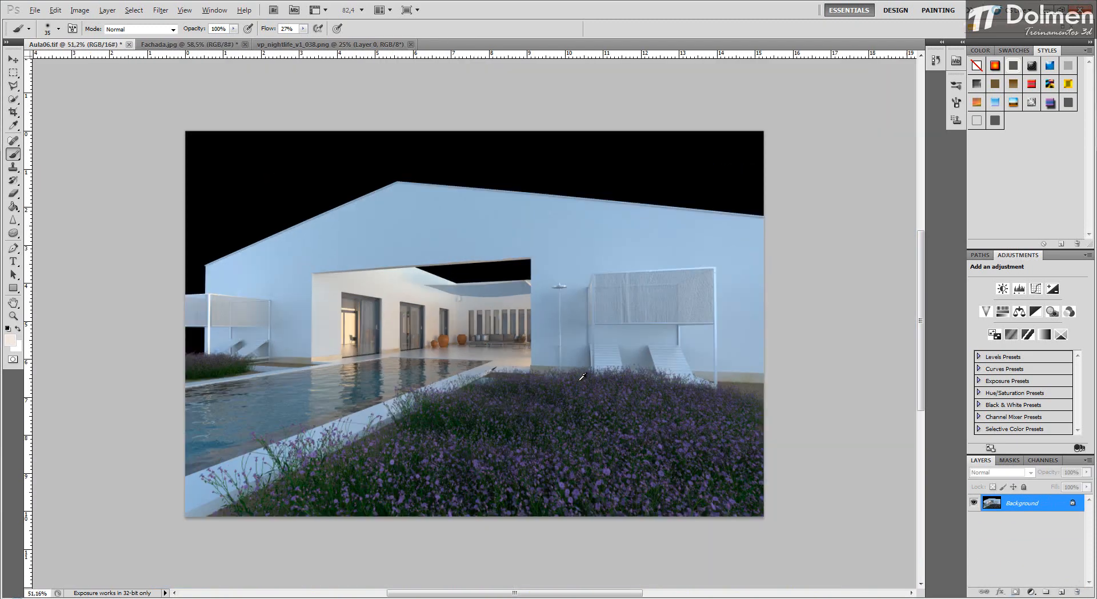
pyautogui.scroll(3, 370, 255)
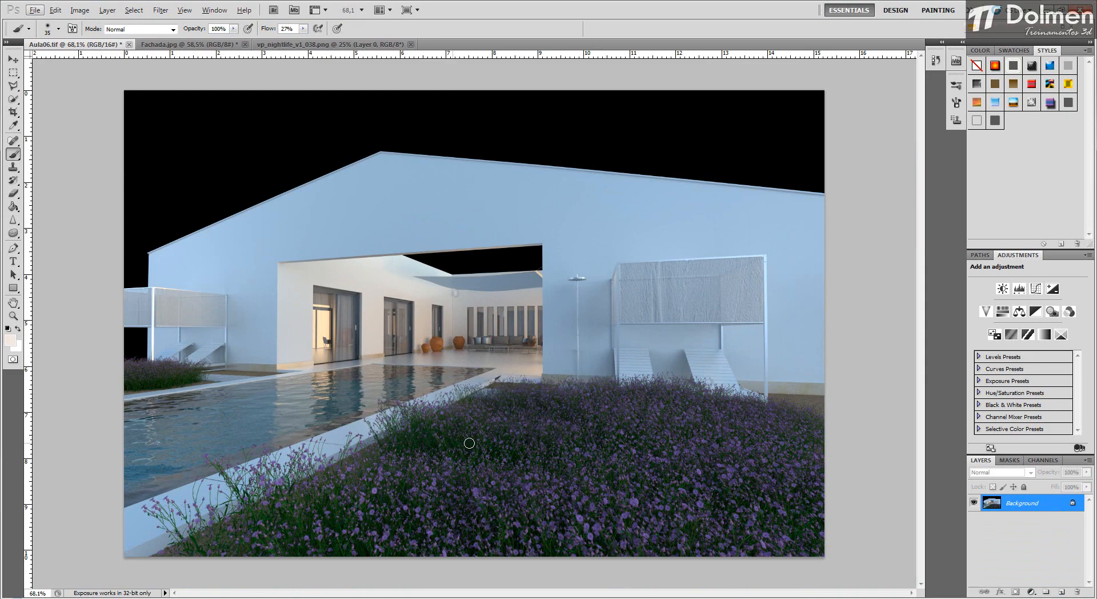
# Step: Duplicate the Background layer under the name Background copy
pyautogui.rightClick(1019, 509)
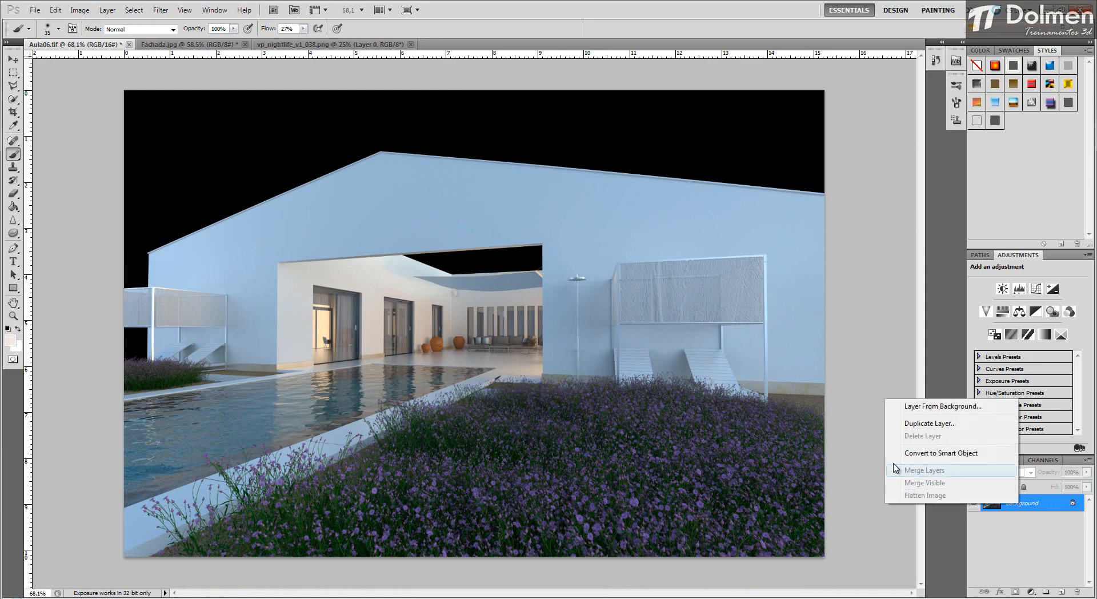
pyautogui.click(913, 423)
pyautogui.press('Return')
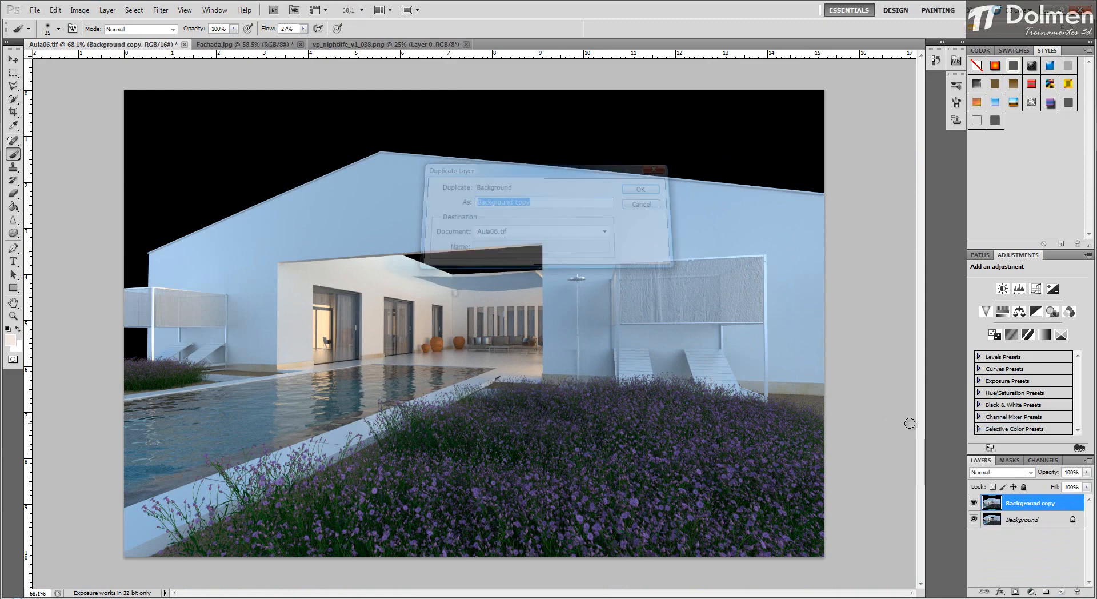
# Step: Color-balance the copy with midtones shifted -46 towards yellow, highlights adjusted and shadows at +3, 0, +15, and compare it with the original
pyautogui.click(76, 10)
pyautogui.moveTo(100, 39)
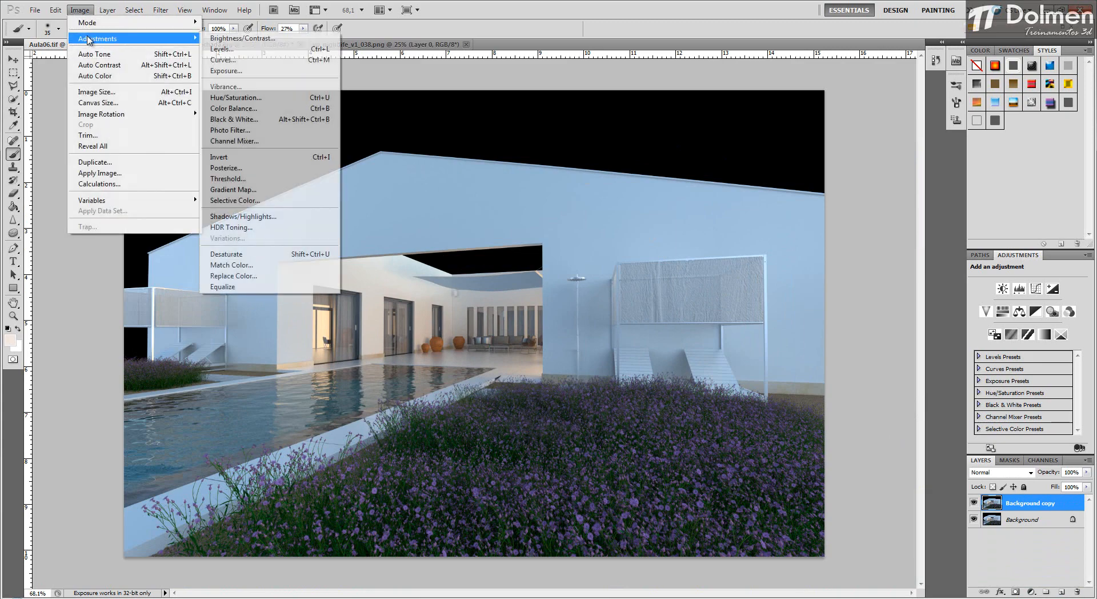
pyautogui.click(234, 109)
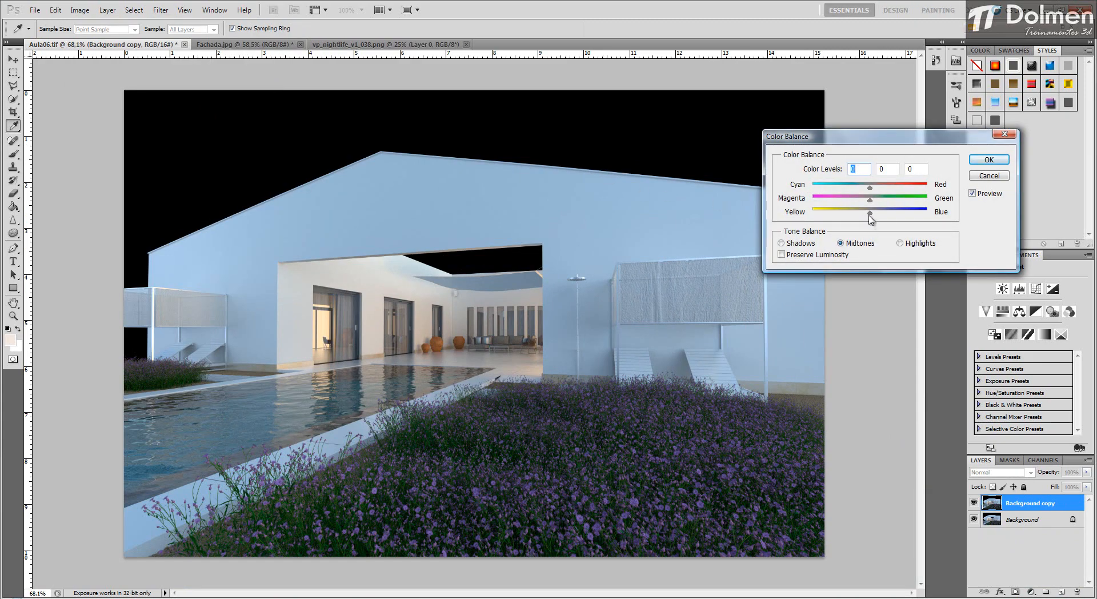
pyautogui.moveTo(870, 216); pyautogui.dragTo(846, 223)
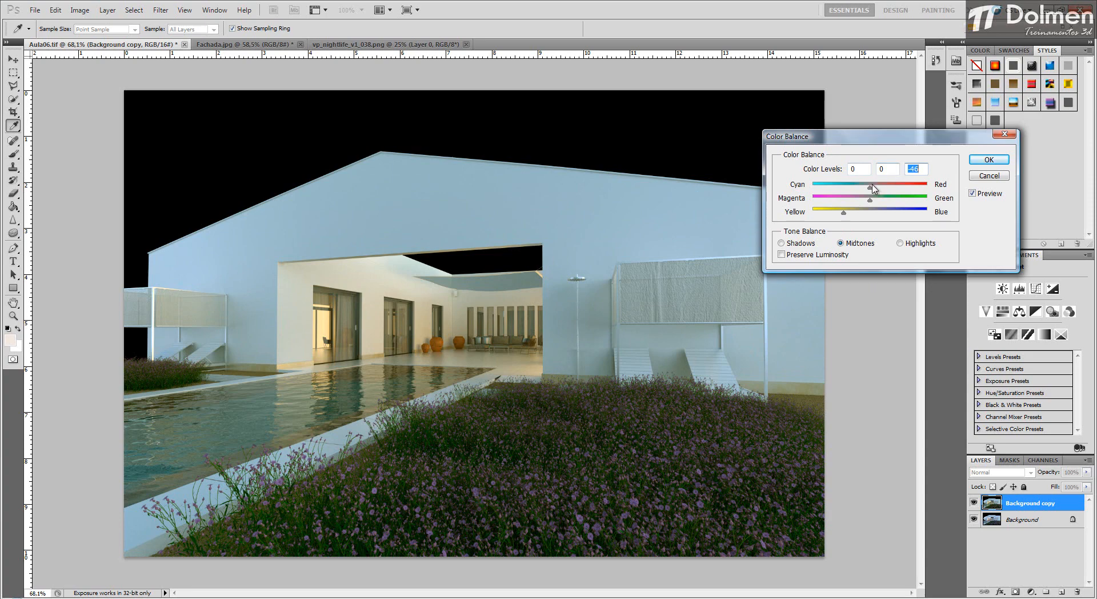
pyautogui.moveTo(870, 187); pyautogui.dragTo(874, 222)
pyautogui.click(900, 243)
pyautogui.moveTo(870, 201)
pyautogui.mouseDown()
pyautogui.moveTo(861, 203)
pyautogui.moveTo(897, 215)
pyautogui.moveTo(880, 215)
pyautogui.moveTo(878, 192)
pyautogui.mouseUp()
pyautogui.click(792, 244)
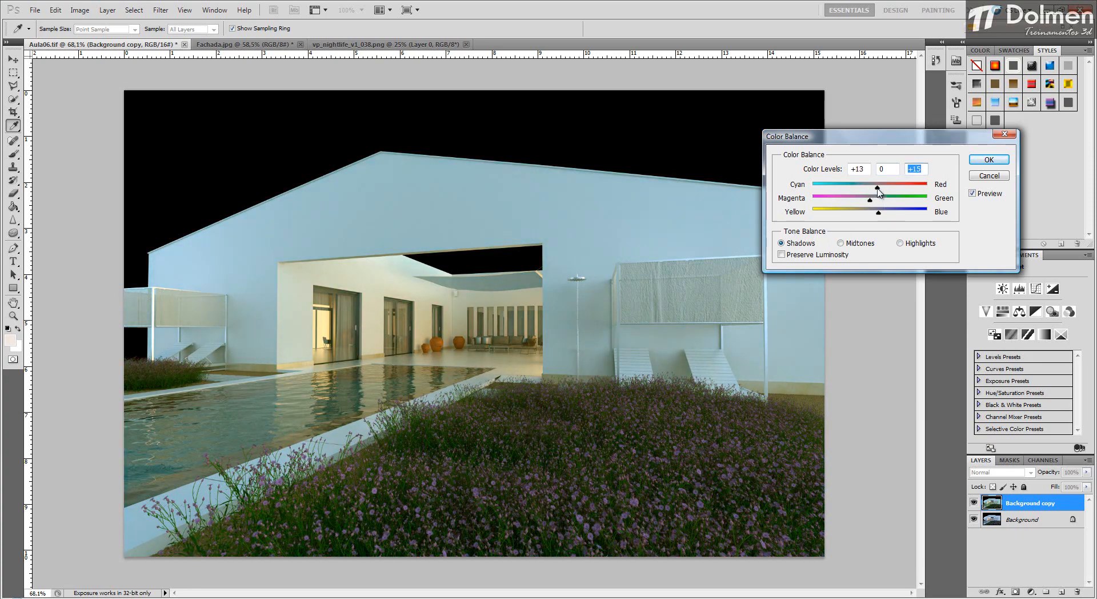
pyautogui.click(989, 159)
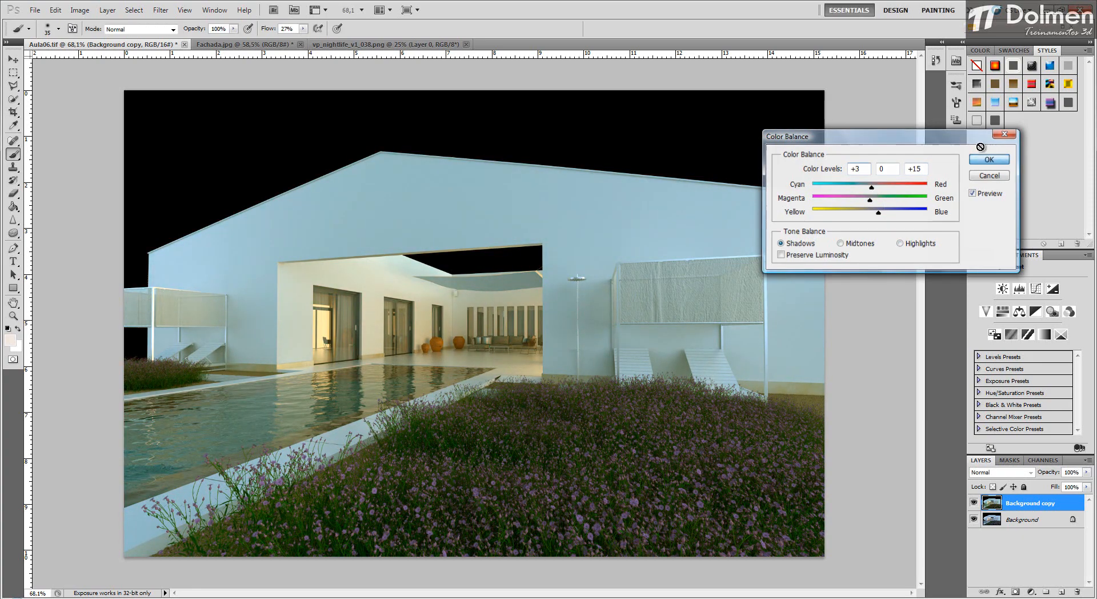
pyautogui.click(973, 503)
pyautogui.click(973, 503)
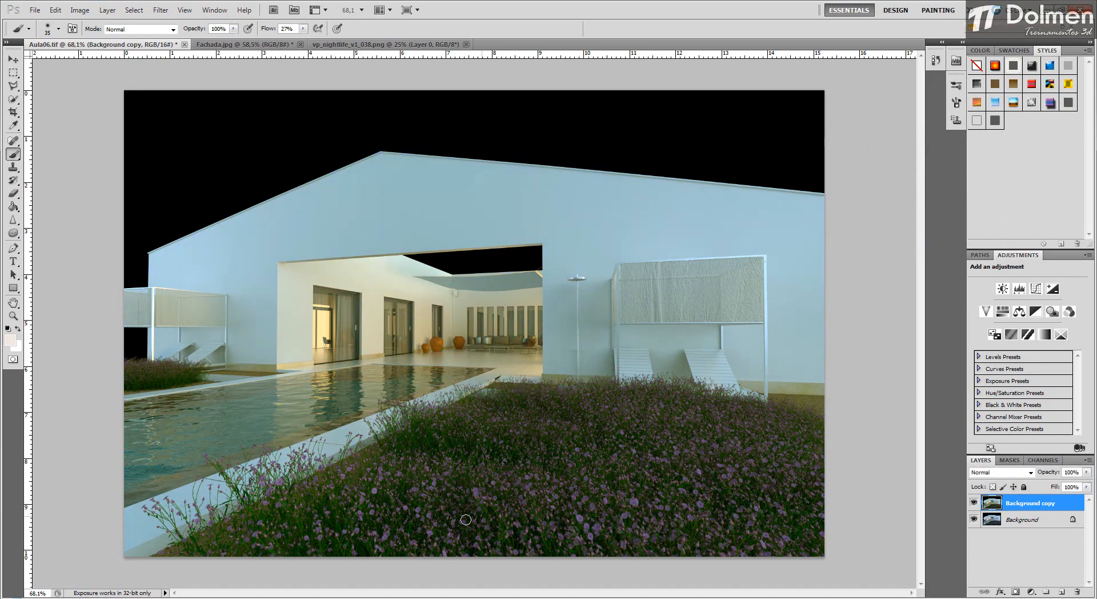
pyautogui.click(974, 504)
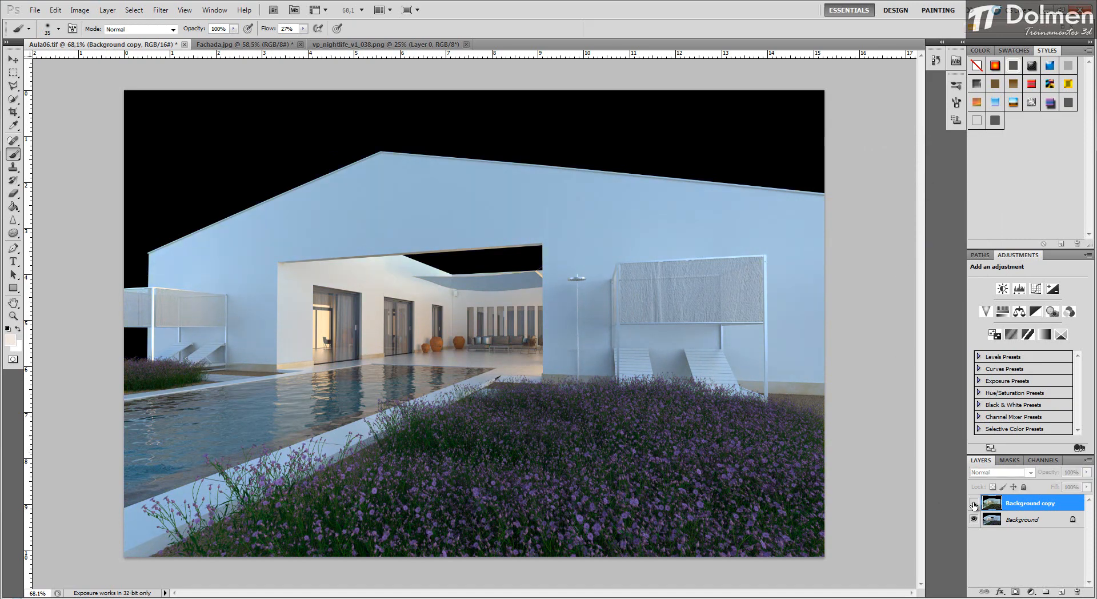
pyautogui.click(974, 503)
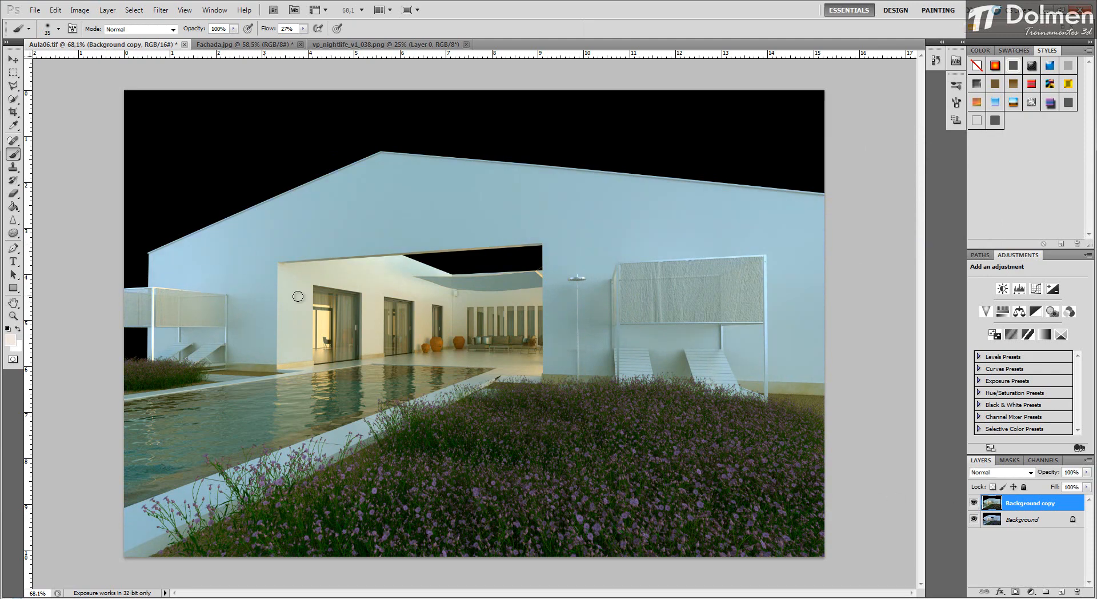
# Step: Add a mask to the copy and paint it black at brush size 328 over the building and pool, keeping the correction on the lavender field
pyautogui.click(1014, 592)
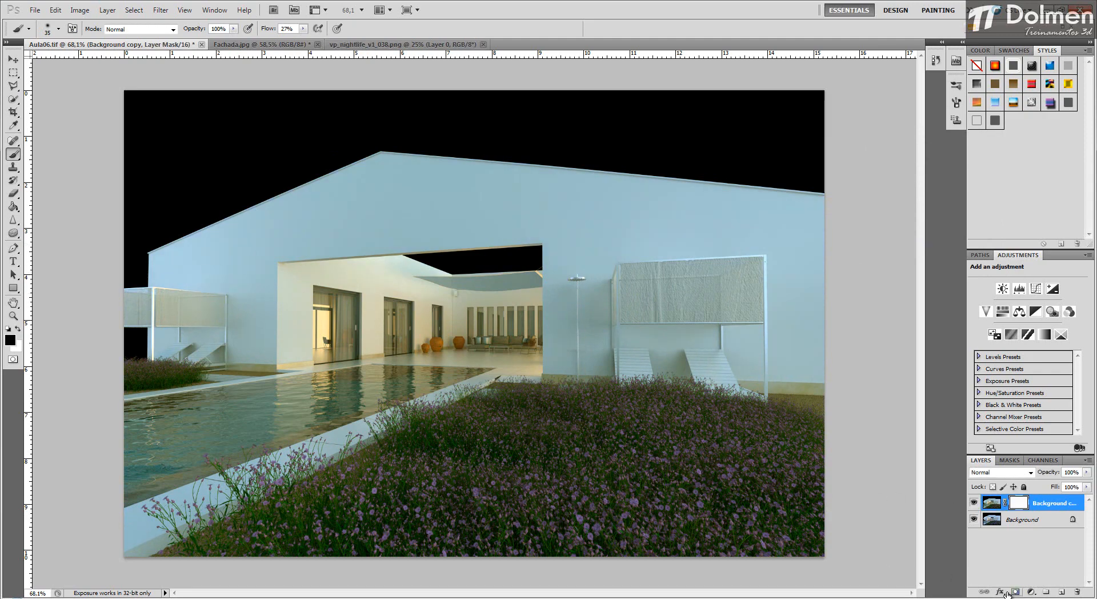
pyautogui.moveTo(285, 202); pyautogui.dragTo(344, 207)
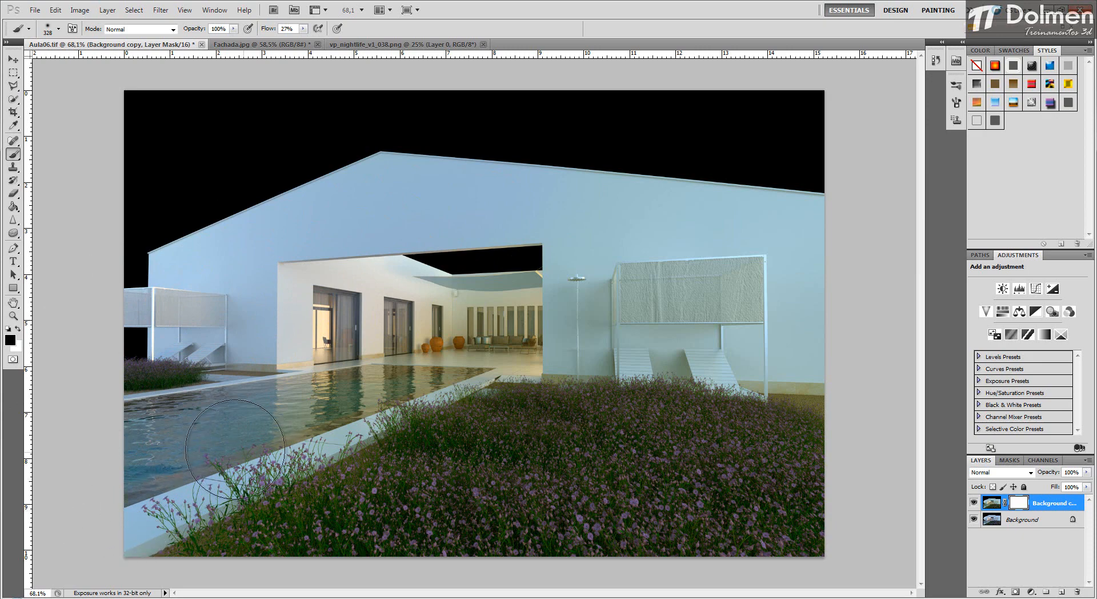
pyautogui.moveTo(315, 409)
pyautogui.mouseDown()
pyautogui.moveTo(627, 306)
pyautogui.moveTo(549, 310)
pyautogui.mouseUp()
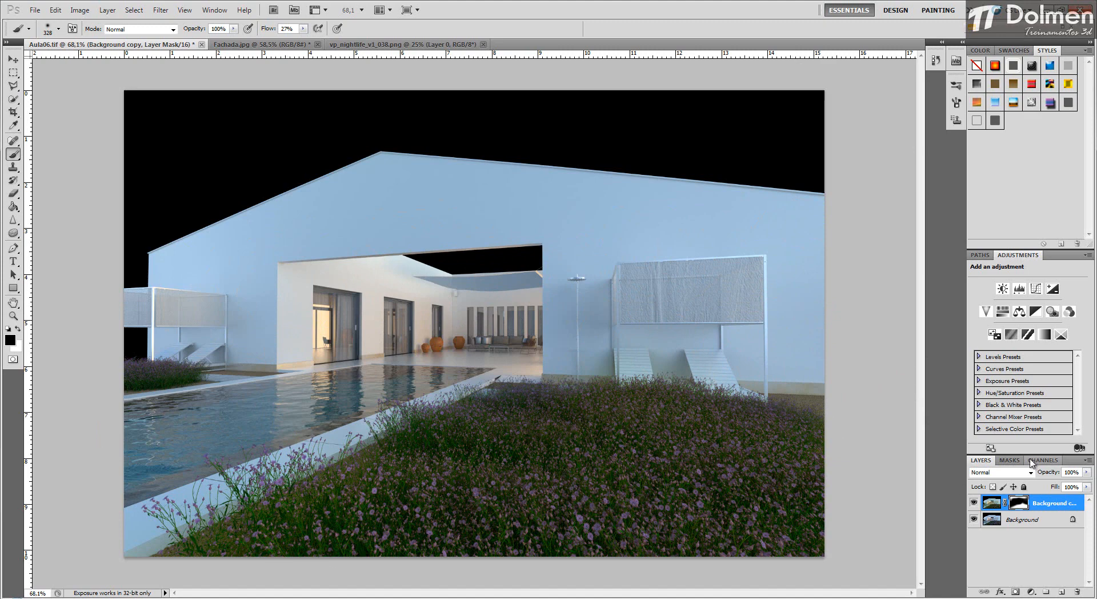
# Step: Toggle the masked copy's visibility repeatedly to compare the lavender field with and without the colour correction
pyautogui.click(974, 503)
pyautogui.click(973, 503)
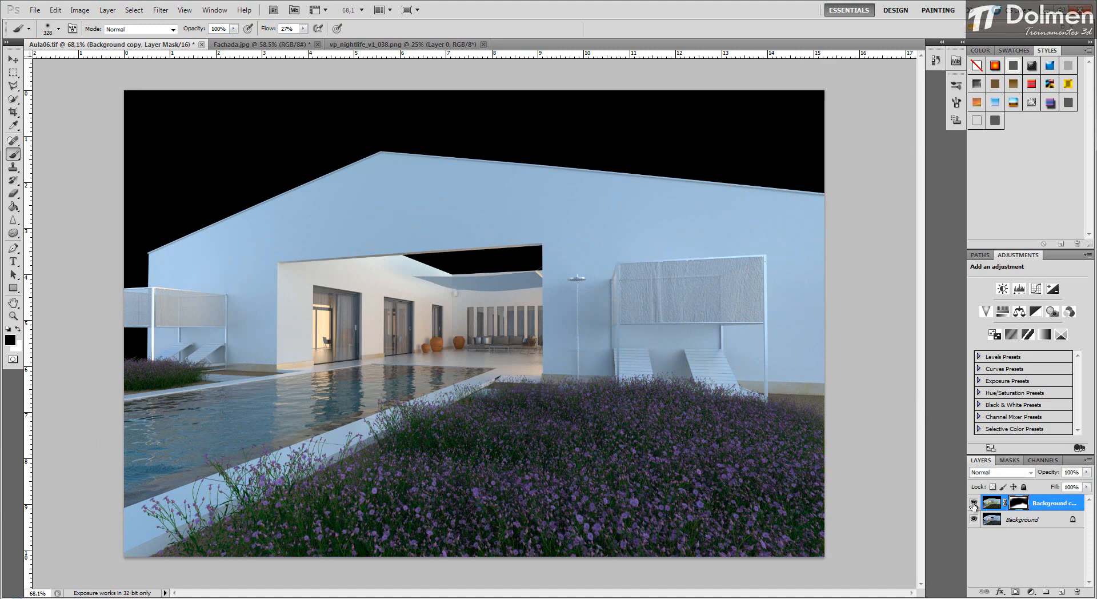
pyautogui.click(974, 503)
pyautogui.click(974, 503)
pyautogui.click(973, 503)
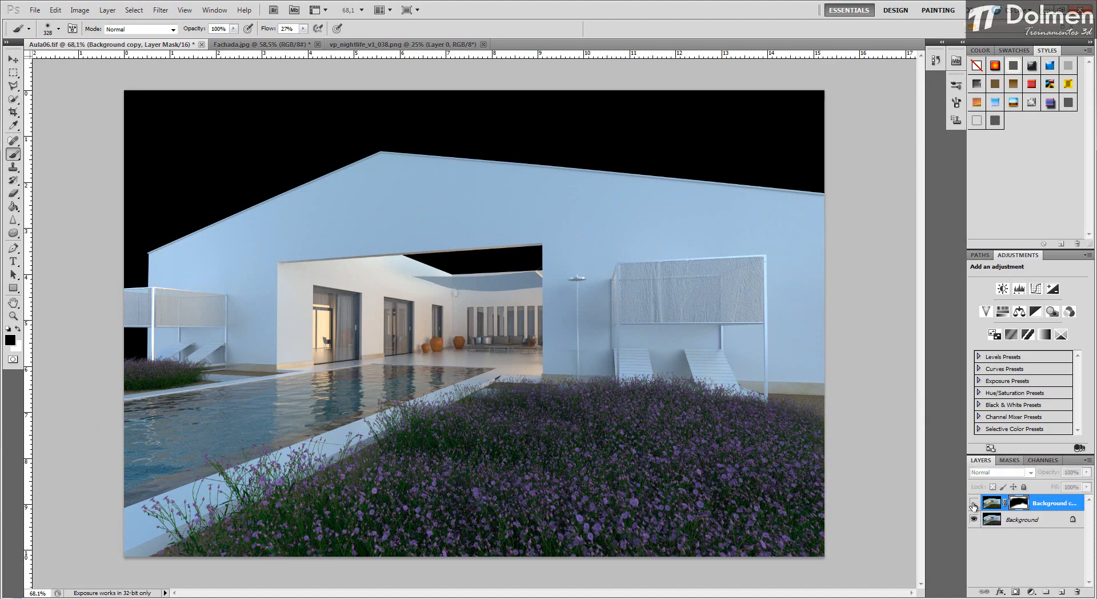
pyautogui.click(973, 503)
pyautogui.click(973, 503)
pyautogui.click(973, 503)
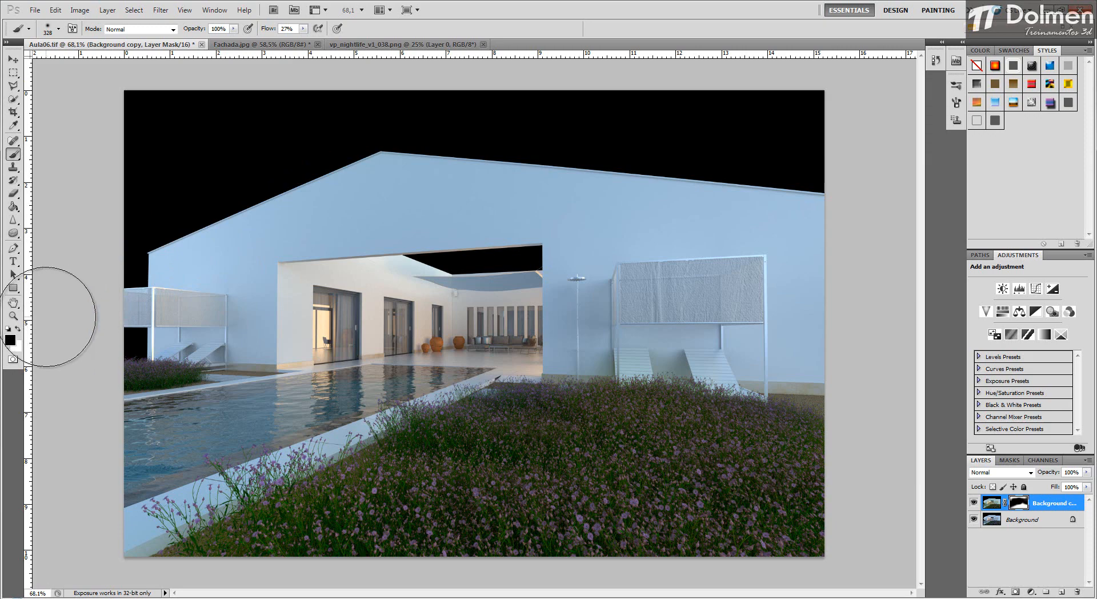
# Step: Switch to white, reduce the brush size to 117 and paint on the mask along the upper edge of the lavender field
pyautogui.click(18, 329)
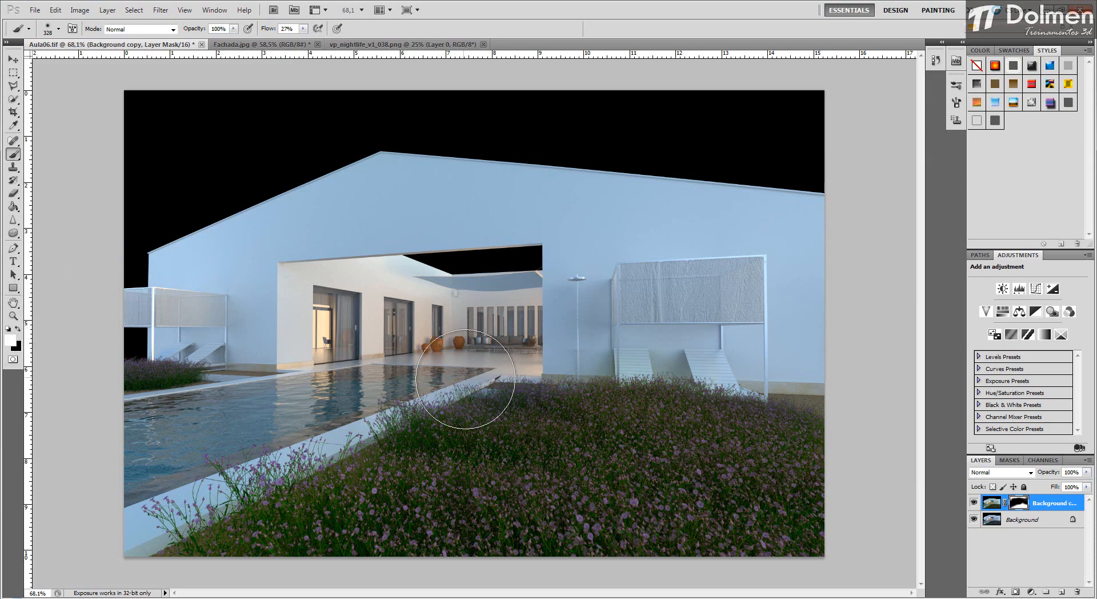
pyautogui.moveTo(552, 428); pyautogui.dragTo(523, 424)
pyautogui.moveTo(570, 403)
pyautogui.mouseDown()
pyautogui.moveTo(514, 403)
pyautogui.moveTo(523, 401)
pyautogui.moveTo(501, 389)
pyautogui.moveTo(538, 393)
pyautogui.moveTo(549, 406)
pyautogui.moveTo(502, 404)
pyautogui.mouseUp()
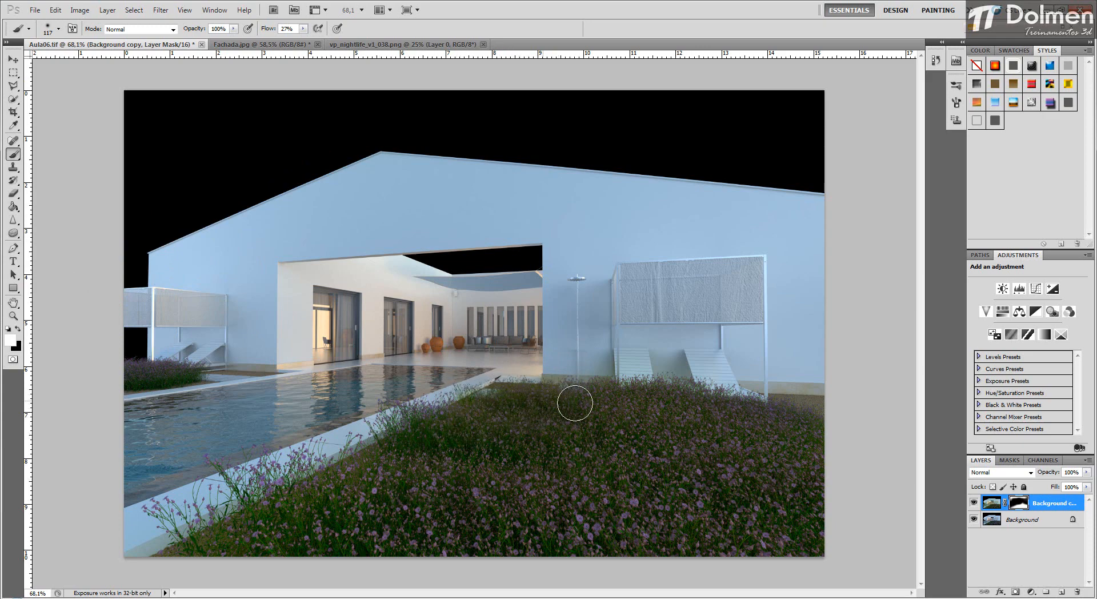
# Step: Compare the whole image with the colour-corrected copy shown and hidden, and delete that copy layer
pyautogui.scroll(-4, 687, 392)
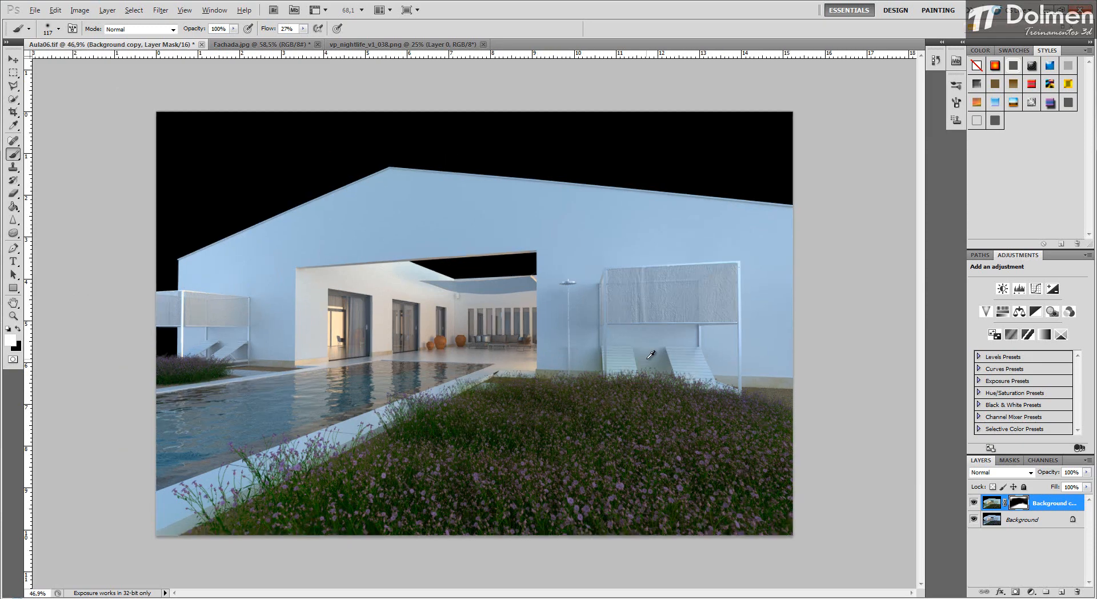
pyautogui.scroll(3, 632, 355)
pyautogui.press('alt')
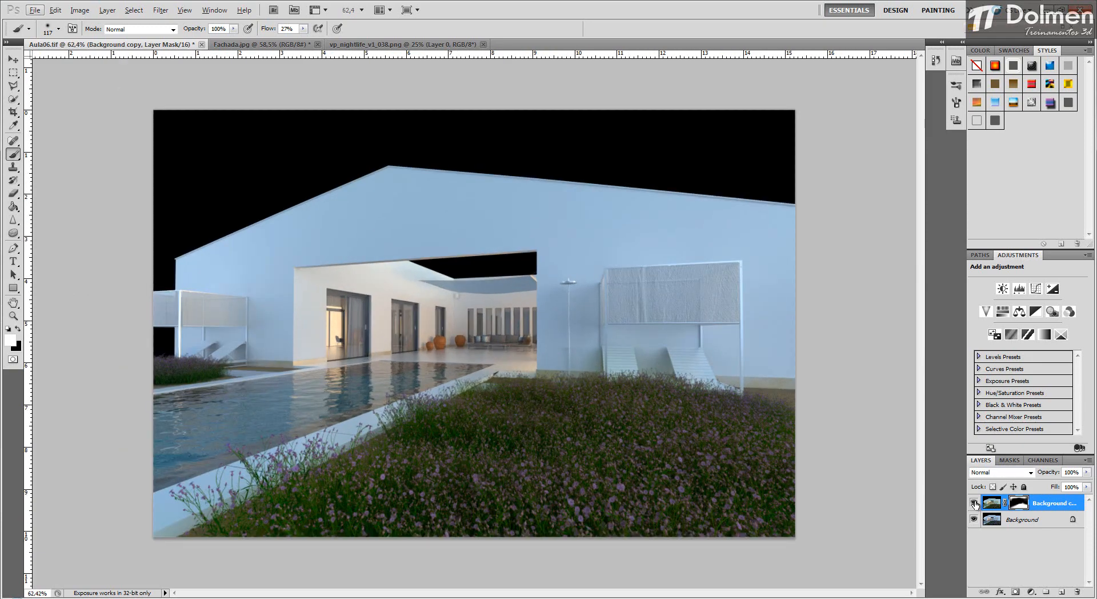
pyautogui.click(974, 504)
pyautogui.click(975, 504)
pyautogui.click(973, 503)
pyautogui.click(974, 502)
pyautogui.moveTo(1042, 503); pyautogui.dragTo(1076, 592)
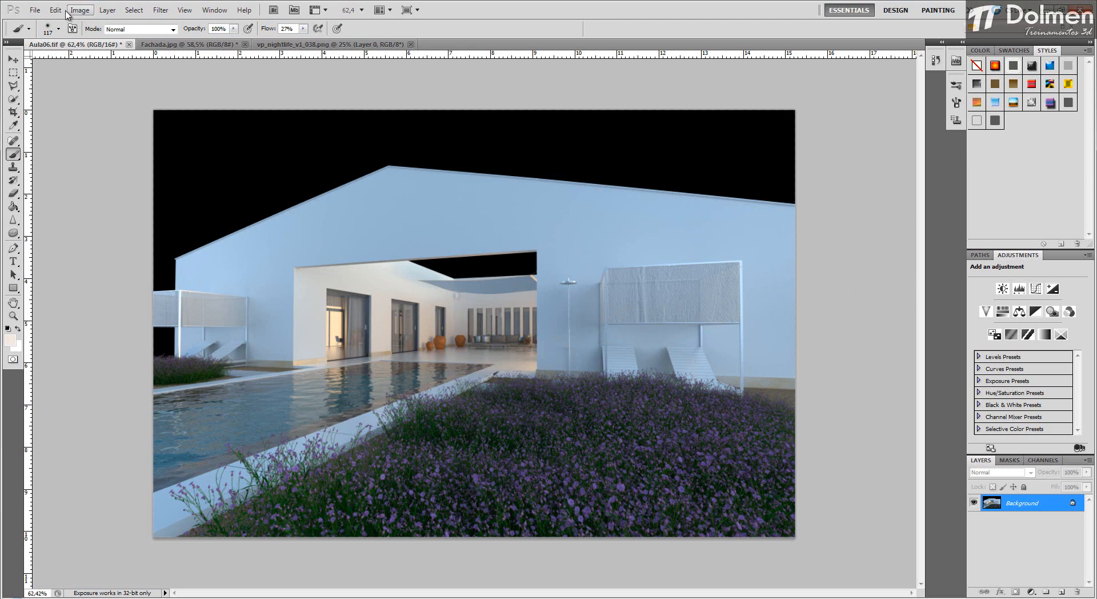
# Step: Bring the walking woman from vp_nightlife_v1_038.png into the Aula06.tif image as a new layer with the Move tool
pyautogui.click(13, 59)
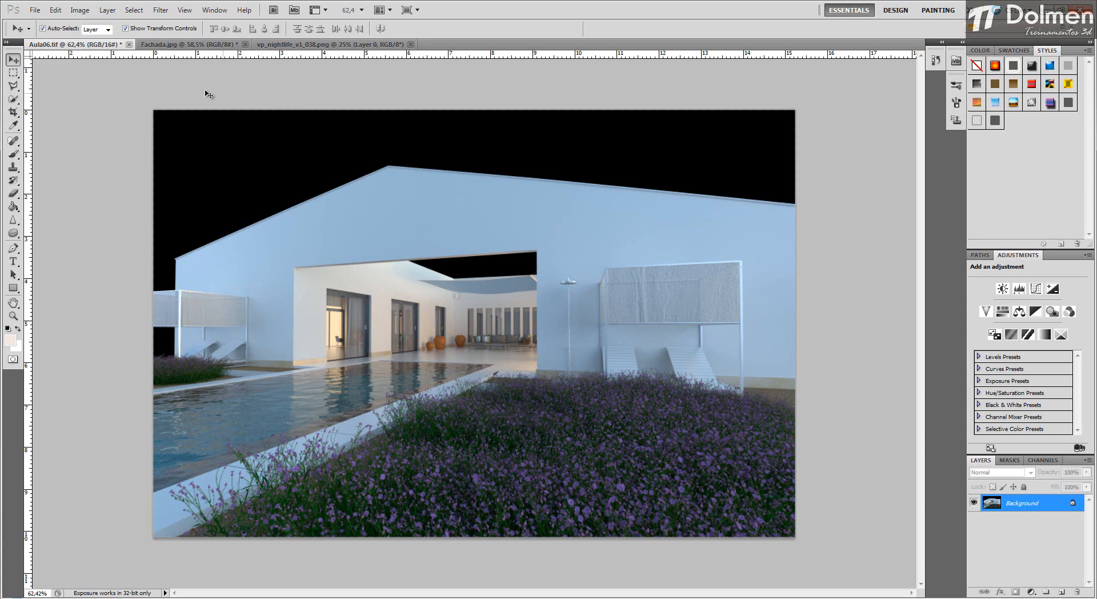
pyautogui.click(291, 45)
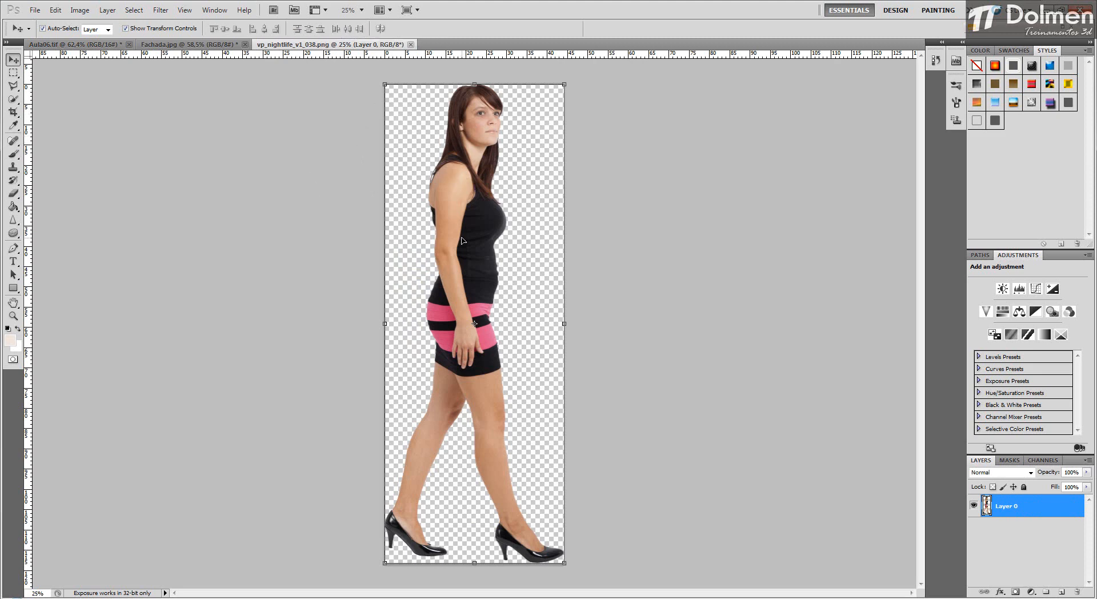
pyautogui.moveTo(453, 196); pyautogui.dragTo(515, 237)
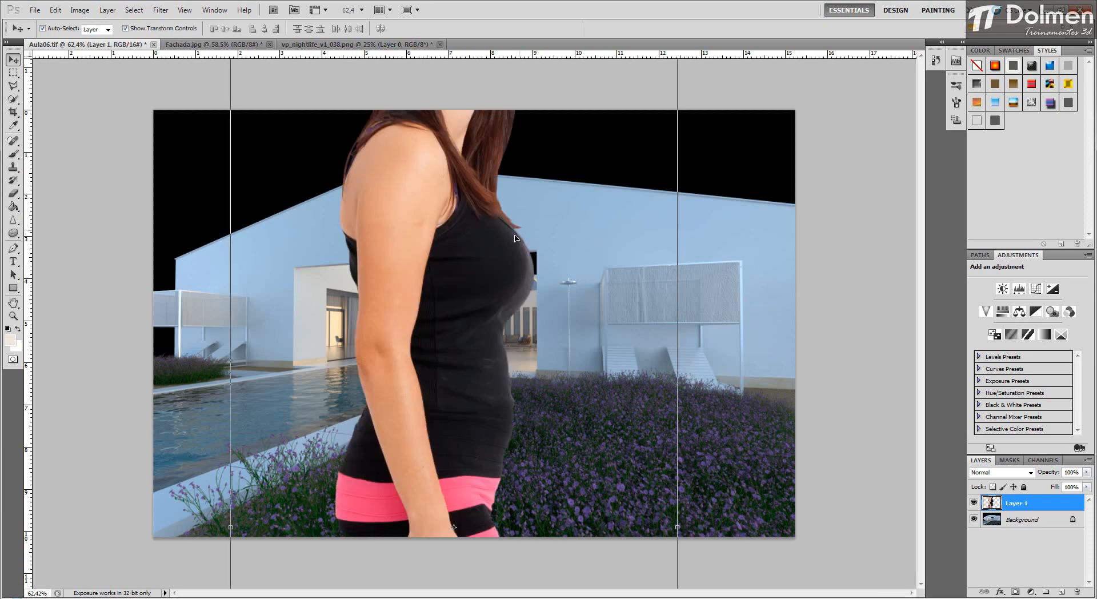
# Step: Scale the woman's layer down proportionally to 5.75% of its size
pyautogui.scroll(-5, 508, 259)
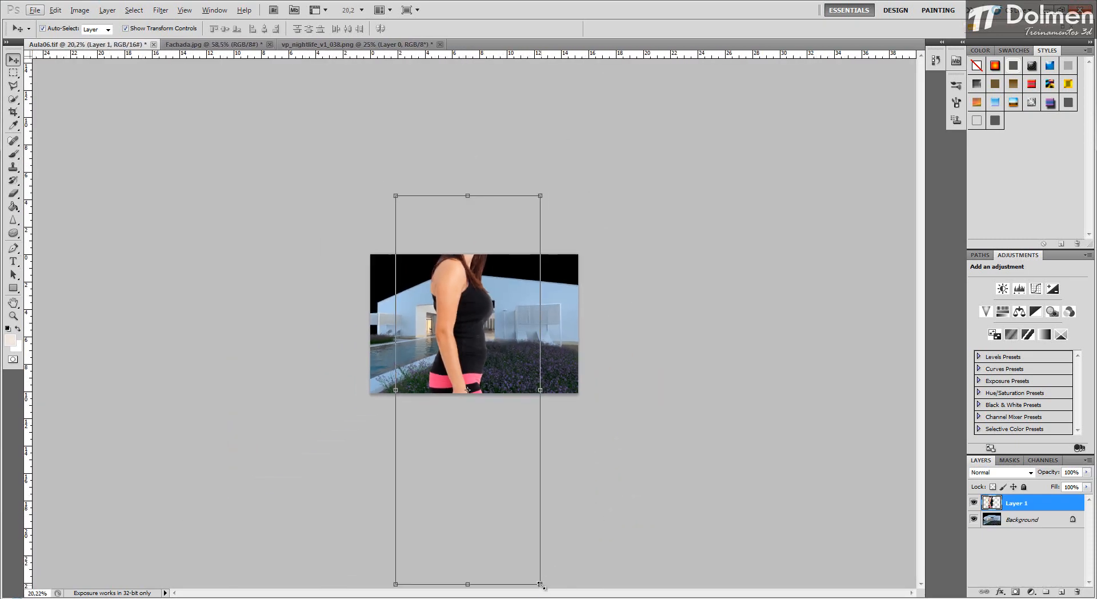
pyautogui.moveTo(542, 583); pyautogui.dragTo(403, 339)
pyautogui.scroll(3, 402, 340)
pyautogui.scroll(5, 403, 339)
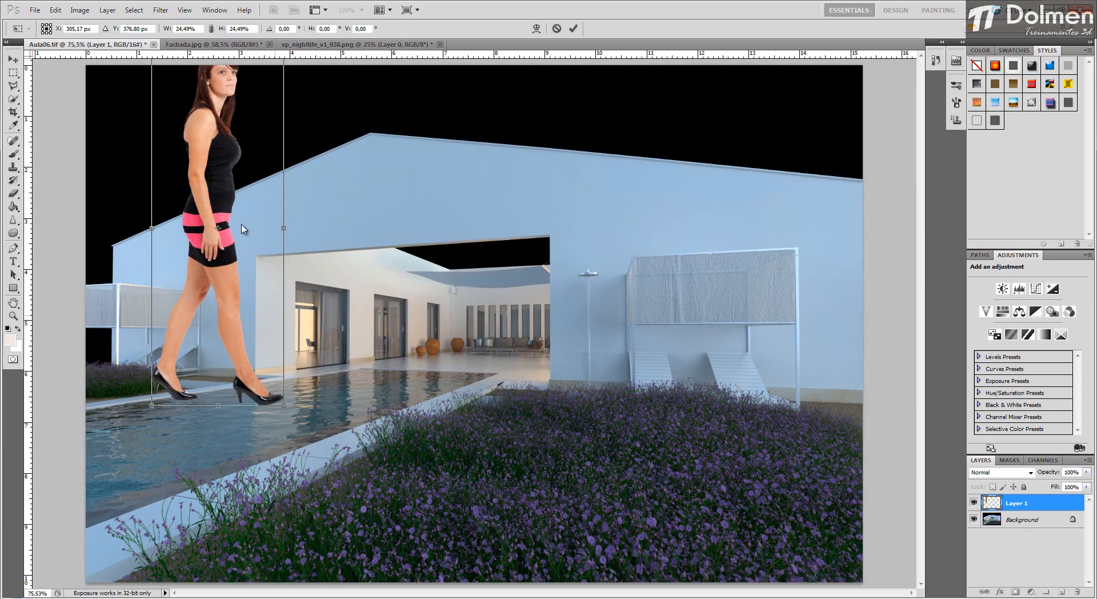
pyautogui.moveTo(243, 229); pyautogui.dragTo(267, 233)
pyautogui.moveTo(310, 410); pyautogui.dragTo(170, 153)
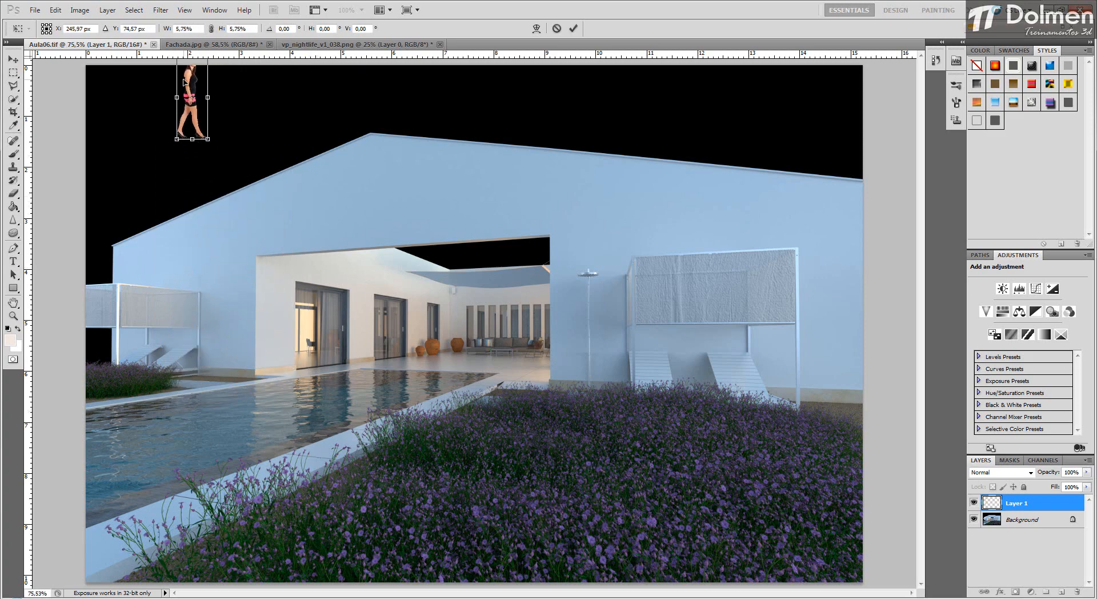
# Step: Place the woman on the far pool edge beside the sun loungers and scale her proportionally to 4.88%
pyautogui.moveTo(202, 88); pyautogui.dragTo(219, 333)
pyautogui.scroll(2, 149, 383)
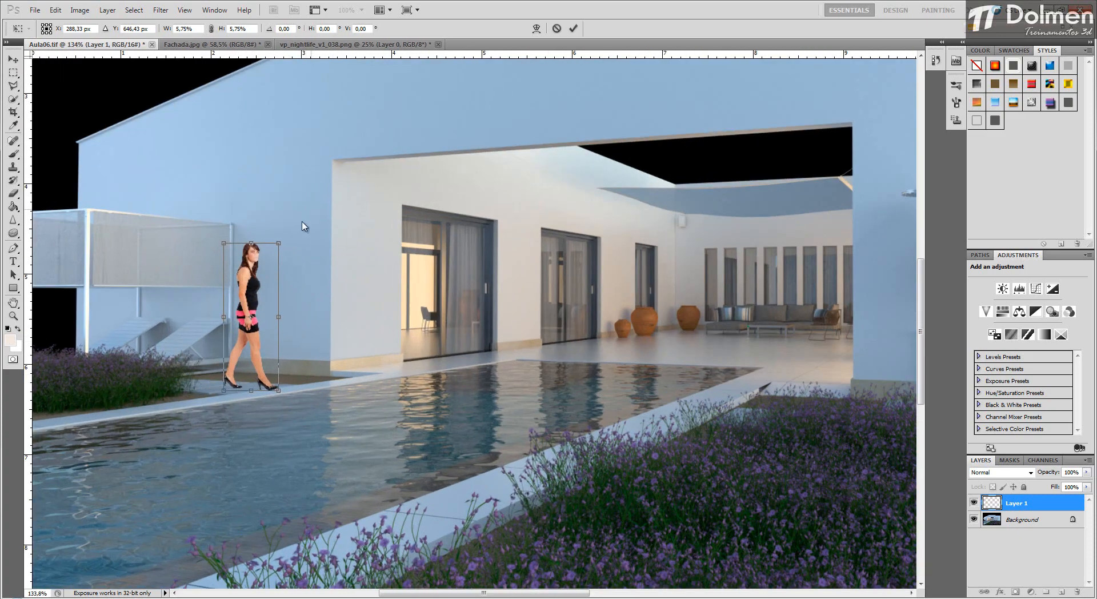
pyautogui.moveTo(279, 243); pyautogui.dragTo(267, 266)
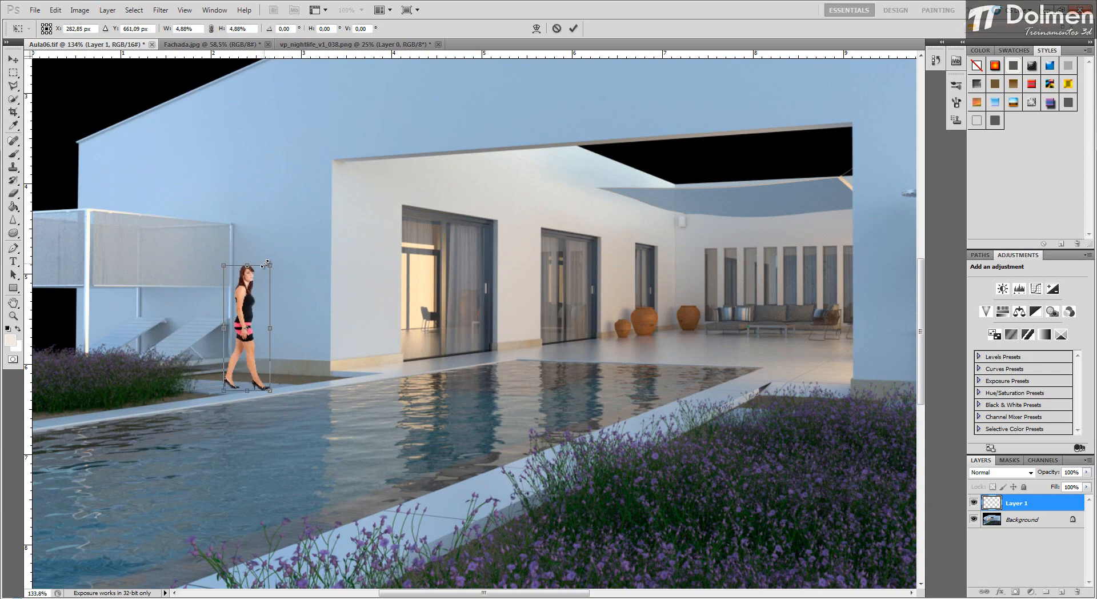
pyautogui.press('Return')
pyautogui.click(351, 268)
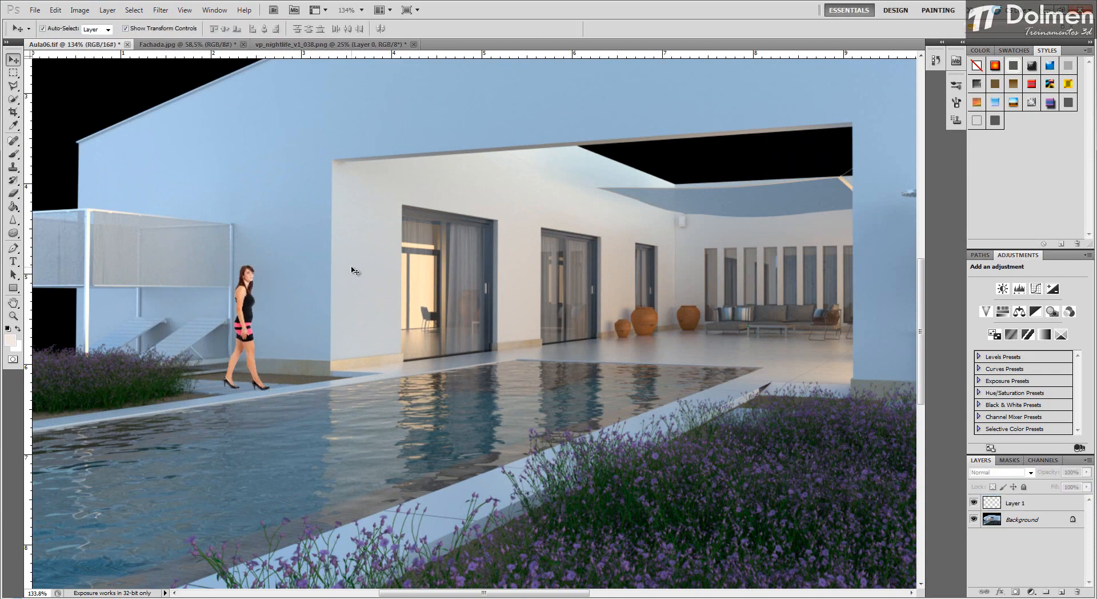
pyautogui.moveTo(248, 334); pyautogui.dragTo(258, 339)
pyautogui.click(330, 343)
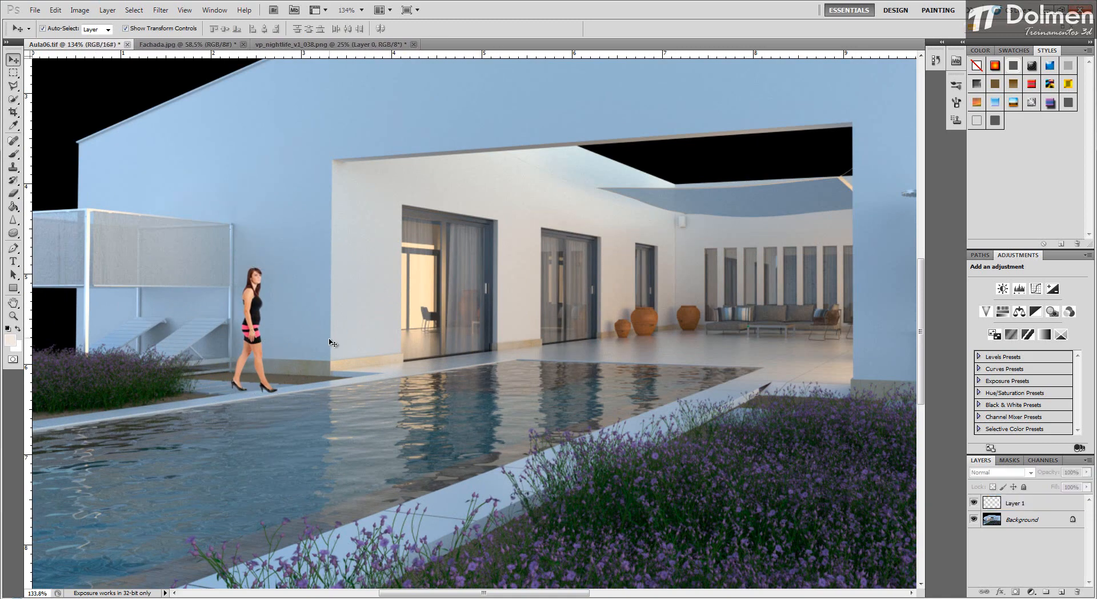
# Step: Open Hue/Saturation on the woman's layer and set the Master saturation to -25 and lightness to -11
pyautogui.scroll(-3, 330, 343)
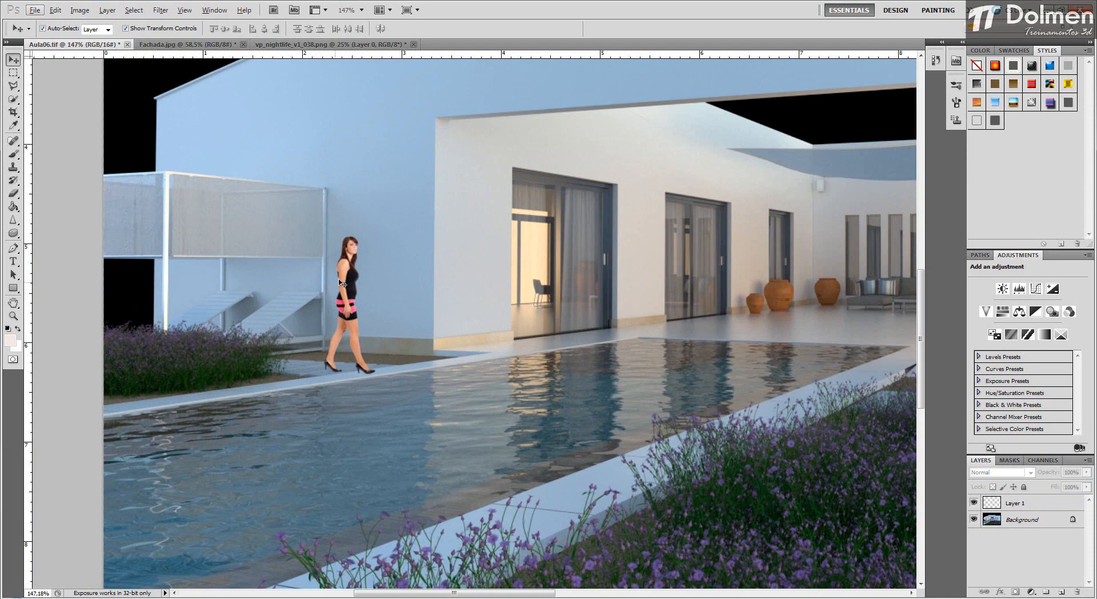
pyautogui.click(328, 371)
pyautogui.click(80, 10)
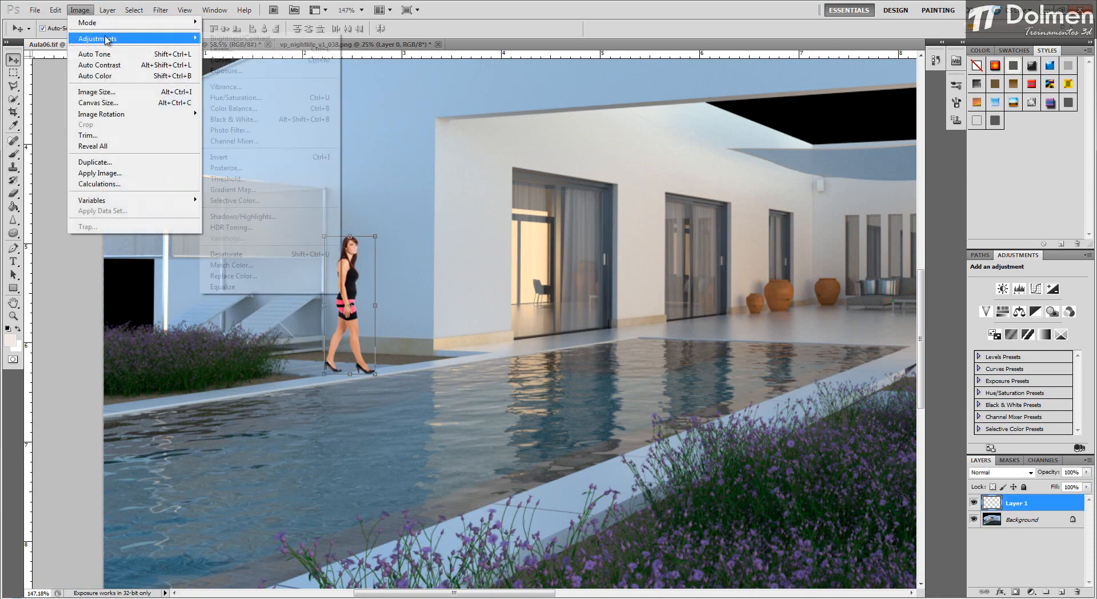
pyautogui.moveTo(171, 38)
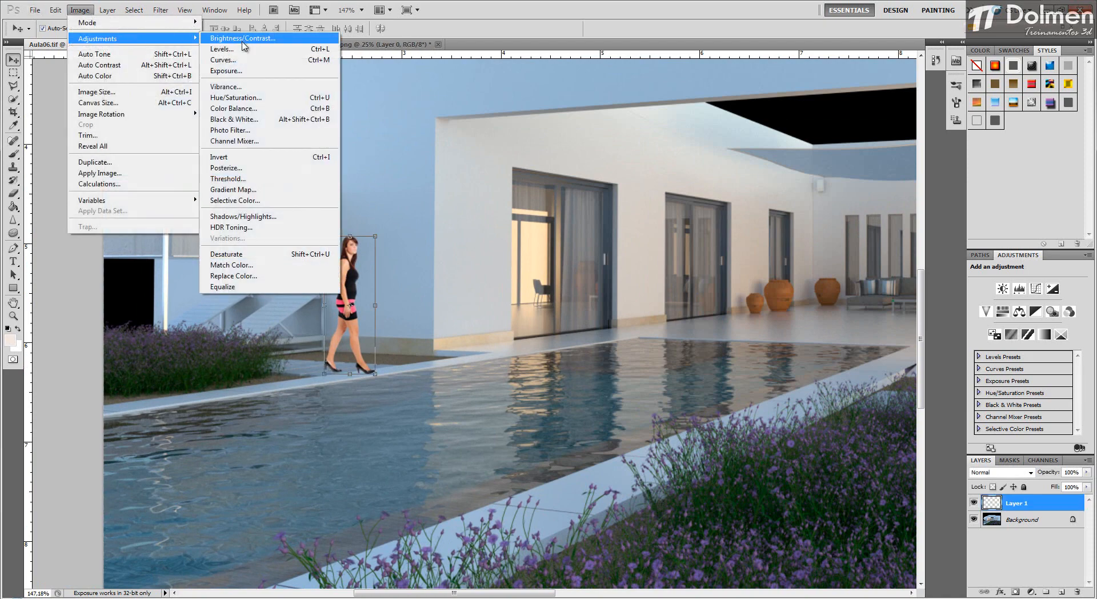
pyautogui.click(252, 98)
pyautogui.moveTo(872, 201); pyautogui.dragTo(866, 244)
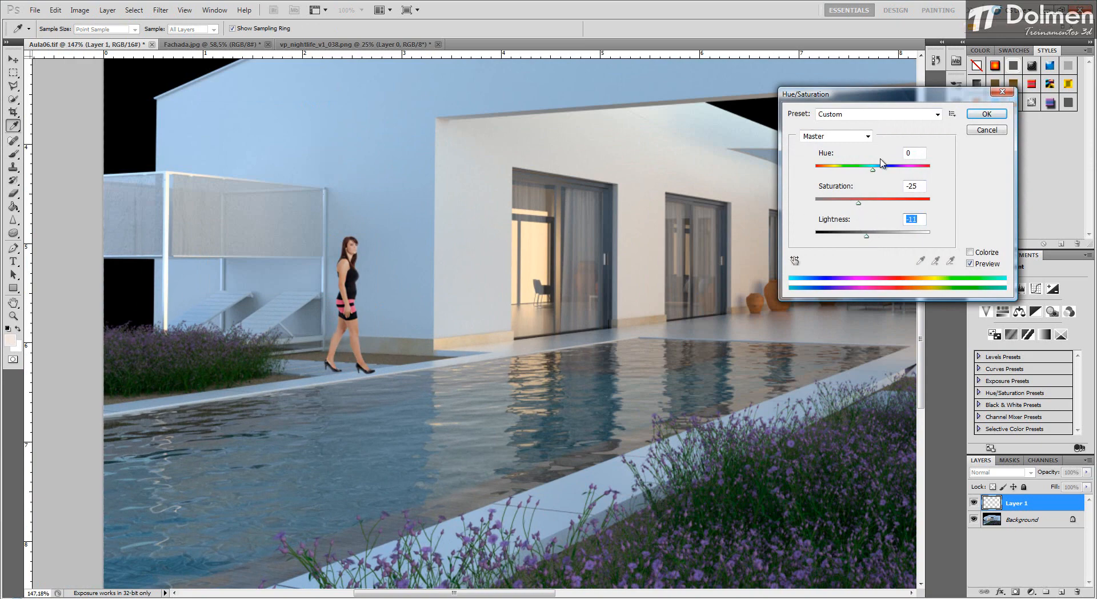
pyautogui.moveTo(873, 170); pyautogui.dragTo(877, 178)
# Step: Reduce the saturation of the woman's Reds to -36 and apply the Hue/Saturation adjustment
pyautogui.click(868, 136)
pyautogui.click(834, 147)
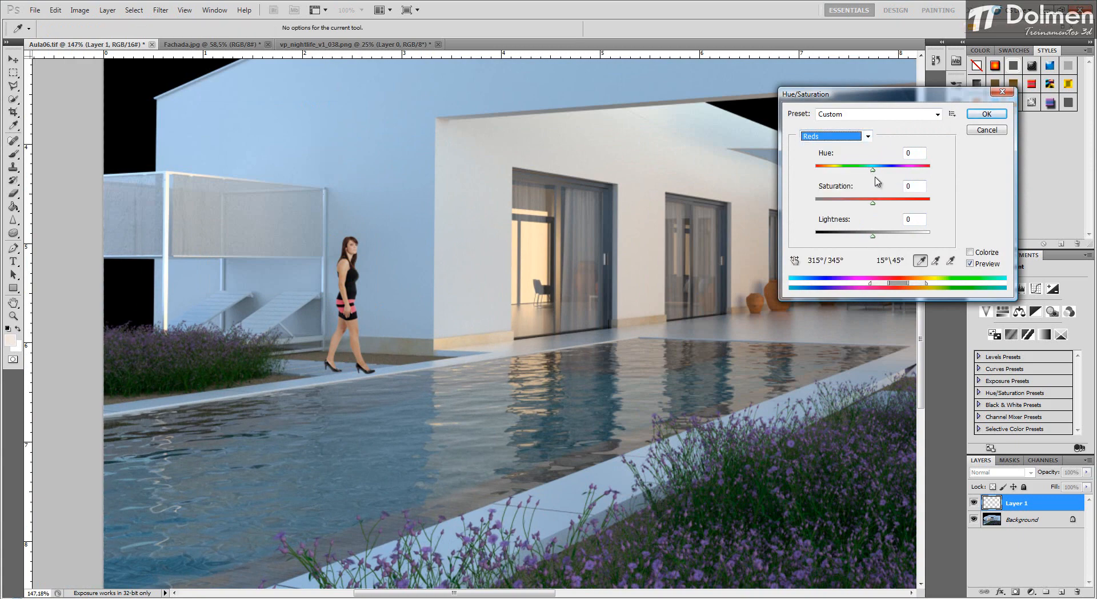
pyautogui.moveTo(873, 202); pyautogui.dragTo(853, 220)
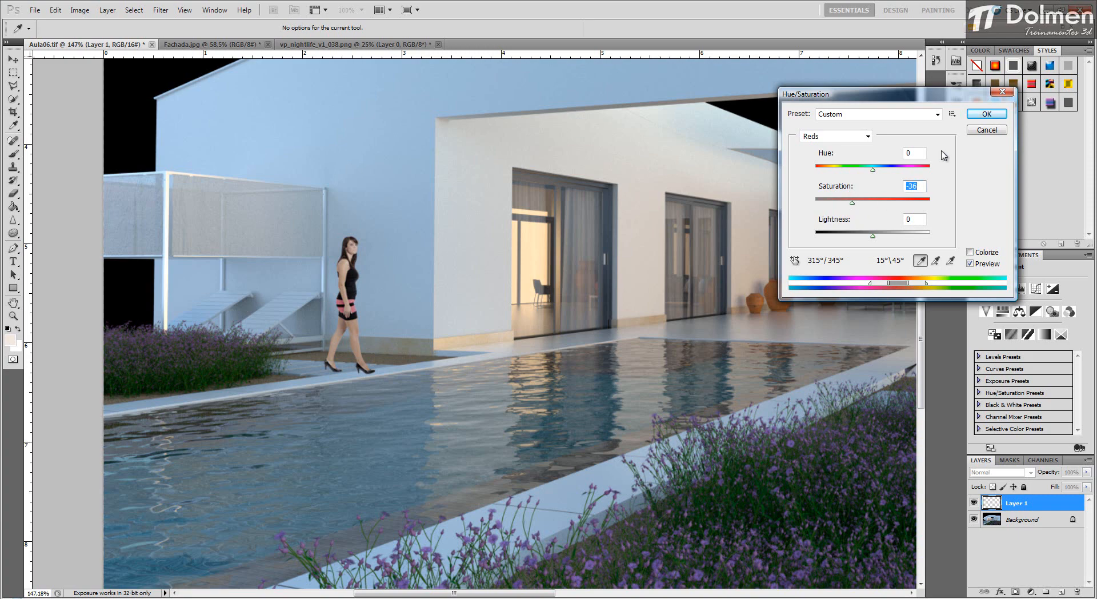
pyautogui.click(975, 116)
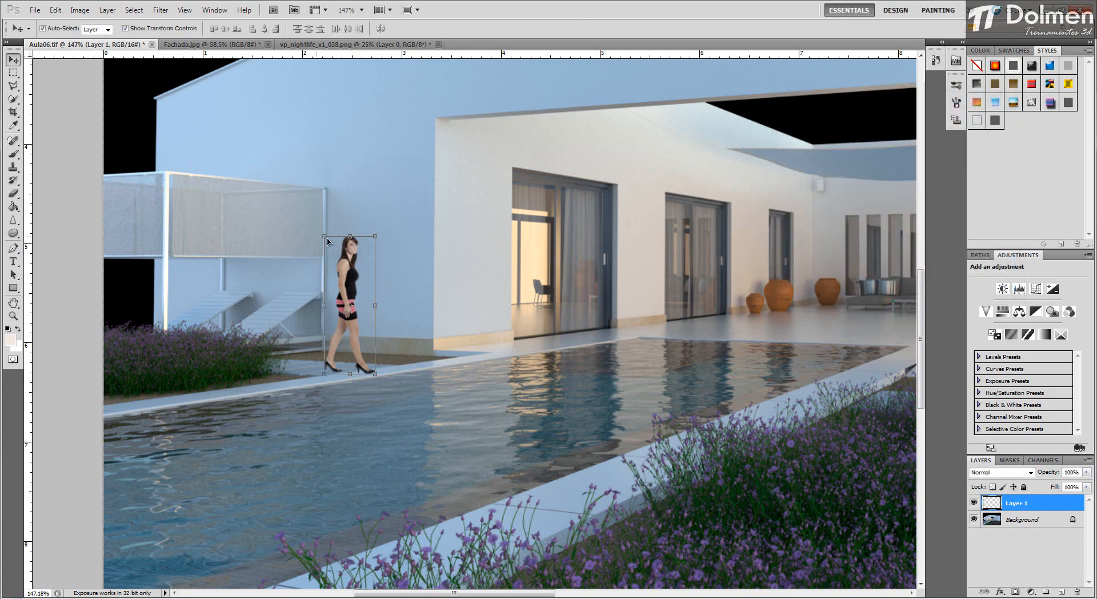
# Step: Apply Brightness/Contrast to the woman's layer with brightness 8 and contrast 6
pyautogui.scroll(-2, 440, 273)
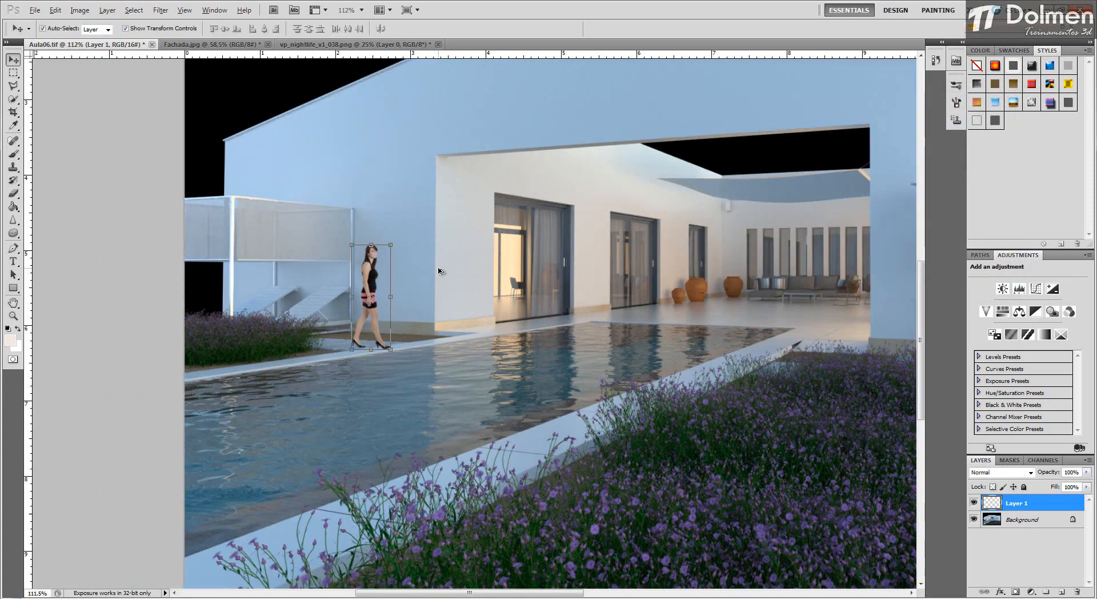
pyautogui.click(79, 10)
pyautogui.moveTo(103, 36)
pyautogui.click(240, 38)
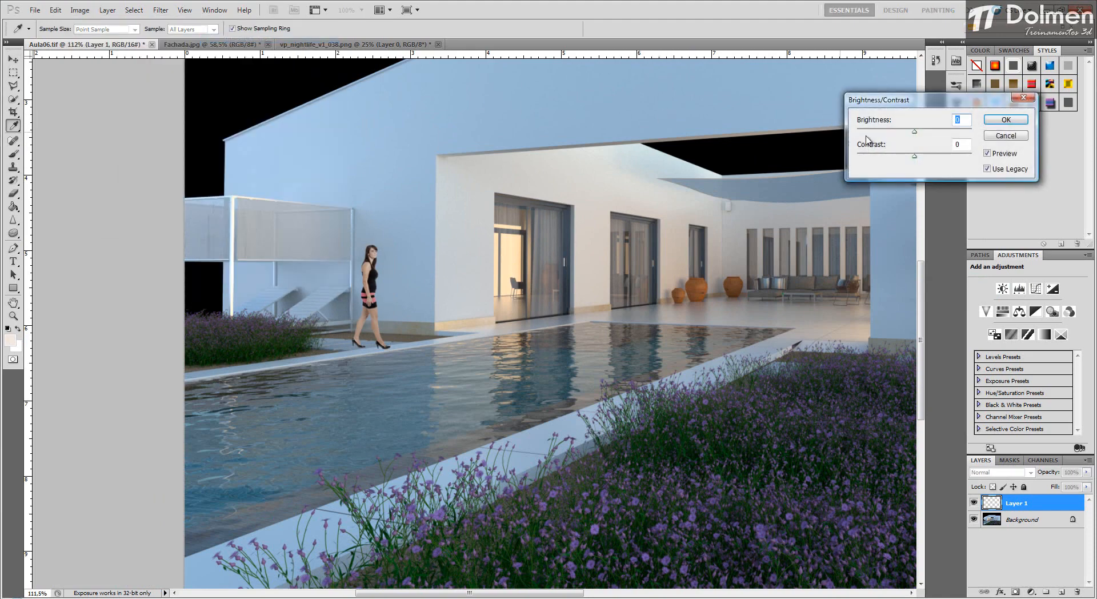
pyautogui.moveTo(915, 155)
pyautogui.mouseDown()
pyautogui.moveTo(927, 162)
pyautogui.moveTo(914, 162)
pyautogui.moveTo(909, 138)
pyautogui.moveTo(921, 139)
pyautogui.mouseUp()
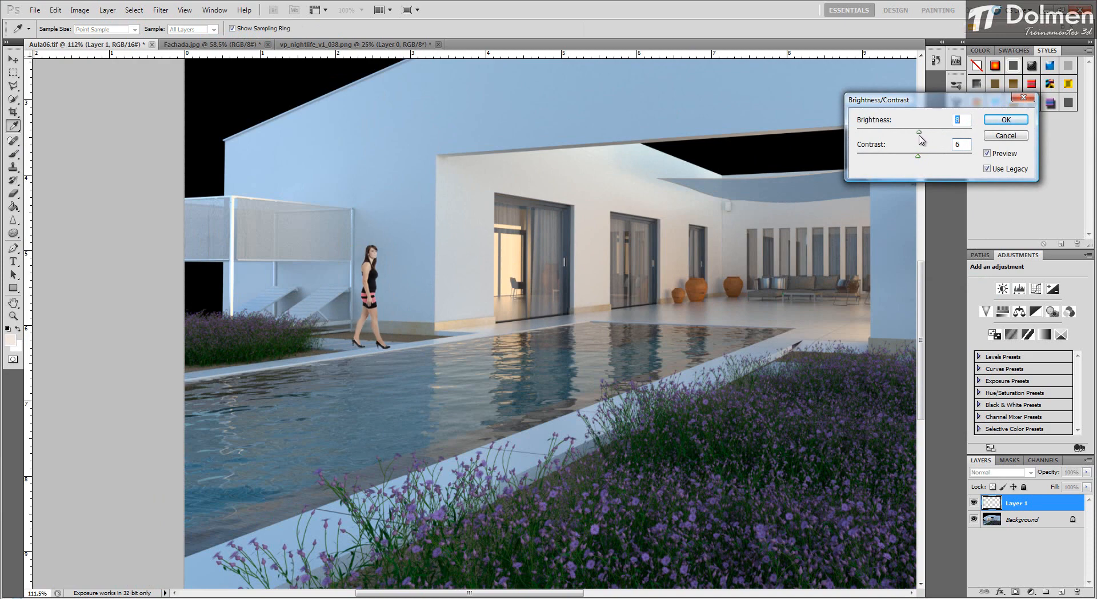
pyautogui.click(1006, 119)
pyautogui.press('v')
pyautogui.click(507, 254)
pyautogui.scroll(-3, 507, 254)
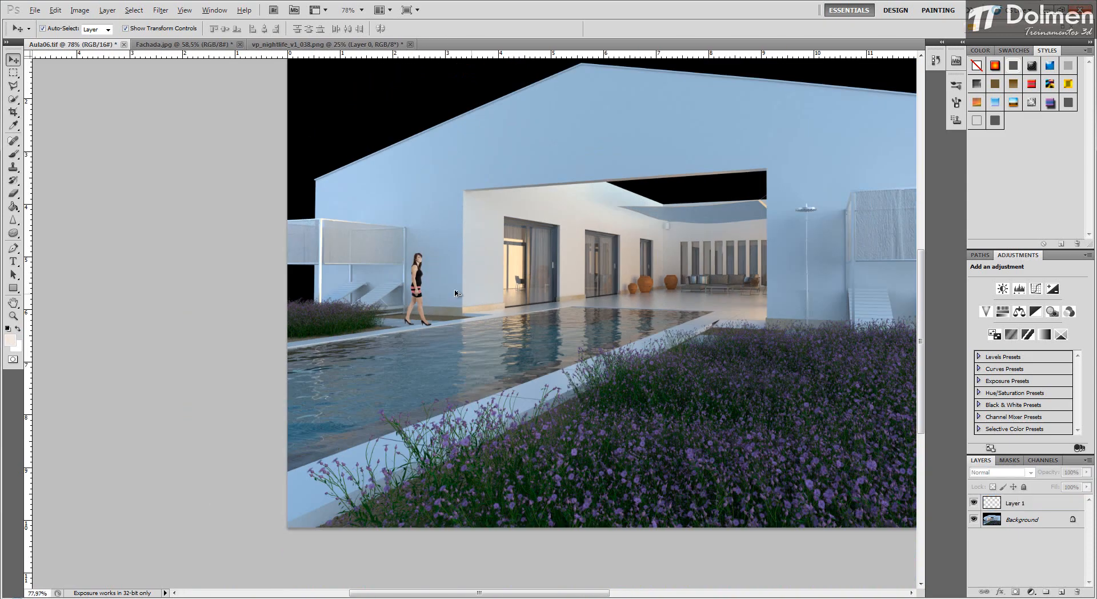
# Step: Select the woman's layer again and slightly raise its colour intensity with a Vibrance adjustment
pyautogui.scroll(4, 431, 276)
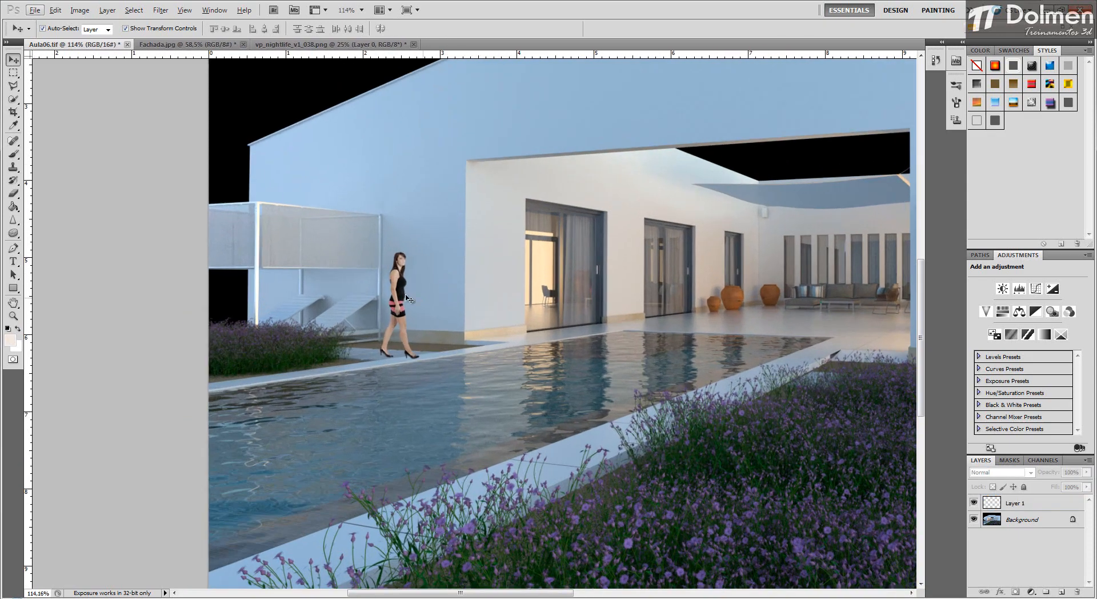
pyautogui.click(80, 9)
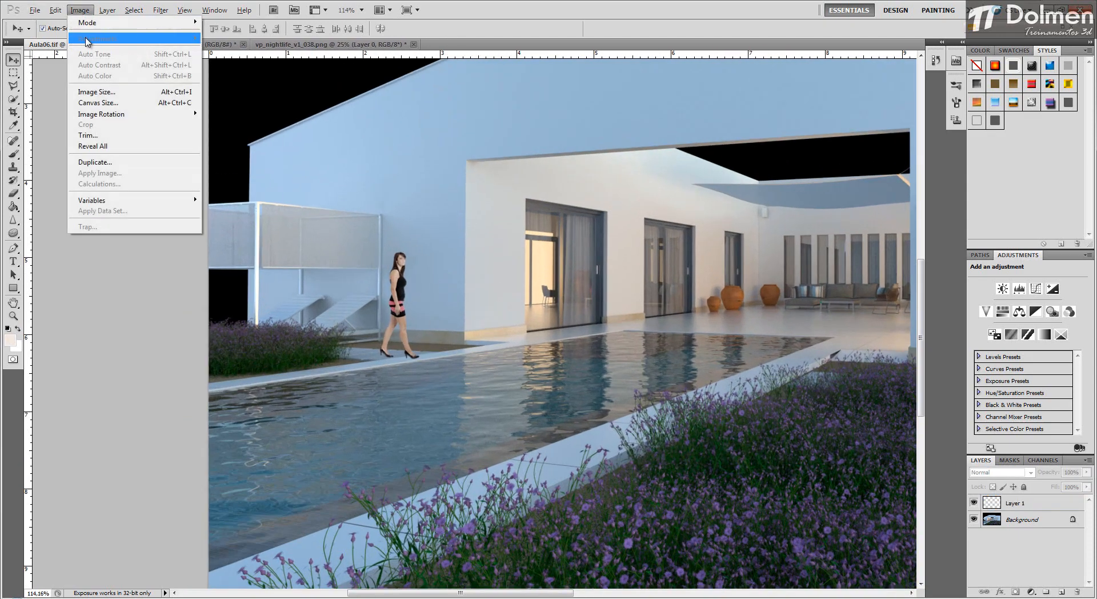
pyautogui.click(507, 245)
pyautogui.click(401, 295)
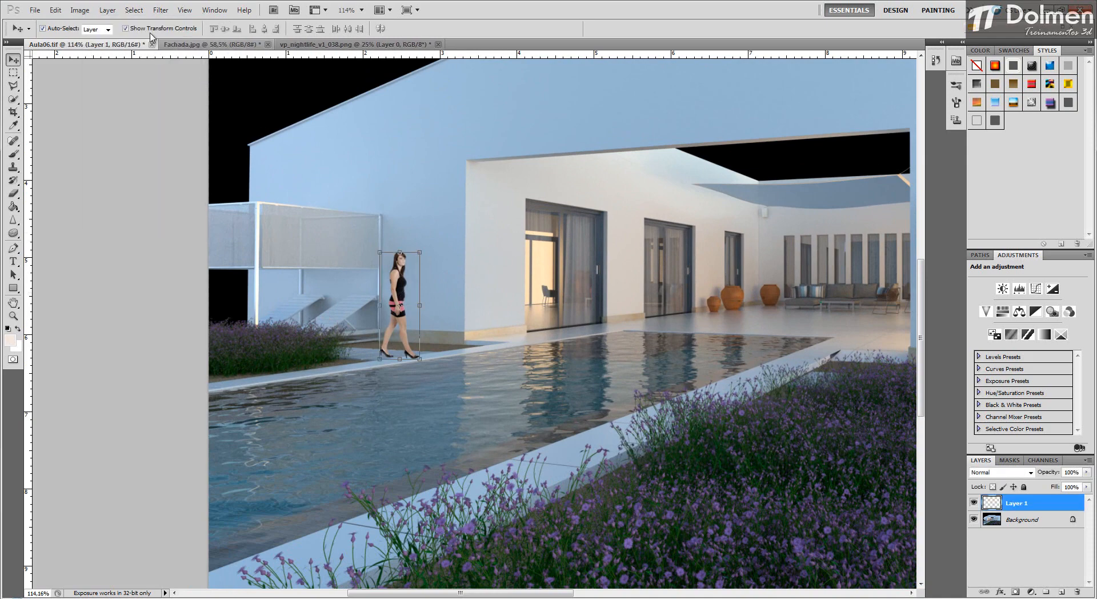
pyautogui.click(107, 11)
pyautogui.moveTo(80, 10)
pyautogui.moveTo(143, 38)
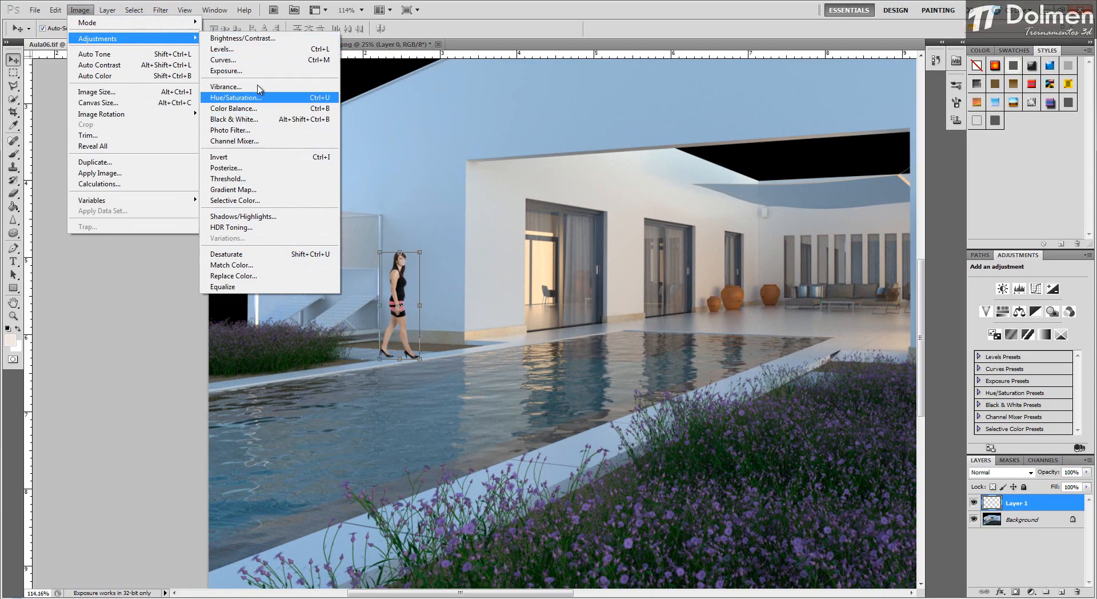
pyautogui.click(229, 87)
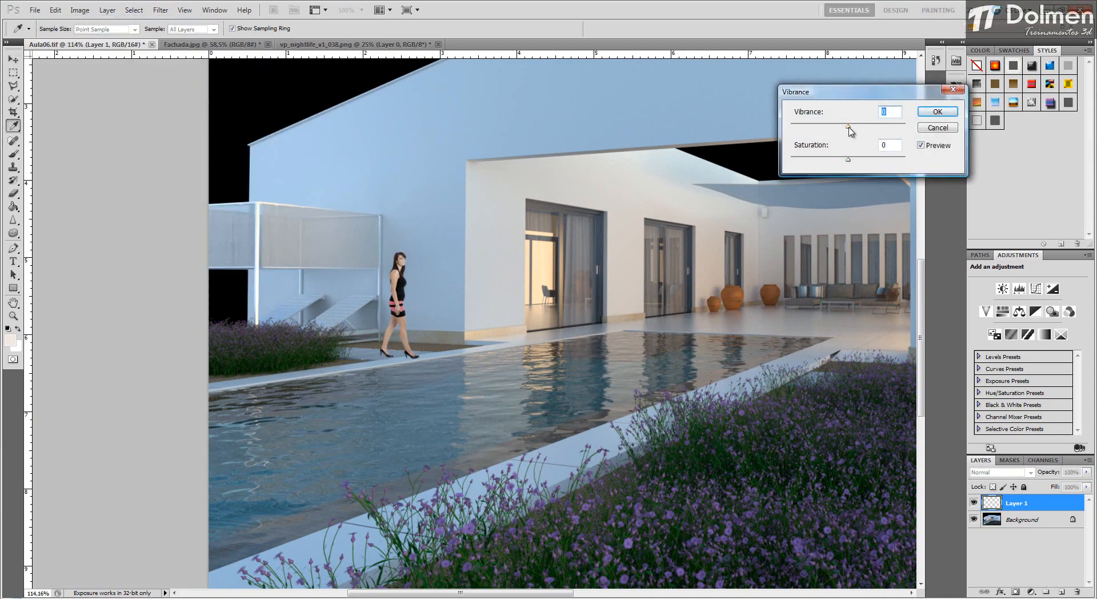
pyautogui.moveTo(848, 127); pyautogui.dragTo(858, 165)
pyautogui.click(937, 112)
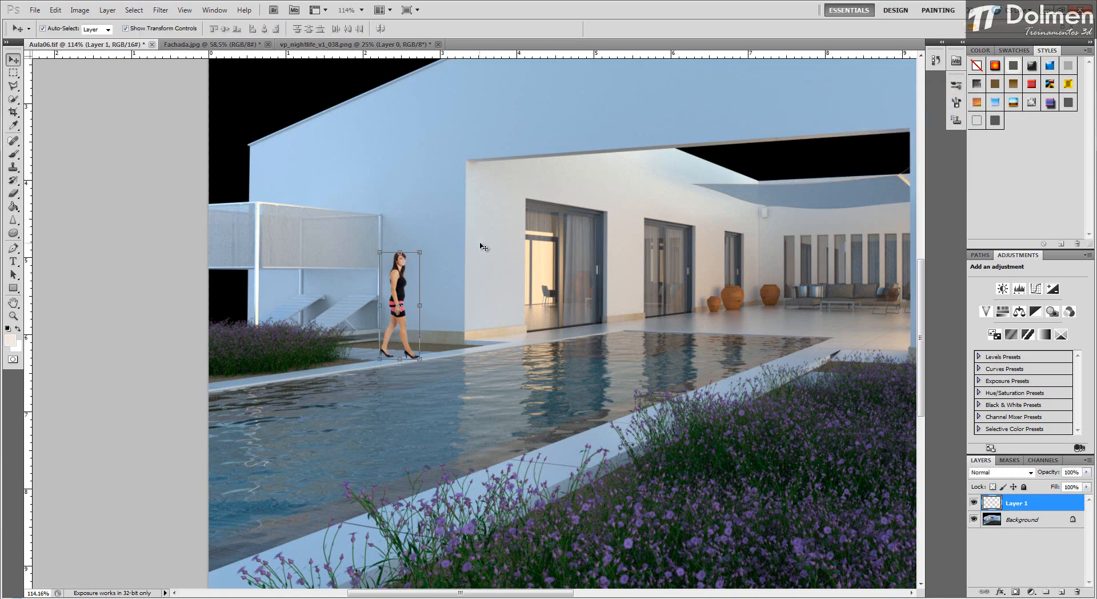
pyautogui.click(442, 310)
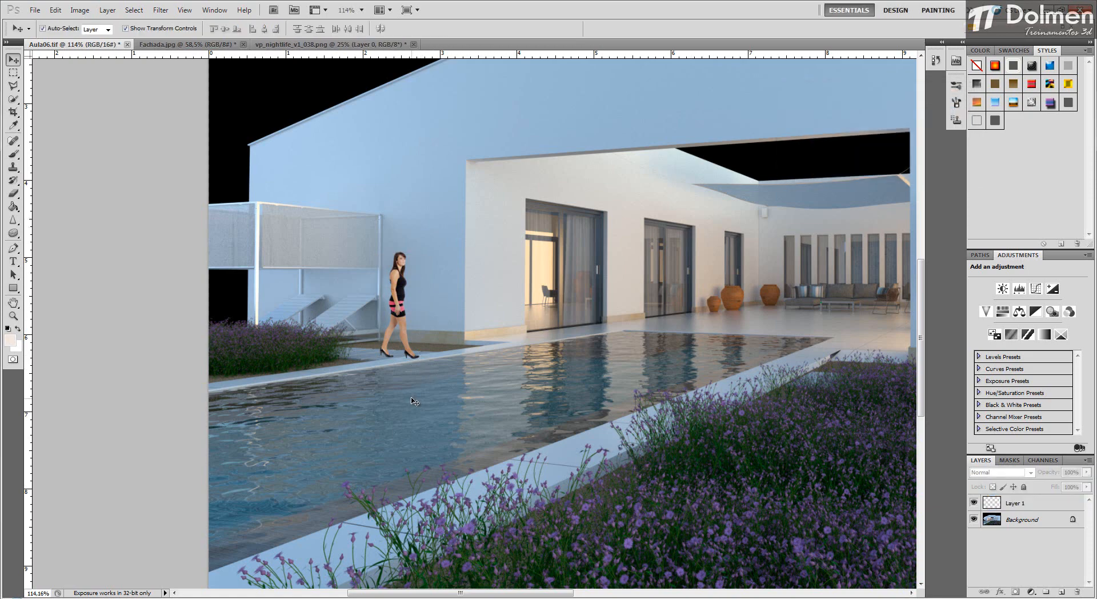
# Step: Duplicate the woman's layer and mirror the copy vertically below her feet at -89.03% height, as a reflection in the pool
pyautogui.click(1025, 504)
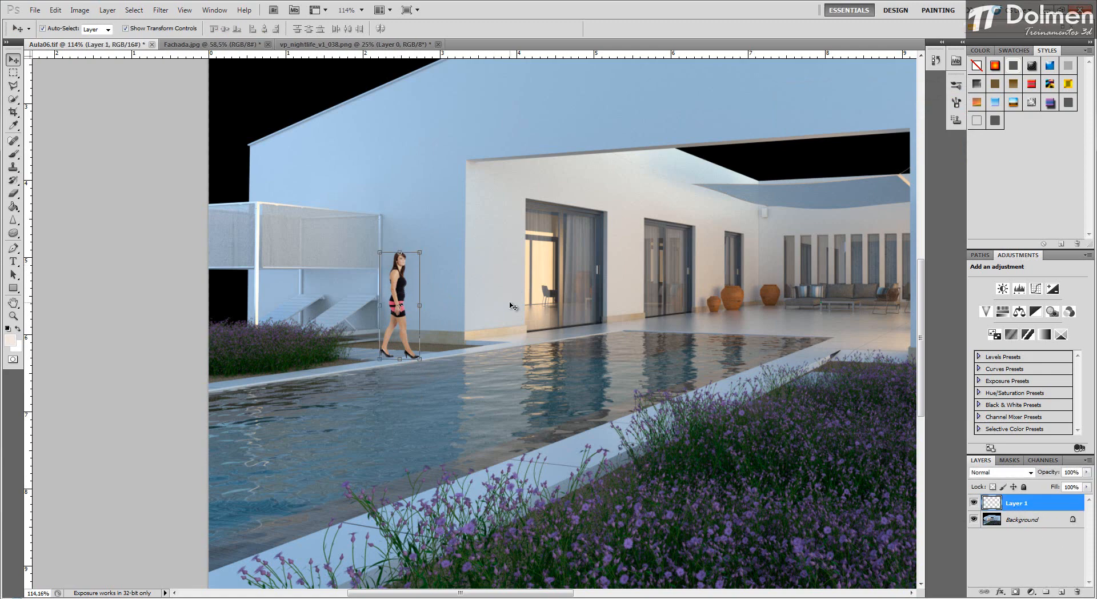
pyautogui.hotkey('ctrl', 'j')
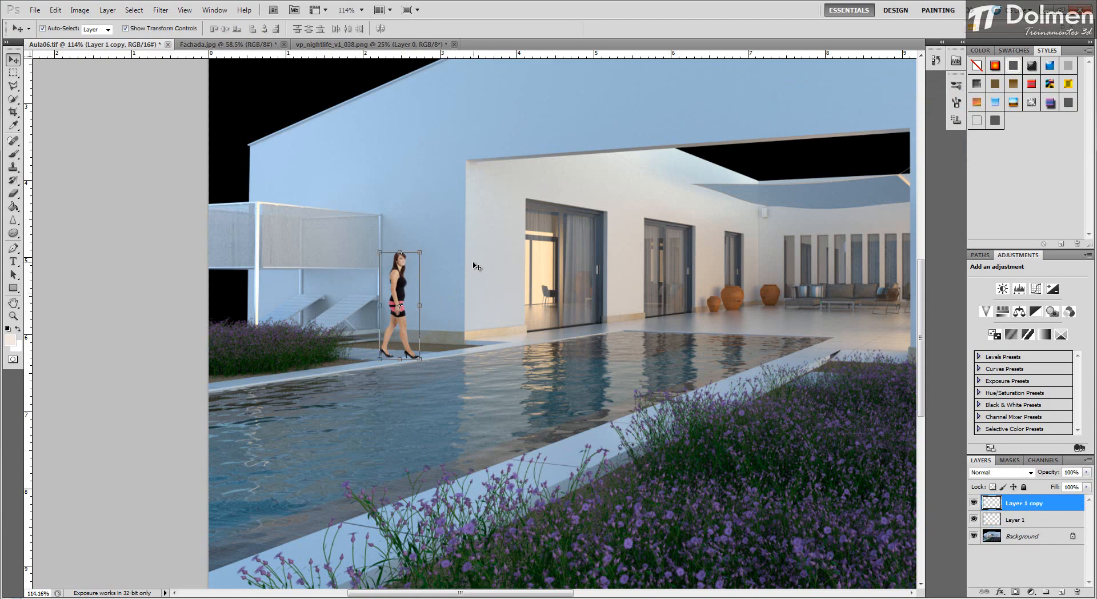
pyautogui.moveTo(400, 253); pyautogui.dragTo(409, 455)
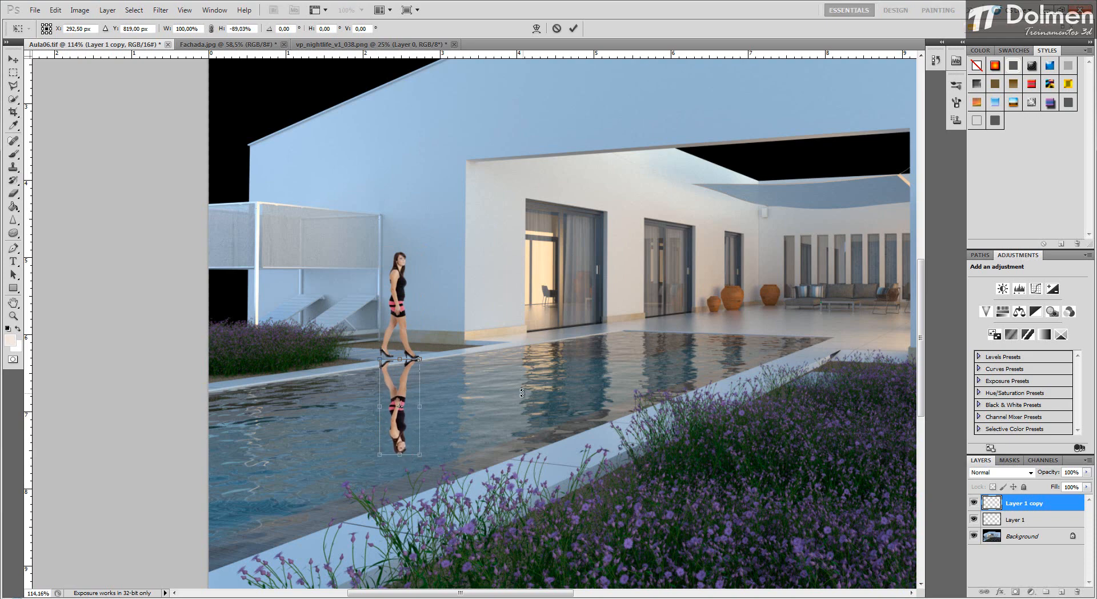
pyautogui.press('Return')
pyautogui.click(613, 355)
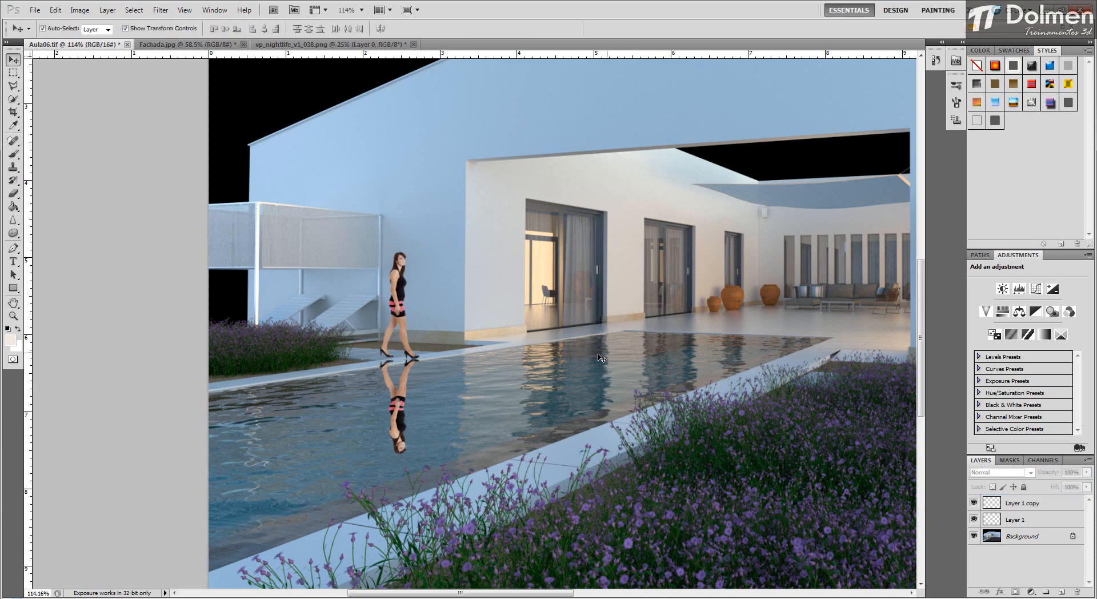
# Step: Stretch the mirrored copy of the woman slightly further down over the pool water
pyautogui.click(409, 421)
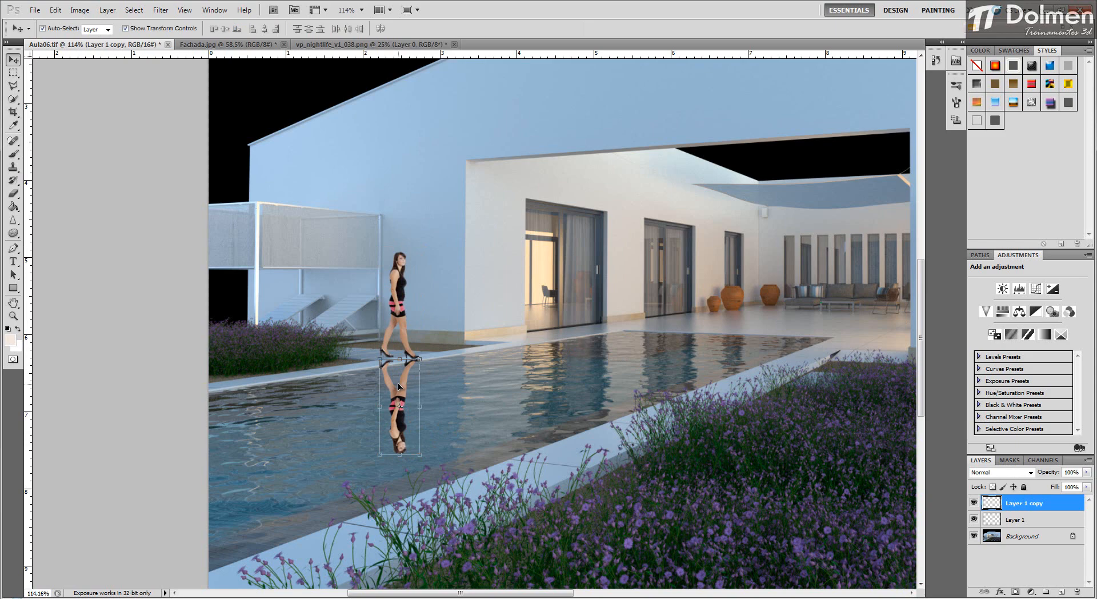
pyautogui.scroll(5, 399, 387)
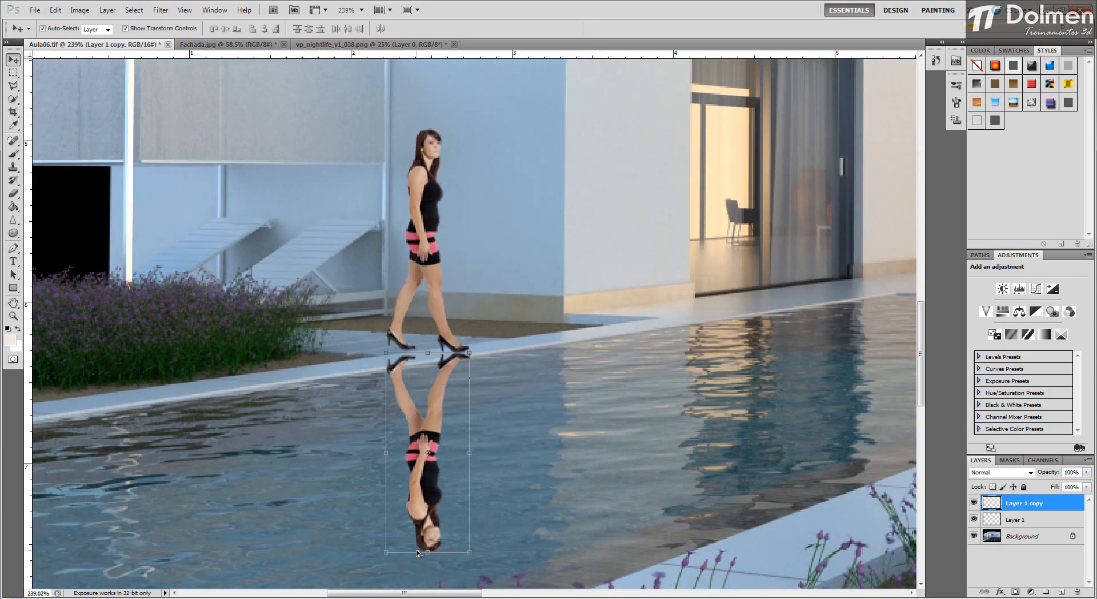
pyautogui.moveTo(427, 552); pyautogui.dragTo(429, 569)
pyautogui.press('Return')
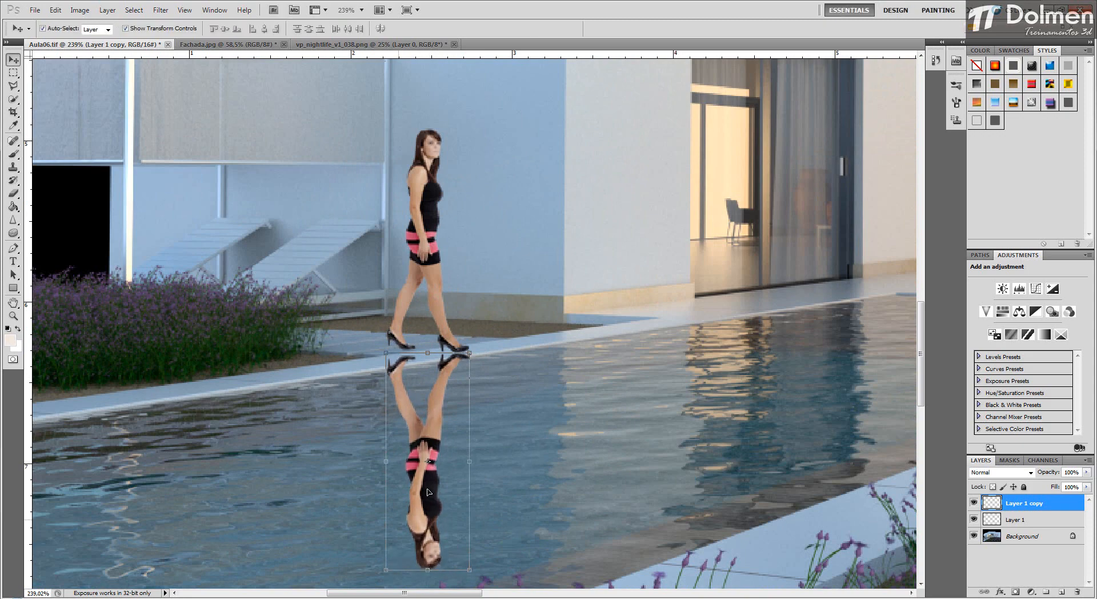
# Step: Lower the opacity of the woman's mirrored copy, Layer 1 copy, to 53%
pyautogui.click(484, 379)
pyautogui.scroll(-9, 484, 379)
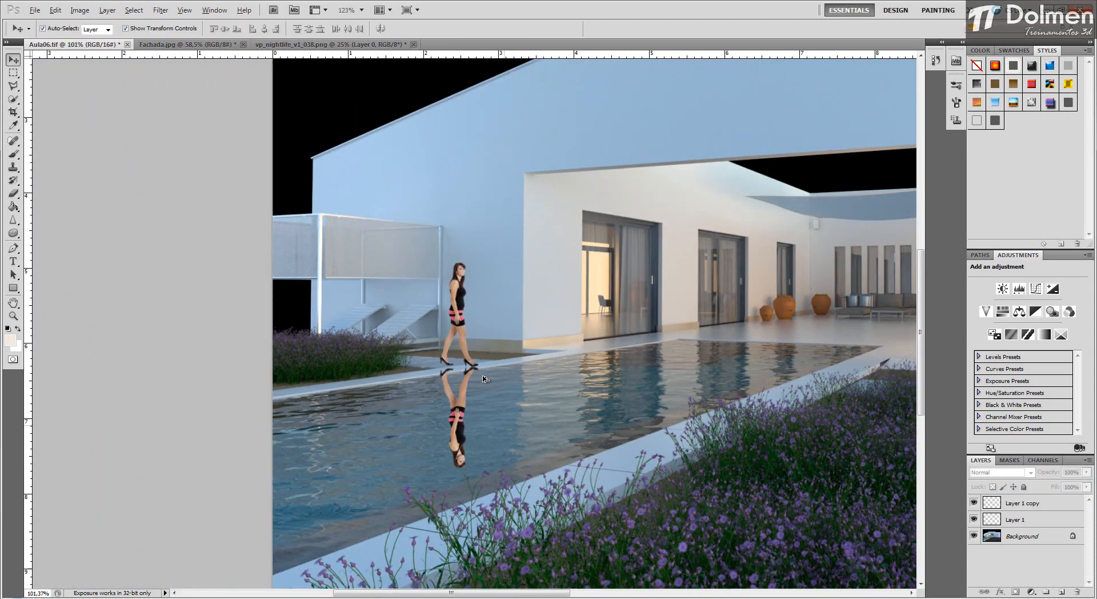
pyautogui.scroll(4, 459, 431)
pyautogui.click(456, 422)
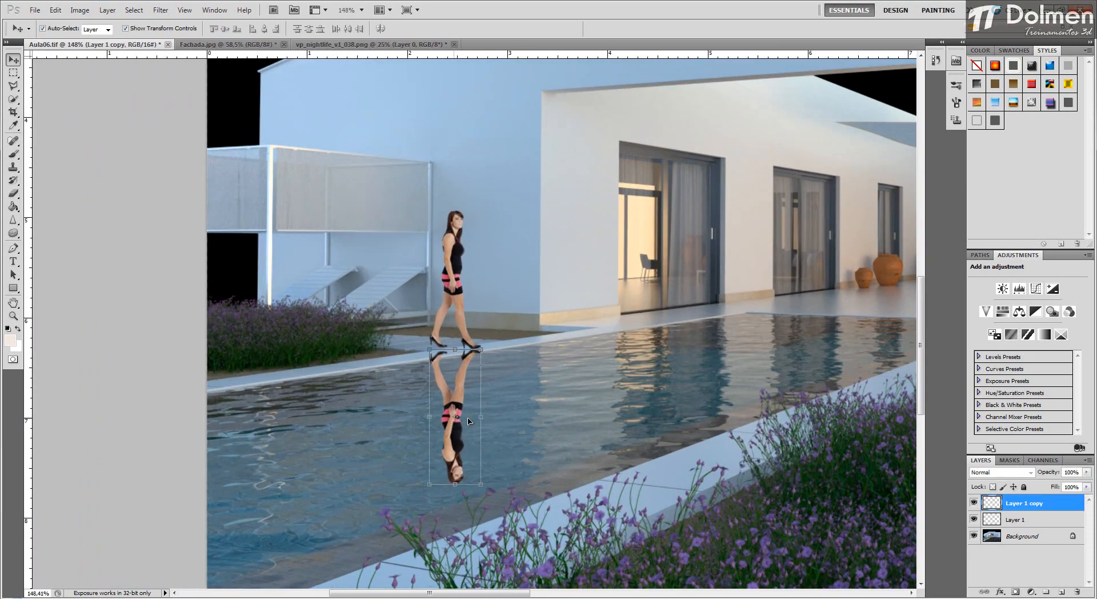
pyautogui.click(1087, 472)
pyautogui.moveTo(1086, 485); pyautogui.dragTo(1058, 486)
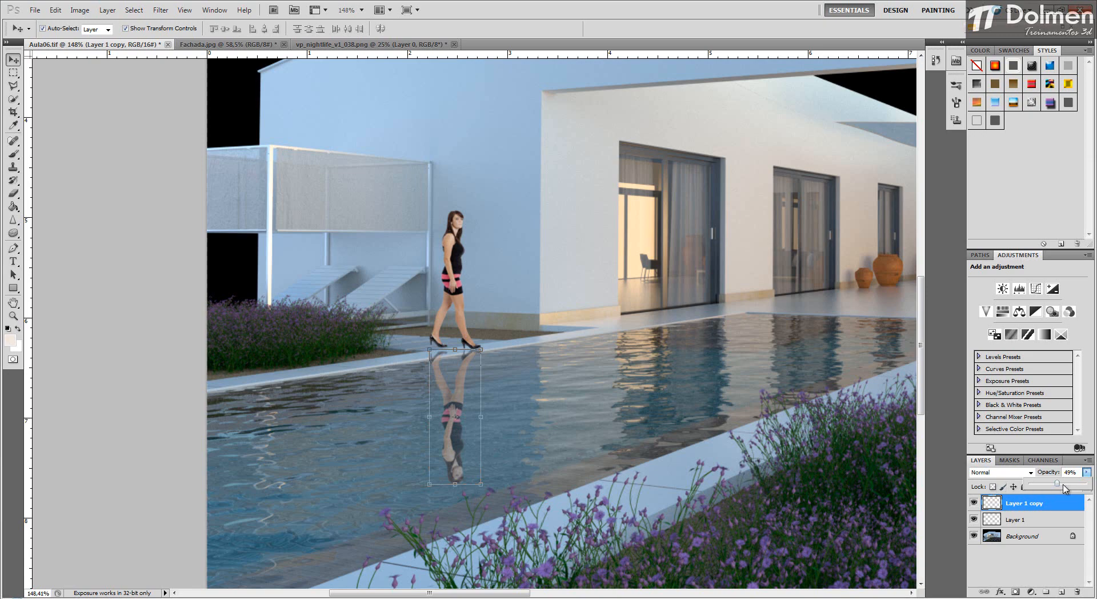
pyautogui.moveTo(1057, 483); pyautogui.dragTo(1060, 484)
# Step: Soften the woman's mirrored copy with a Gaussian Blur, using a smaller radius than the preset one
pyautogui.click(160, 9)
pyautogui.moveTo(254, 118)
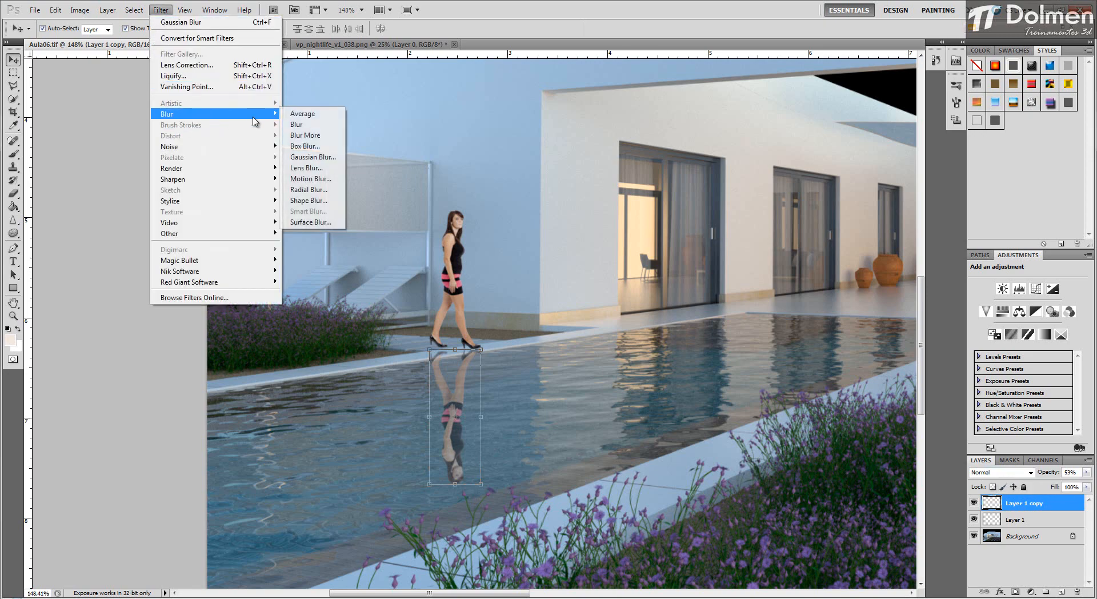
pyautogui.click(309, 156)
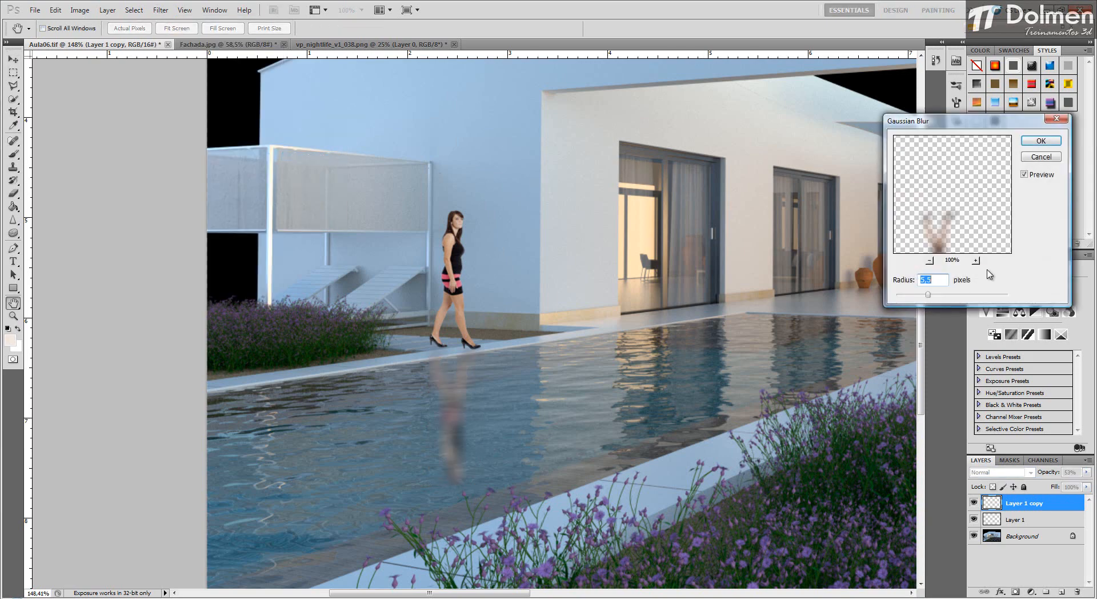
pyautogui.moveTo(928, 295); pyautogui.dragTo(918, 298)
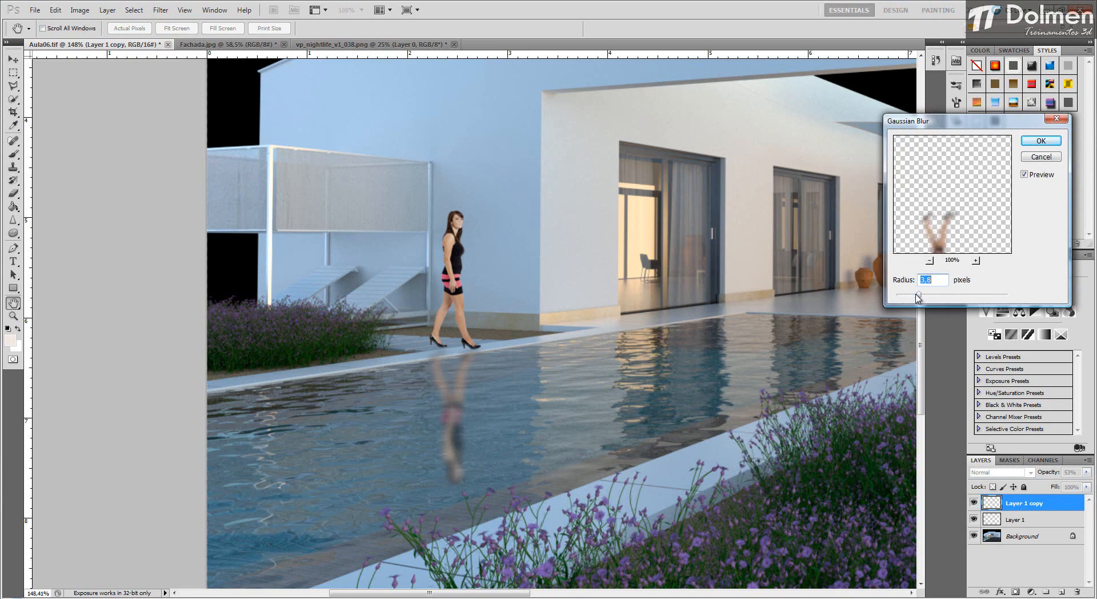
pyautogui.moveTo(918, 297); pyautogui.dragTo(921, 296)
pyautogui.click(1040, 141)
pyautogui.press('v')
pyautogui.scroll(-2, 574, 308)
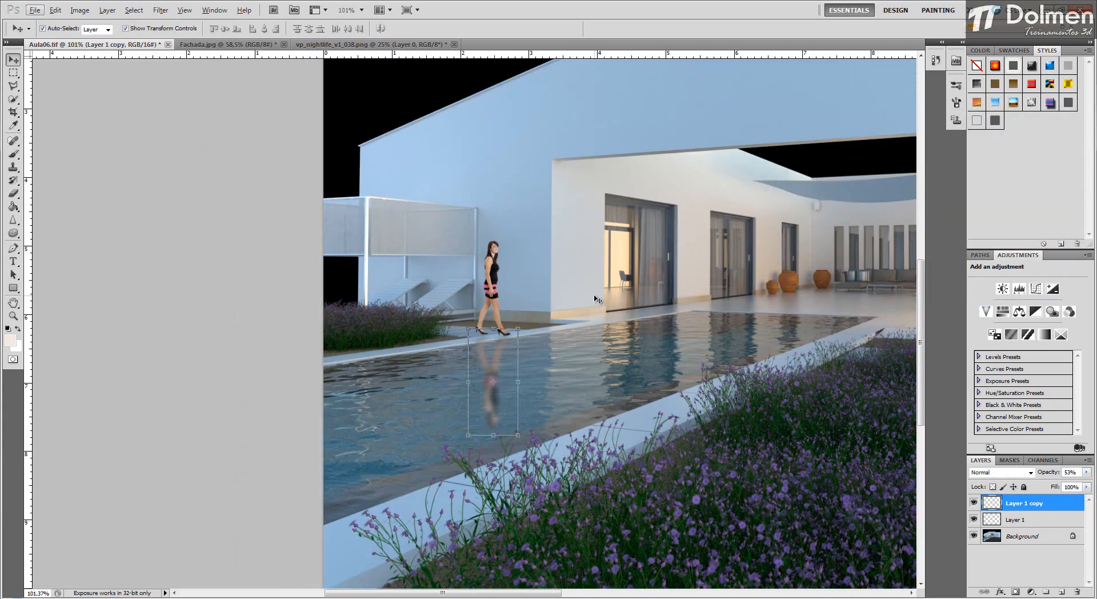
pyautogui.click(596, 303)
pyautogui.scroll(-1, 543, 381)
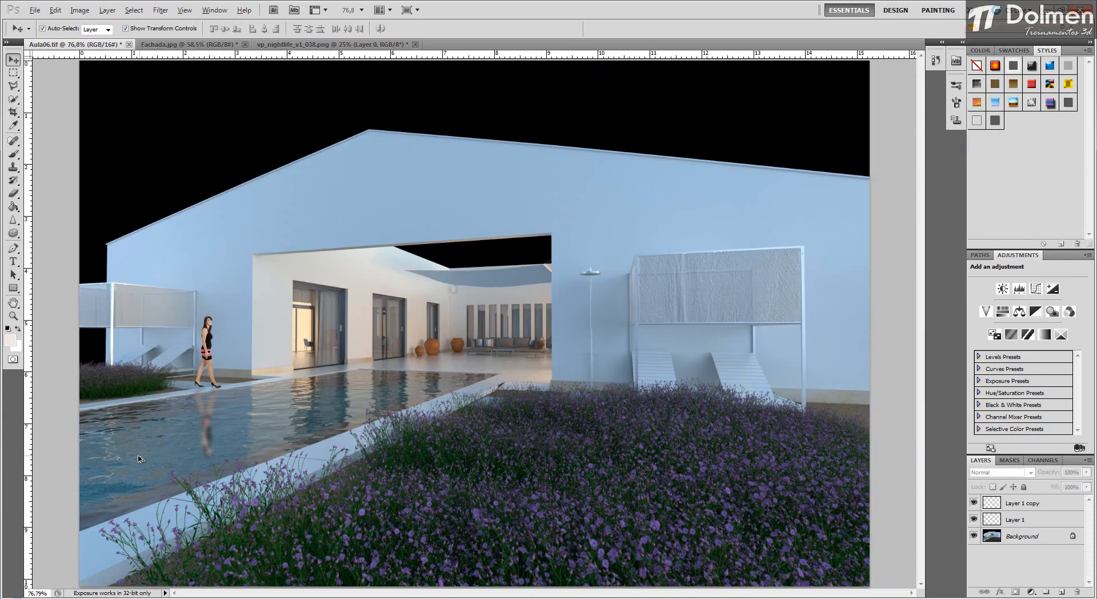
pyautogui.scroll(3, 141, 458)
# Step: Try different blend modes on the reflection layer, including Color Burn, Linear Burn, Lighten, Lighter Color, Linear Light, Subtract and Exclusion
pyautogui.click(253, 404)
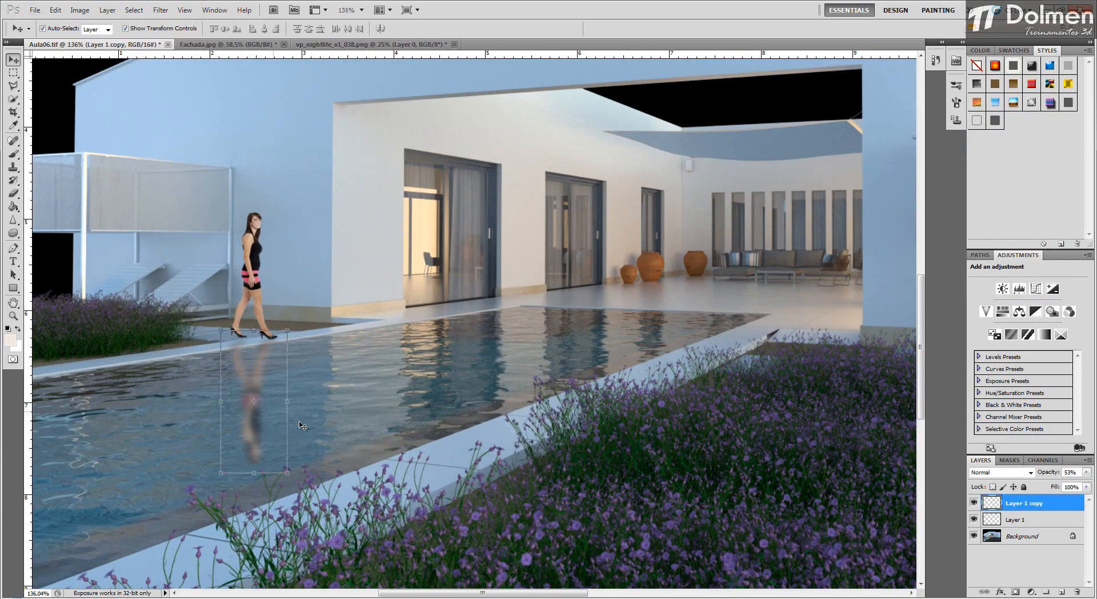
pyautogui.click(1029, 473)
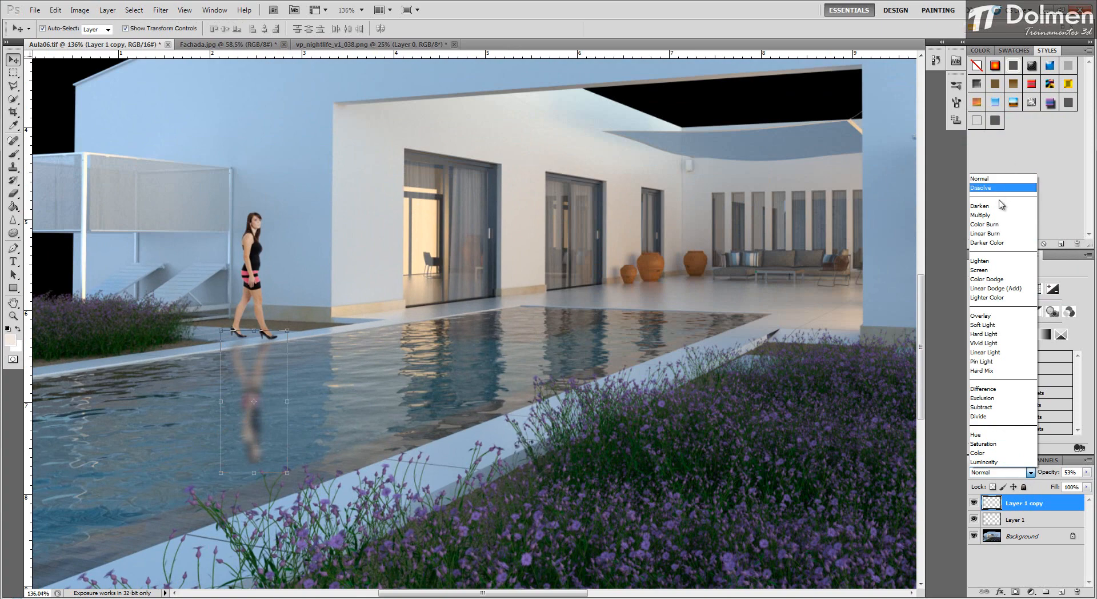
pyautogui.click(984, 224)
pyautogui.press('Down')
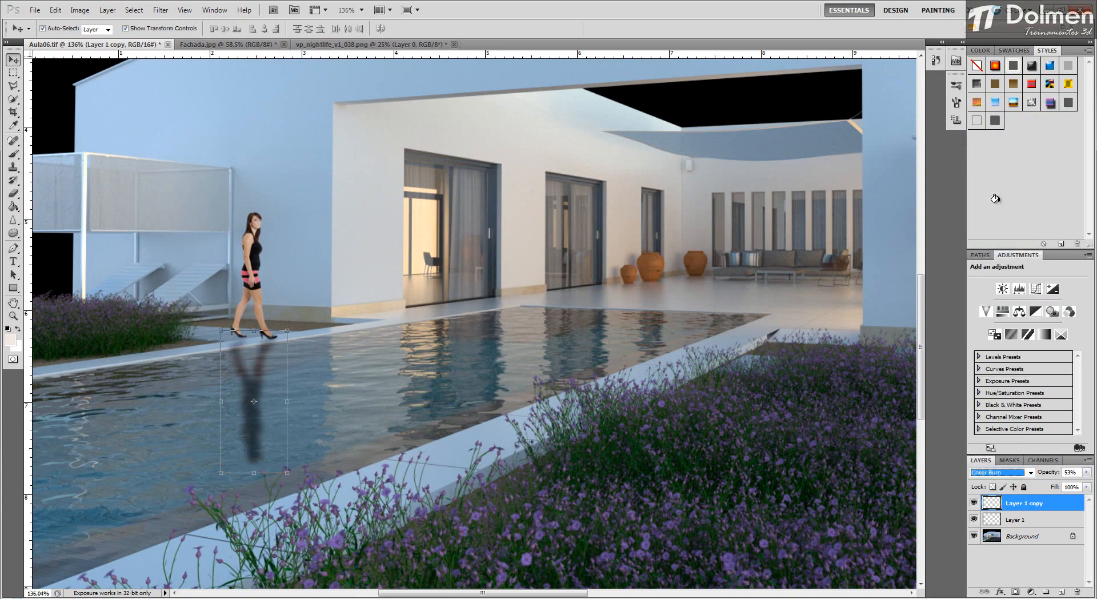
pyautogui.press('Down')
pyautogui.press('Down')
pyautogui.press('Down')
pyautogui.press('Down')
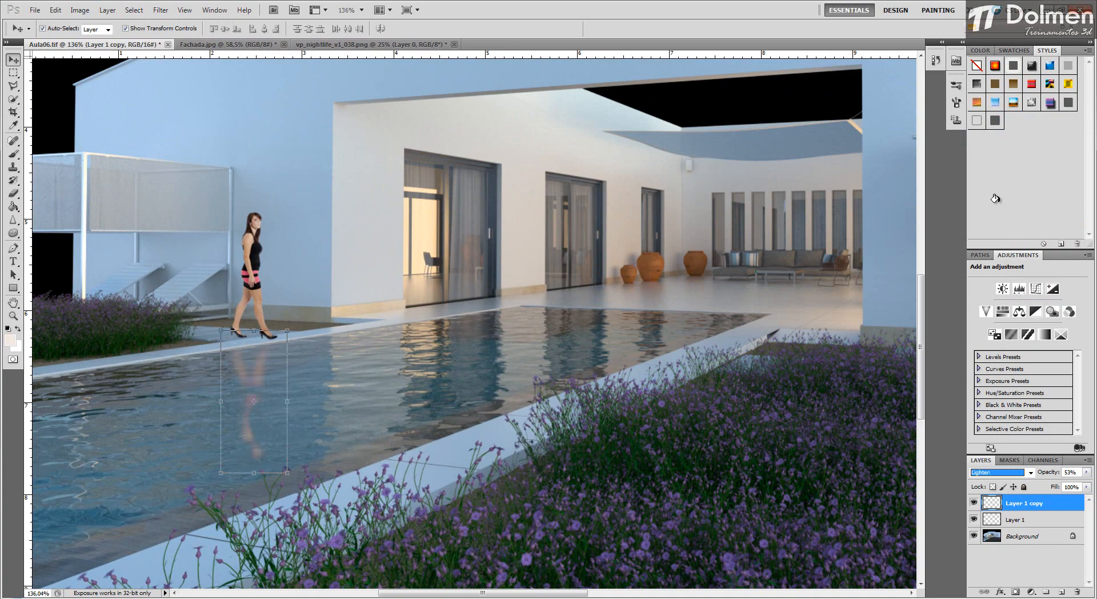
pyautogui.press('Down')
pyautogui.press('Down')
pyautogui.press('Down')
pyautogui.press('Down')
pyautogui.click(1030, 473)
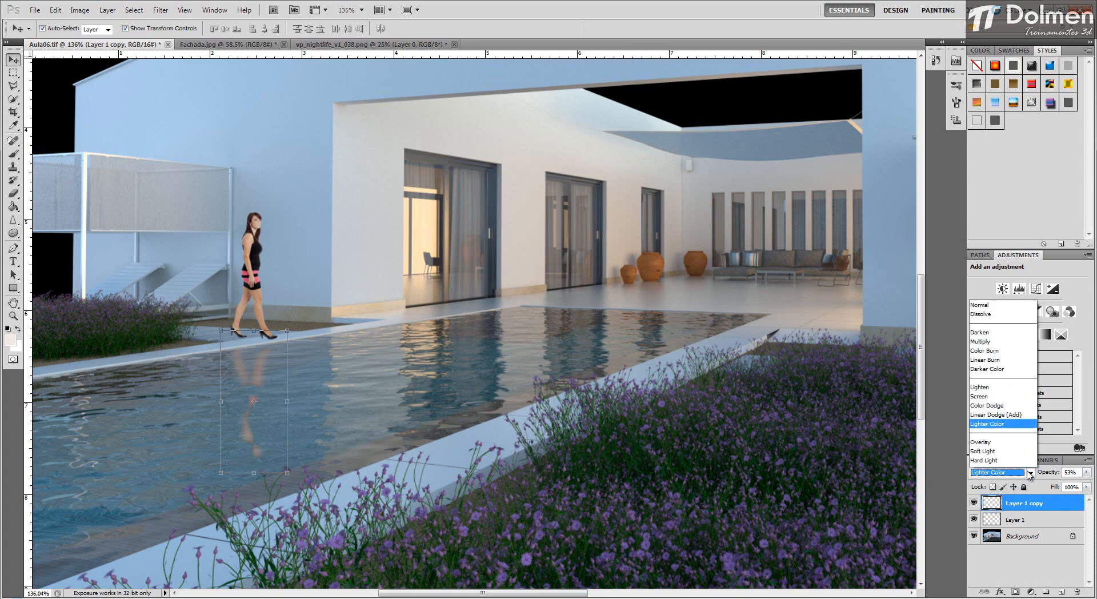
pyautogui.click(1030, 474)
pyautogui.press('Down')
pyautogui.press('Down')
pyautogui.press('Down')
pyautogui.press('Down')
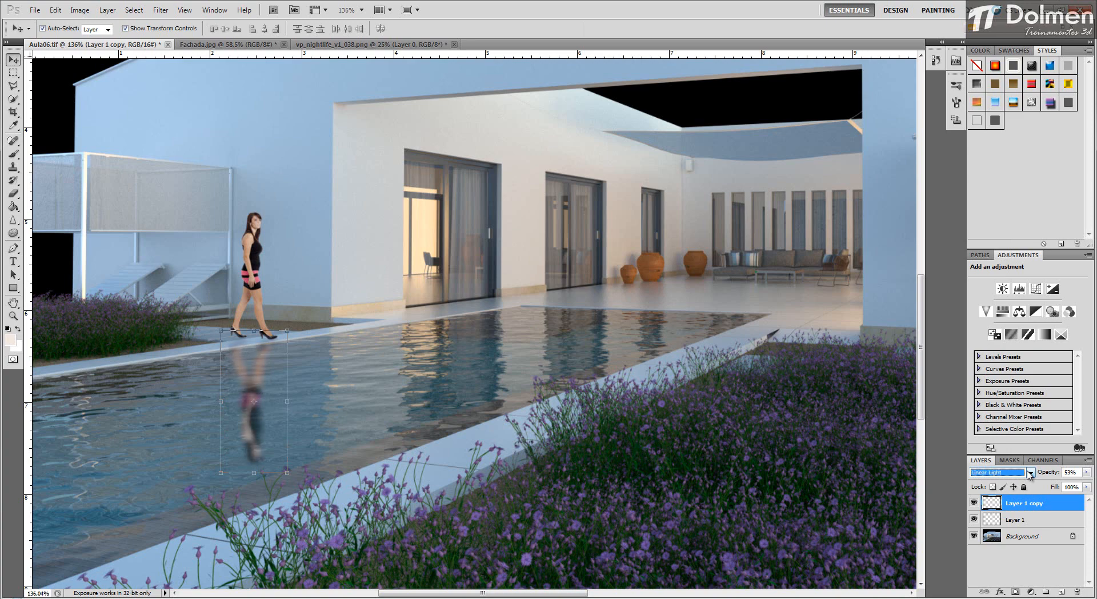
pyautogui.press('Down')
pyautogui.press('Down')
pyautogui.press('Down')
pyautogui.press('Down')
pyautogui.press('Down')
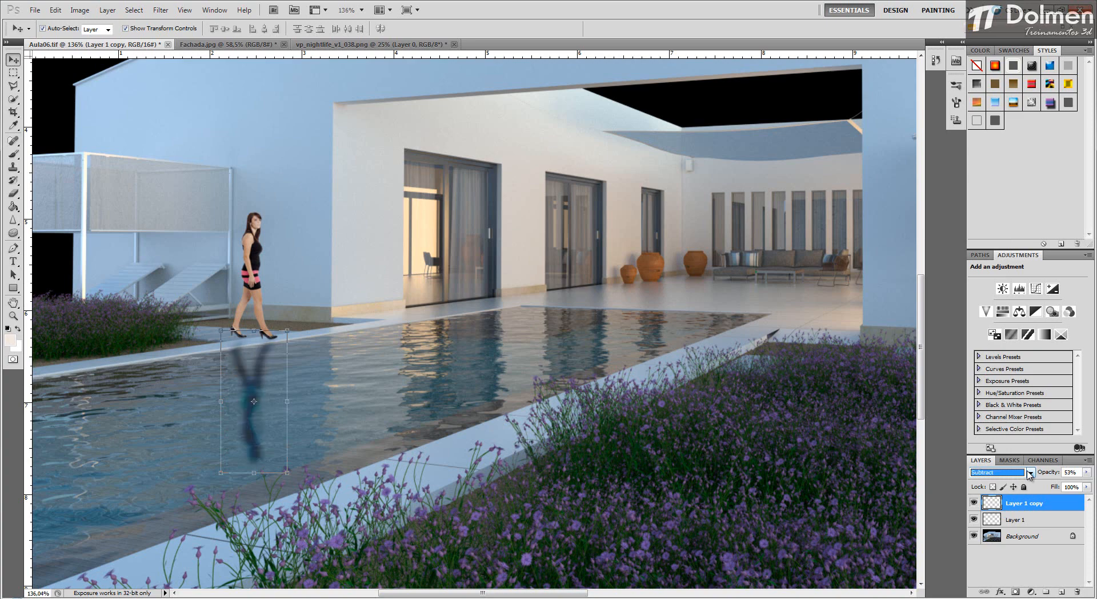
pyautogui.press('Down')
pyautogui.press('Down')
pyautogui.press('Down')
pyautogui.press('Up')
pyautogui.press('Up')
pyautogui.press('Up')
pyautogui.press('Up')
pyautogui.press('Up')
pyautogui.press('Up')
pyautogui.press('Up')
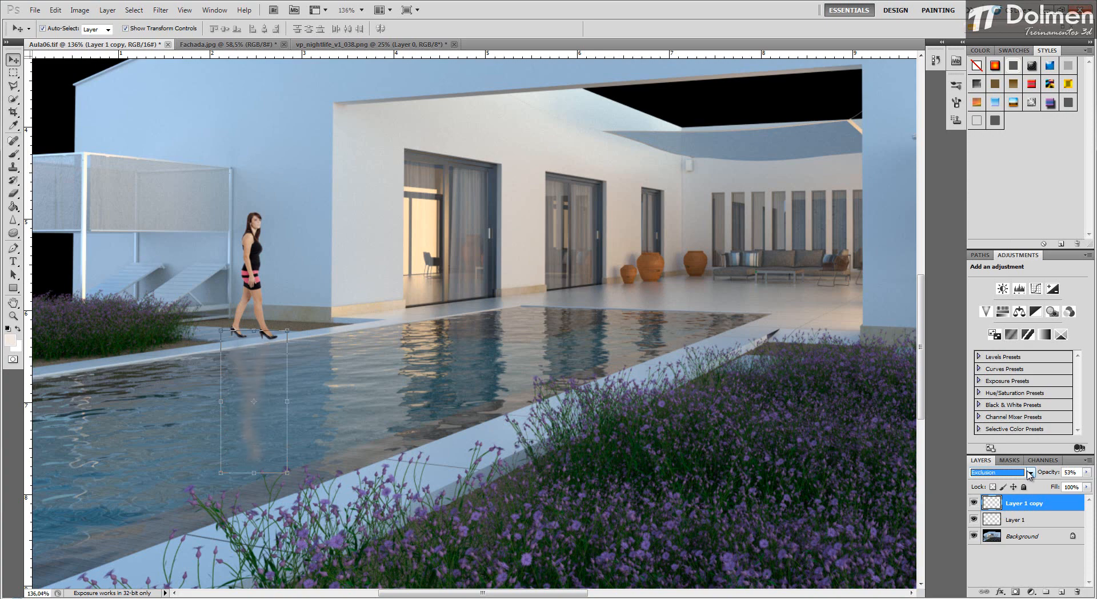
# Step: Set the reflection layer's blend mode to Overlay and its opacity to 49%
pyautogui.click(1029, 475)
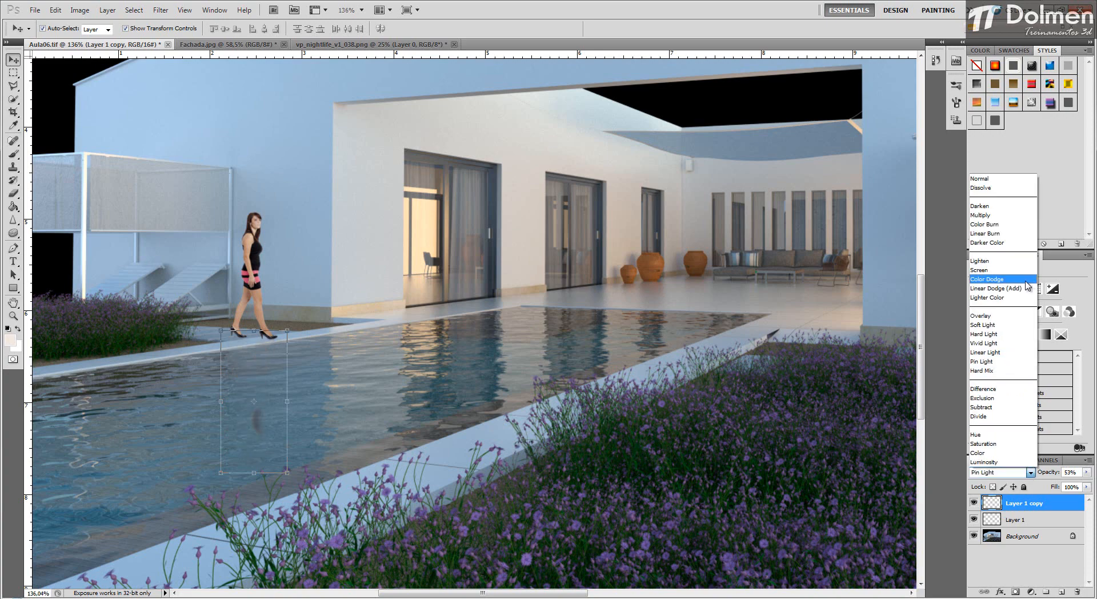
pyautogui.click(1005, 315)
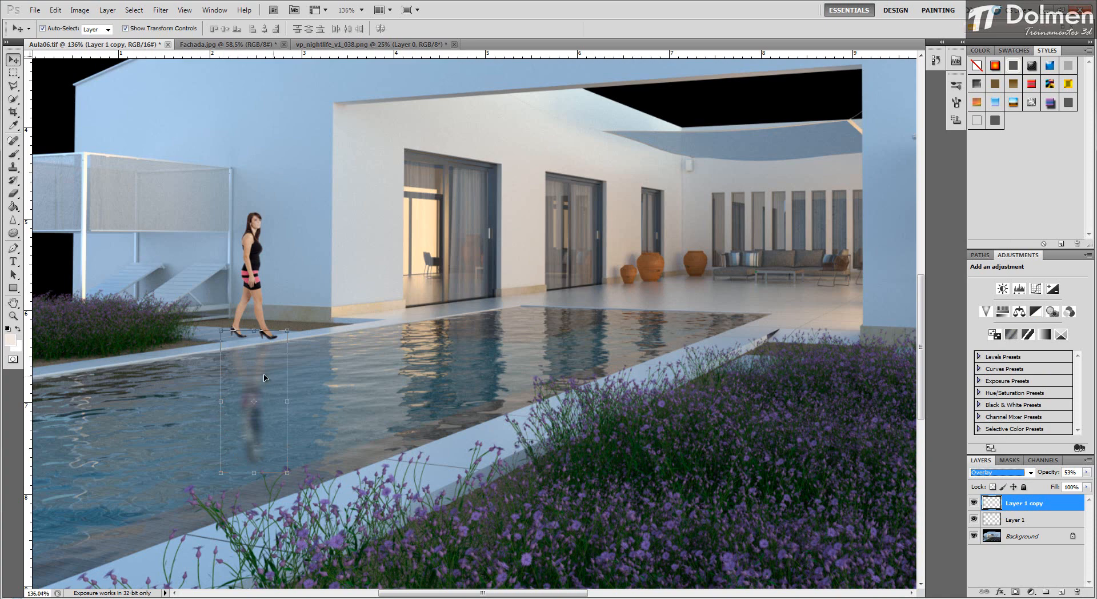
pyautogui.click(1087, 472)
pyautogui.click(1078, 483)
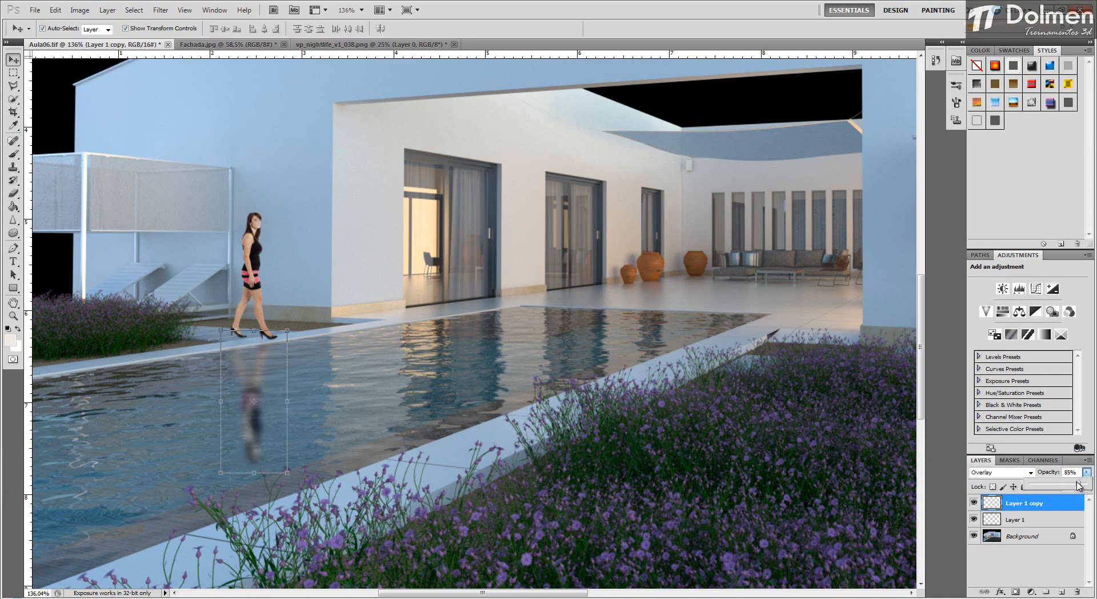
pyautogui.moveTo(1071, 486); pyautogui.dragTo(1055, 485)
pyautogui.moveTo(1065, 485); pyautogui.dragTo(1059, 486)
pyautogui.click(1033, 550)
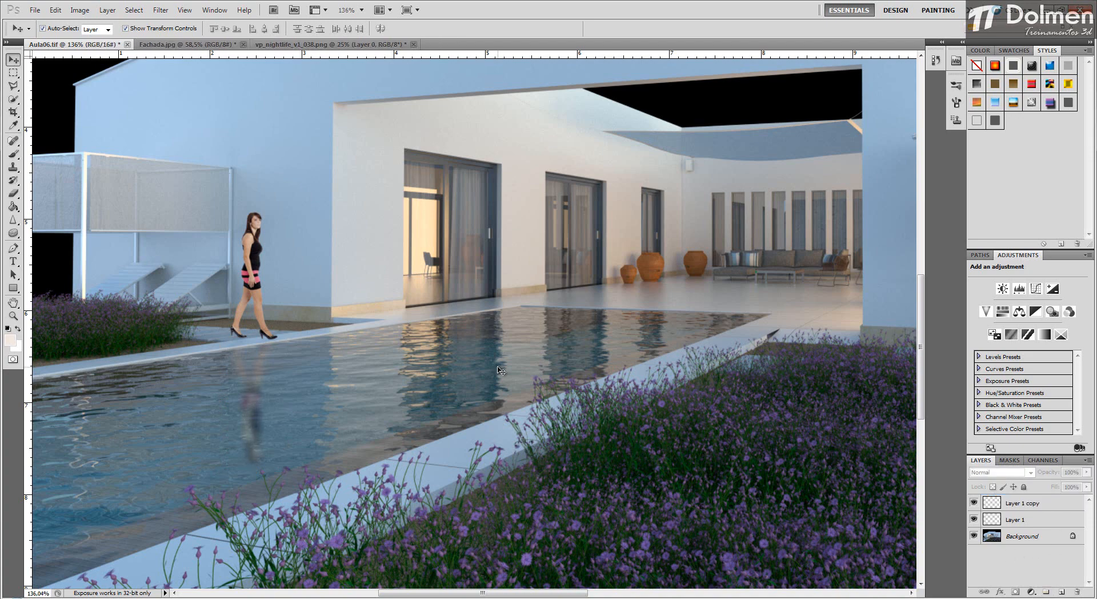
pyautogui.scroll(-4, 428, 400)
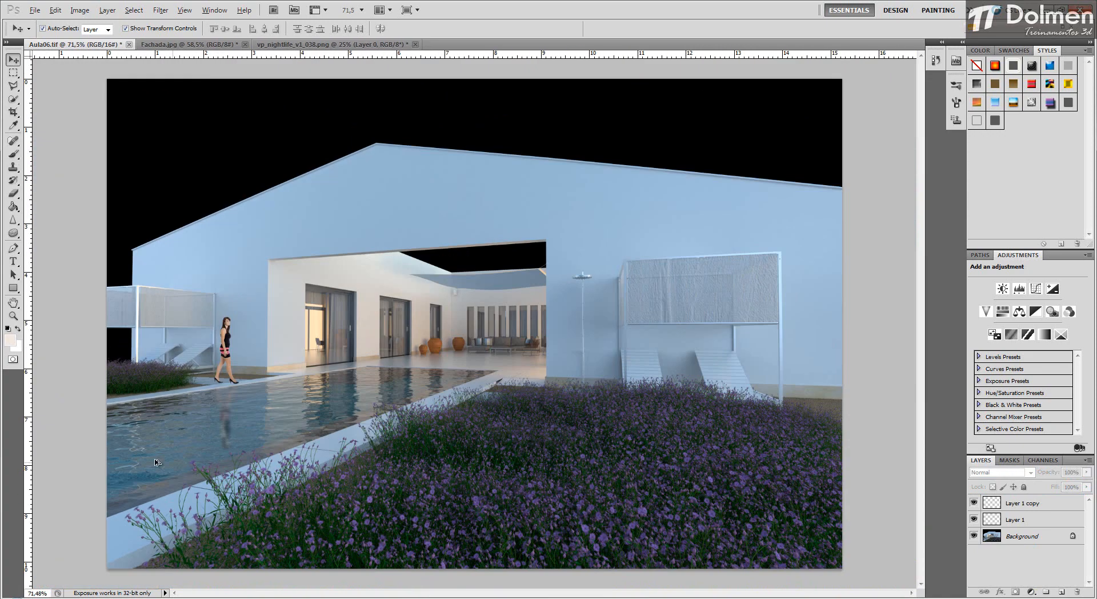
pyautogui.scroll(3, 148, 460)
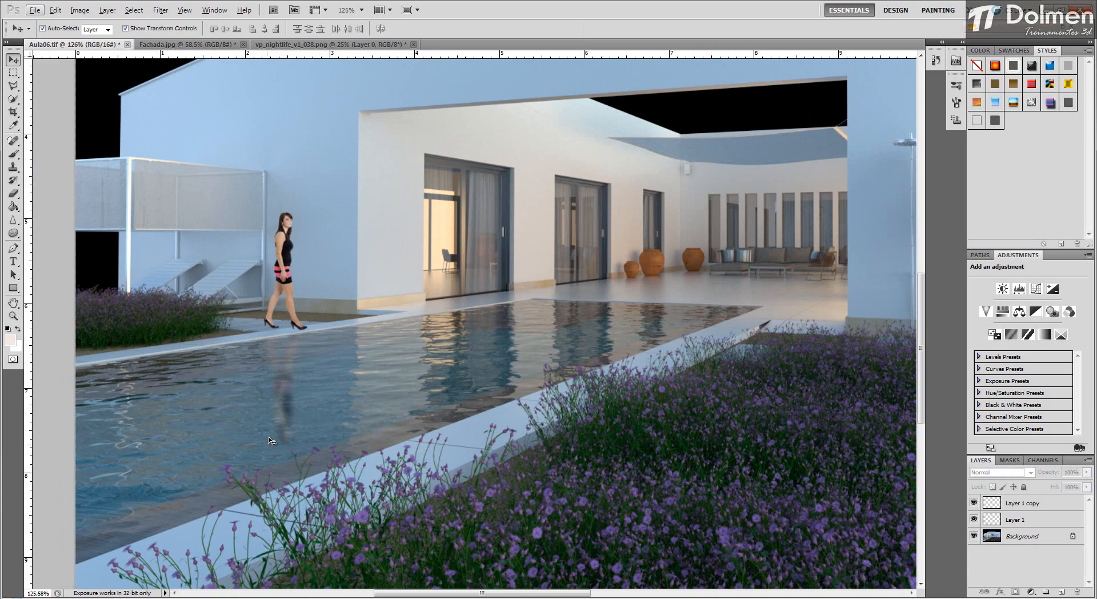
# Step: Add a layer mask to the reflection layer and choose a mid-grey foreground colour for the Brush tool
pyautogui.click(1028, 509)
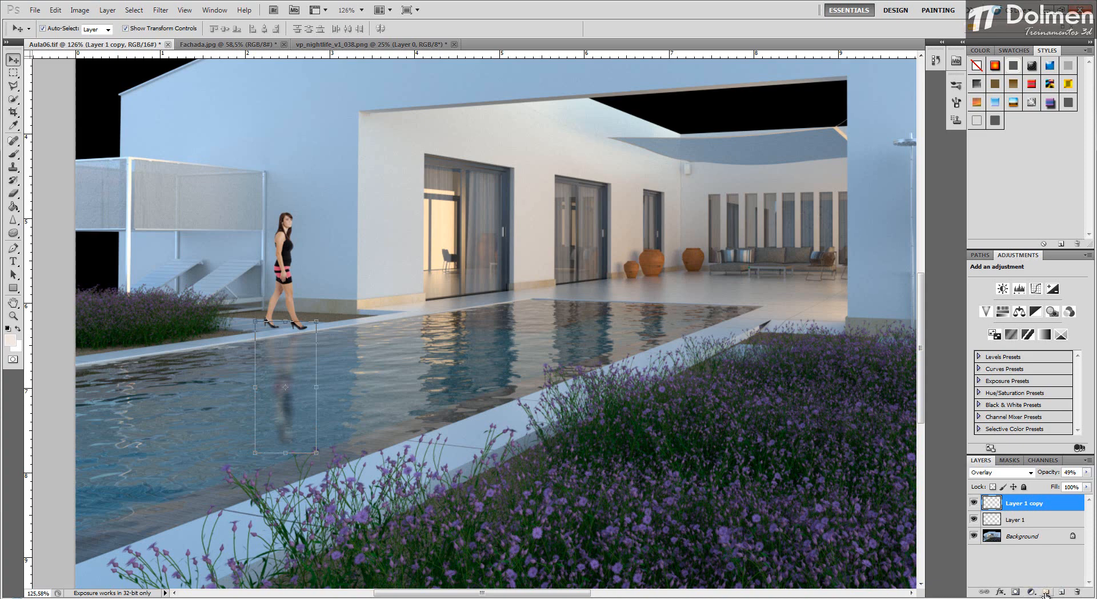
pyautogui.click(1016, 593)
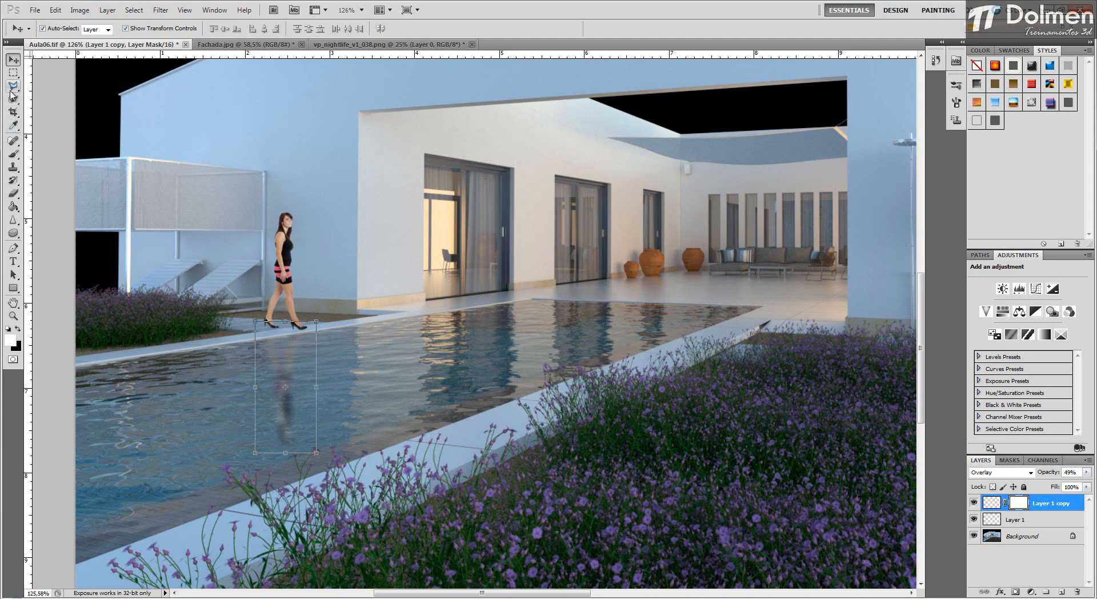
pyautogui.click(14, 158)
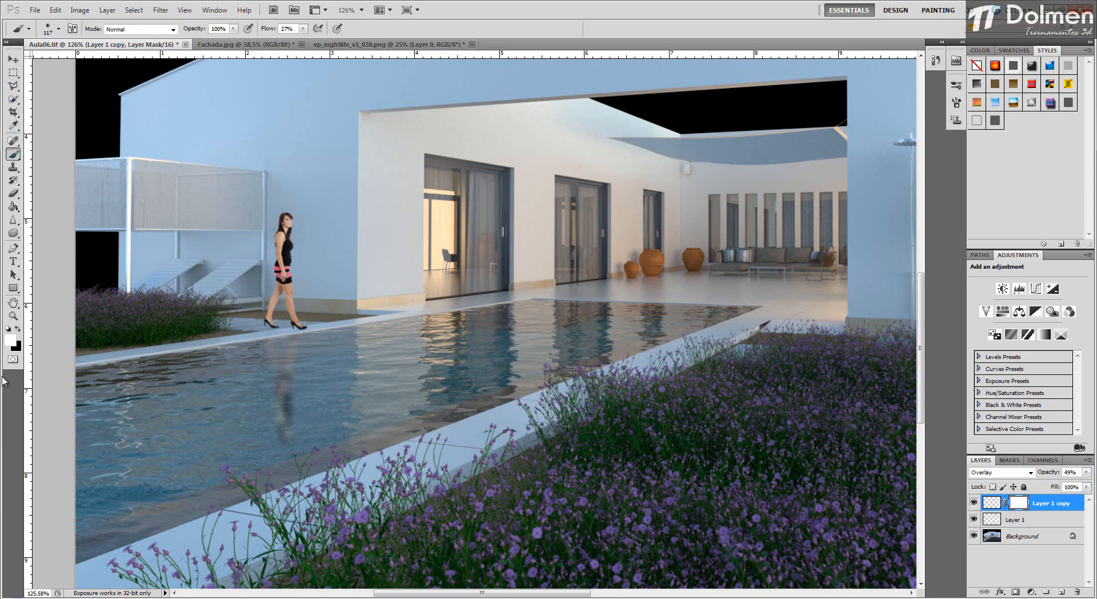
pyautogui.click(11, 341)
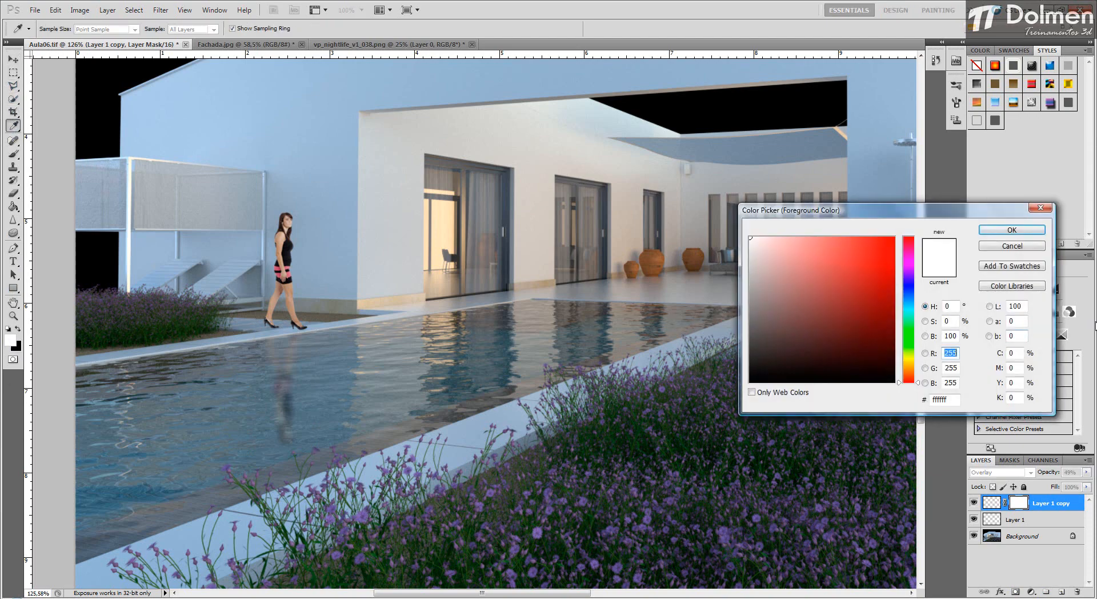
pyautogui.moveTo(761, 300)
pyautogui.mouseDown()
pyautogui.moveTo(741, 340)
pyautogui.moveTo(740, 316)
pyautogui.mouseUp()
pyautogui.click(1012, 229)
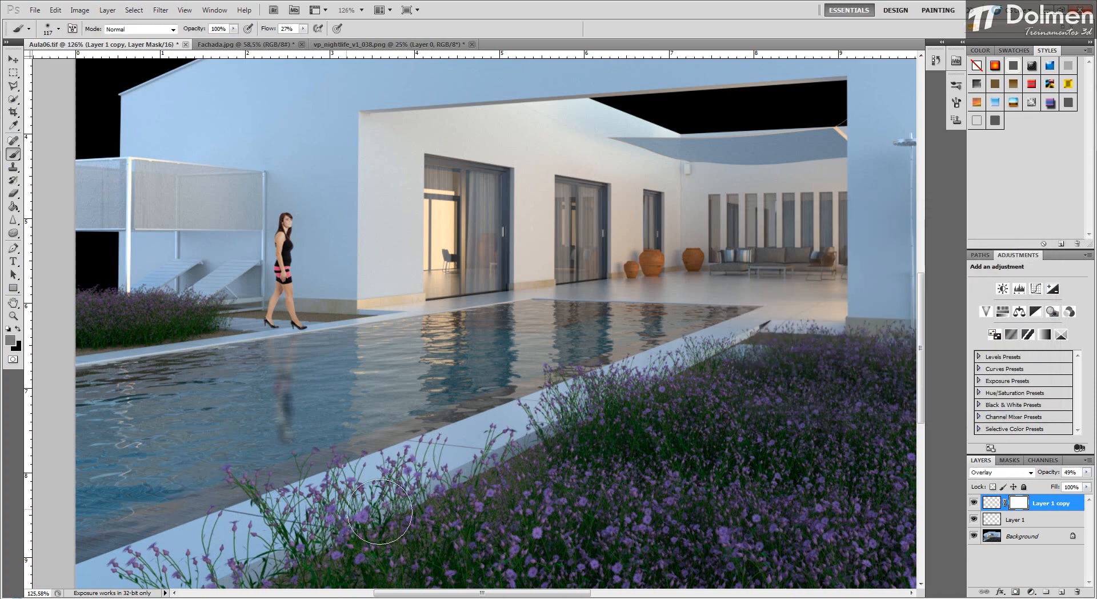
# Step: Paint grey on the layer mask over the woman's mirrored upper body to fade the far end of the reflection
pyautogui.moveTo(379, 511)
pyautogui.mouseDown()
pyautogui.moveTo(275, 434)
pyautogui.moveTo(281, 426)
pyautogui.moveTo(287, 451)
pyautogui.moveTo(288, 399)
pyautogui.moveTo(281, 452)
pyautogui.mouseUp()
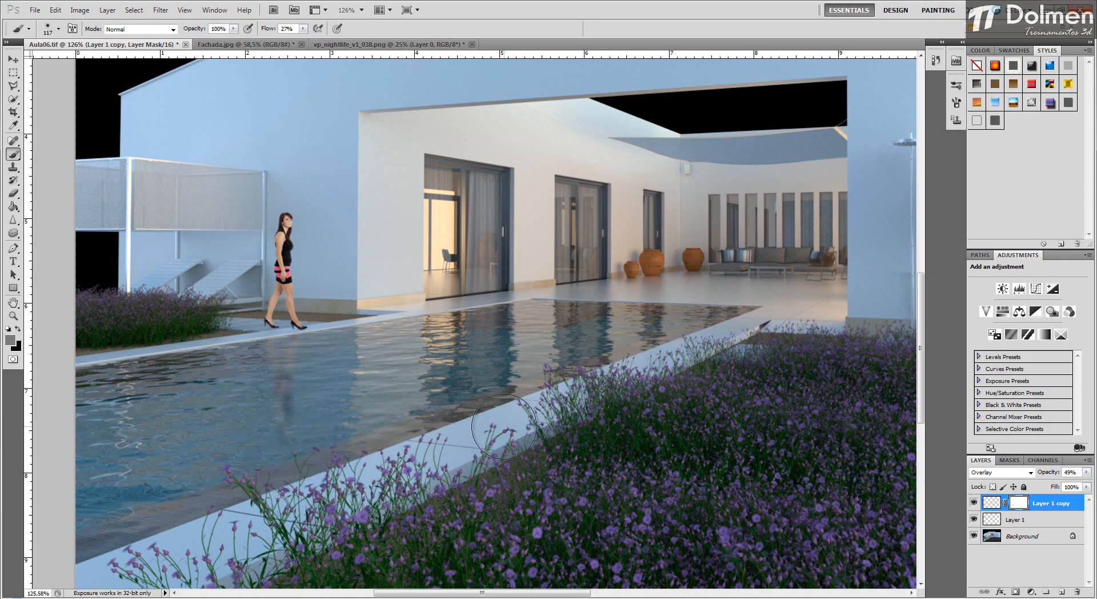
pyautogui.scroll(-1, 566, 425)
pyautogui.scroll(-1, 224, 430)
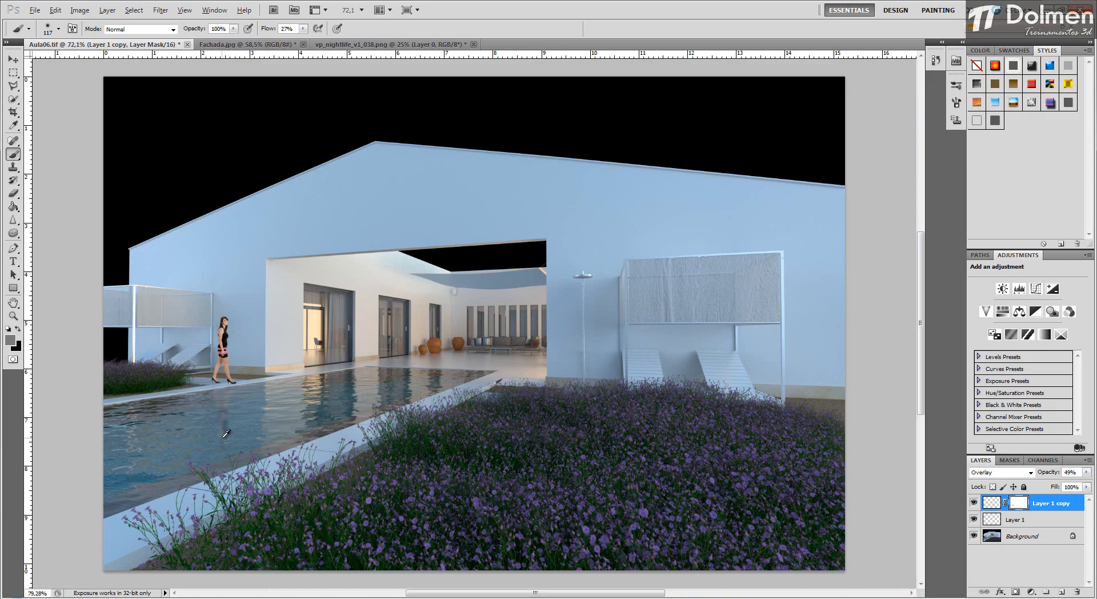
pyautogui.scroll(1, 226, 434)
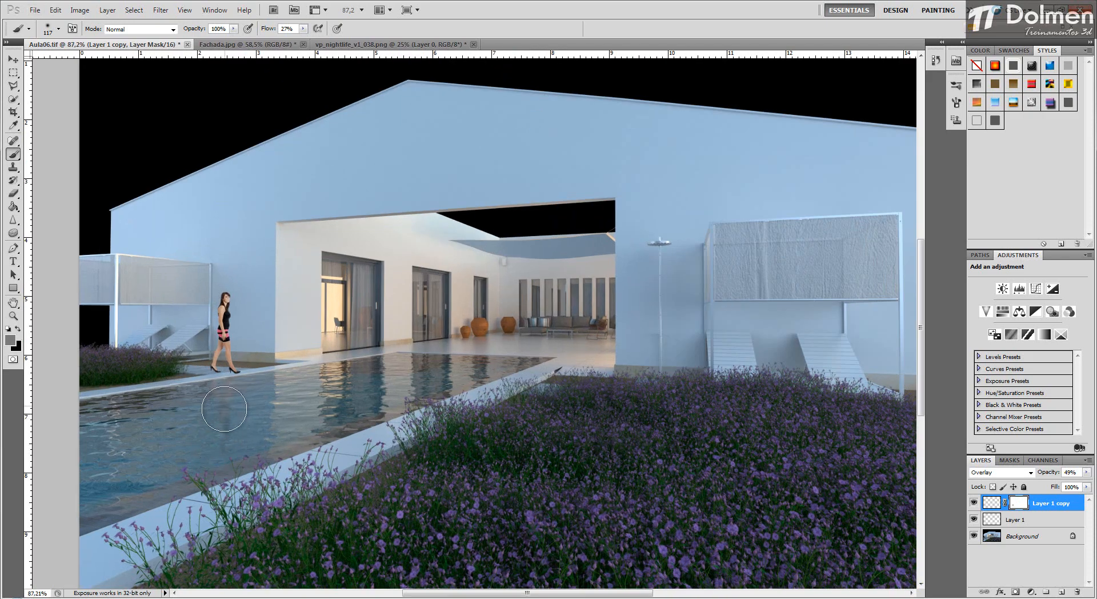
pyautogui.moveTo(224, 409); pyautogui.dragTo(228, 452)
# Step: Hide Layer 1 and the Background to isolate the reflection, raise its opacity to 100%, and show both layers again
pyautogui.click(974, 521)
pyautogui.click(974, 536)
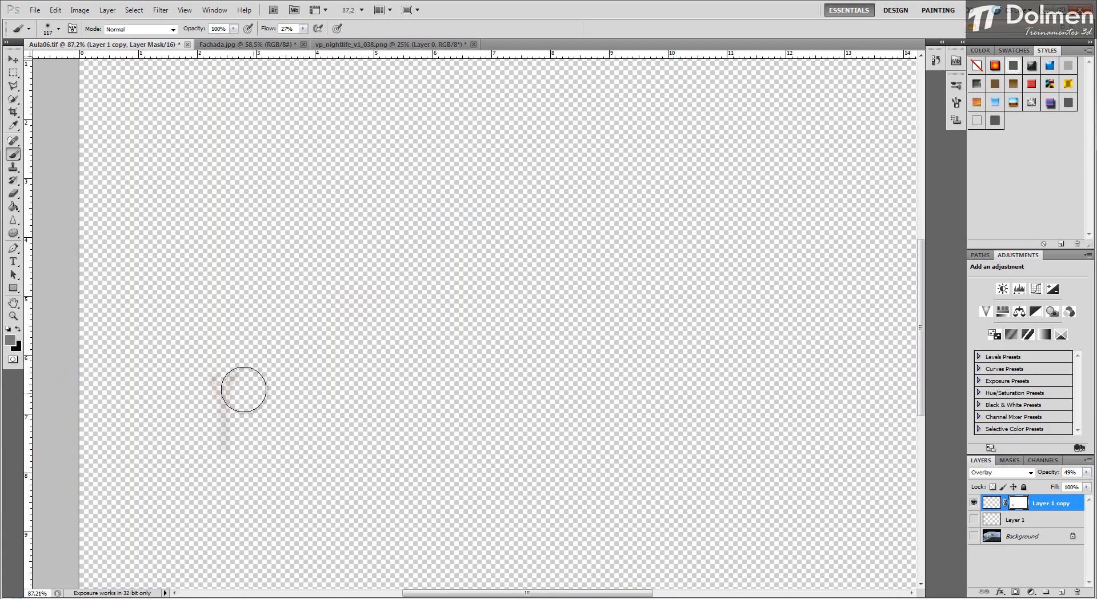
pyautogui.click(1086, 472)
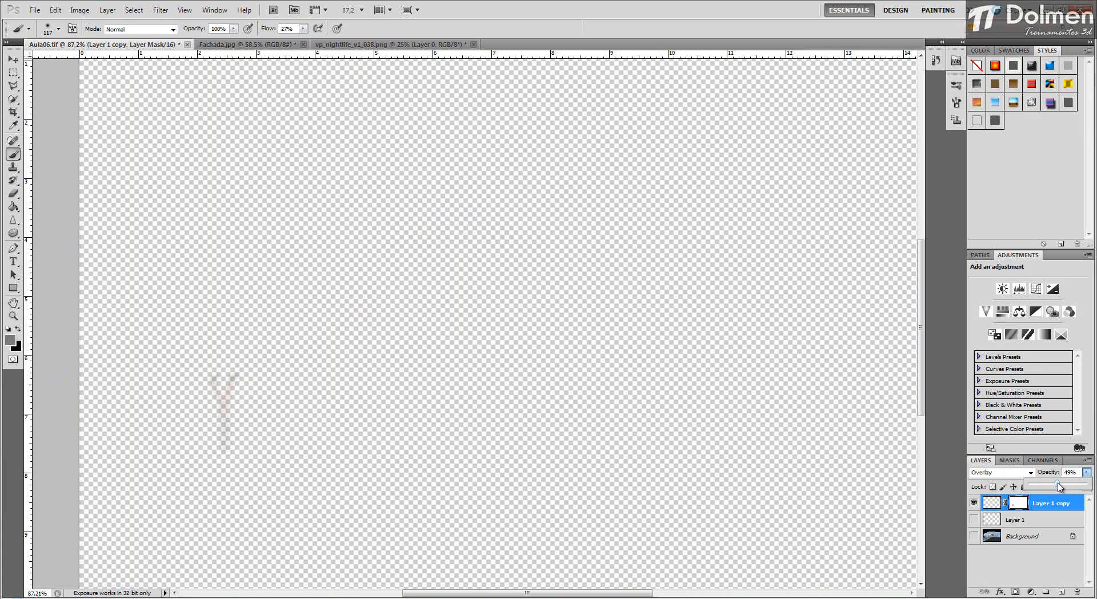
pyautogui.moveTo(1058, 485); pyautogui.dragTo(1089, 486)
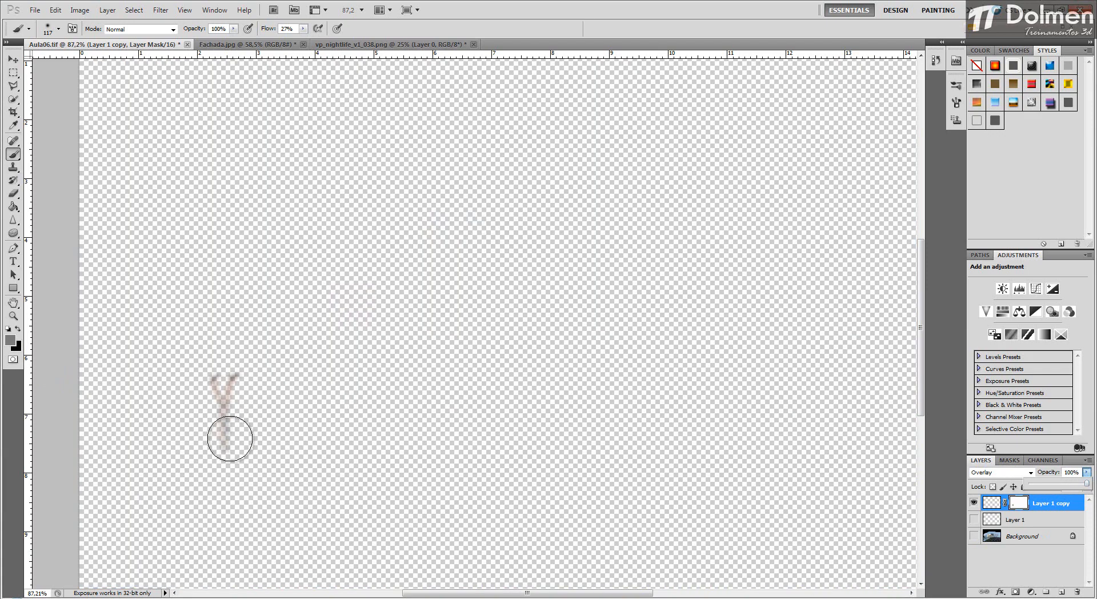
pyautogui.scroll(2, 184, 446)
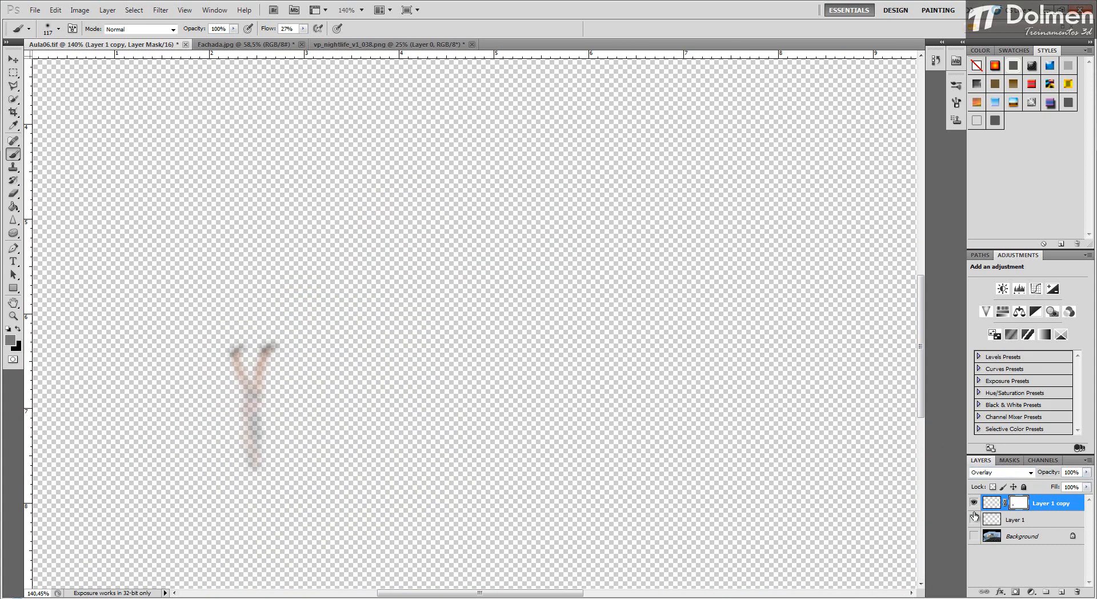
pyautogui.moveTo(973, 520); pyautogui.dragTo(973, 538)
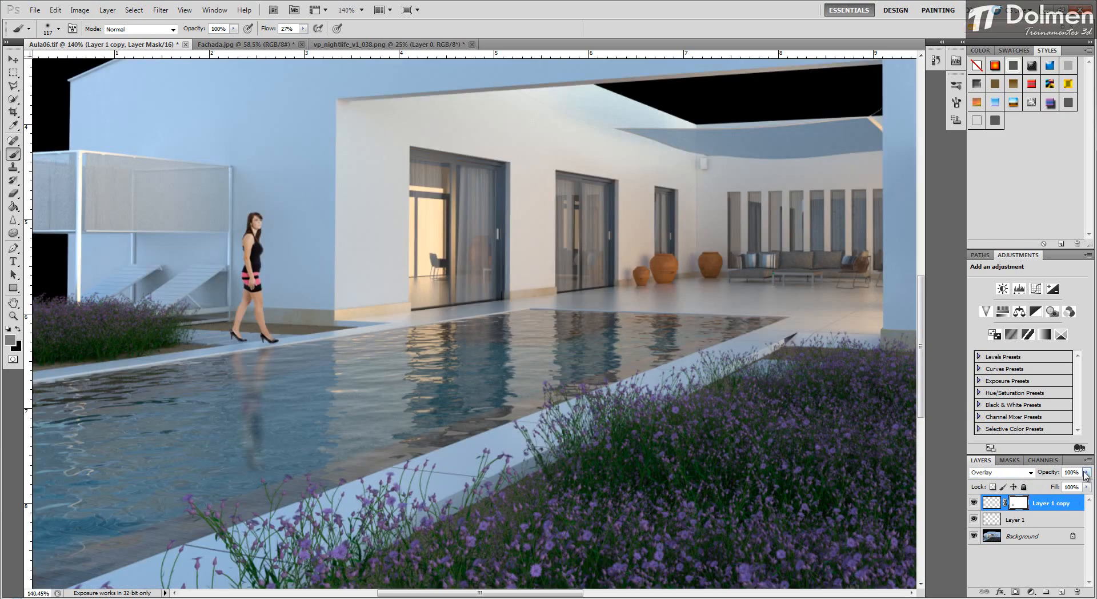
# Step: Set the reflection layer's opacity to 62% and return to the Move tool
pyautogui.click(1087, 472)
pyautogui.moveTo(1084, 485); pyautogui.dragTo(1057, 486)
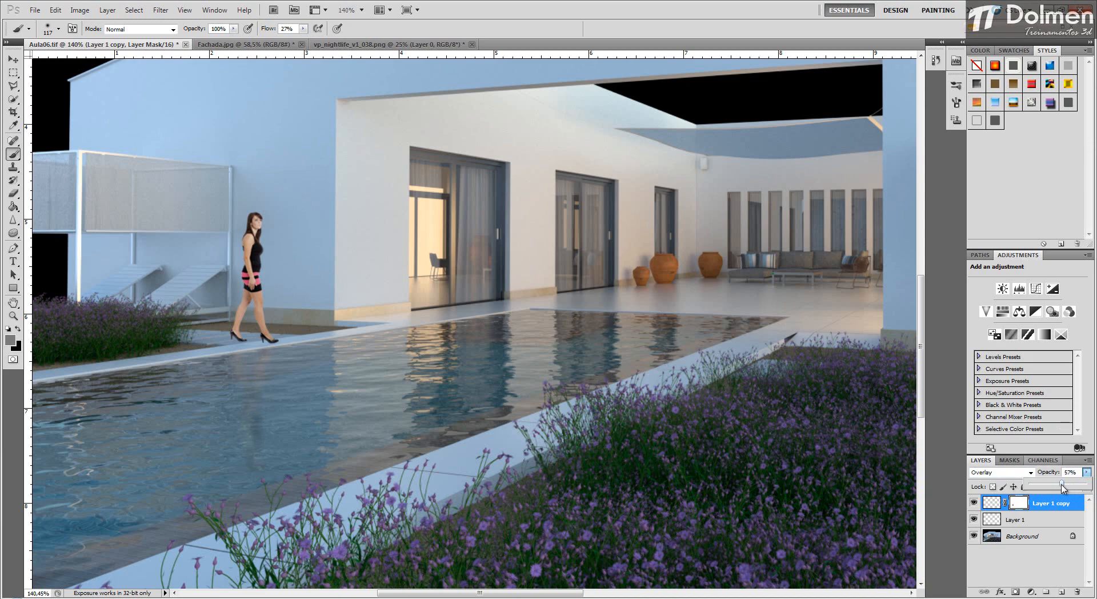
pyautogui.moveTo(1063, 485); pyautogui.dragTo(1065, 485)
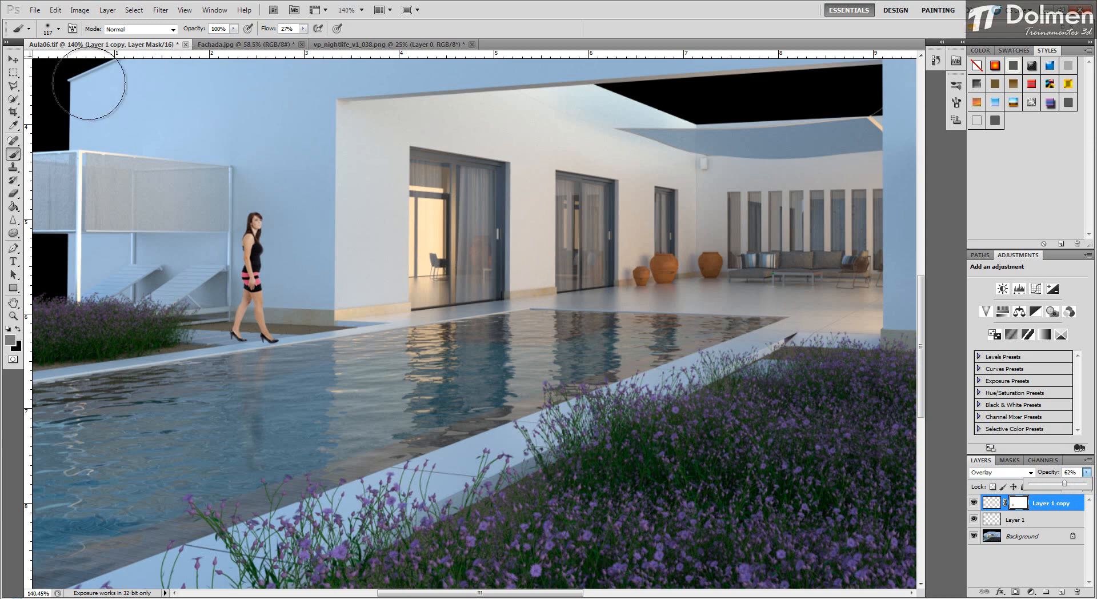
pyautogui.click(12, 58)
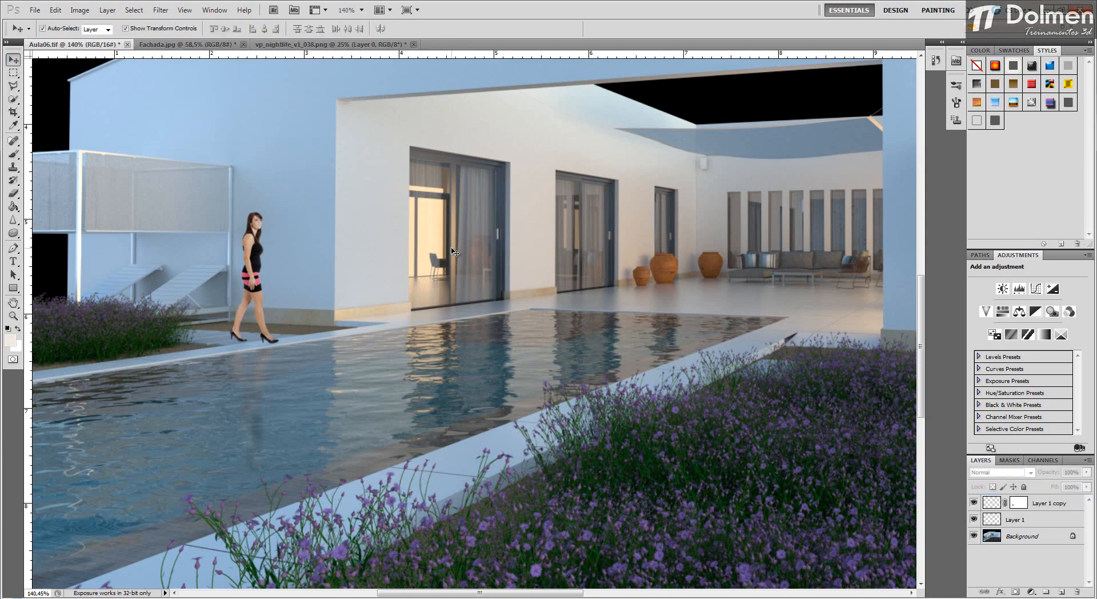
# Step: Examine the composition up close and as a whole, comparing the woman and pool with the patio floor, vases and sofa area
pyautogui.scroll(-4, 451, 251)
pyautogui.scroll(1, 291, 382)
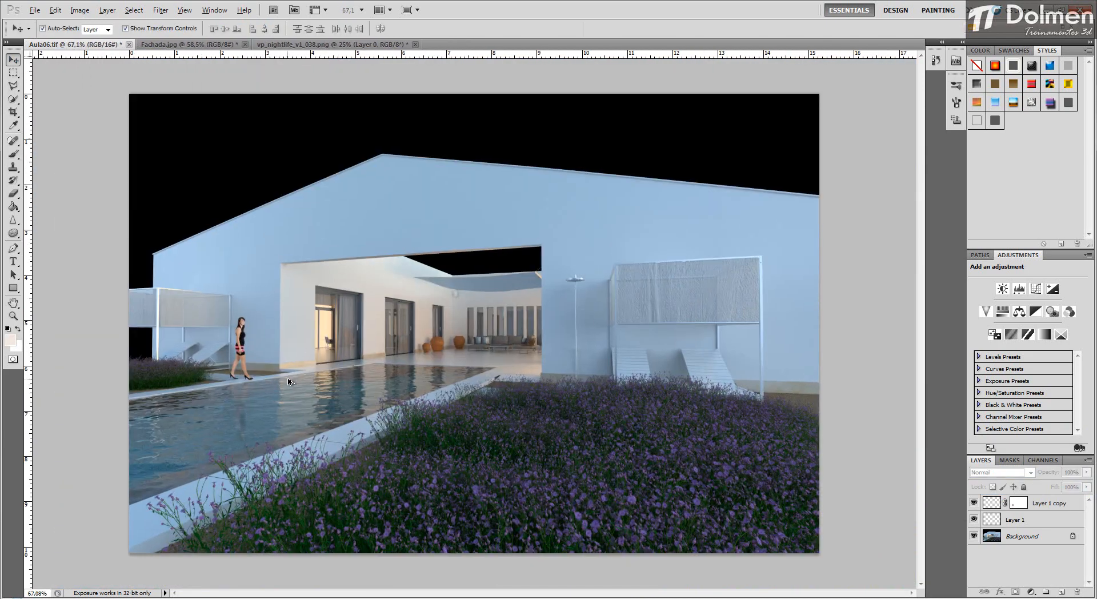
pyautogui.scroll(1, 256, 401)
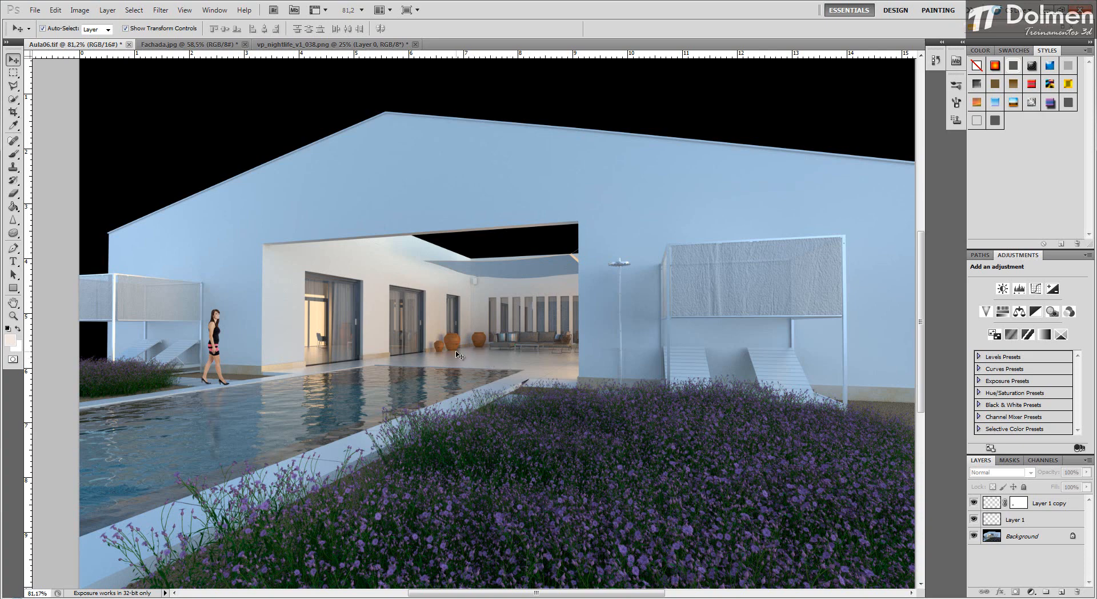
pyautogui.scroll(5, 457, 355)
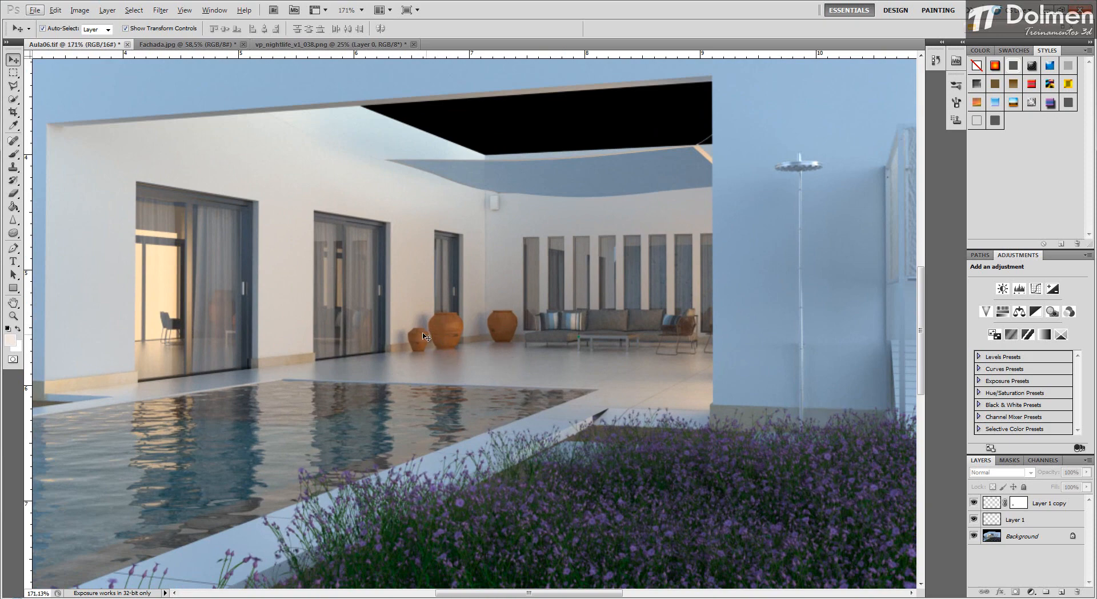
pyautogui.scroll(3, 425, 337)
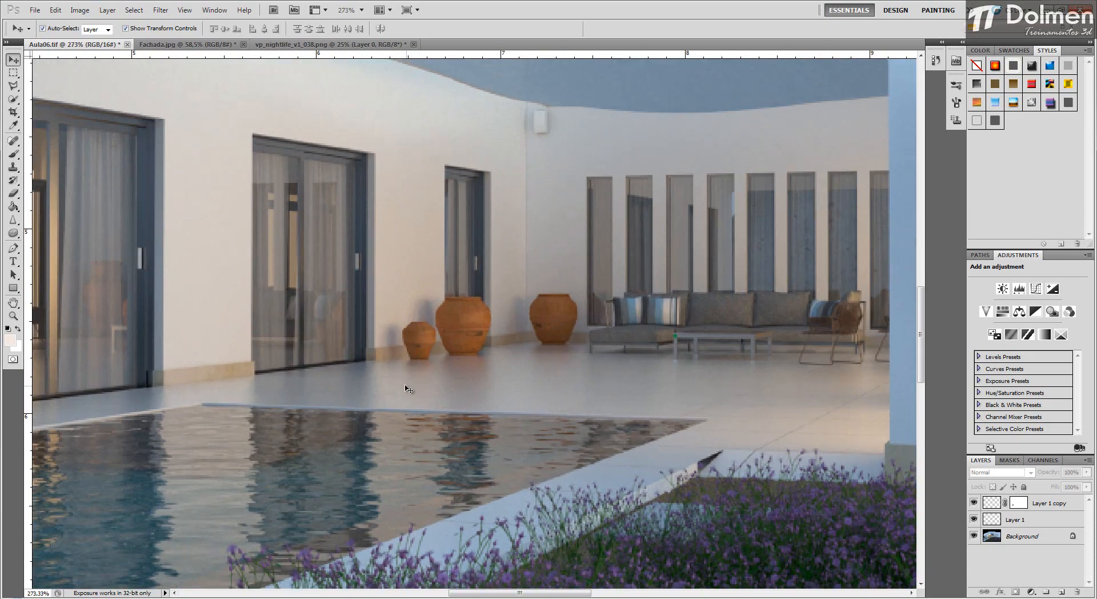
pyautogui.scroll(-5, 460, 393)
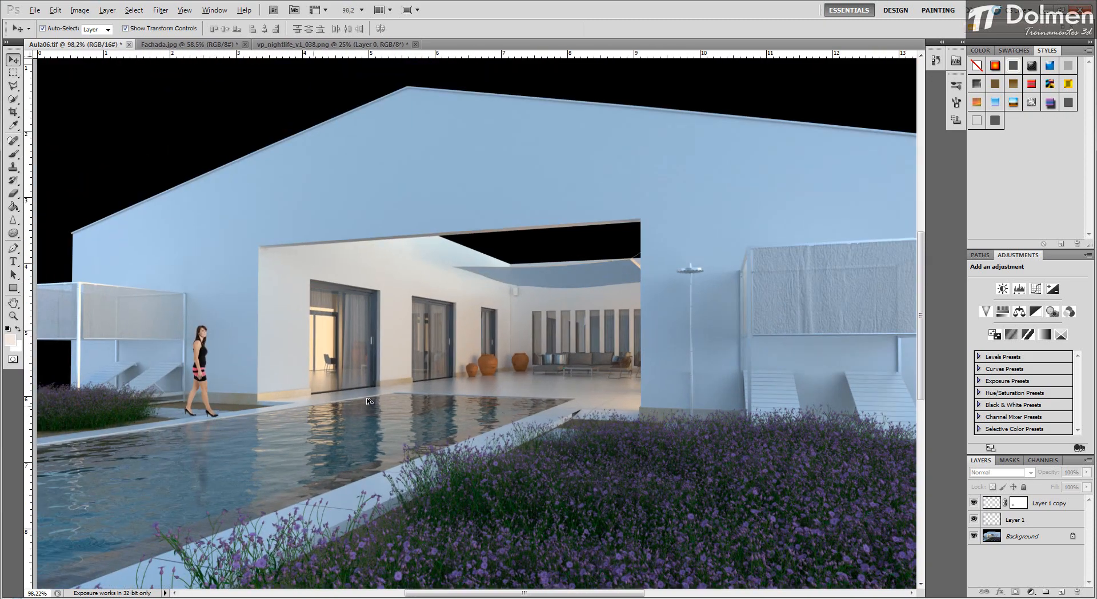
pyautogui.scroll(3, 457, 376)
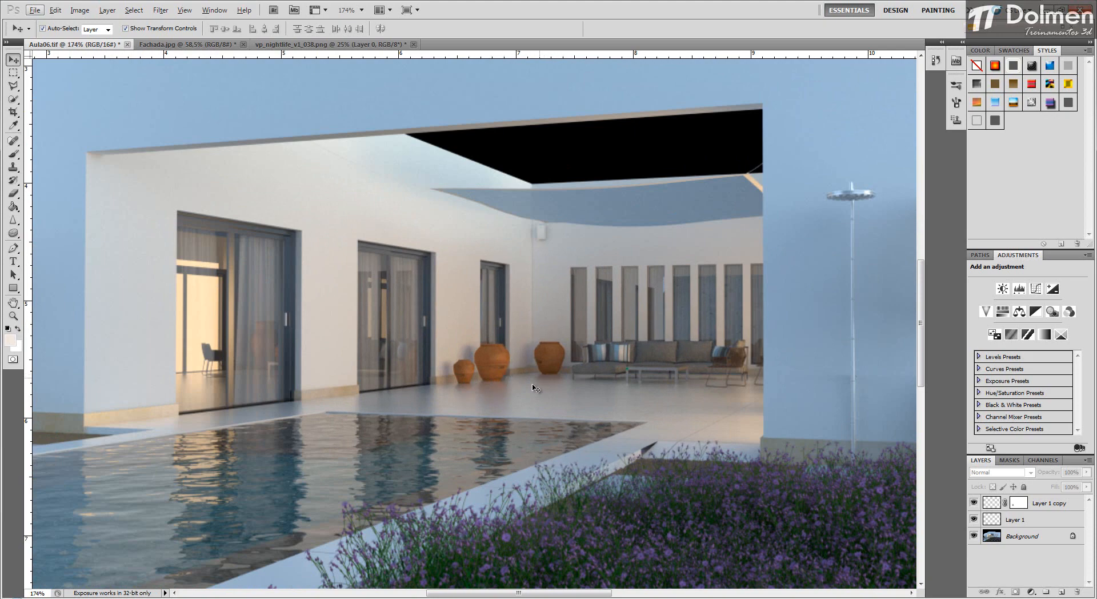
pyautogui.scroll(-3, 503, 374)
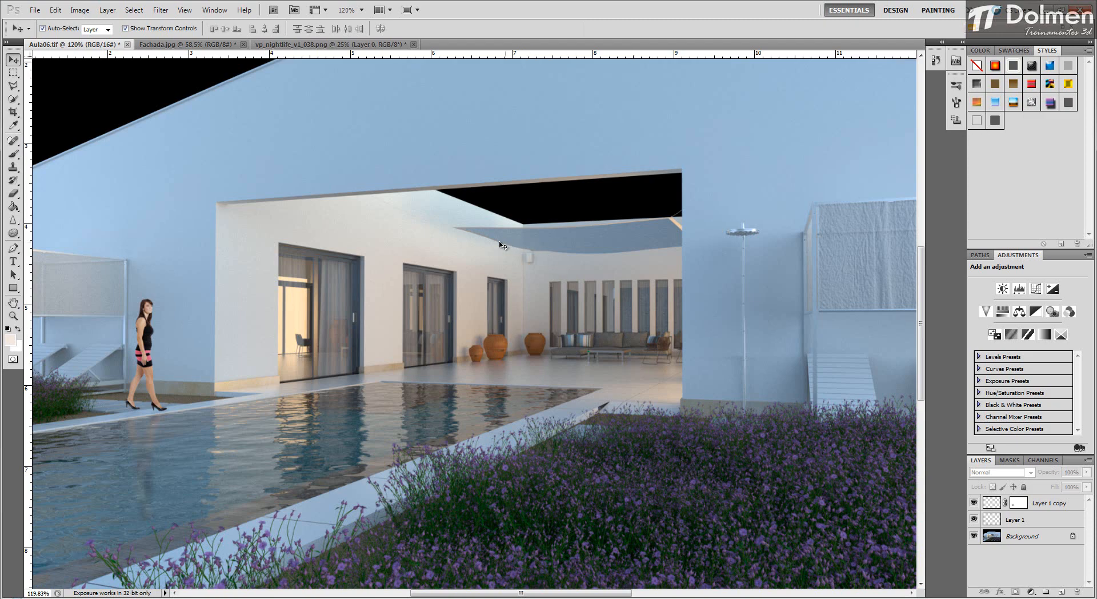
pyautogui.scroll(-3, 526, 309)
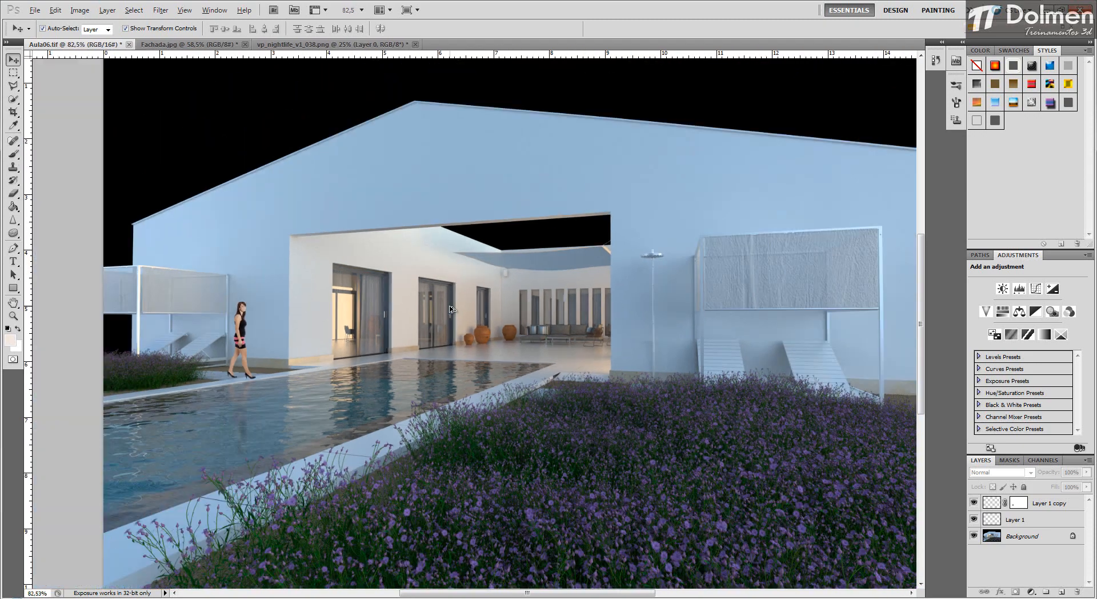
# Step: Copy the walking woman from vp_nightlife_v1_038.png into the Fachada.jpg house facade image
pyautogui.click(284, 46)
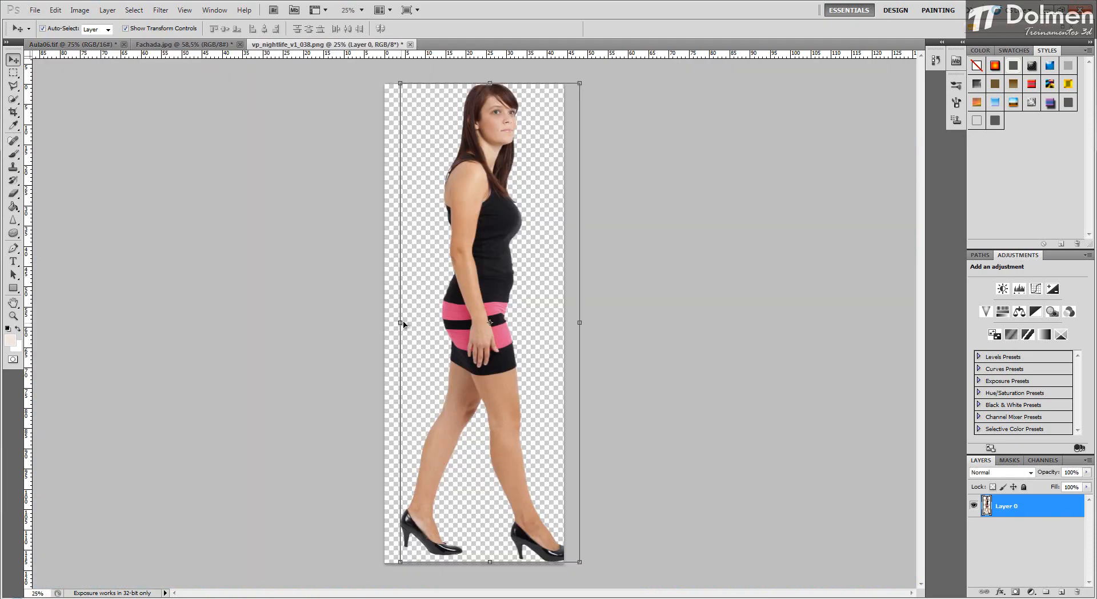
pyautogui.click(179, 44)
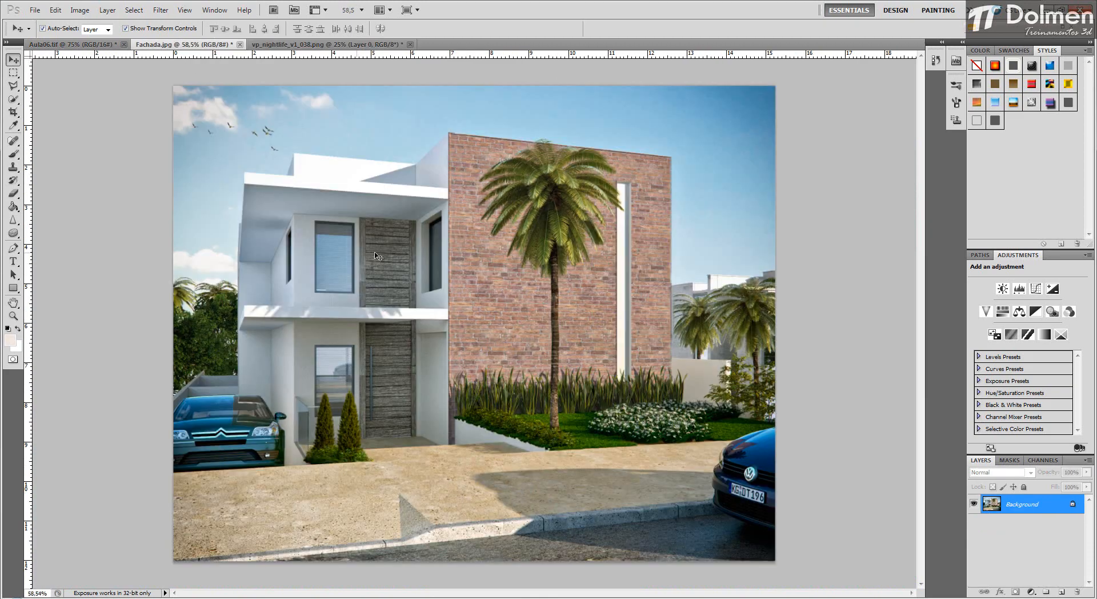
pyautogui.hotkey('ctrl', '0')
pyautogui.press('alt')
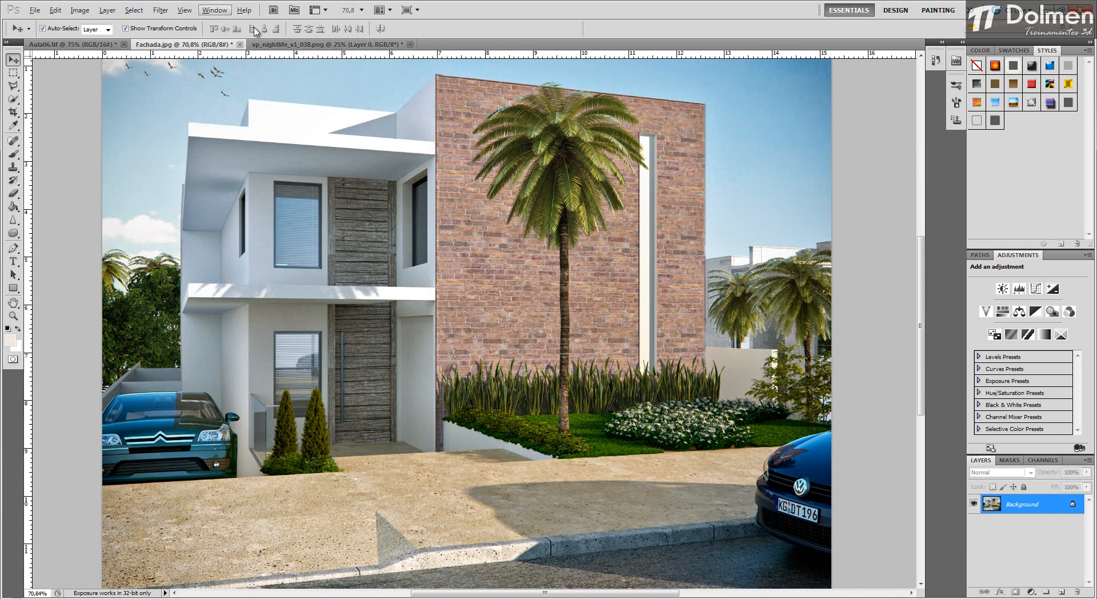
pyautogui.click(327, 44)
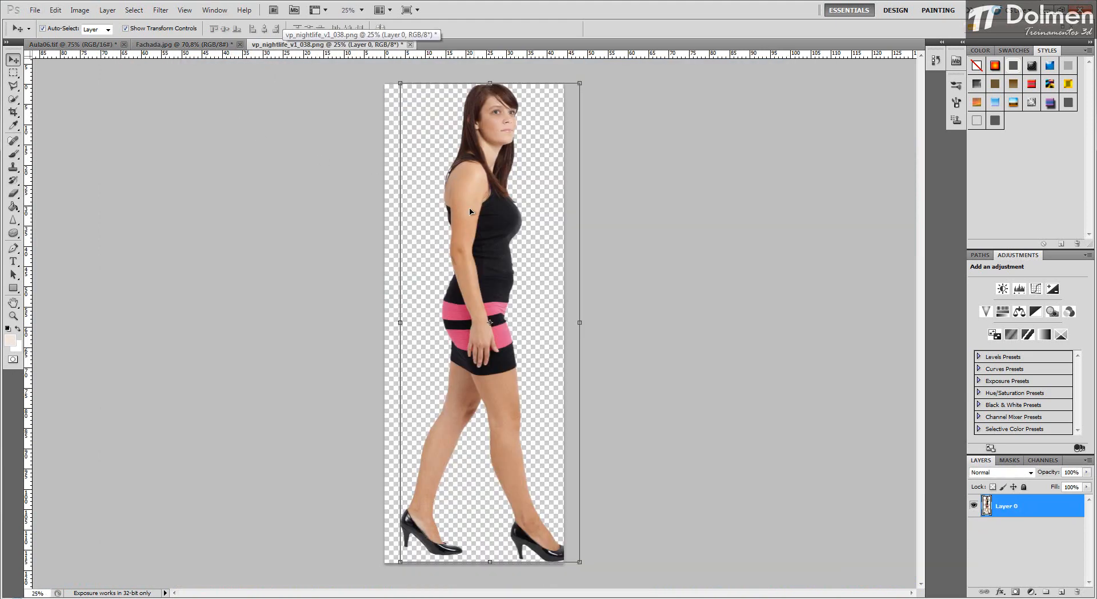
pyautogui.moveTo(472, 211); pyautogui.dragTo(561, 274)
pyautogui.scroll(-6, 561, 274)
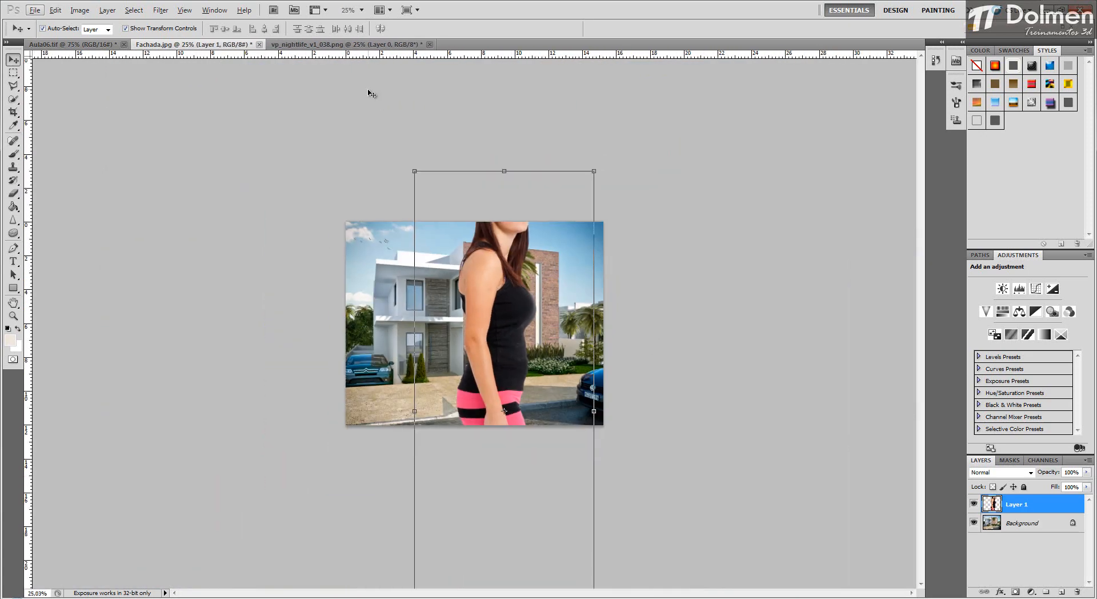
# Step: Scale the woman down proportionally to fit the scene and stand her on the pavement beside the dark blue car
pyautogui.moveTo(414, 172); pyautogui.dragTo(636, 456)
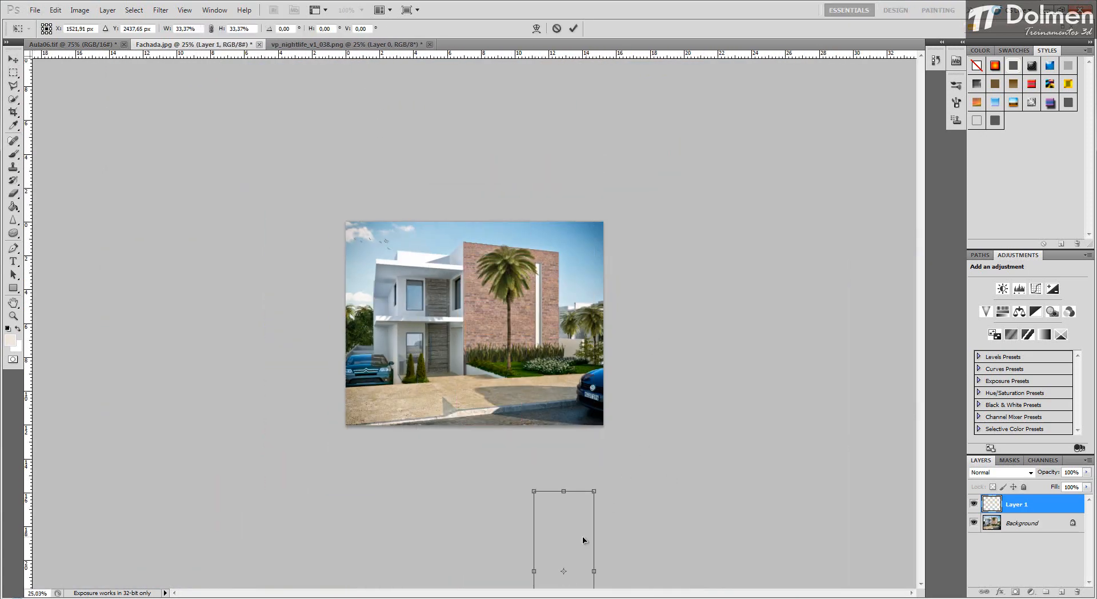
pyautogui.moveTo(563, 542); pyautogui.dragTo(533, 299)
pyautogui.scroll(3, 537, 295)
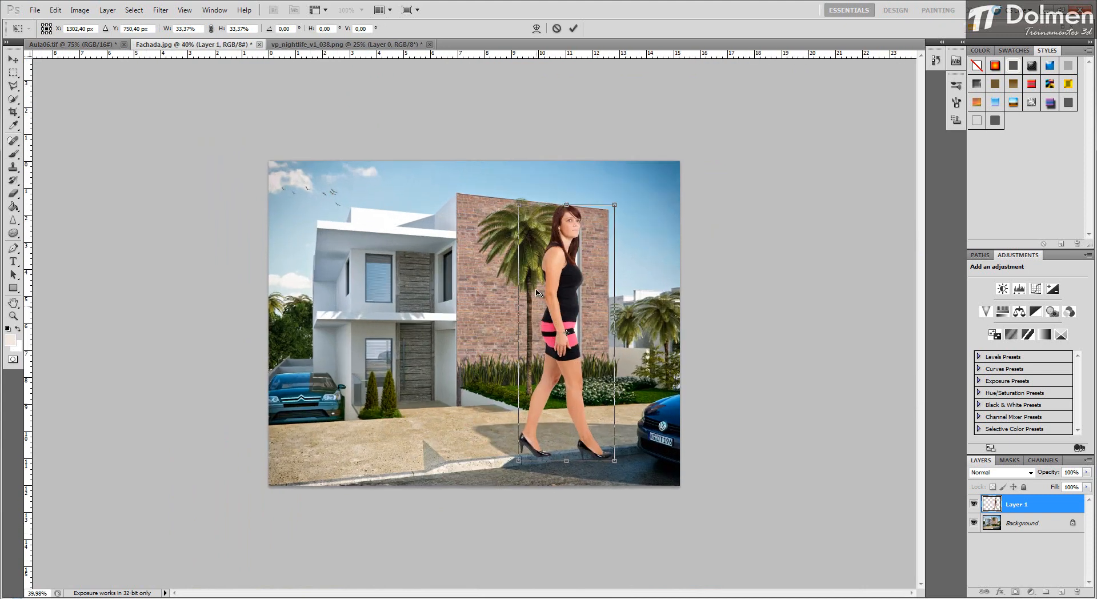
pyautogui.moveTo(518, 207); pyautogui.dragTo(574, 354)
pyautogui.moveTo(598, 412); pyautogui.dragTo(605, 386)
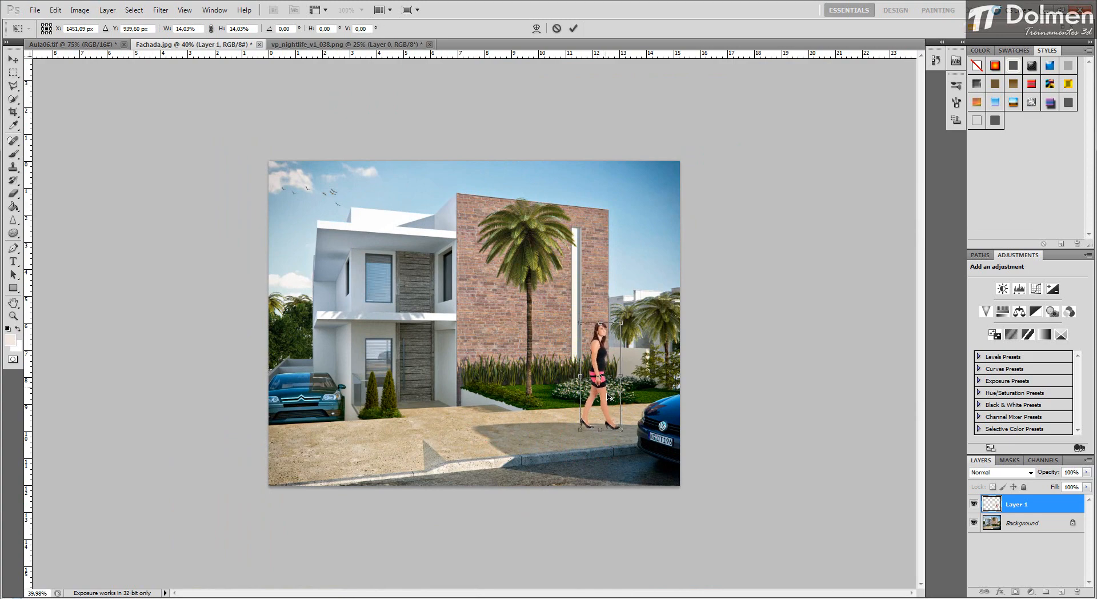
pyautogui.scroll(2, 618, 338)
pyautogui.moveTo(616, 326); pyautogui.dragTo(624, 339)
pyautogui.press('Return')
pyautogui.press('Return')
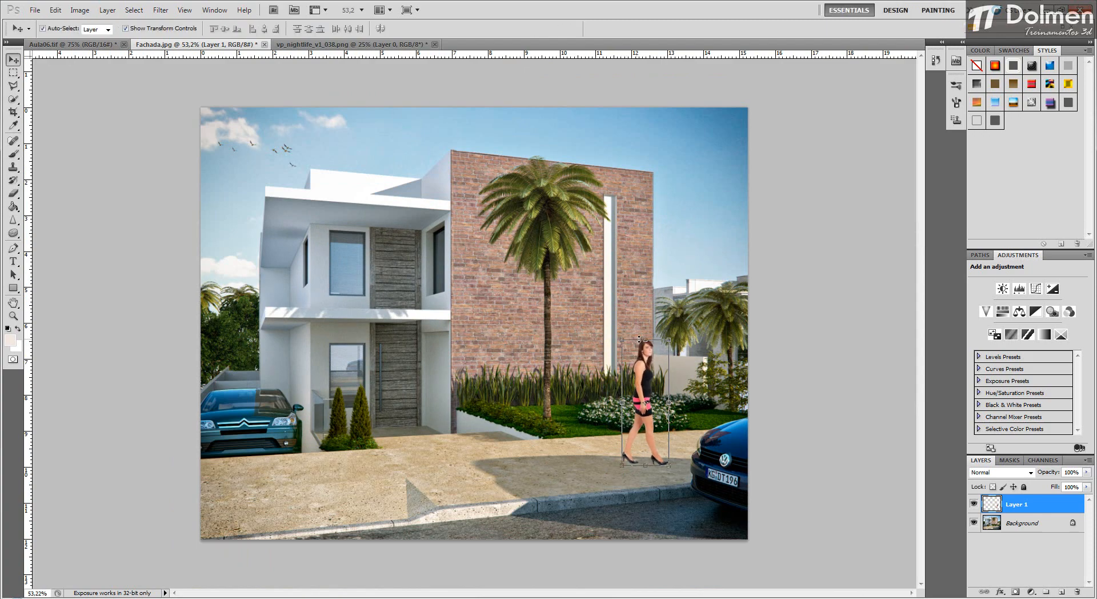
pyautogui.click(863, 342)
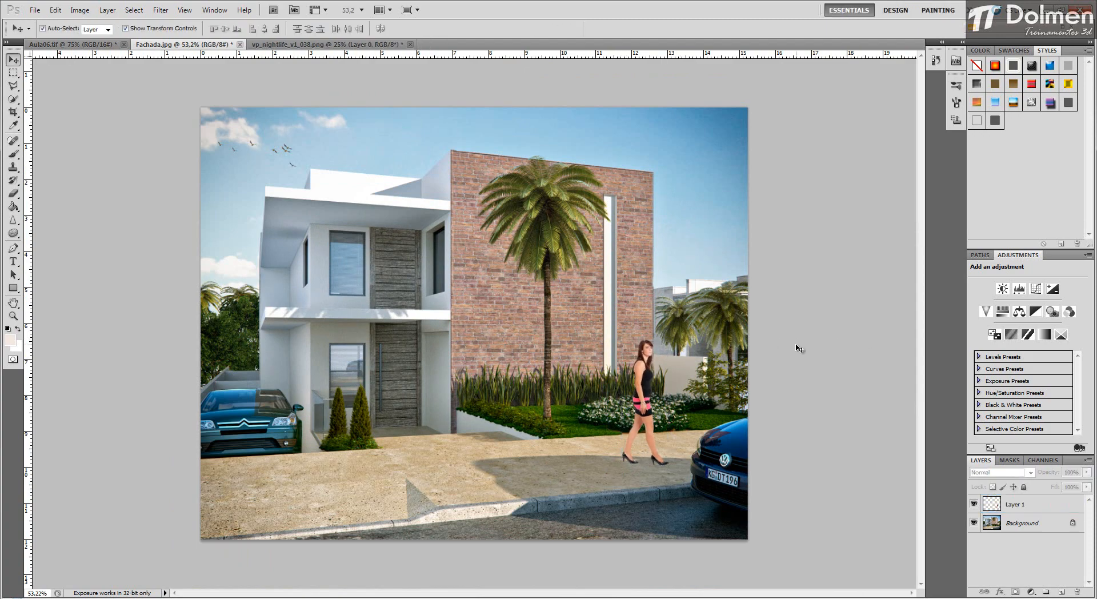
# Step: Apply Color Balance to the woman's layer with highlight levels -29, -44 and +13
pyautogui.click(646, 375)
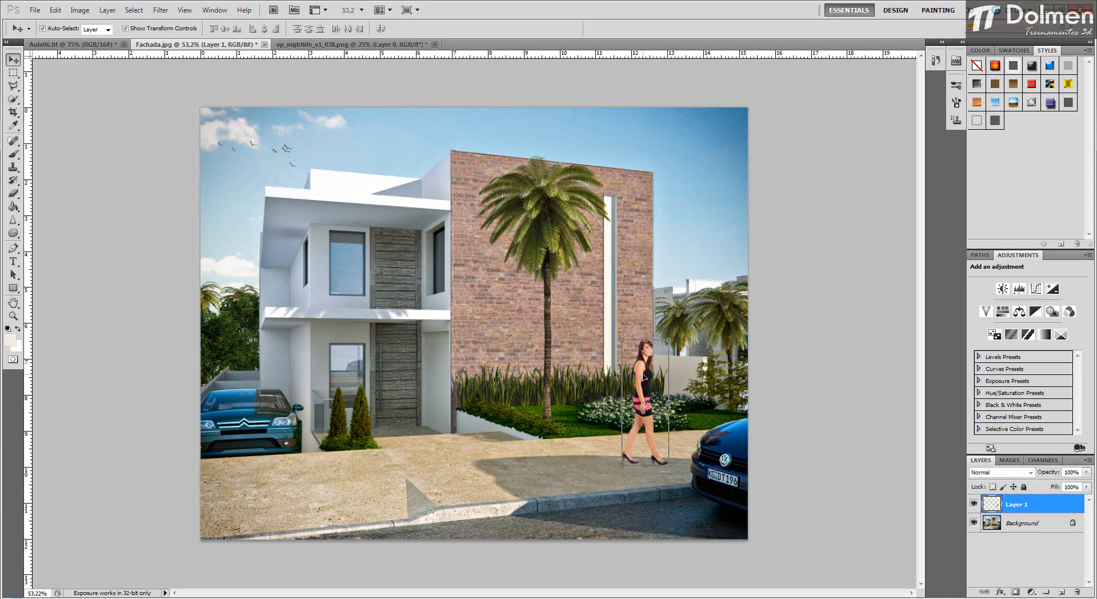
pyautogui.click(80, 10)
pyautogui.moveTo(102, 40)
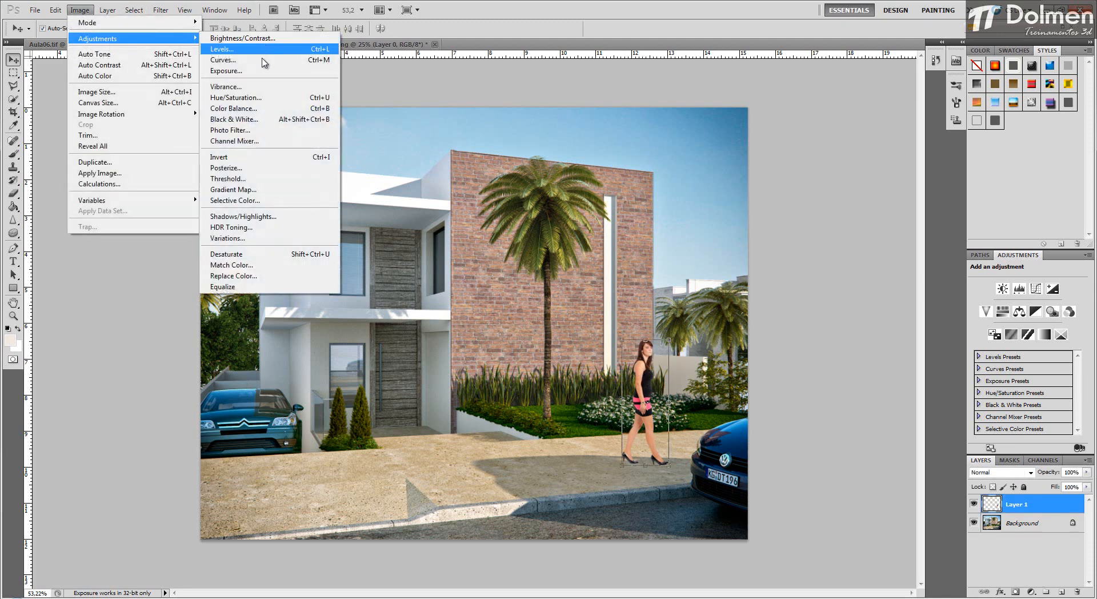
pyautogui.click(269, 108)
pyautogui.moveTo(870, 201)
pyautogui.mouseDown()
pyautogui.moveTo(883, 204)
pyautogui.moveTo(857, 188)
pyautogui.moveTo(854, 216)
pyautogui.moveTo(880, 210)
pyautogui.moveTo(837, 206)
pyautogui.moveTo(854, 192)
pyautogui.mouseUp()
pyautogui.click(900, 243)
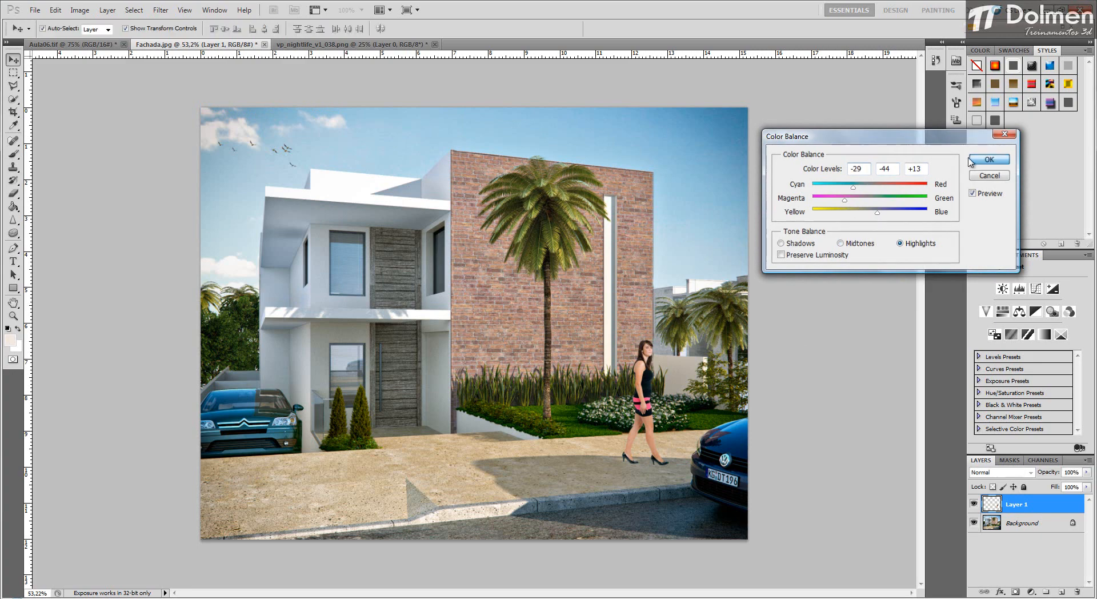
pyautogui.click(989, 159)
# Step: Apply Brightness/Contrast to the woman's layer with brightness 9 and contrast -11
pyautogui.click(80, 10)
pyautogui.moveTo(114, 38)
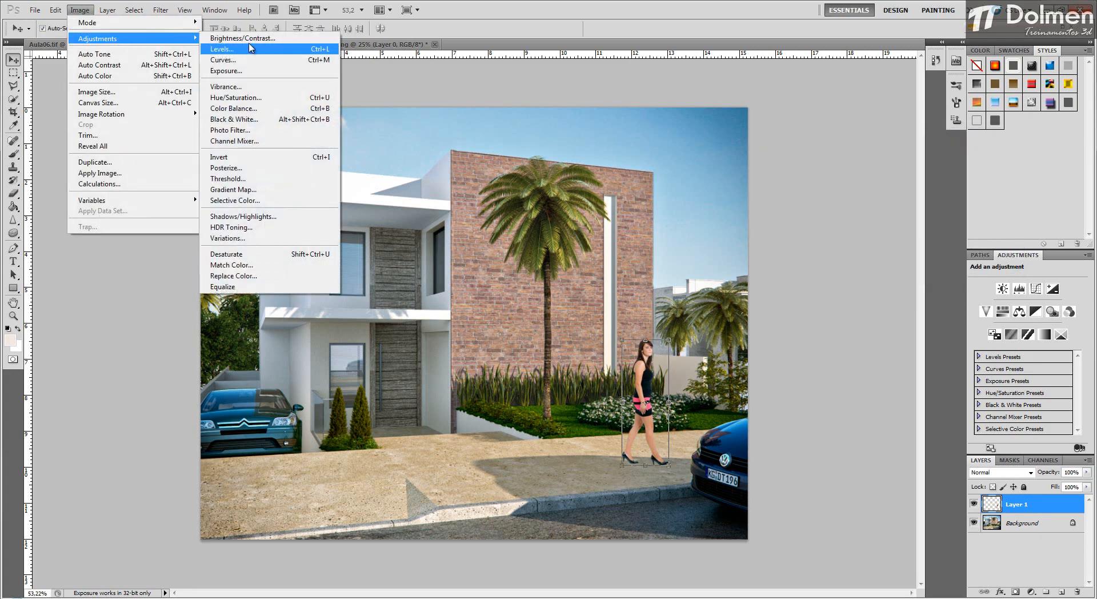
pyautogui.click(242, 38)
pyautogui.moveTo(919, 160); pyautogui.dragTo(920, 136)
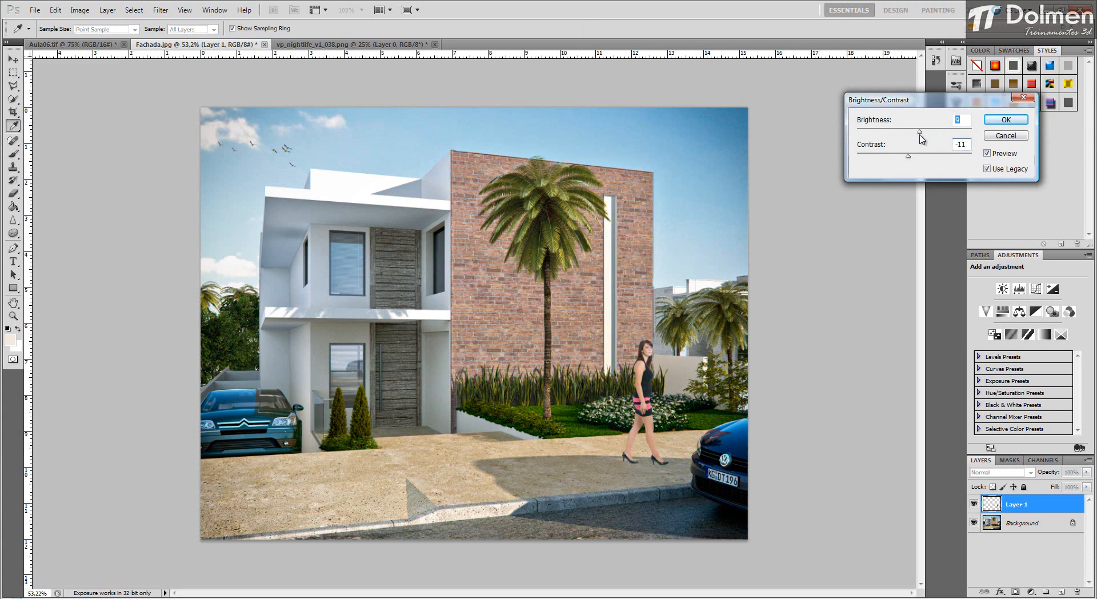
pyautogui.click(1005, 120)
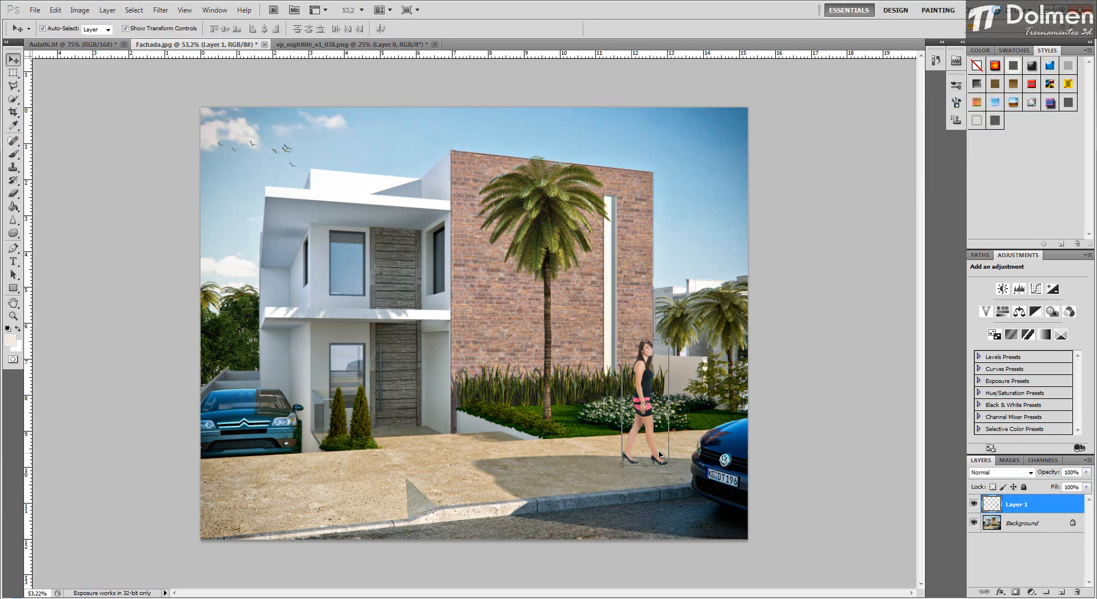
# Step: Enlarge the woman proportionally to 102.75% and duplicate her layer
pyautogui.click(791, 378)
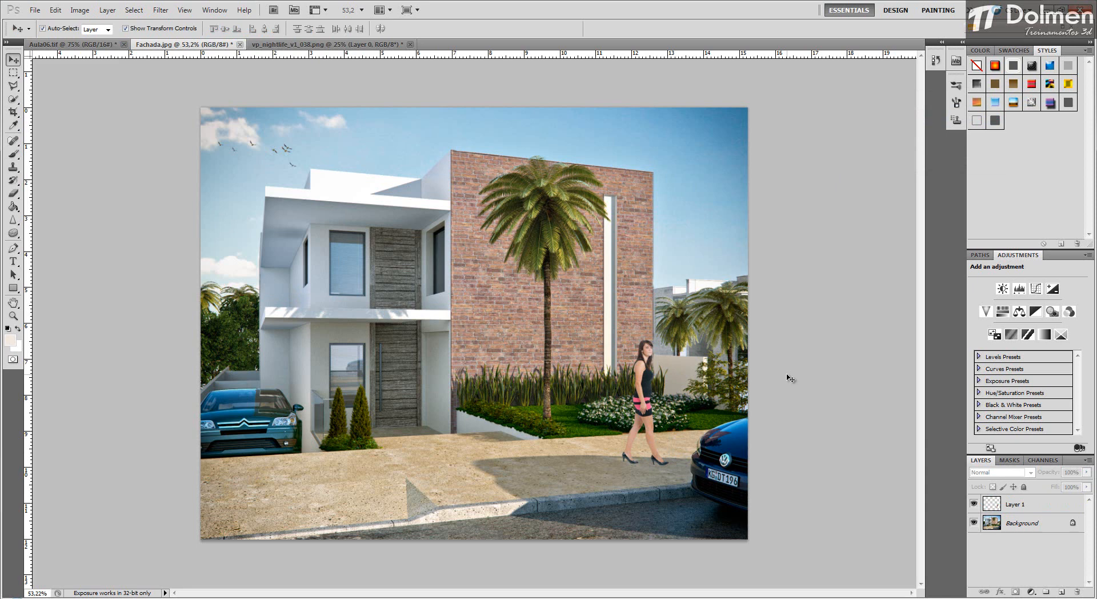
pyautogui.click(645, 380)
pyautogui.moveTo(670, 340); pyautogui.dragTo(670, 336)
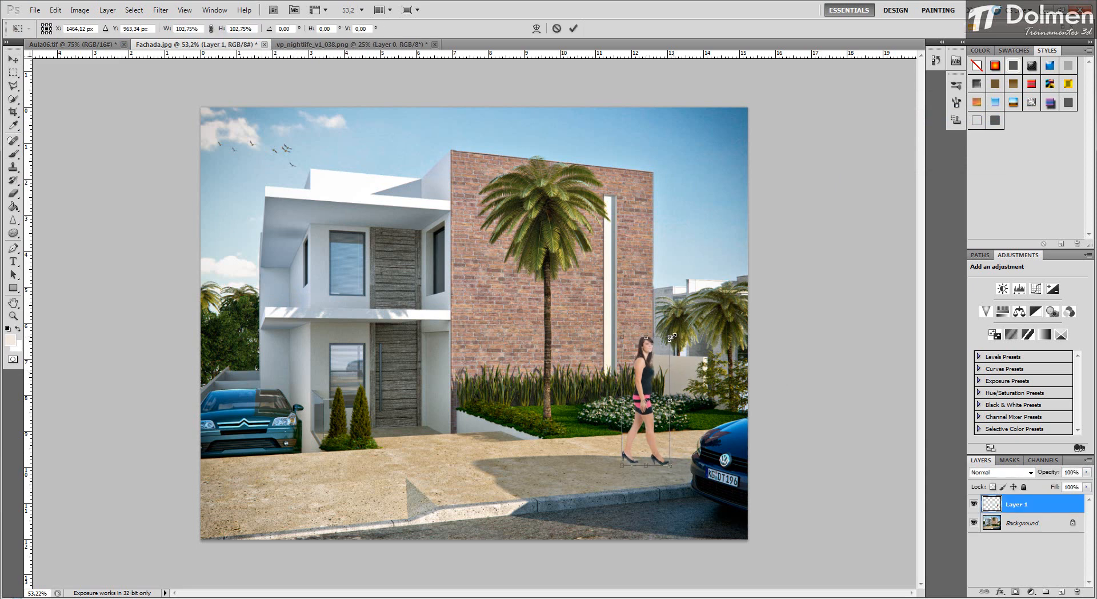
pyautogui.press('Return')
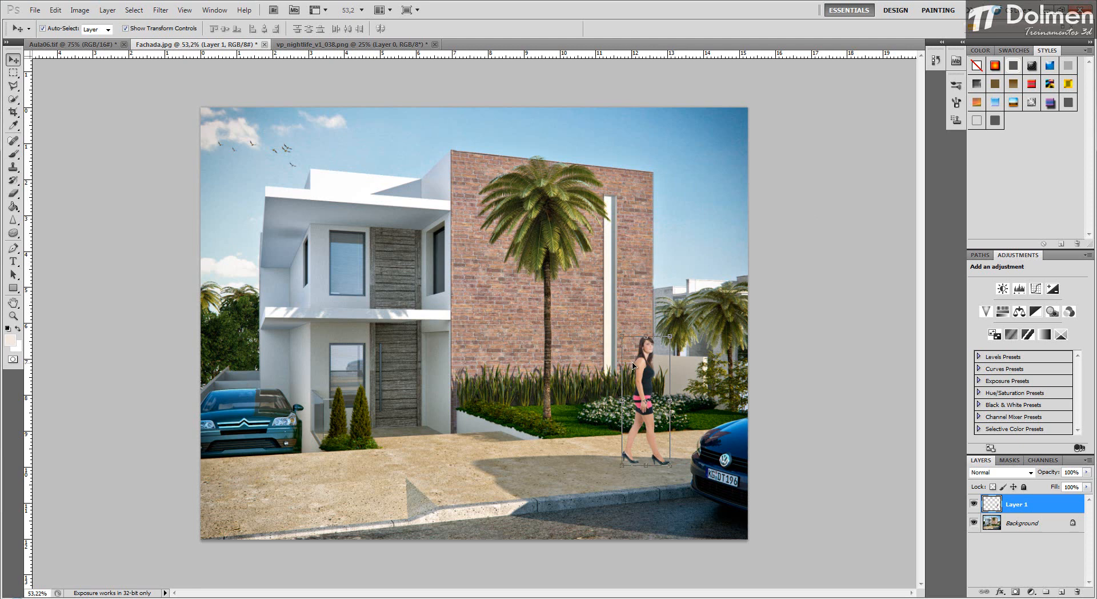
pyautogui.hotkey('ctrl', 'j')
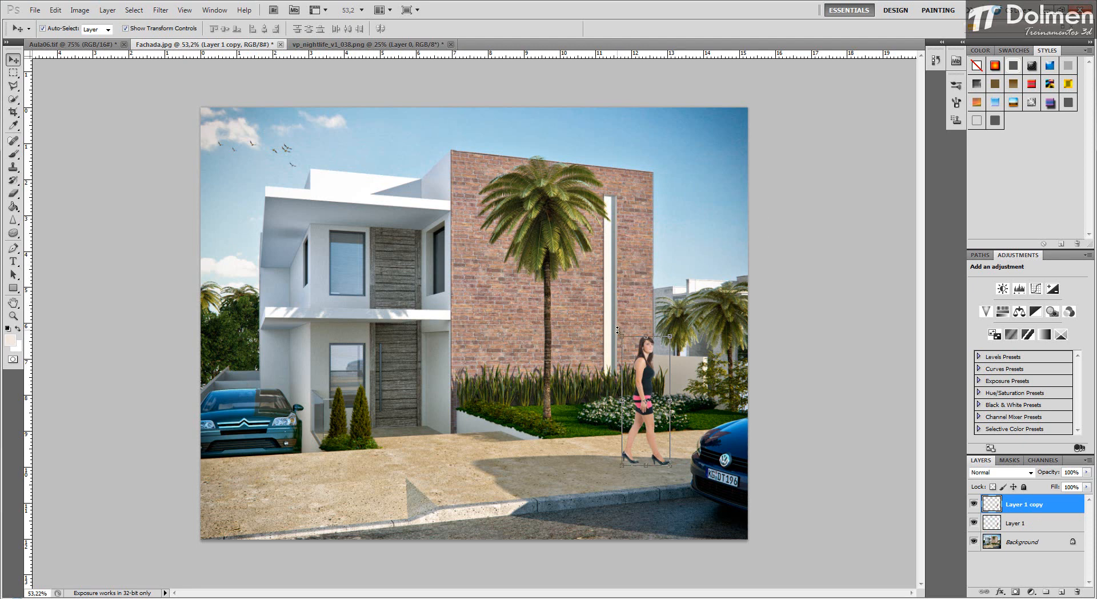
pyautogui.moveTo(613, 330); pyautogui.dragTo(572, 380)
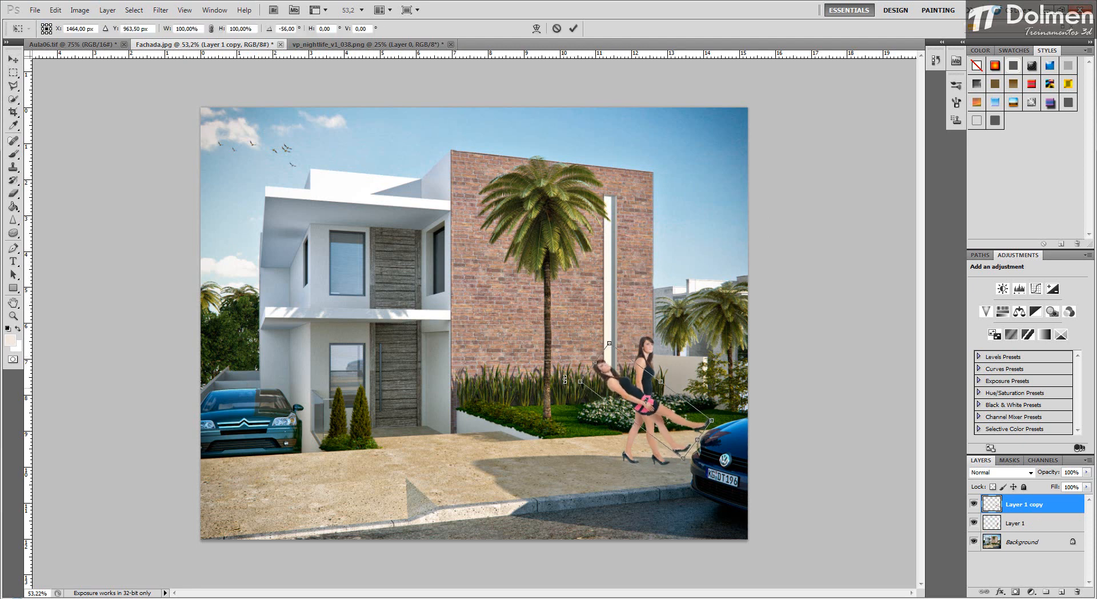
pyautogui.moveTo(659, 417); pyautogui.dragTo(611, 427)
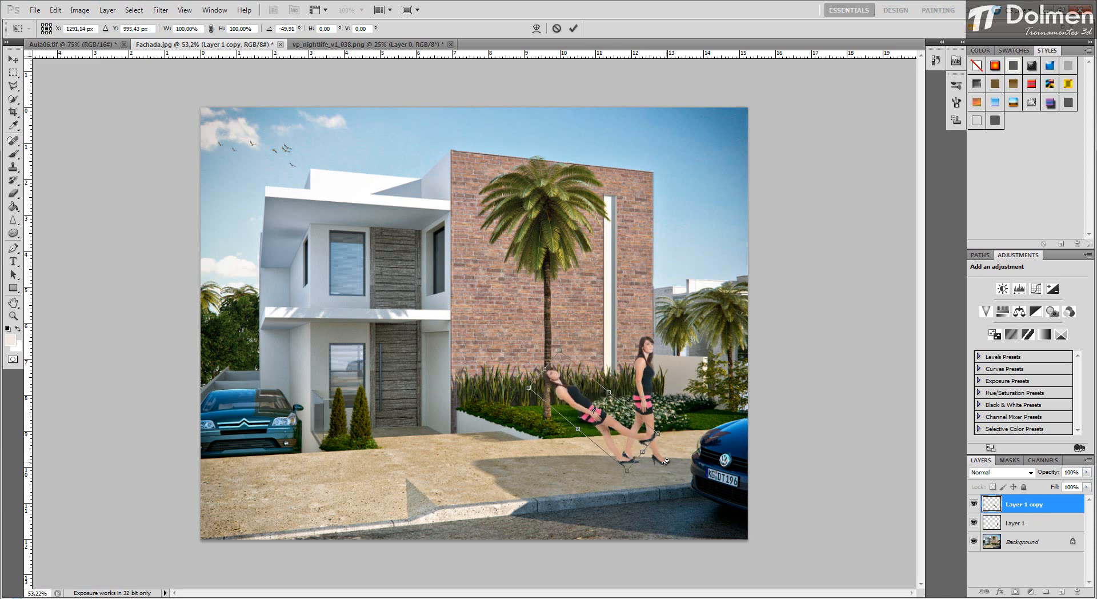
pyautogui.moveTo(561, 352); pyautogui.dragTo(608, 405)
pyautogui.press('Escape')
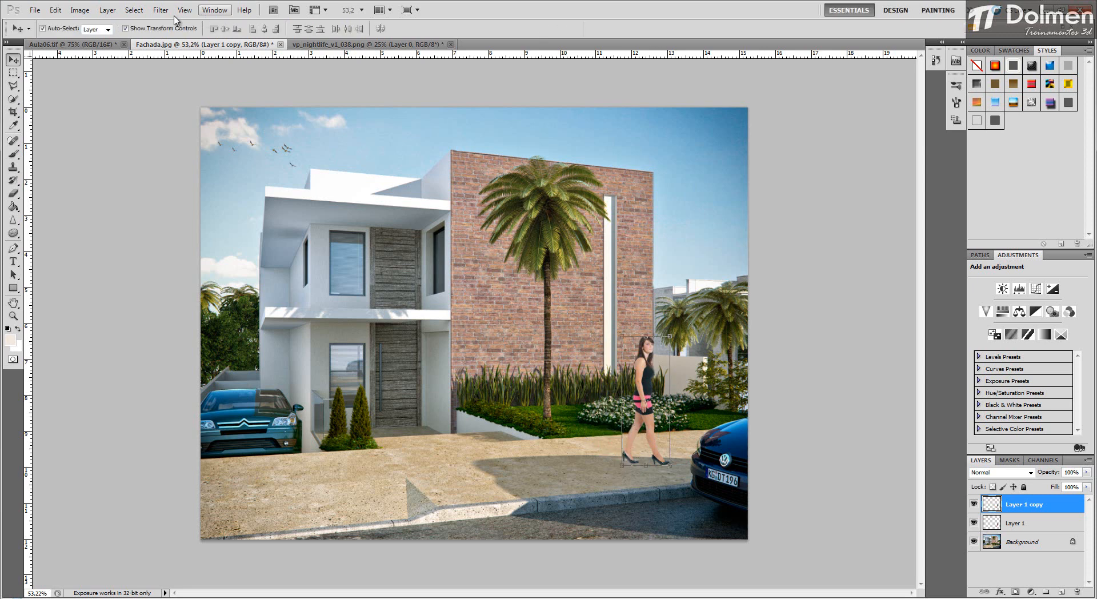
# Step: Try to distort the woman's copied layer into a thin shadow lying diagonally from her feet towards the palm tree
pyautogui.click(56, 10)
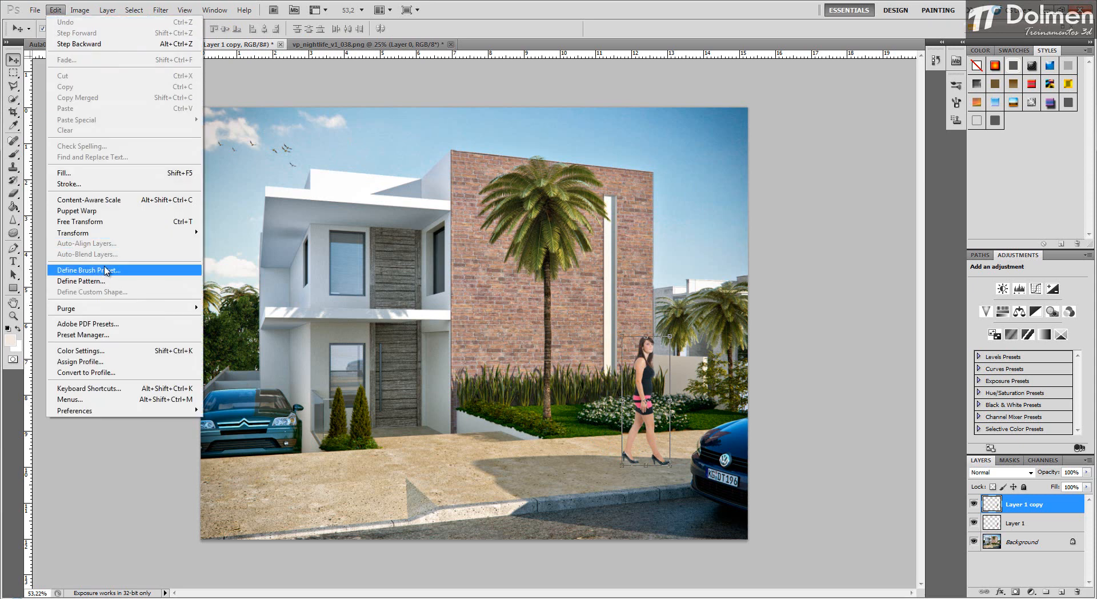
pyautogui.moveTo(115, 233)
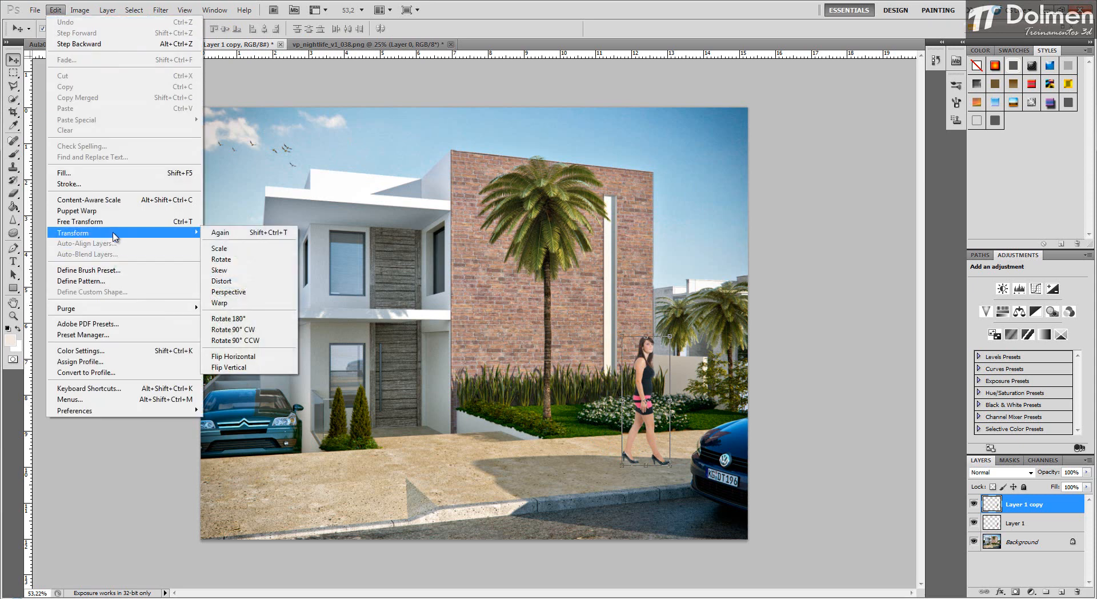
pyautogui.click(244, 281)
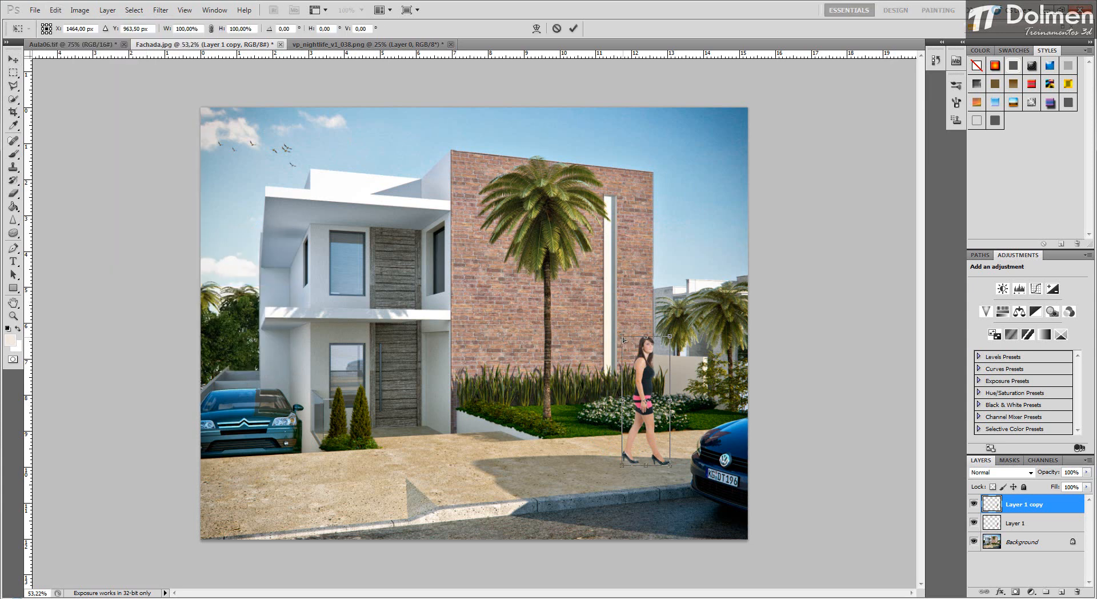
pyautogui.moveTo(621, 337); pyautogui.dragTo(545, 425)
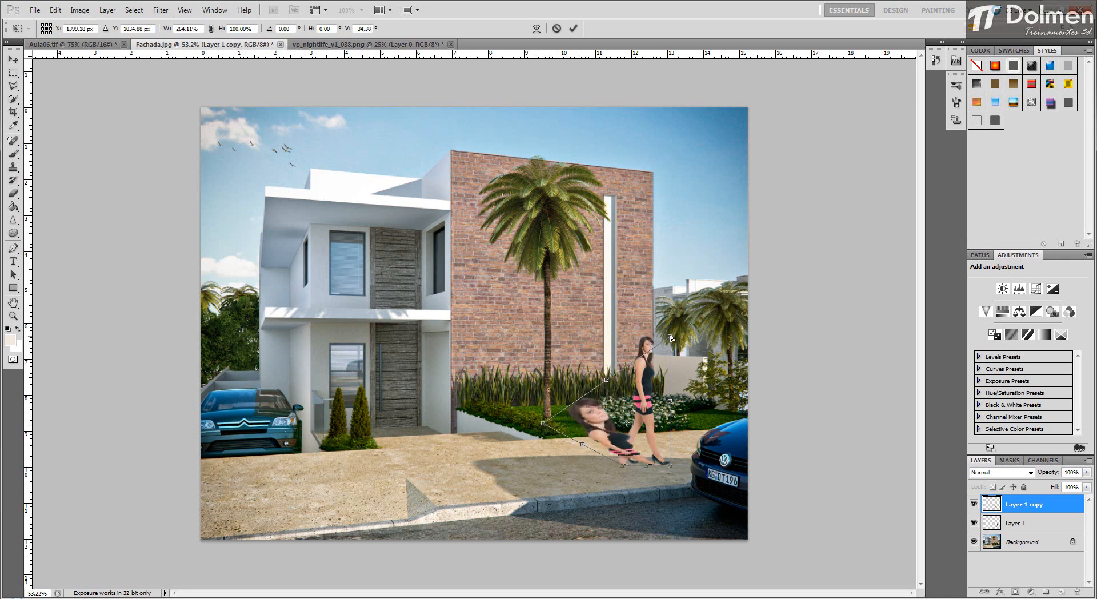
pyautogui.moveTo(669, 337); pyautogui.dragTo(574, 412)
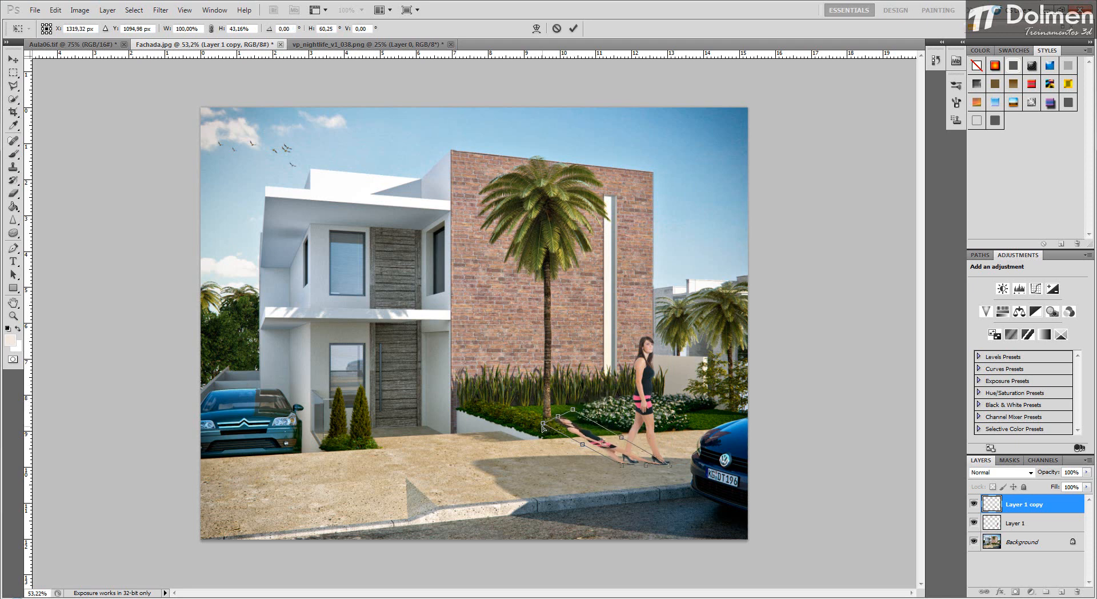
pyautogui.moveTo(543, 425); pyautogui.dragTo(578, 426)
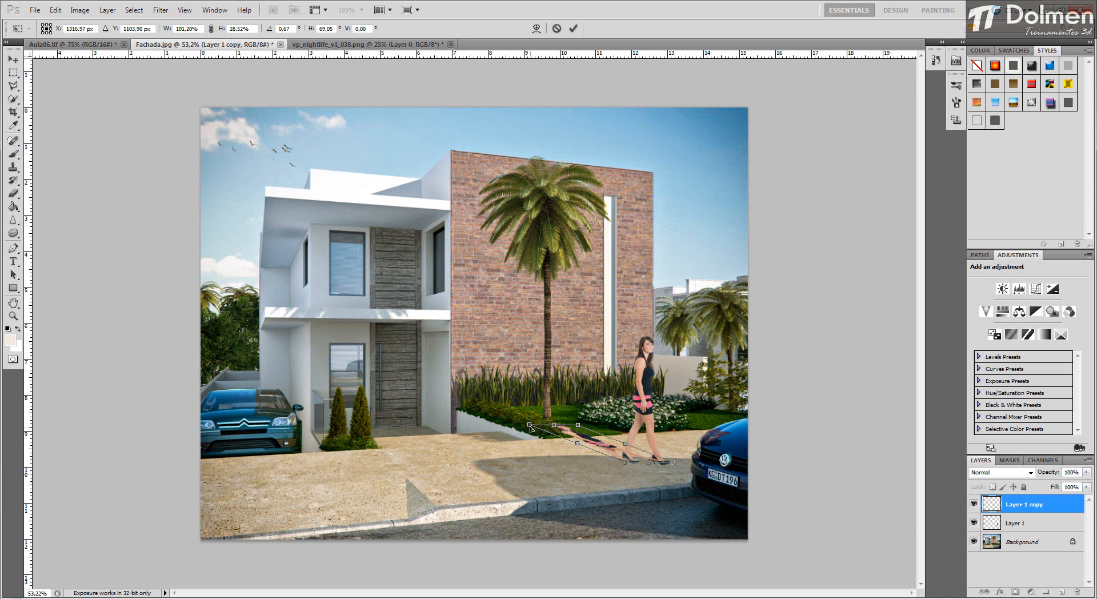
pyautogui.moveTo(530, 428); pyautogui.dragTo(454, 409)
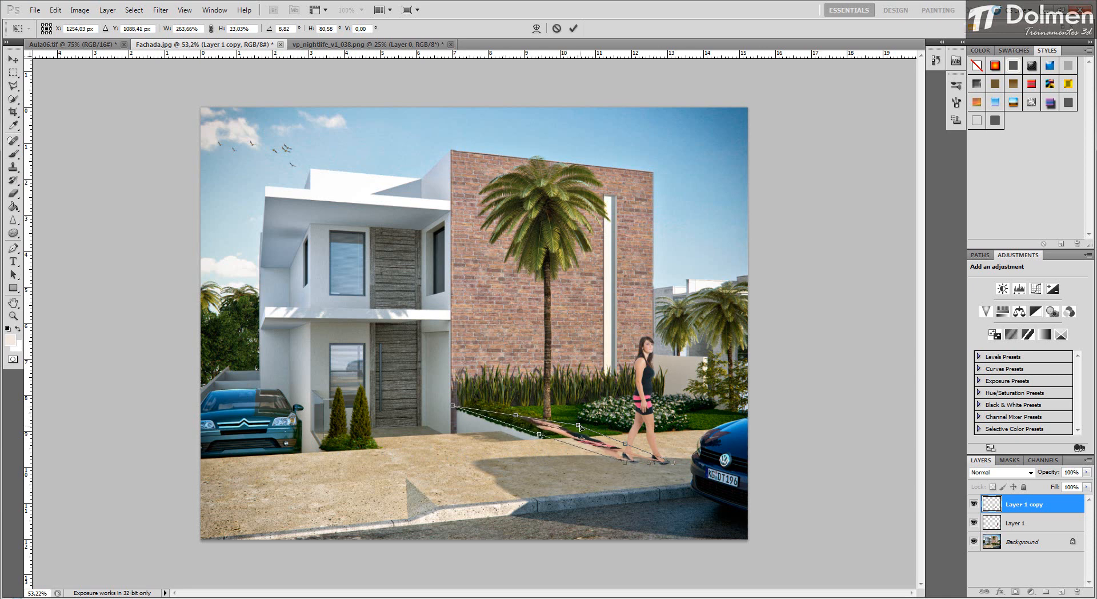
pyautogui.moveTo(581, 427); pyautogui.dragTo(507, 408)
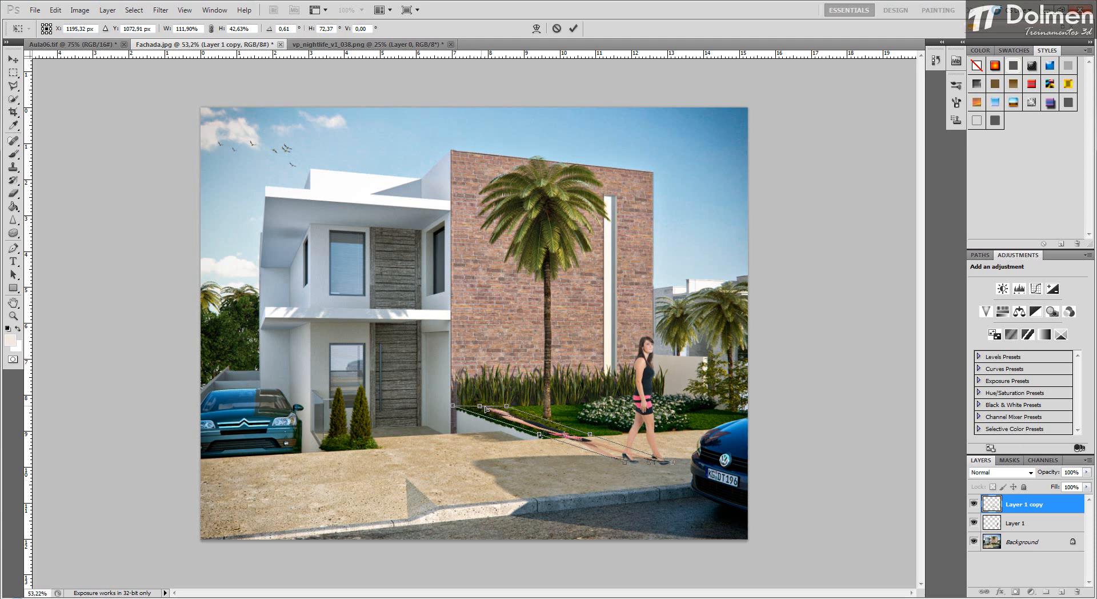
pyautogui.moveTo(487, 409); pyautogui.dragTo(538, 429)
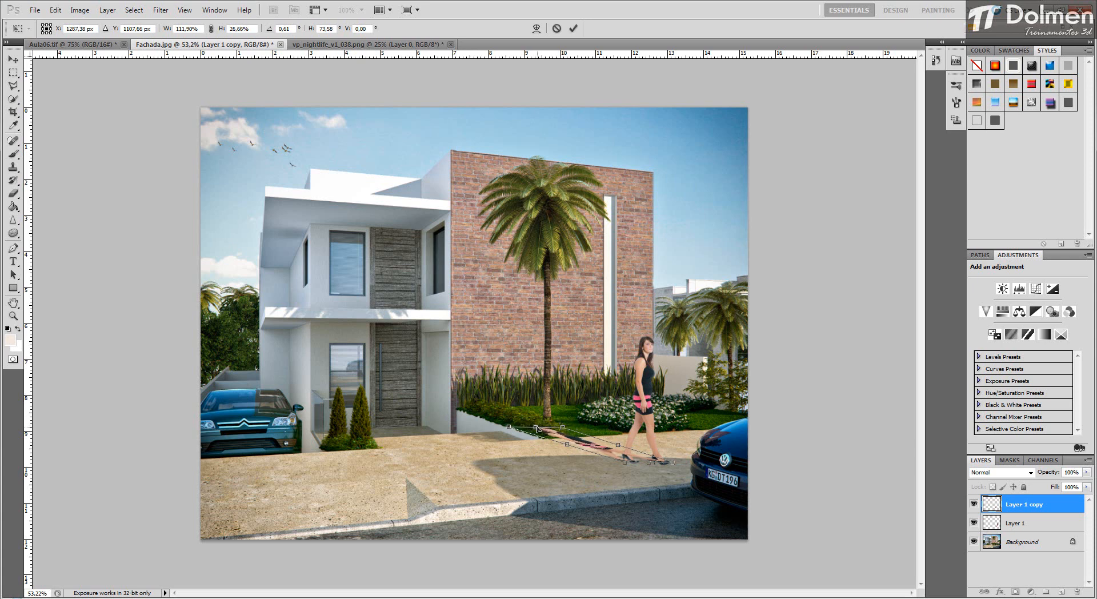
pyautogui.moveTo(537, 429); pyautogui.dragTo(546, 431)
pyautogui.press('Return')
pyautogui.click(788, 388)
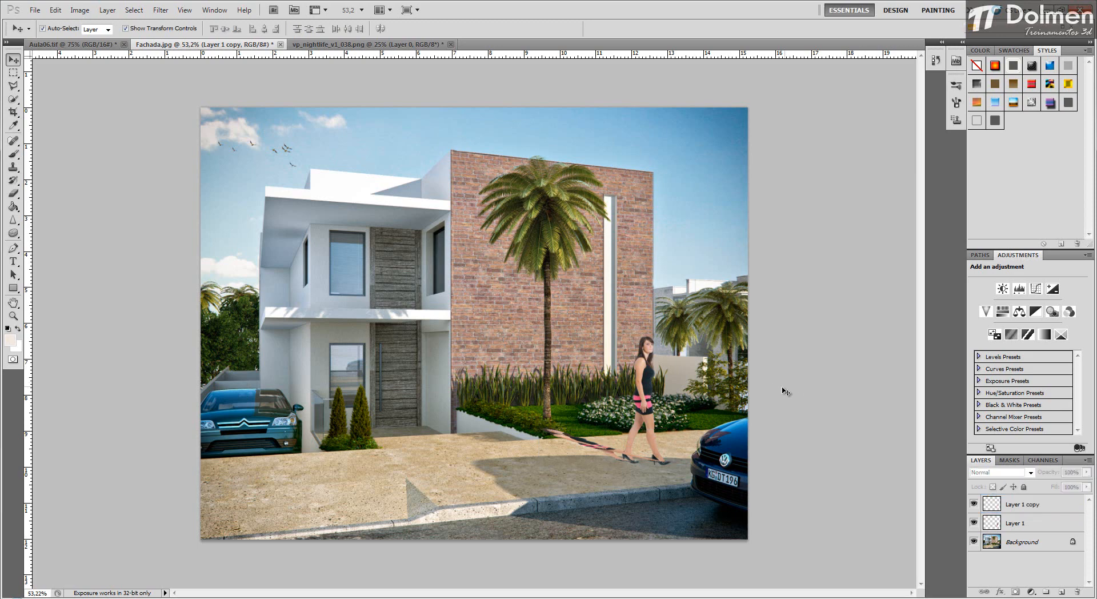
# Step: Undo the distortion of the woman's copied layer
pyautogui.scroll(3, 662, 472)
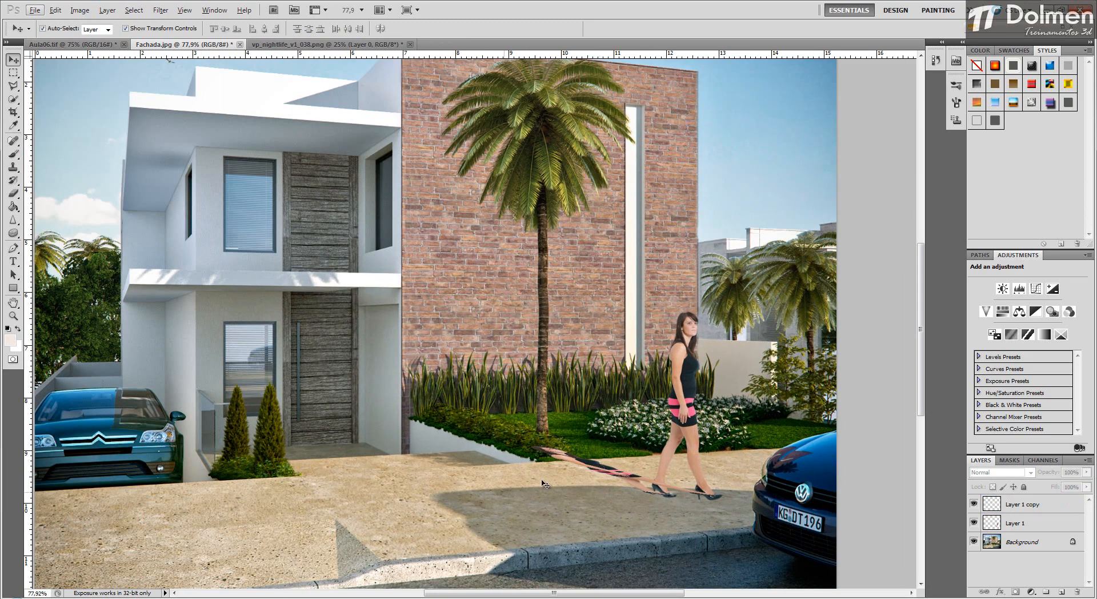
pyautogui.click(578, 467)
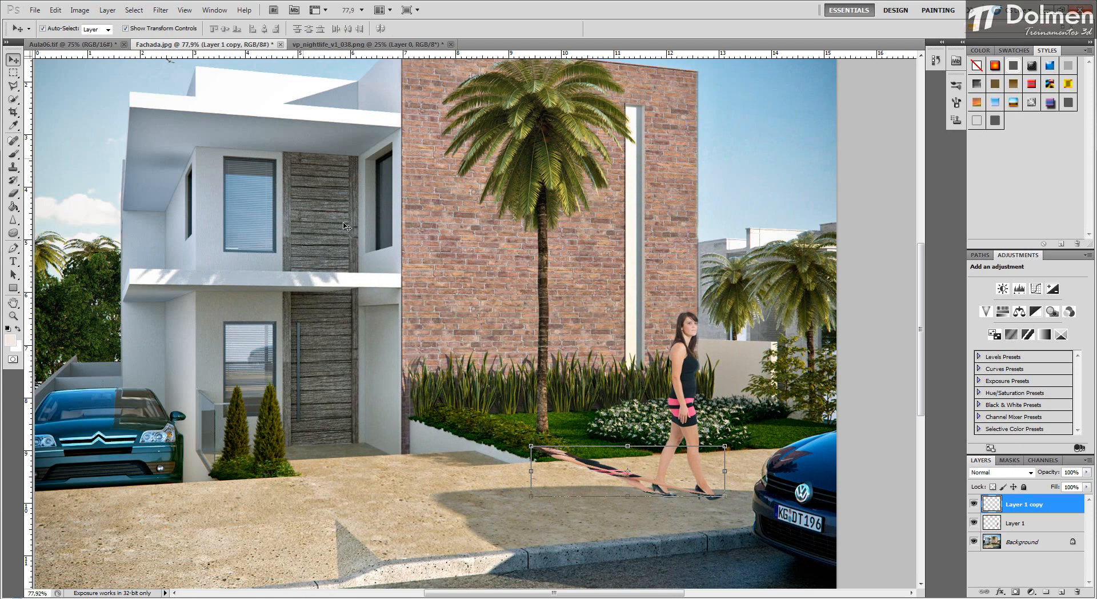
pyautogui.hotkey('ctrl', 'z')
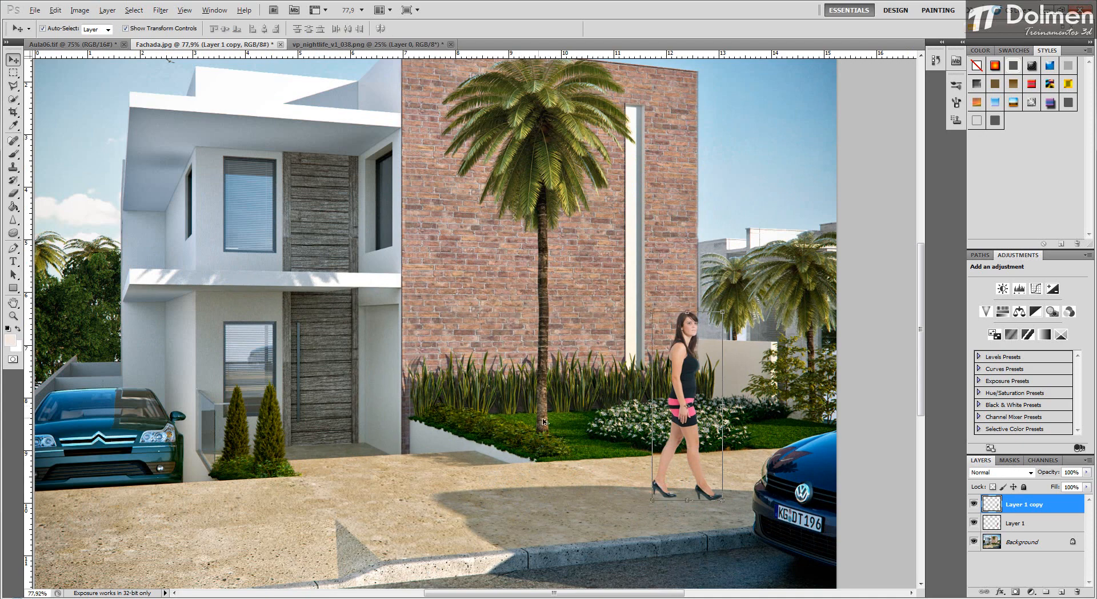
# Step: Distort the copied woman down onto the pavement behind her, to about 29% height and 73° horizontal skew
pyautogui.click(55, 10)
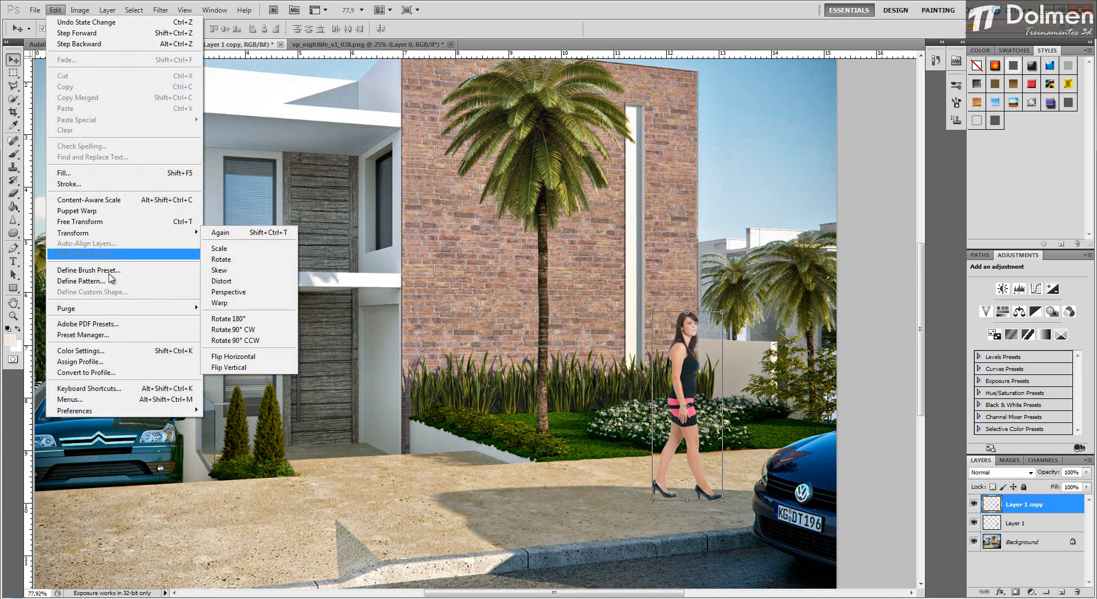
pyautogui.moveTo(128, 234)
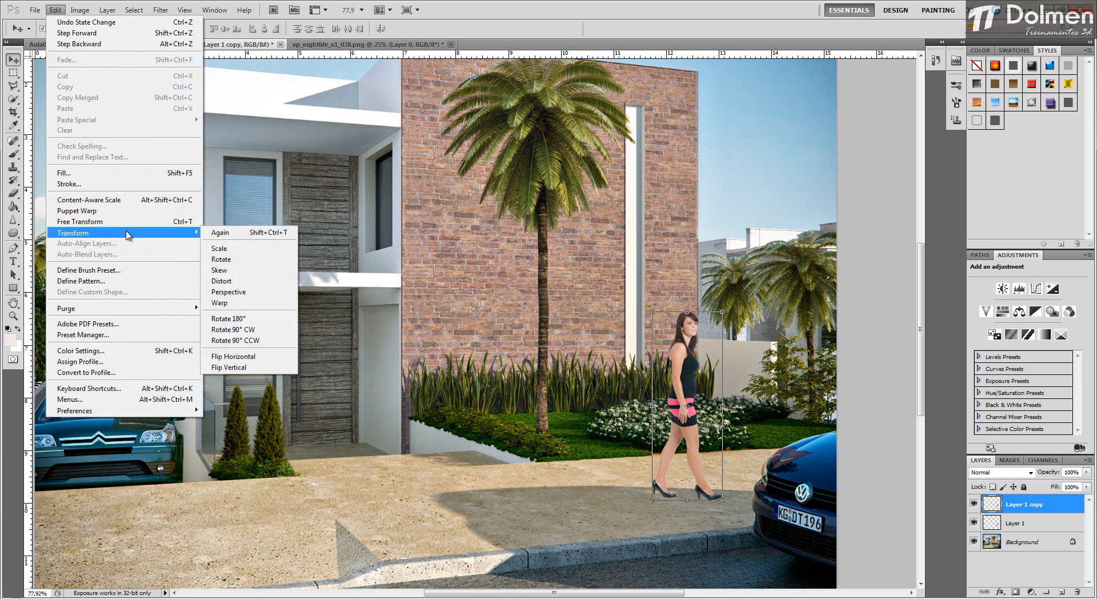
pyautogui.click(240, 282)
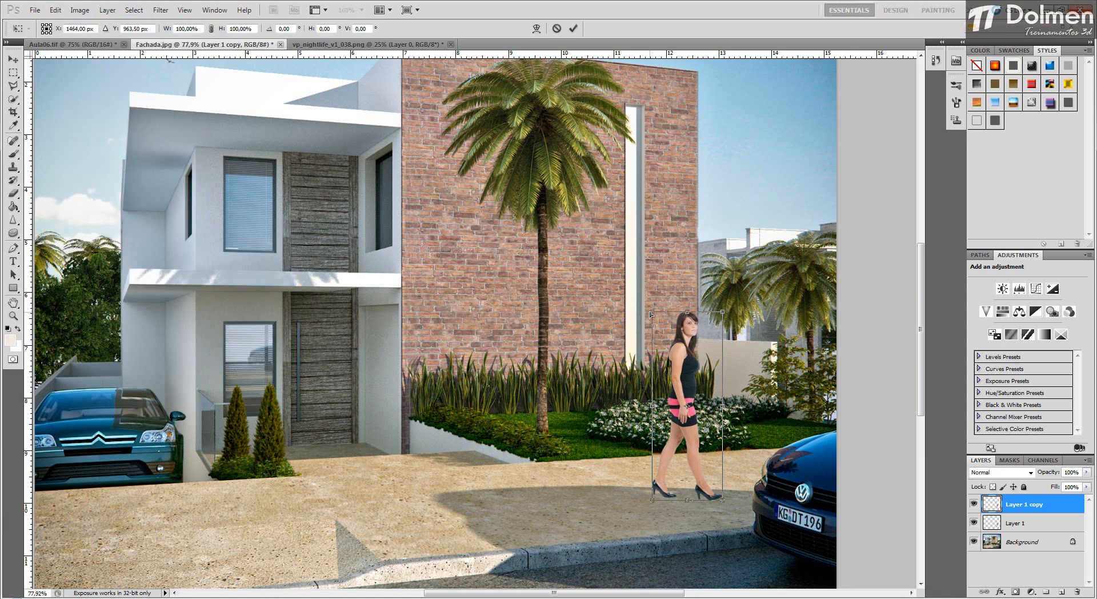
pyautogui.moveTo(652, 313); pyautogui.dragTo(500, 465)
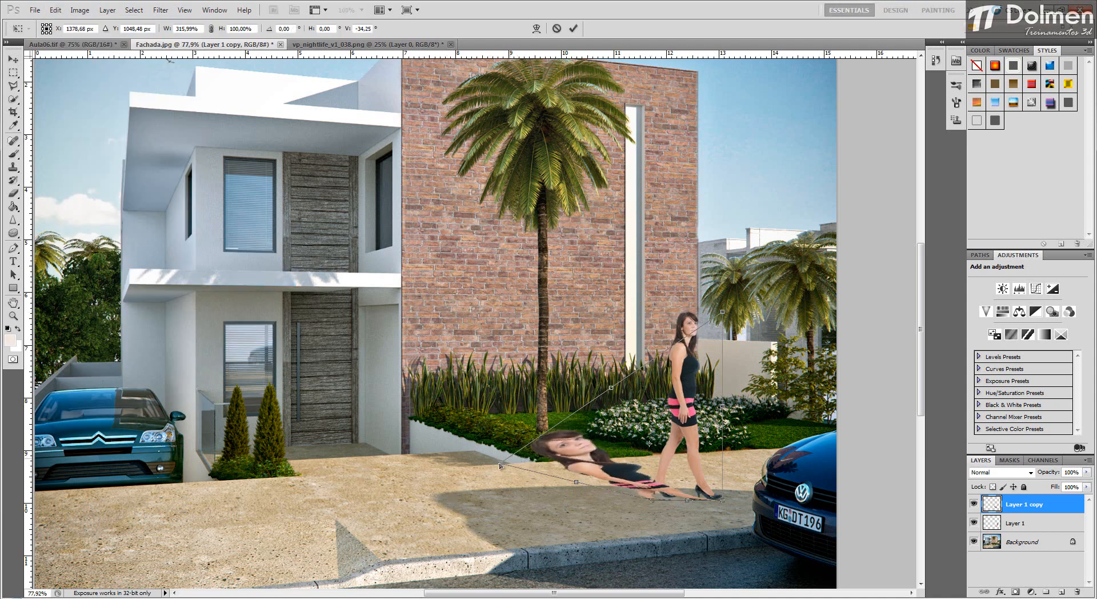
pyautogui.moveTo(722, 318); pyautogui.dragTo(493, 470)
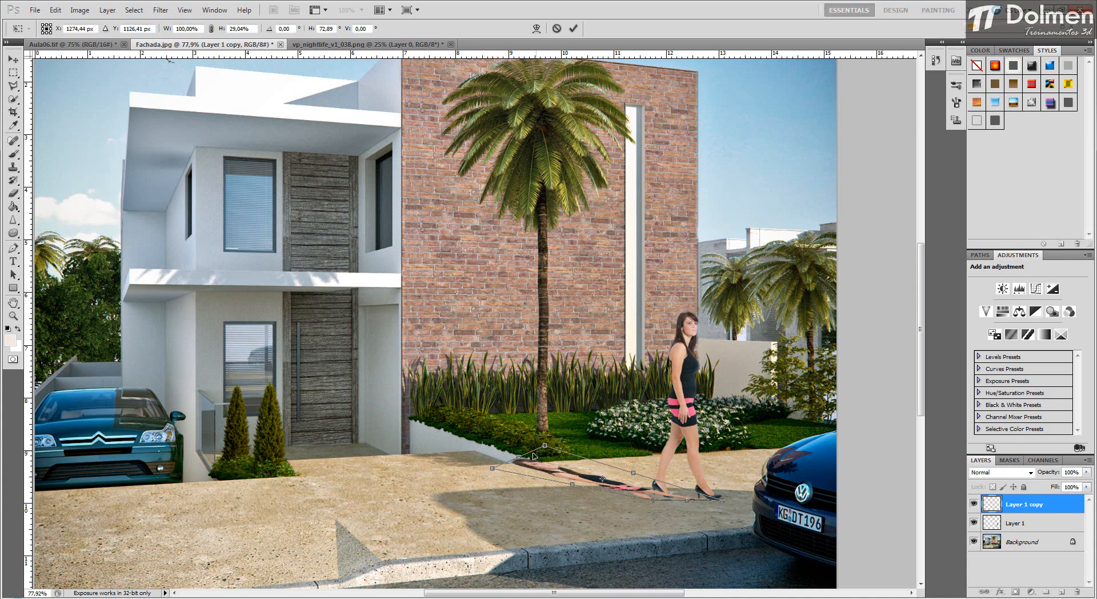
pyautogui.moveTo(492, 468); pyautogui.dragTo(493, 475)
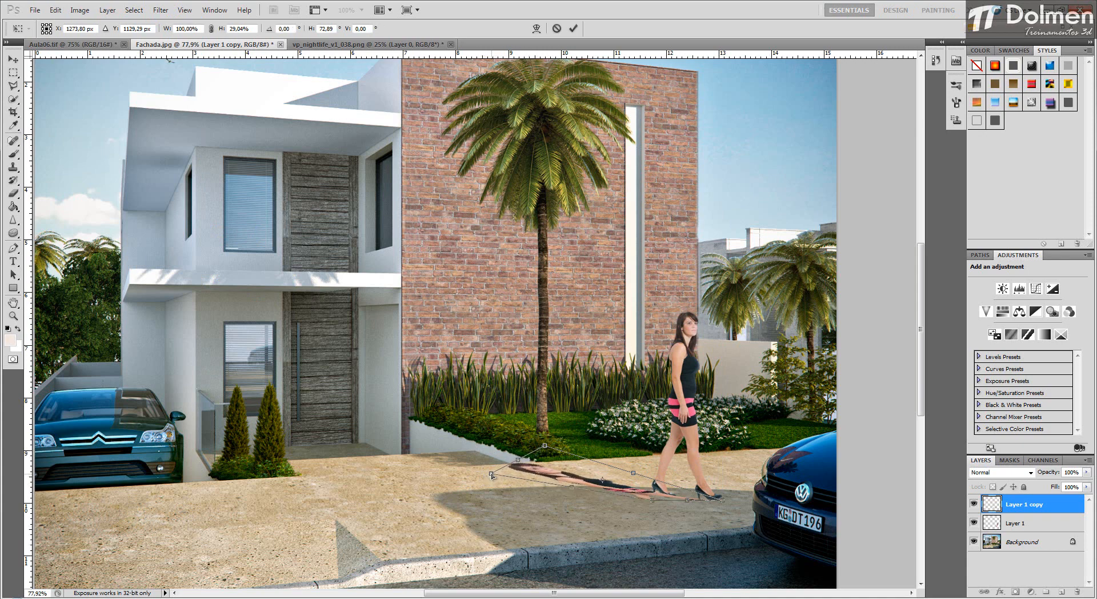
# Step: Refine the shadow's distortion to about 109% width, 22% height and 76° horizontal skew, meeting her feet, and apply it
pyautogui.moveTo(543, 451); pyautogui.dragTo(570, 475)
pyautogui.moveTo(571, 474); pyautogui.dragTo(571, 475)
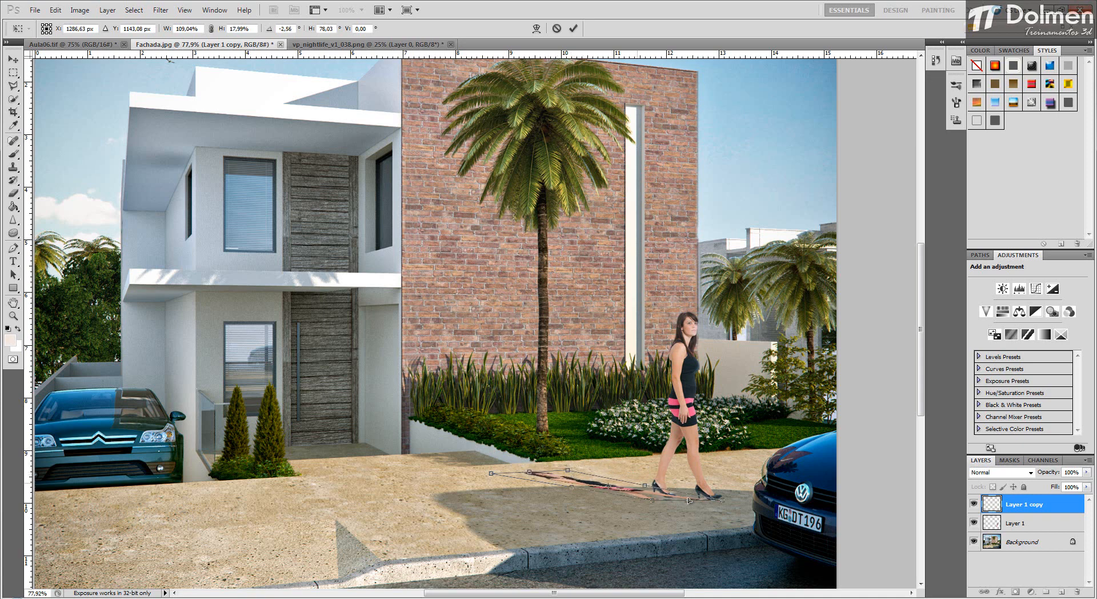
pyautogui.moveTo(666, 496); pyautogui.dragTo(670, 495)
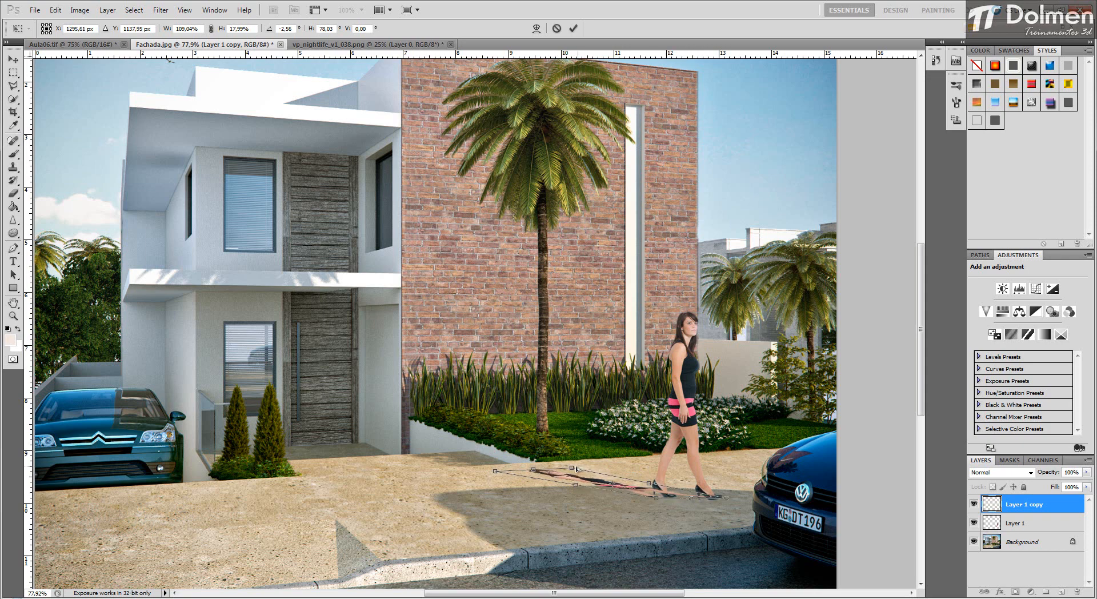
pyautogui.moveTo(532, 468); pyautogui.dragTo(530, 463)
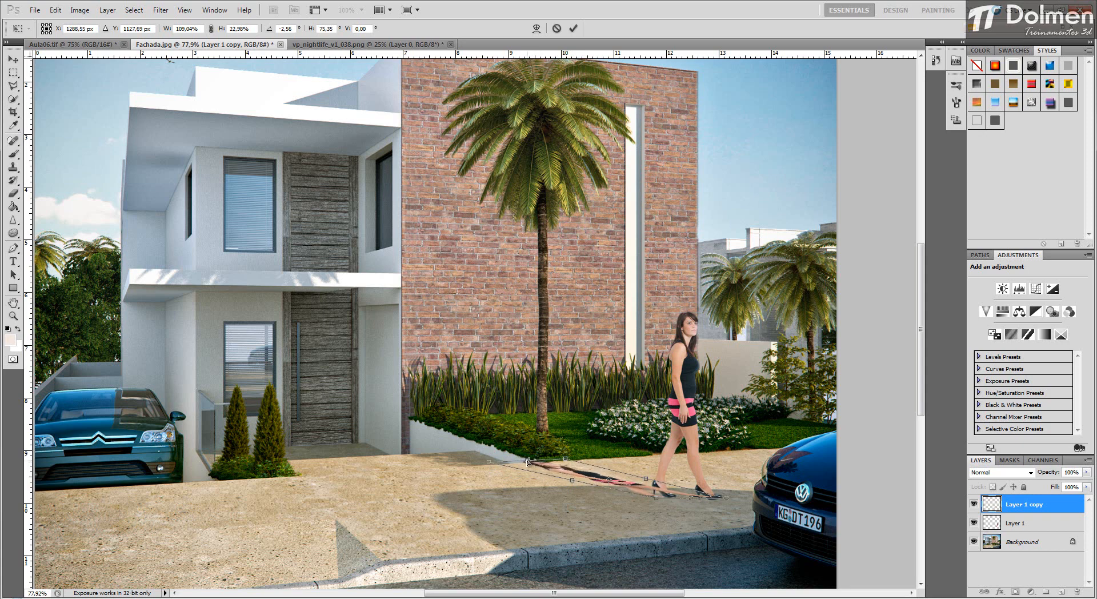
pyautogui.moveTo(523, 465); pyautogui.dragTo(526, 464)
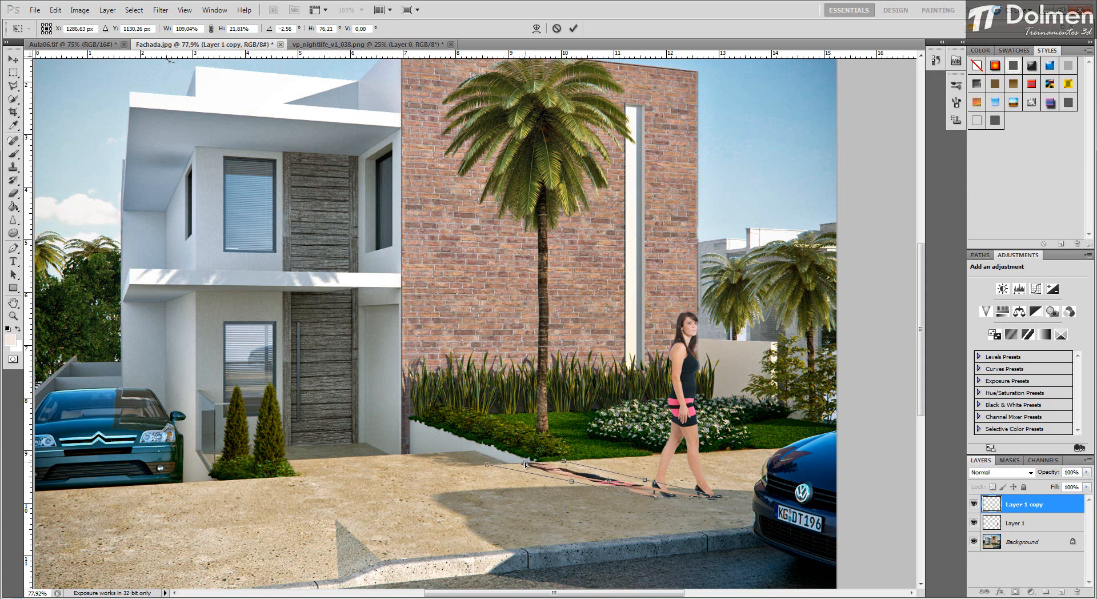
pyautogui.press('Return')
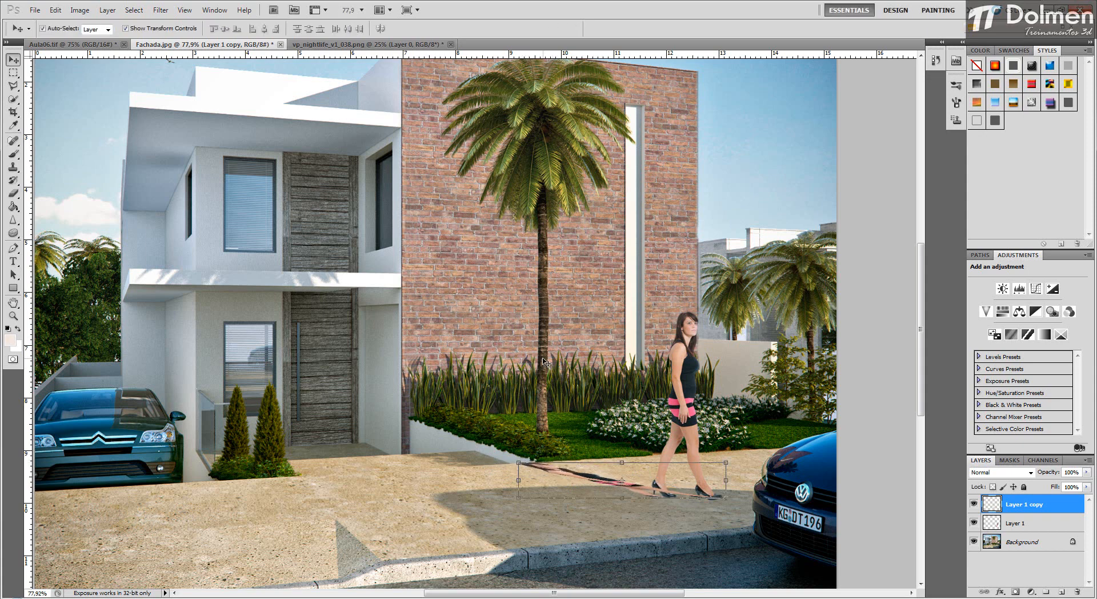
pyautogui.click(619, 354)
pyautogui.scroll(-4, 716, 435)
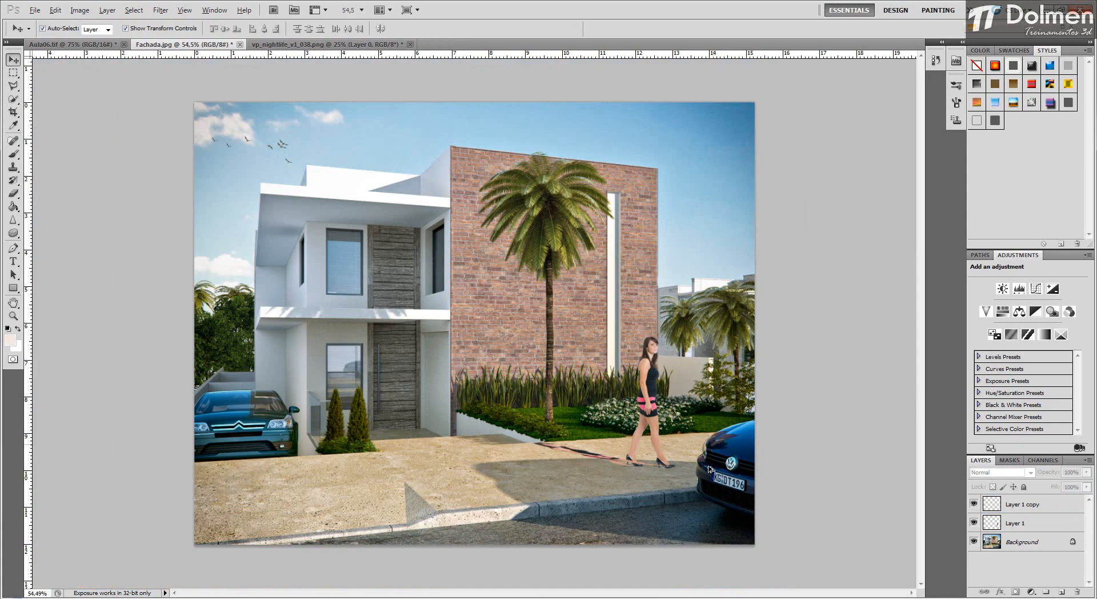
# Step: Apply a Gaussian Blur with a 0.9-pixel radius to the shadow layer on the pavement
pyautogui.scroll(5, 664, 463)
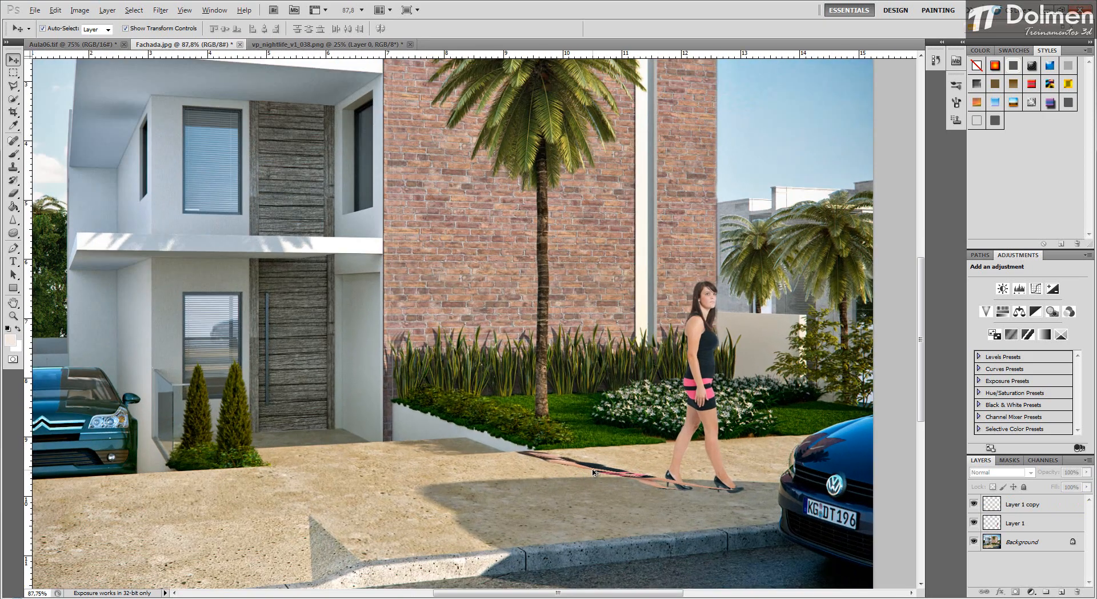
pyautogui.click(593, 472)
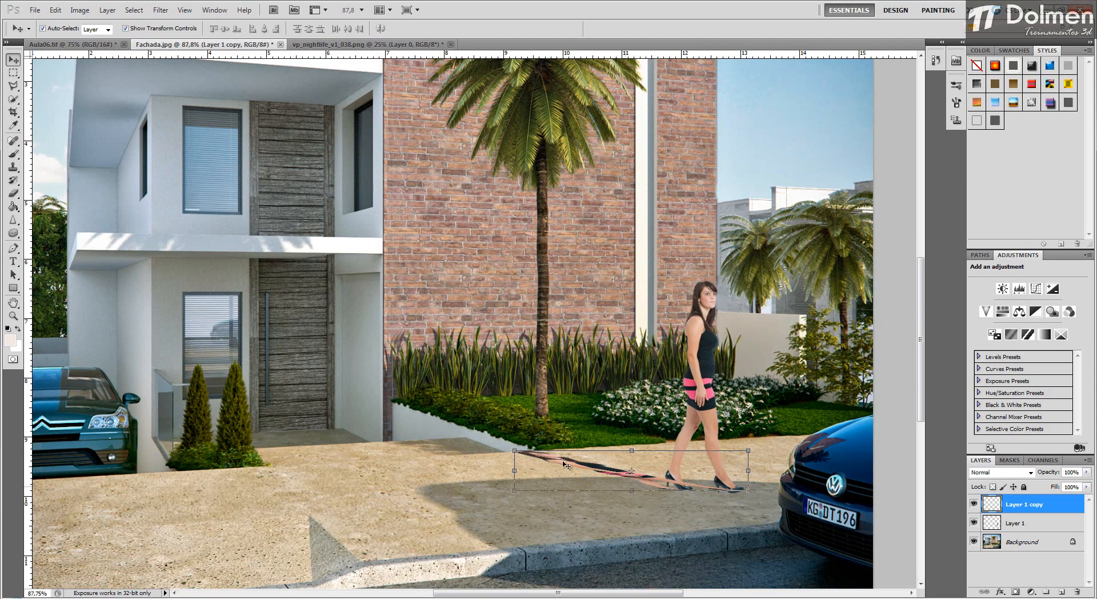
pyautogui.click(161, 10)
pyautogui.moveTo(218, 119)
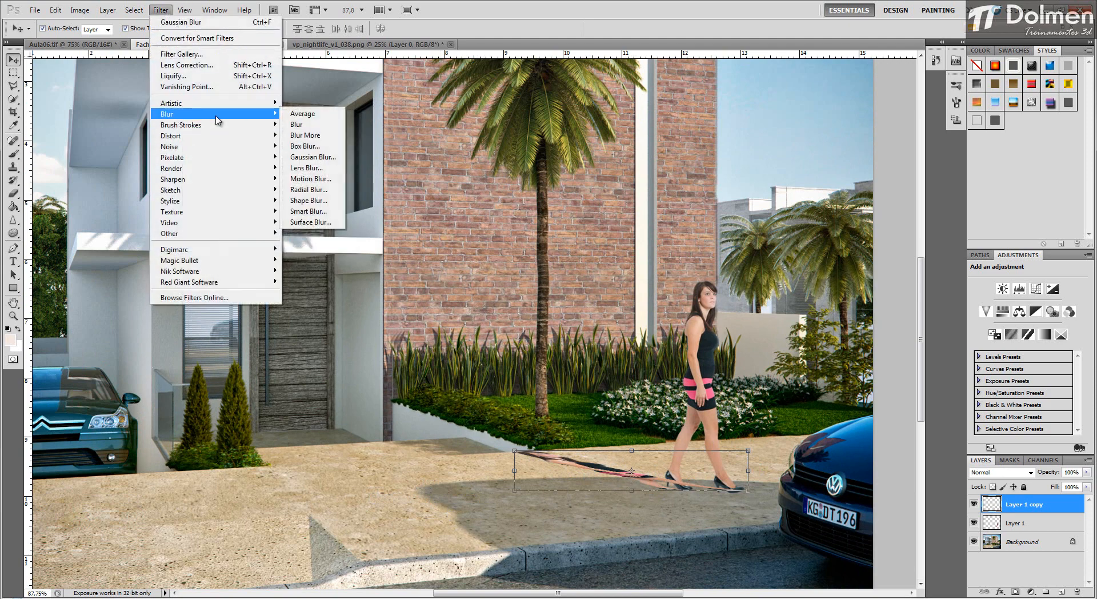
pyautogui.click(312, 156)
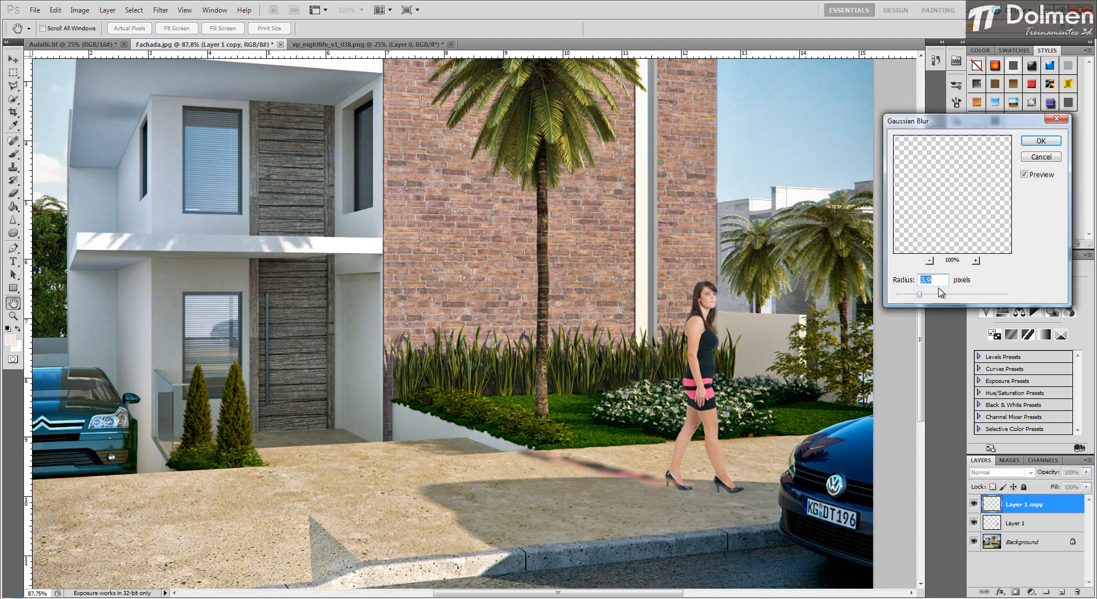
pyautogui.moveTo(919, 294); pyautogui.dragTo(901, 300)
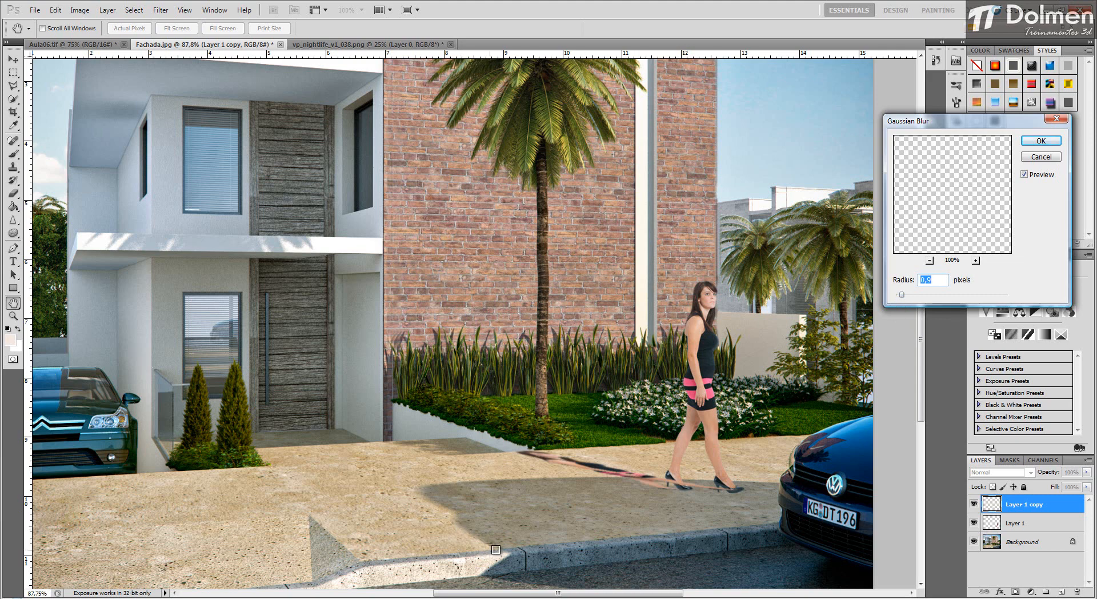
pyautogui.click(1041, 140)
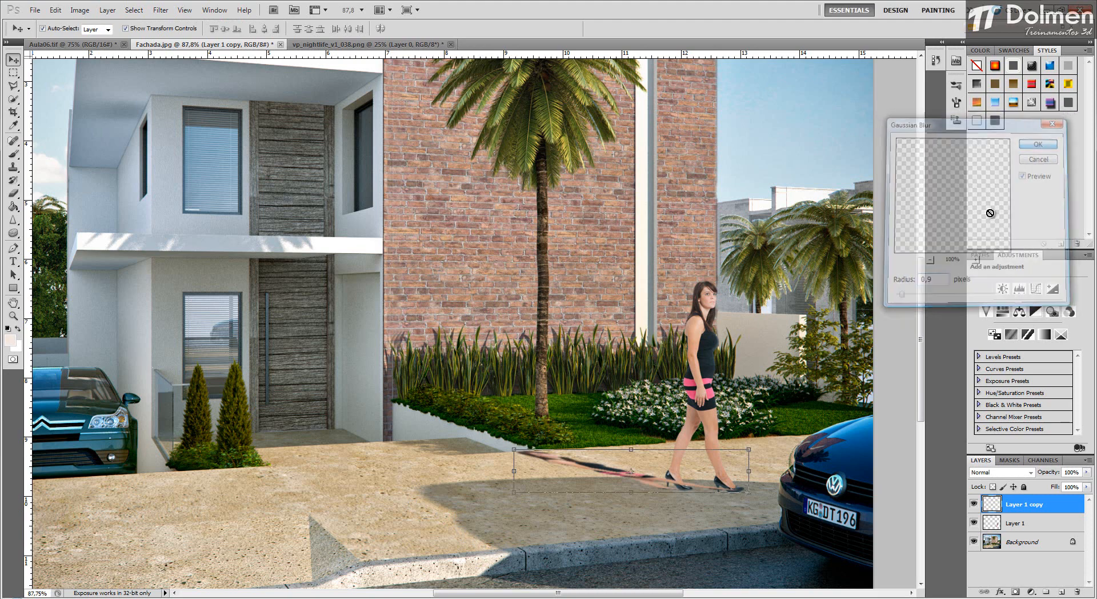
# Step: Try blend modes from Darken through Linear Dodge, Overlay, Exclusion and Color on the shadow layer, ending back on Normal
pyautogui.click(1011, 473)
pyautogui.click(984, 206)
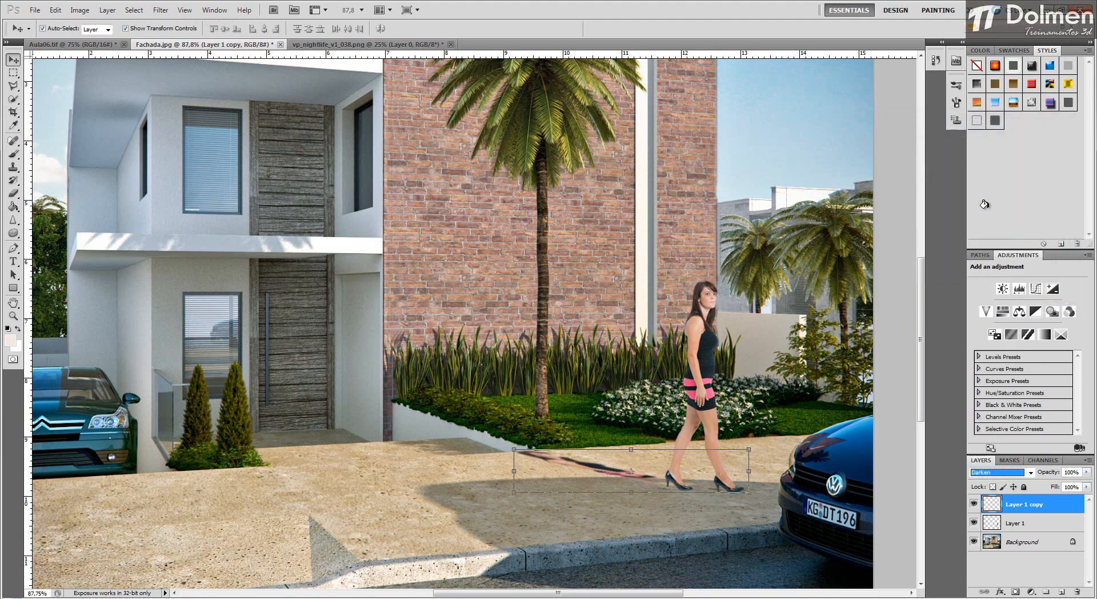
pyautogui.press('Down')
pyautogui.press('Down')
pyautogui.press('Down')
pyautogui.press('Down')
pyautogui.press('Down')
pyautogui.press('Down')
pyautogui.press('Down')
pyautogui.press('Down')
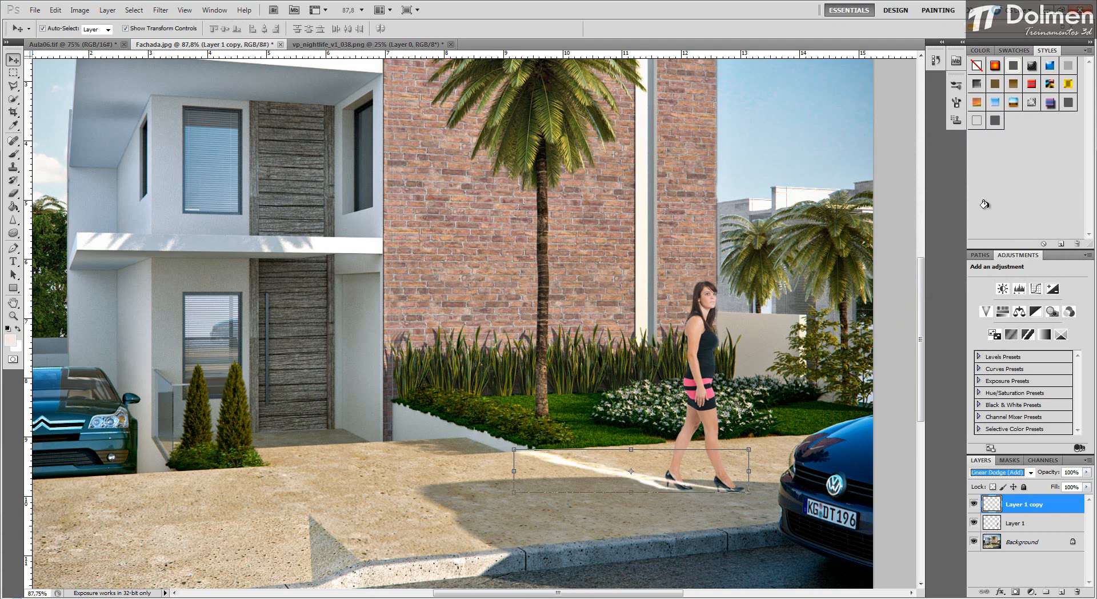
pyautogui.press('Down')
pyautogui.press('Down')
pyautogui.press('Down')
pyautogui.press('Down')
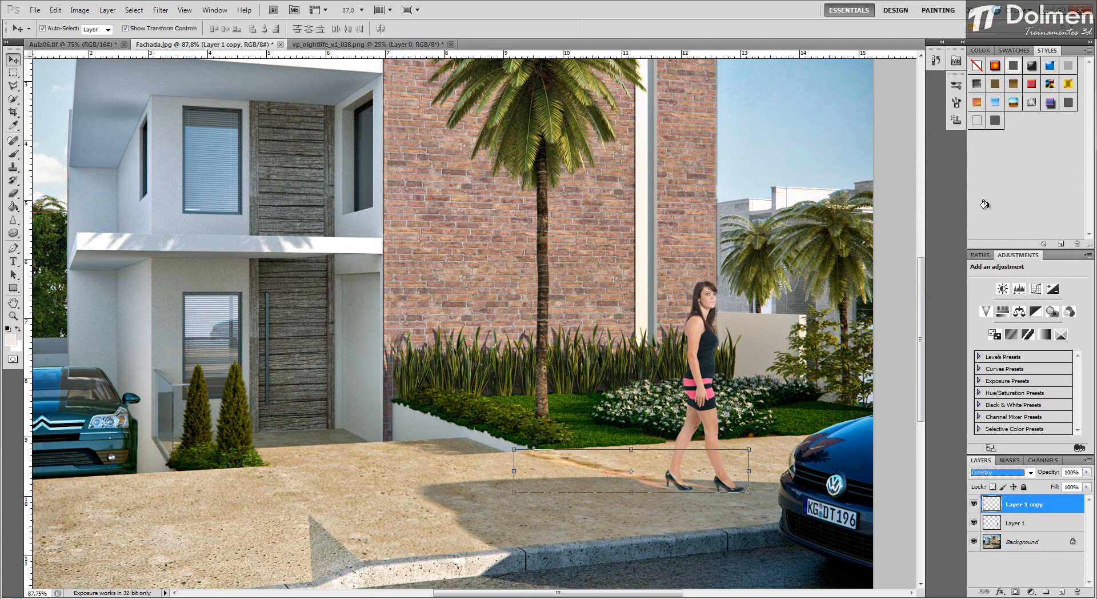
pyautogui.press('Down')
pyautogui.press('Down')
pyautogui.press('Down')
pyautogui.press('Down')
pyautogui.press('Down')
pyautogui.press('Down')
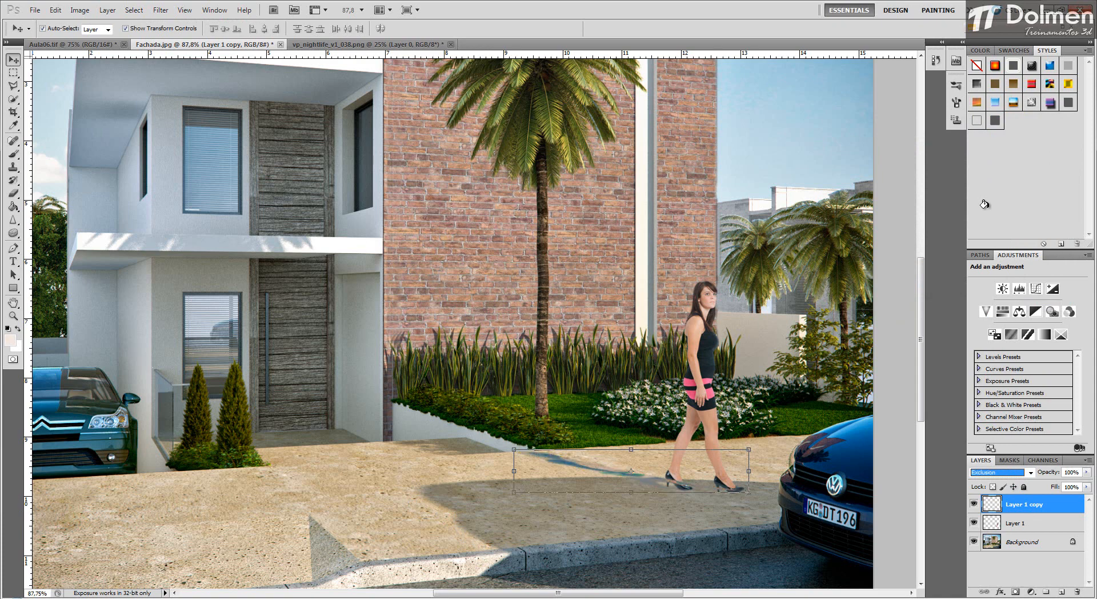
pyautogui.press('Down')
pyautogui.press('Down')
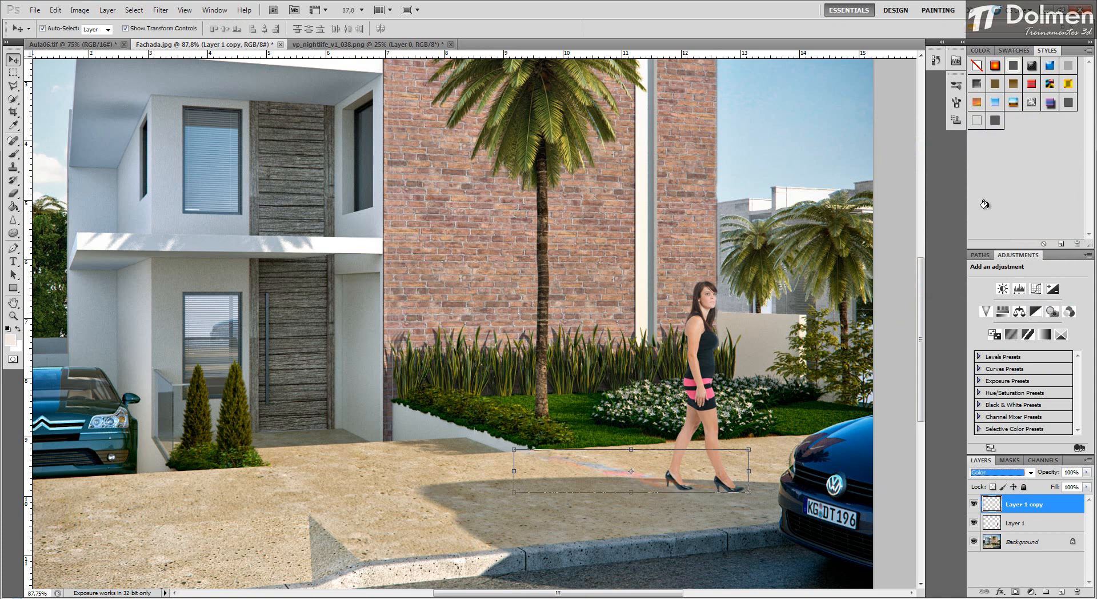
pyautogui.press('Down')
pyautogui.press('Up')
pyautogui.press('Up')
pyautogui.press('Up')
pyautogui.press('Up')
pyautogui.press('Up')
pyautogui.press('Up')
pyautogui.press('Up')
pyautogui.press('Up')
pyautogui.press('Up')
pyautogui.press('Up')
pyautogui.press('Up')
pyautogui.press('Up')
pyautogui.press('Up')
pyautogui.press('Up')
pyautogui.press('Up')
pyautogui.press('Up')
pyautogui.press('Up')
pyautogui.press('Up')
pyautogui.press('Up')
pyautogui.press('Up')
pyautogui.press('Up')
pyautogui.press('Up')
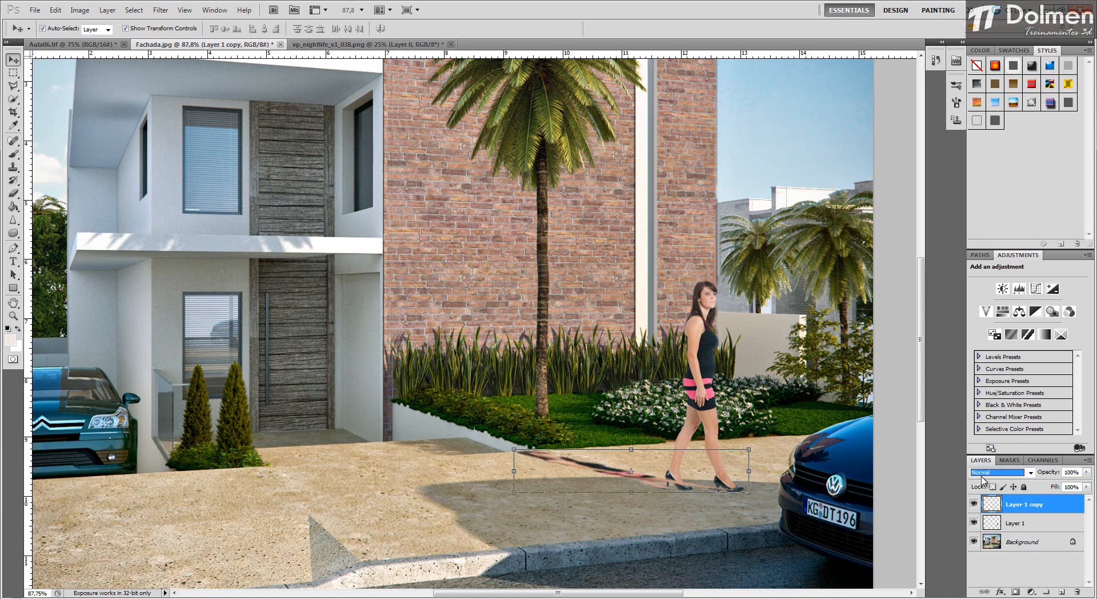
pyautogui.click(80, 10)
pyautogui.moveTo(107, 40)
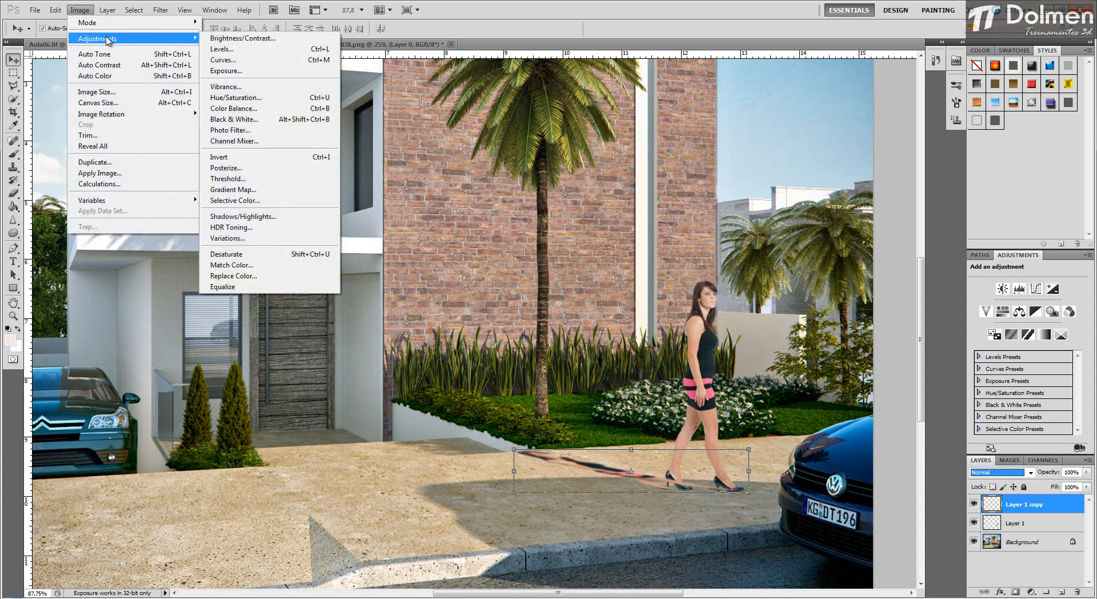
pyautogui.click(265, 119)
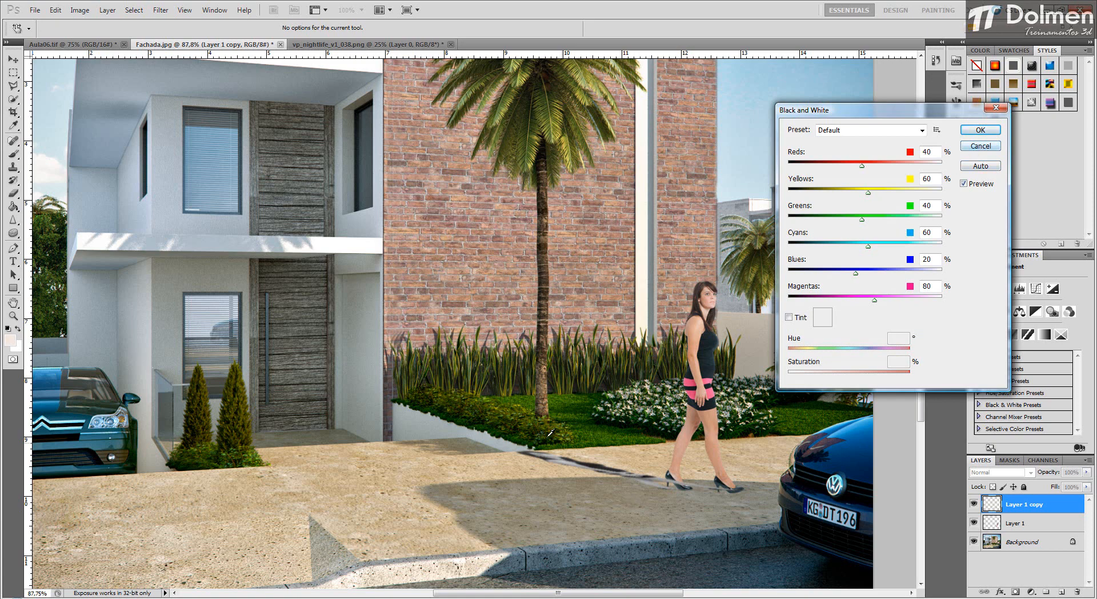
pyautogui.click(979, 147)
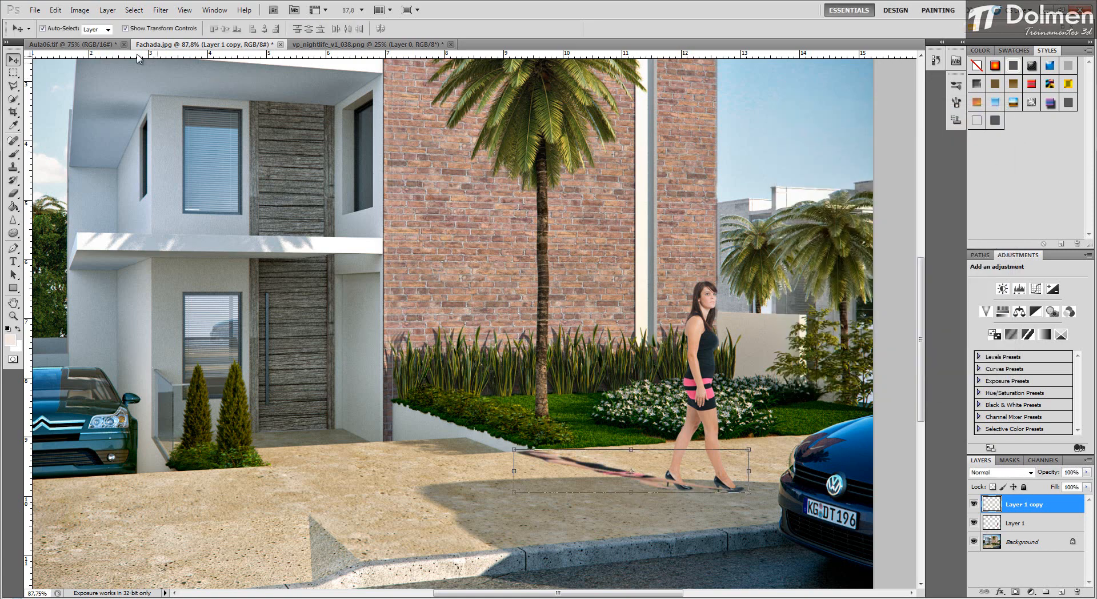
# Step: Desaturate the shadow layer
pyautogui.click(80, 10)
pyautogui.moveTo(124, 40)
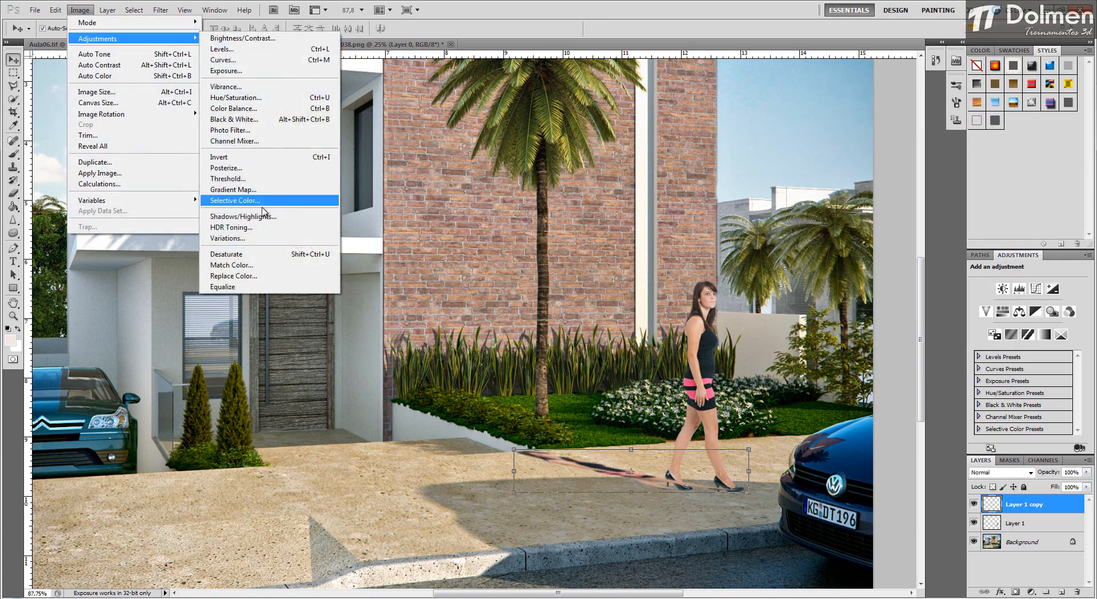
pyautogui.click(229, 254)
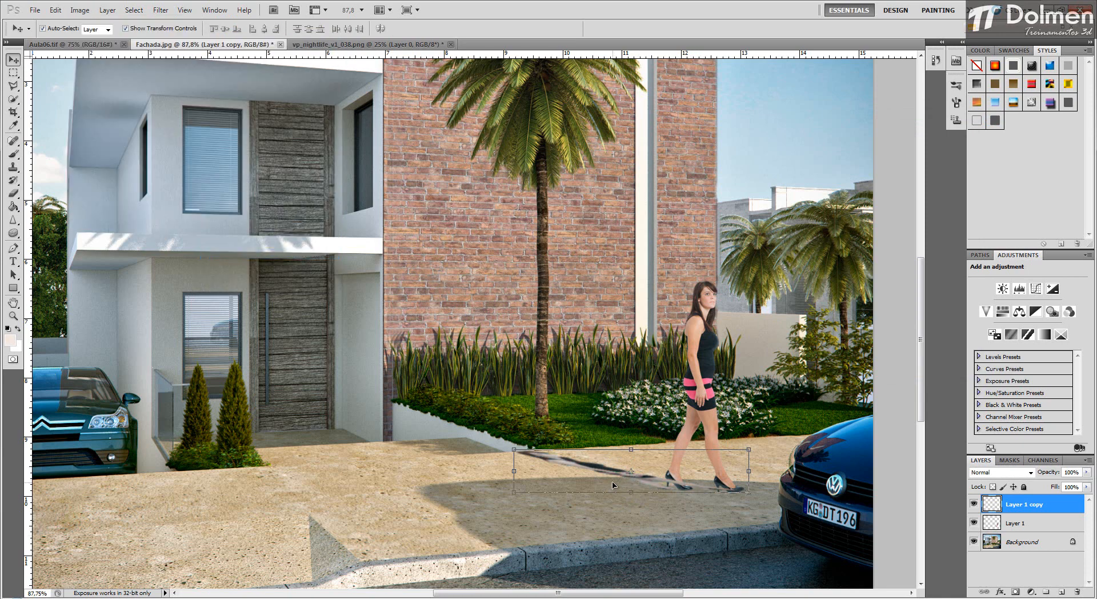
# Step: Blacken the shadow layer with a legacy Brightness/Contrast adjustment of brightness -100 and contrast 100
pyautogui.click(80, 10)
pyautogui.moveTo(124, 40)
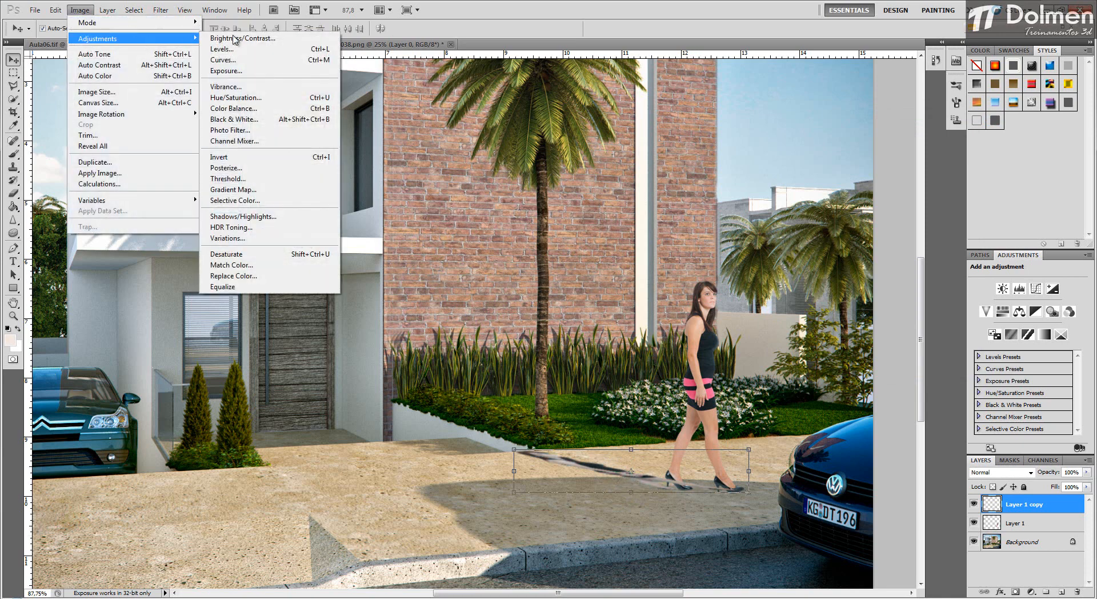
pyautogui.click(240, 38)
pyautogui.moveTo(915, 131); pyautogui.dragTo(849, 140)
pyautogui.moveTo(915, 156); pyautogui.dragTo(999, 159)
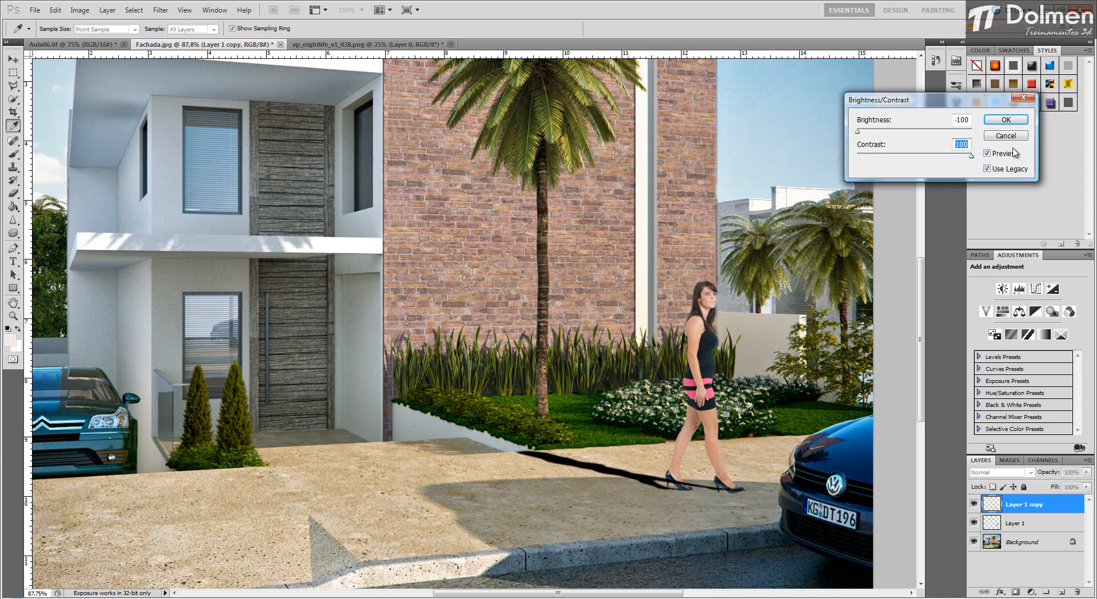
pyautogui.click(1016, 121)
pyautogui.press('v')
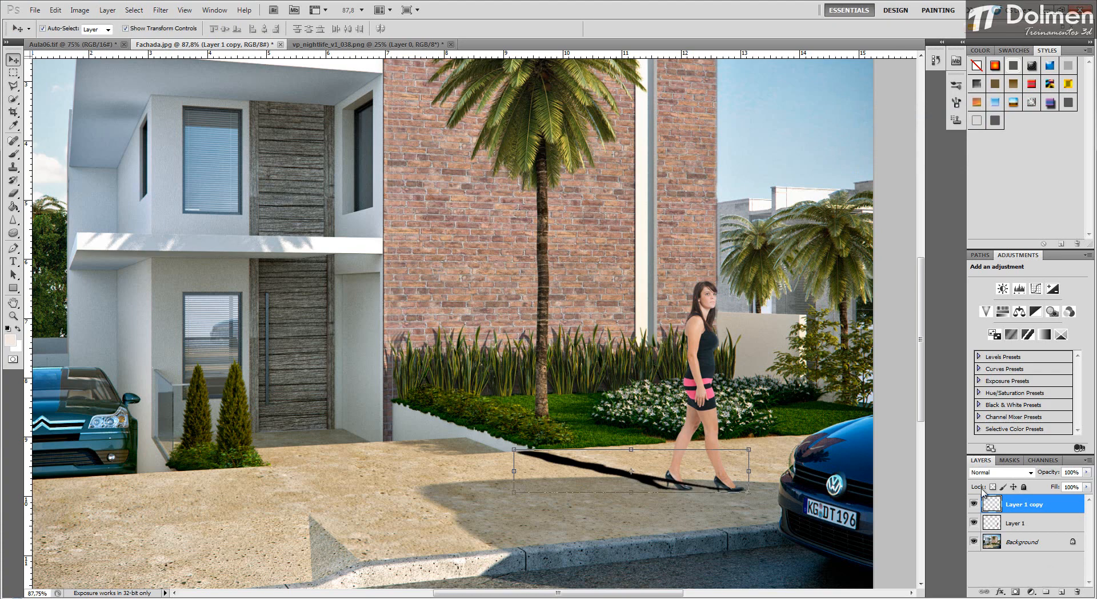
# Step: Add a layer mask to the woman's shadow layer, Layer 1 copy
pyautogui.scroll(3, 708, 480)
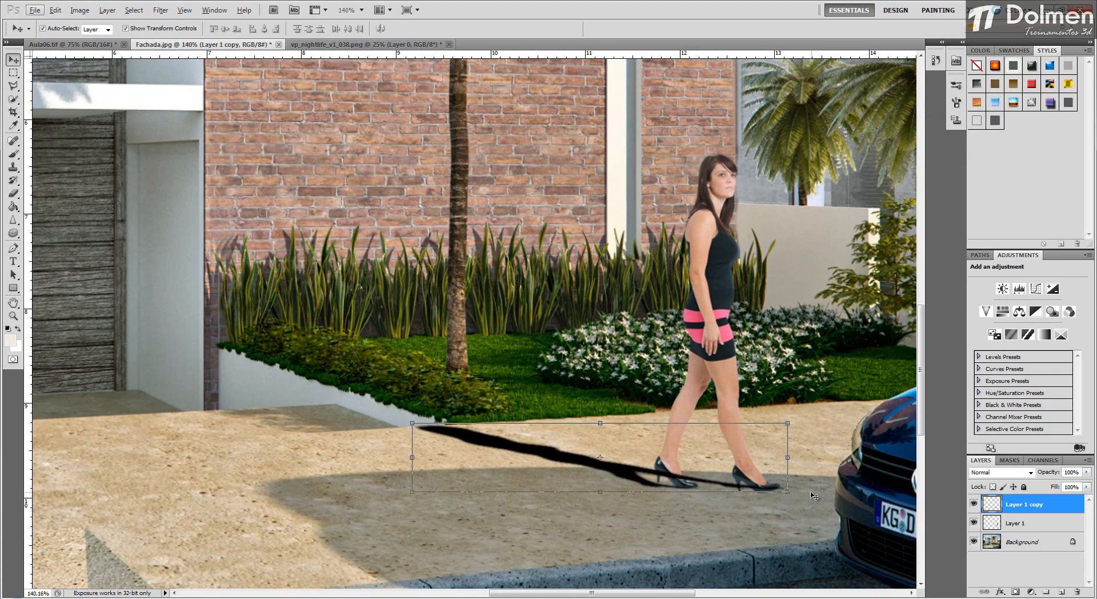
pyautogui.scroll(5, 814, 495)
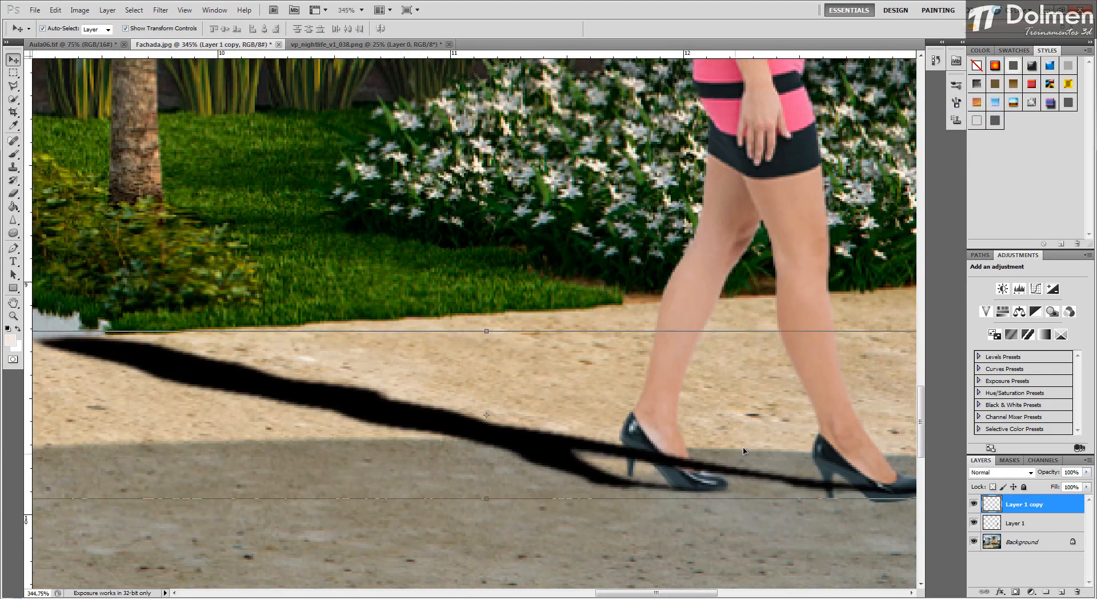
pyautogui.moveTo(745, 451); pyautogui.dragTo(651, 399)
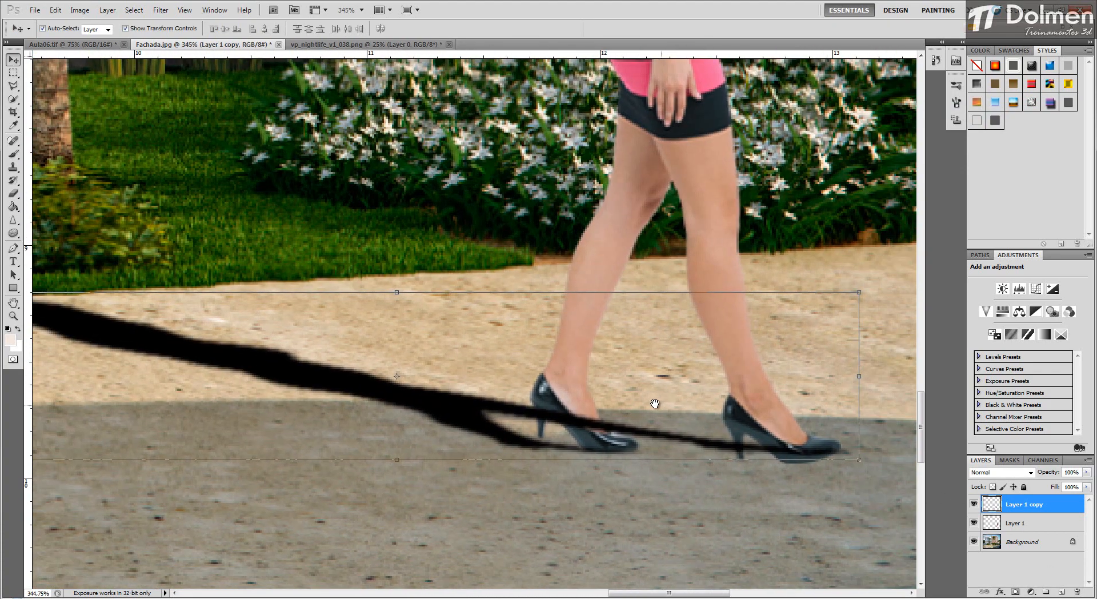
pyautogui.click(1016, 592)
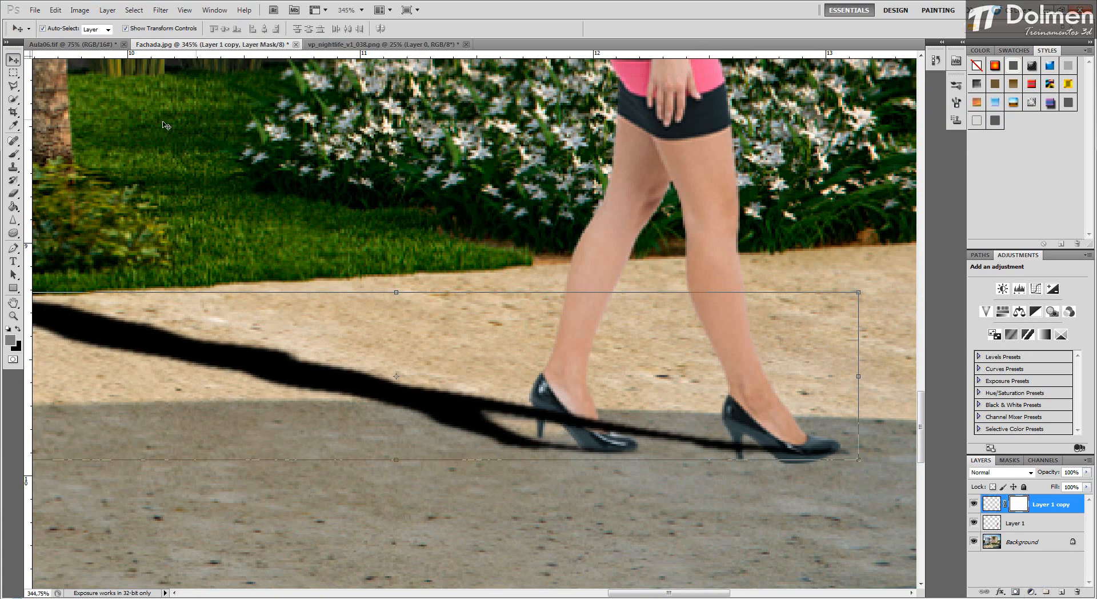
# Step: Paint black on the shadow's mask with 10- and 5-pixel brushes where the shadow overlaps the woman's shoes
pyautogui.click(13, 154)
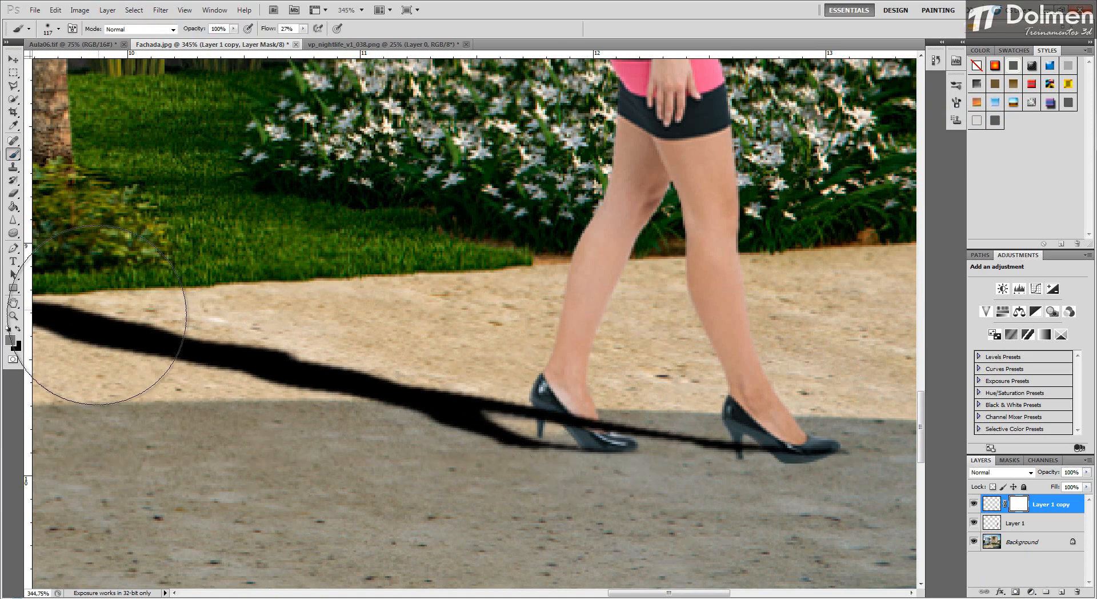
pyautogui.click(8, 329)
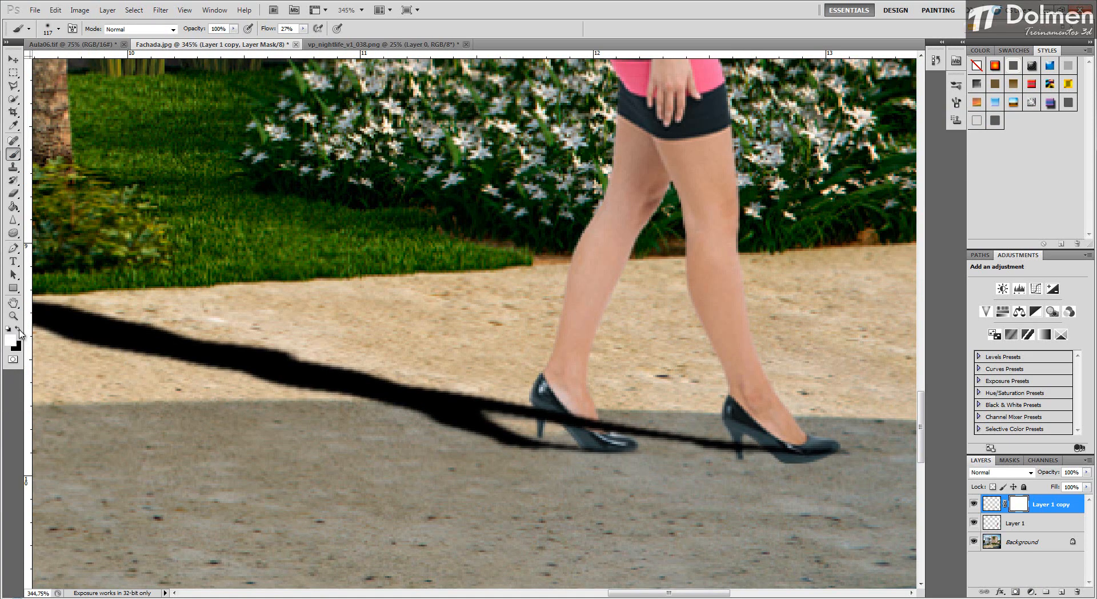
pyautogui.click(18, 330)
pyautogui.moveTo(679, 363)
pyautogui.mouseDown()
pyautogui.moveTo(567, 361)
pyautogui.moveTo(582, 361)
pyautogui.moveTo(548, 393)
pyautogui.moveTo(600, 428)
pyautogui.moveTo(544, 392)
pyautogui.mouseUp()
pyautogui.scroll(3, 541, 423)
pyautogui.moveTo(540, 394)
pyautogui.mouseDown()
pyautogui.moveTo(538, 407)
pyautogui.moveTo(540, 393)
pyautogui.moveTo(570, 392)
pyautogui.moveTo(612, 428)
pyautogui.moveTo(588, 399)
pyautogui.moveTo(629, 440)
pyautogui.moveTo(580, 386)
pyautogui.moveTo(620, 439)
pyautogui.mouseUp()
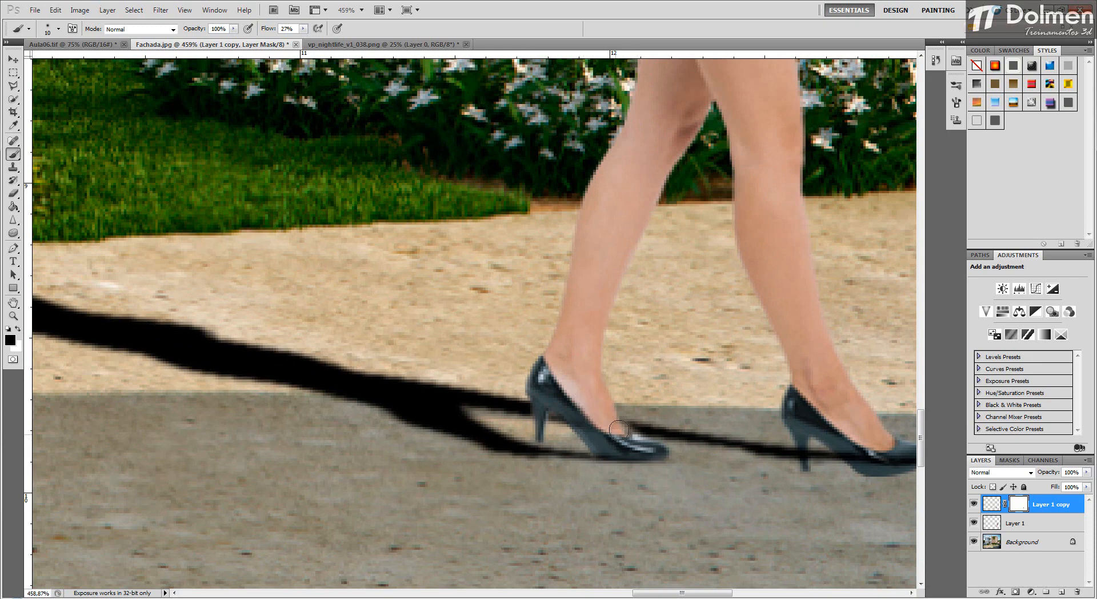
pyautogui.moveTo(684, 375); pyautogui.dragTo(549, 372)
pyautogui.moveTo(689, 412)
pyautogui.mouseDown()
pyautogui.moveTo(716, 456)
pyautogui.moveTo(693, 430)
pyautogui.moveTo(743, 456)
pyautogui.moveTo(720, 438)
pyautogui.moveTo(715, 446)
pyautogui.moveTo(656, 427)
pyautogui.mouseUp()
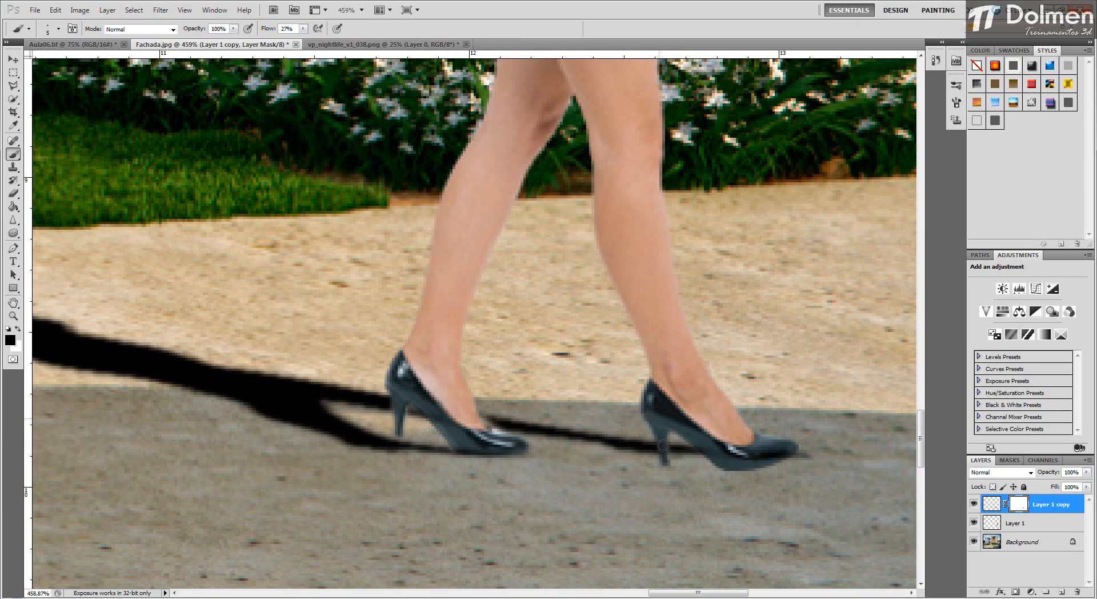
# Step: Try the shadow layer's opacity at 25% and at 64%
pyautogui.hotkey('ctrl', '0')
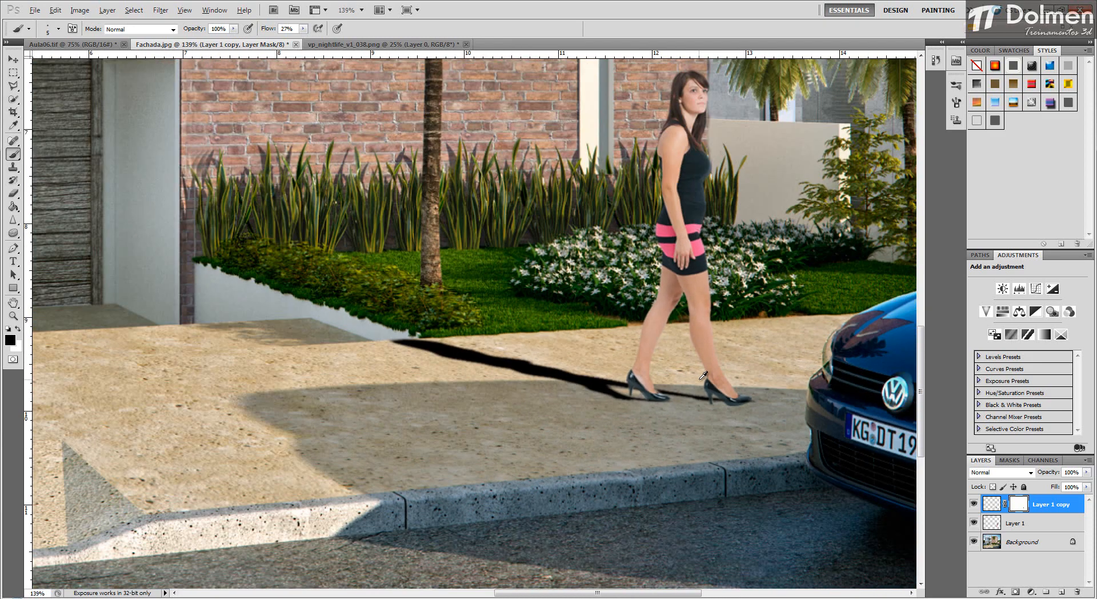
pyautogui.click(1087, 472)
pyautogui.moveTo(1090, 477); pyautogui.dragTo(1029, 487)
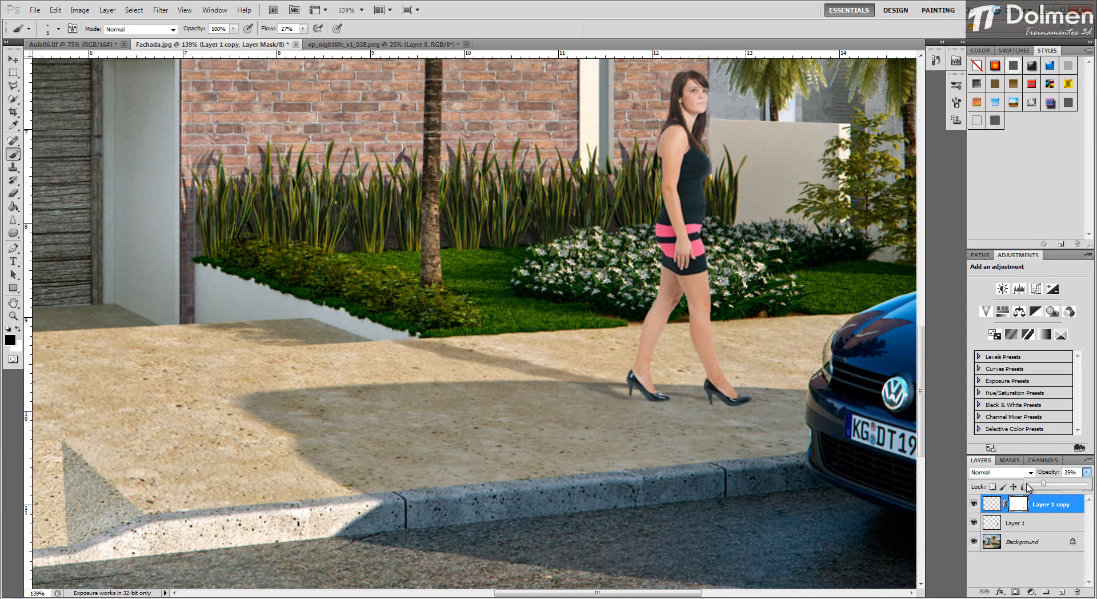
pyautogui.scroll(-1, 670, 351)
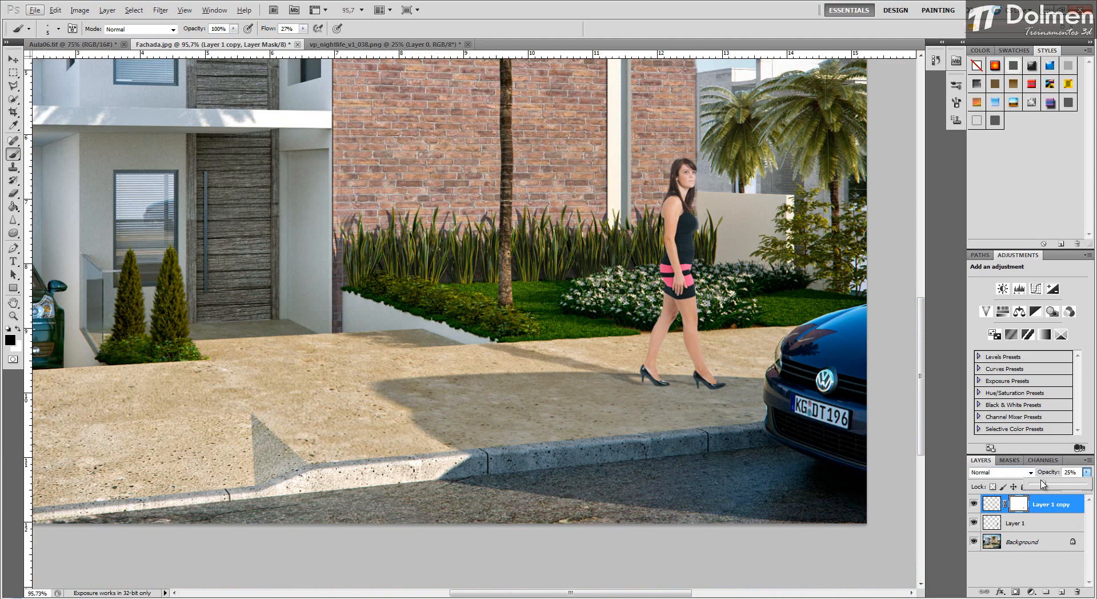
pyautogui.moveTo(1043, 484); pyautogui.dragTo(1065, 486)
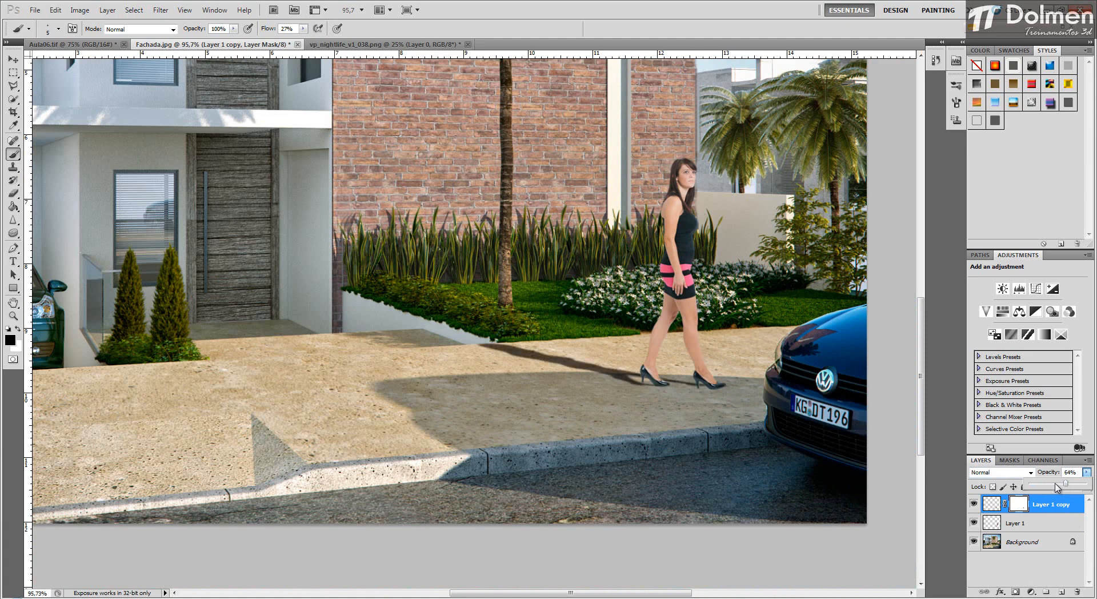
# Step: Lower the shadow layer's opacity to 26%
pyautogui.scroll(-3, 652, 346)
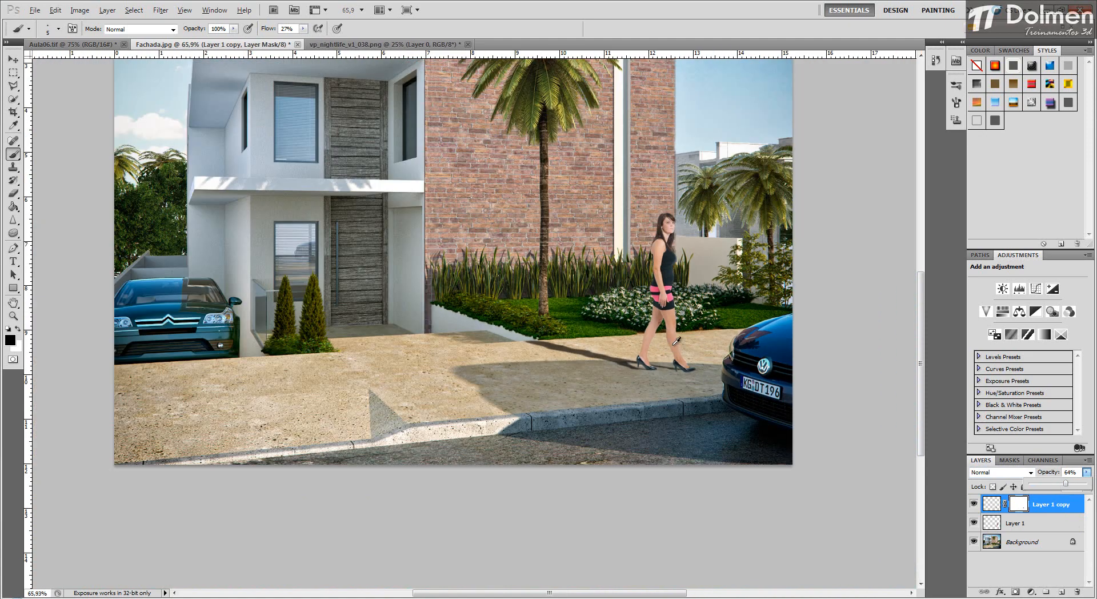
pyautogui.scroll(2, 680, 340)
pyautogui.press('alt')
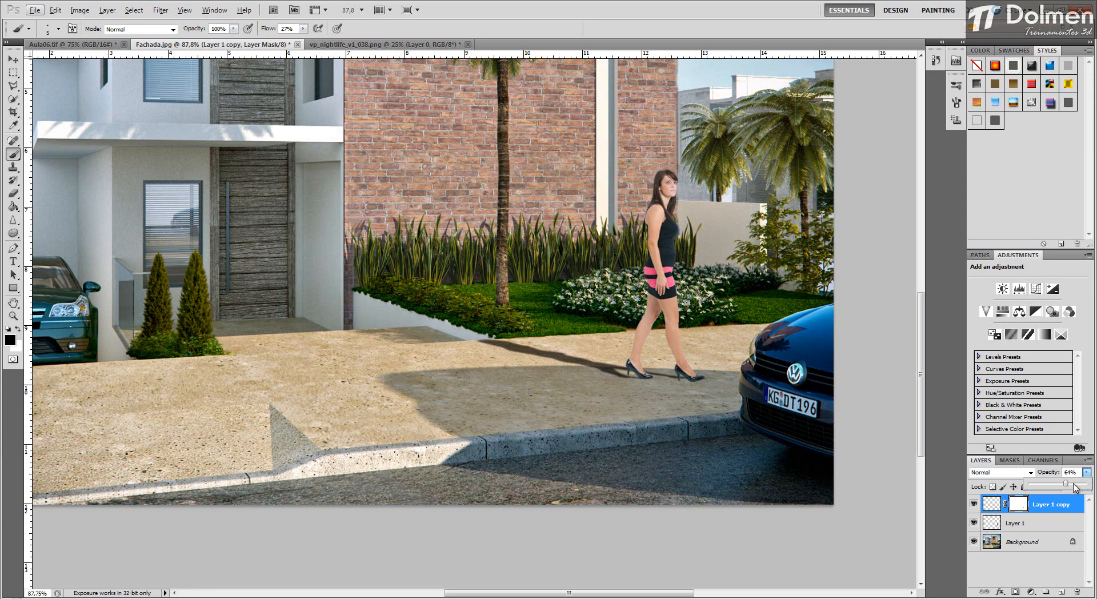
pyautogui.moveTo(1066, 483); pyautogui.dragTo(1041, 486)
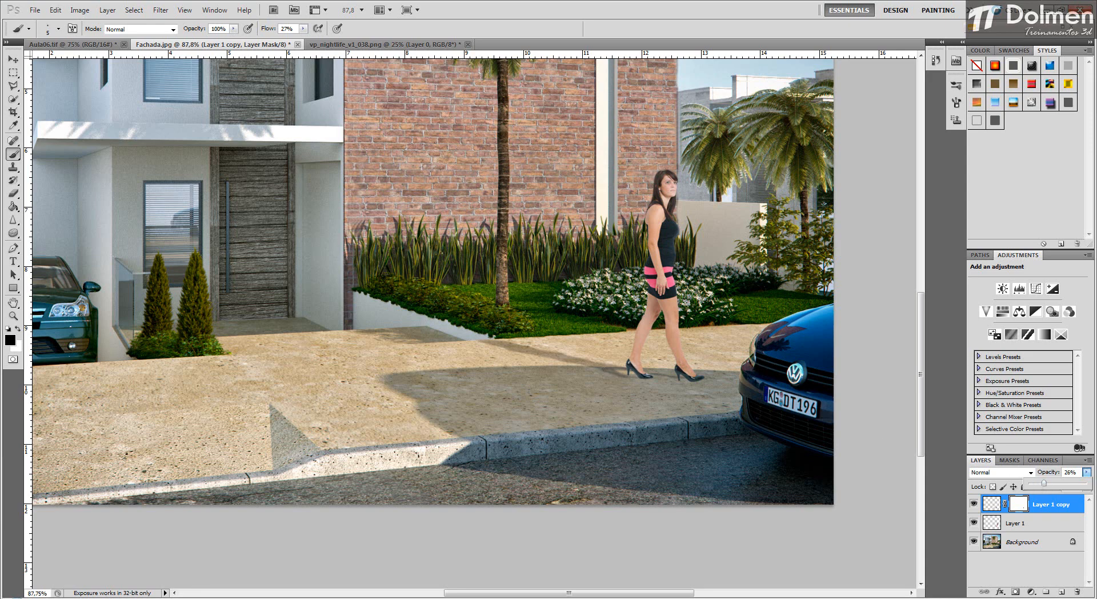
# Step: Paint black on the shadow layer's mask between the woman's shoes with a 16-pixel brush
pyautogui.scroll(6, 707, 374)
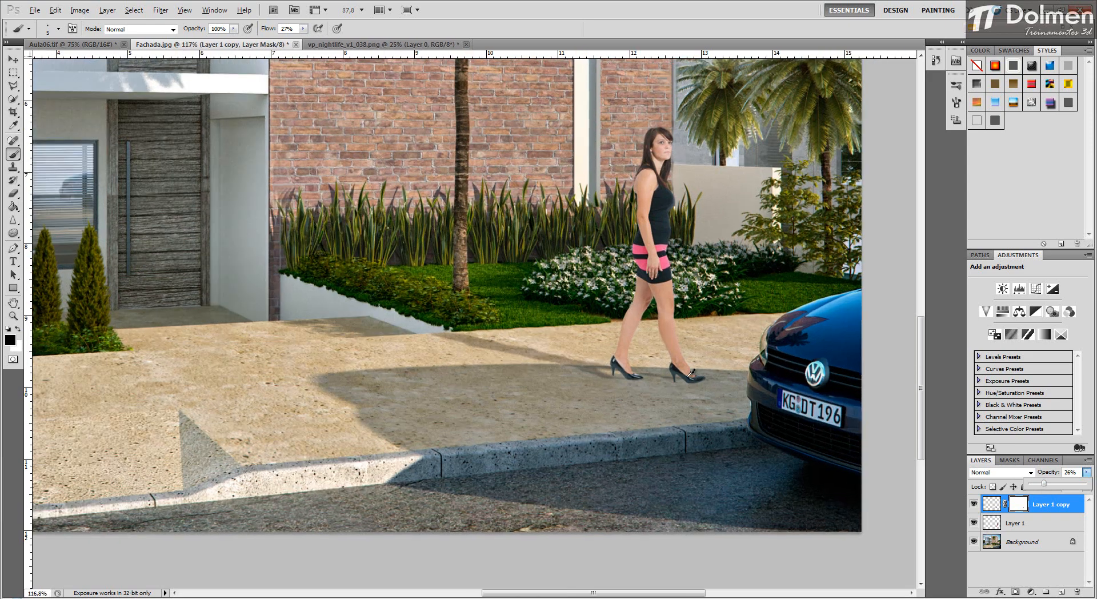
pyautogui.click(1022, 507)
pyautogui.scroll(3, 570, 380)
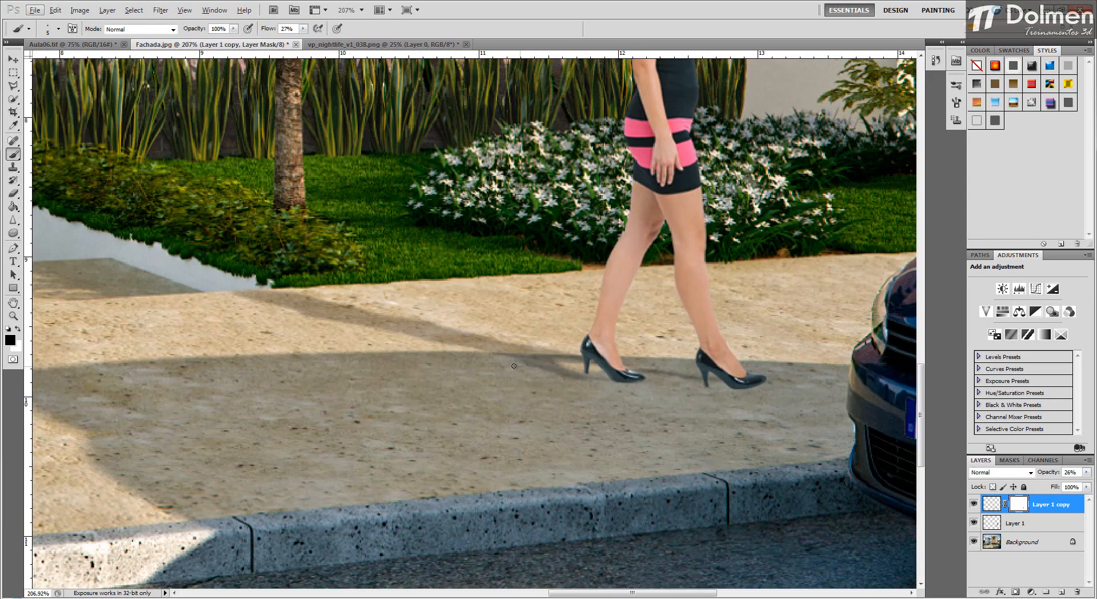
pyautogui.keyDown('alt'); pyautogui.rightClick(500, 361); pyautogui.keyUp('alt')
pyautogui.moveTo(495, 361)
pyautogui.mouseDown()
pyautogui.moveTo(579, 362)
pyautogui.moveTo(538, 376)
pyautogui.moveTo(593, 384)
pyautogui.moveTo(508, 372)
pyautogui.mouseUp()
pyautogui.moveTo(641, 371); pyautogui.dragTo(702, 377)
pyautogui.scroll(-2, 691, 406)
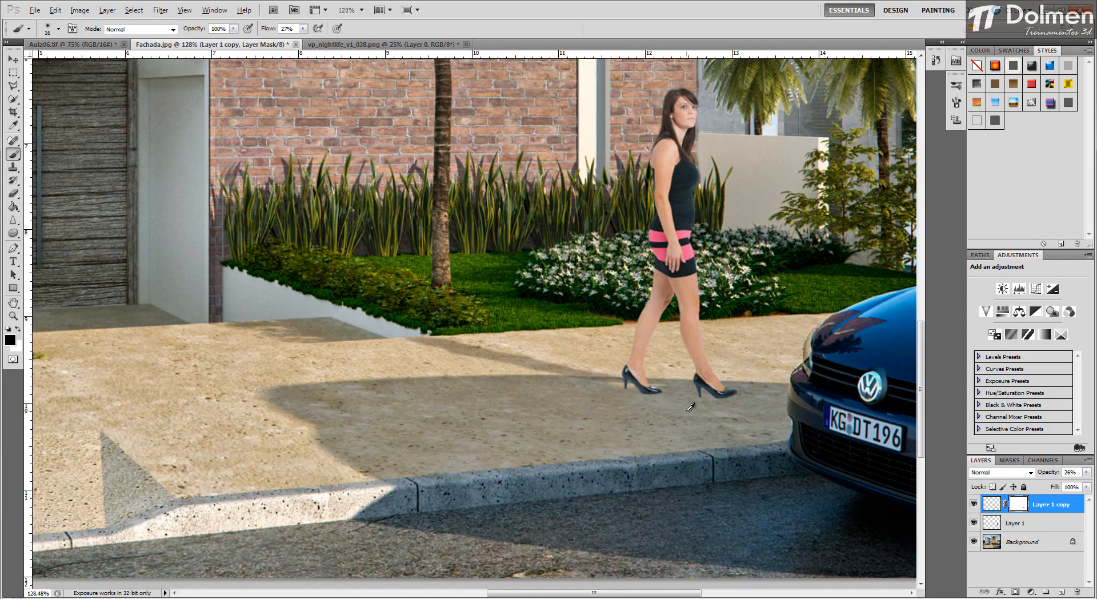
# Step: Set the shadow layer's opacity to 27% and make the layer's image active instead of its mask
pyautogui.scroll(-1, 716, 412)
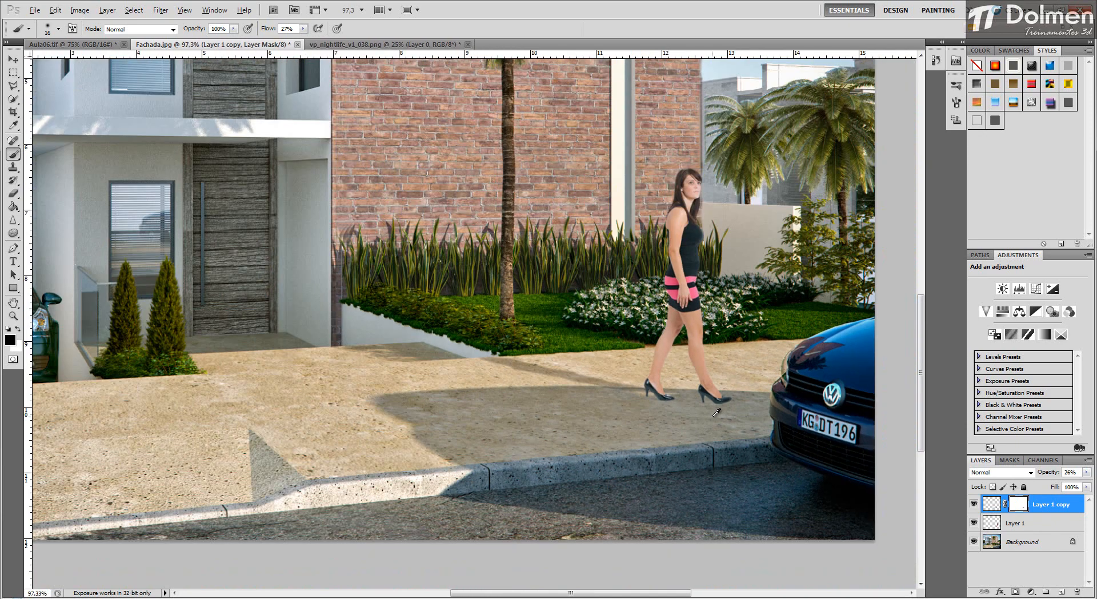
pyautogui.click(1086, 472)
pyautogui.moveTo(1058, 486); pyautogui.dragTo(1051, 483)
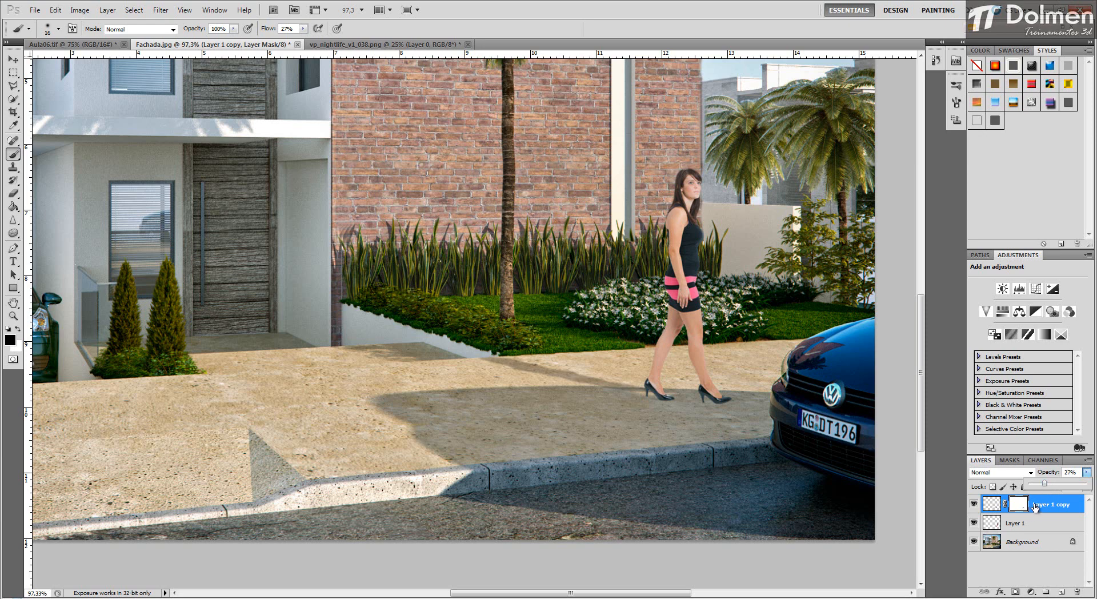
pyautogui.click(1032, 502)
pyautogui.scroll(-6, 640, 398)
pyautogui.scroll(-3, 641, 394)
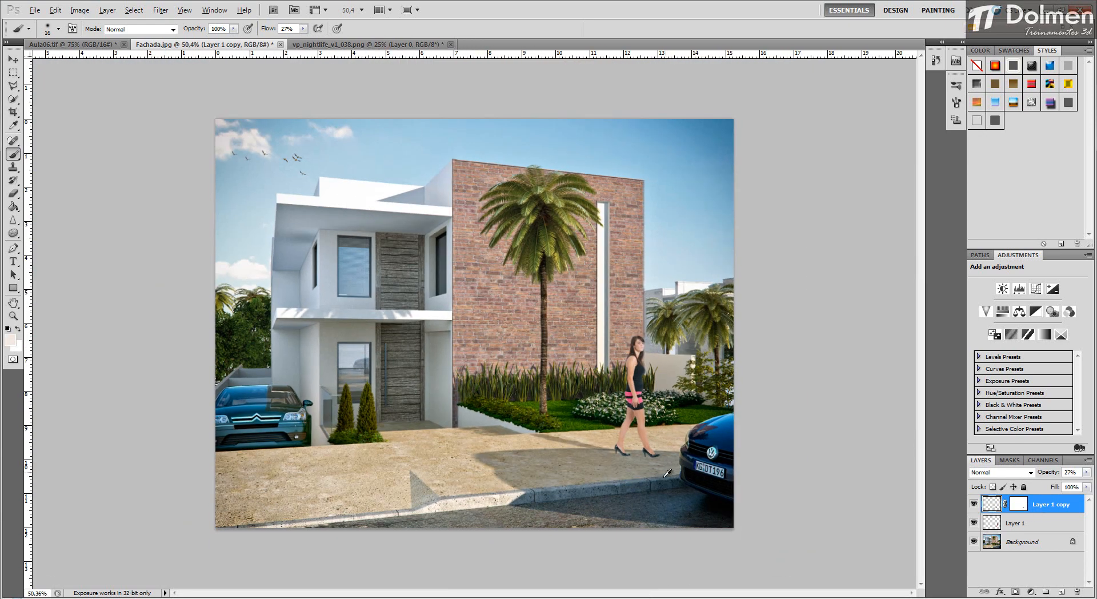
pyautogui.scroll(2, 668, 473)
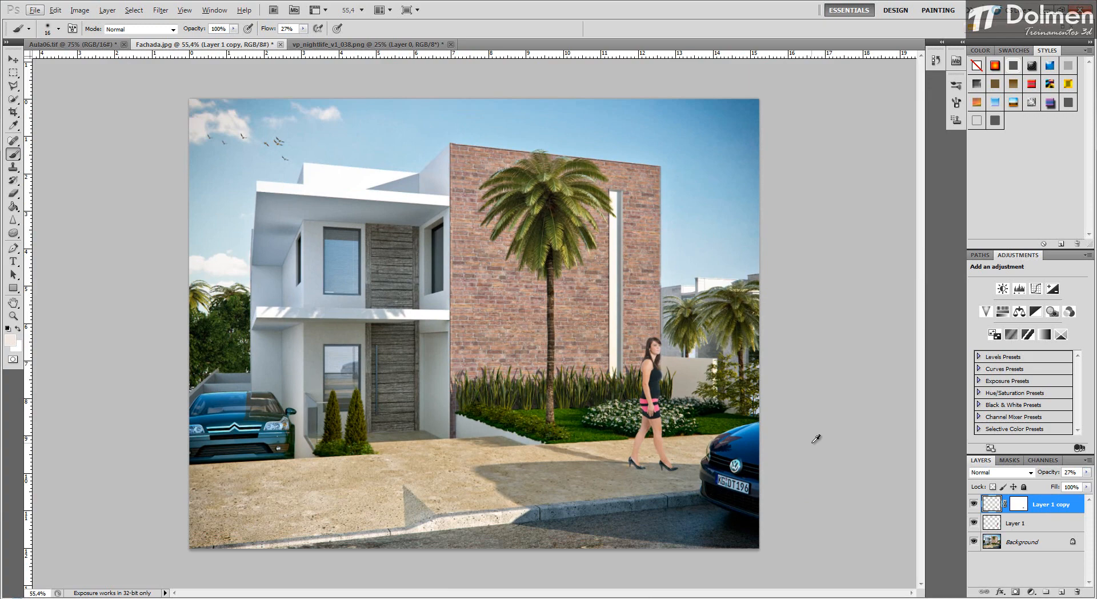